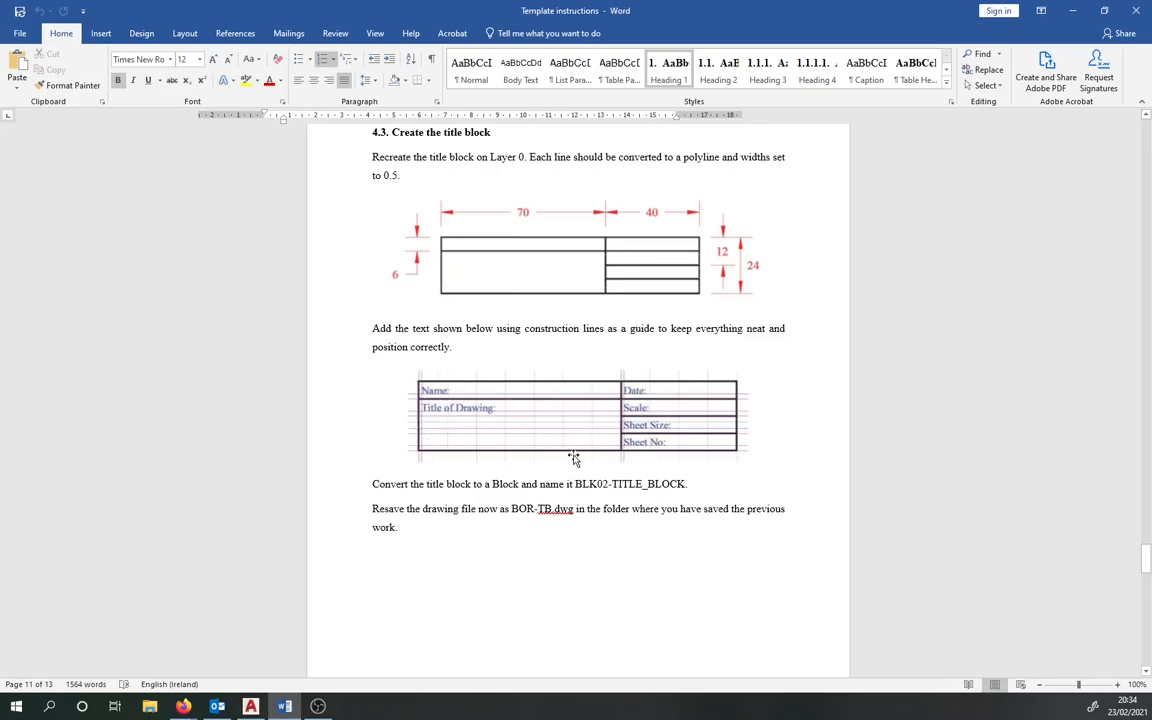
Step: Review the Word instructions for creating the title block, defining its attributes and saving it as a block
scroll(540, 490, down, 8)
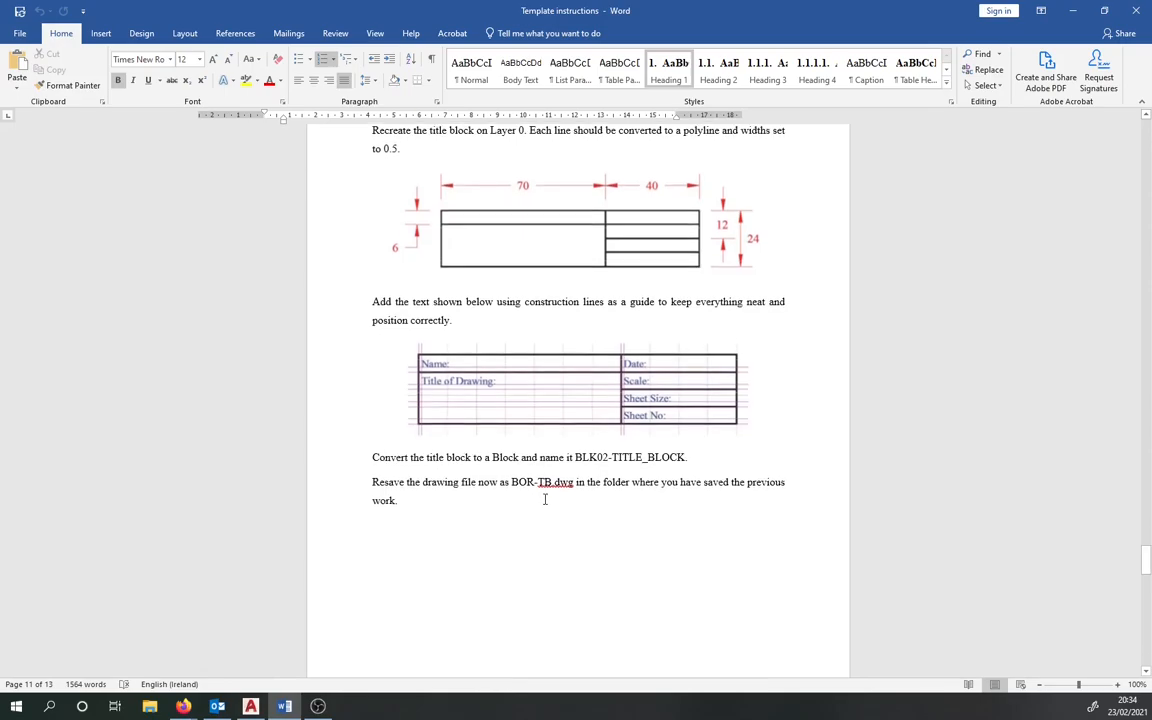
scroll(550, 490, up, 8)
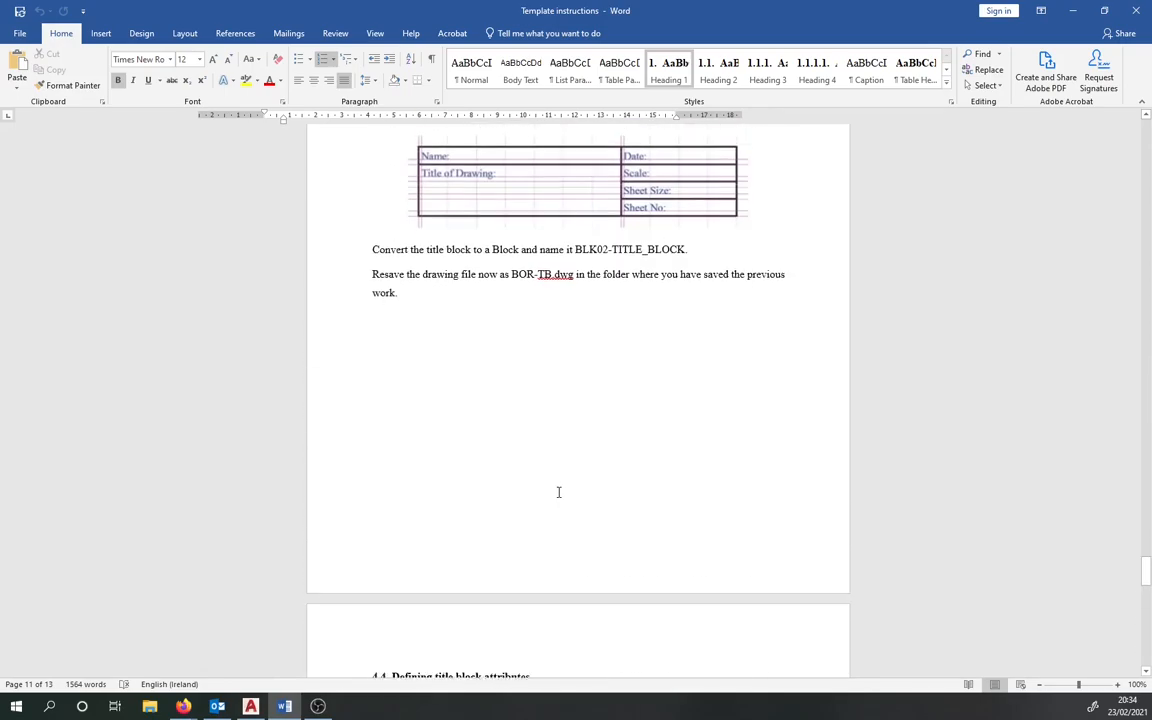
scroll(558, 490, down, 4)
scroll(558, 490, down, 15)
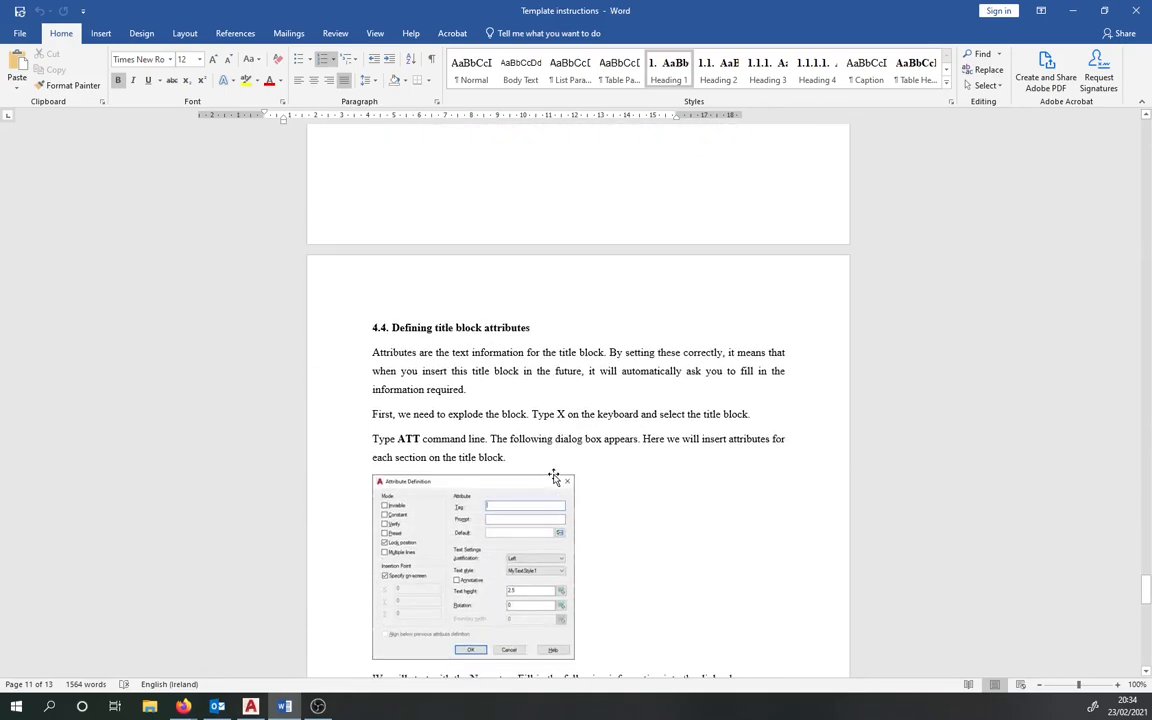
scroll(541, 368, down, 5)
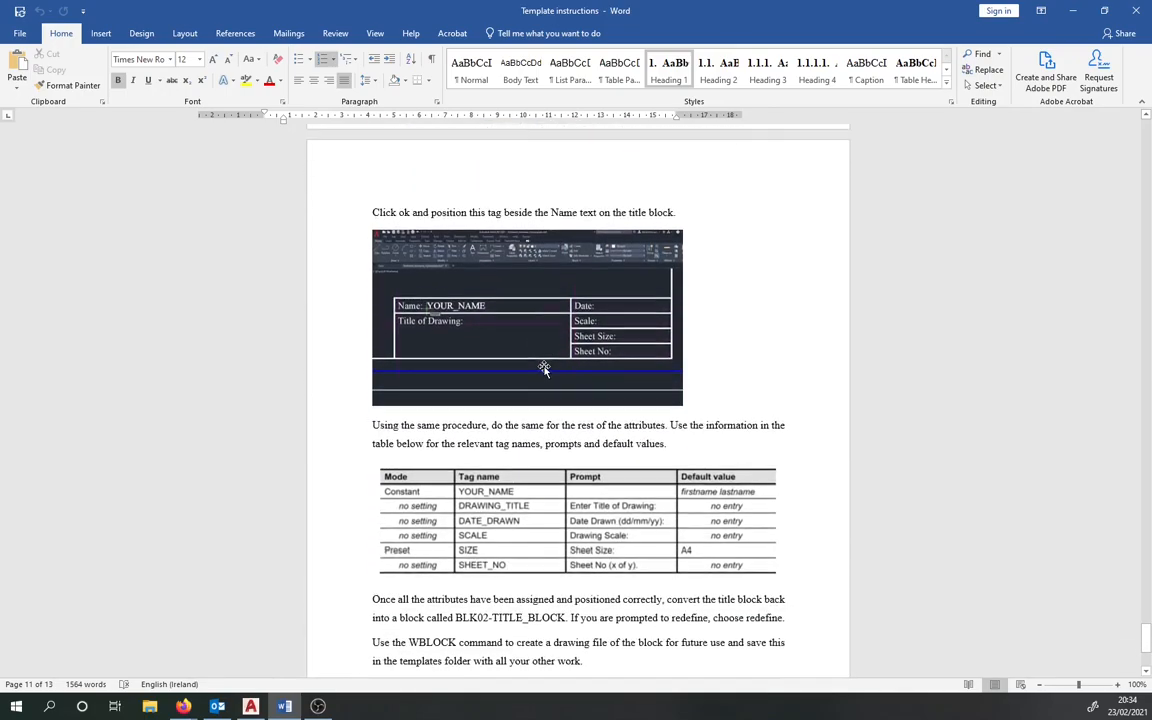
scroll(566, 577, down, 2)
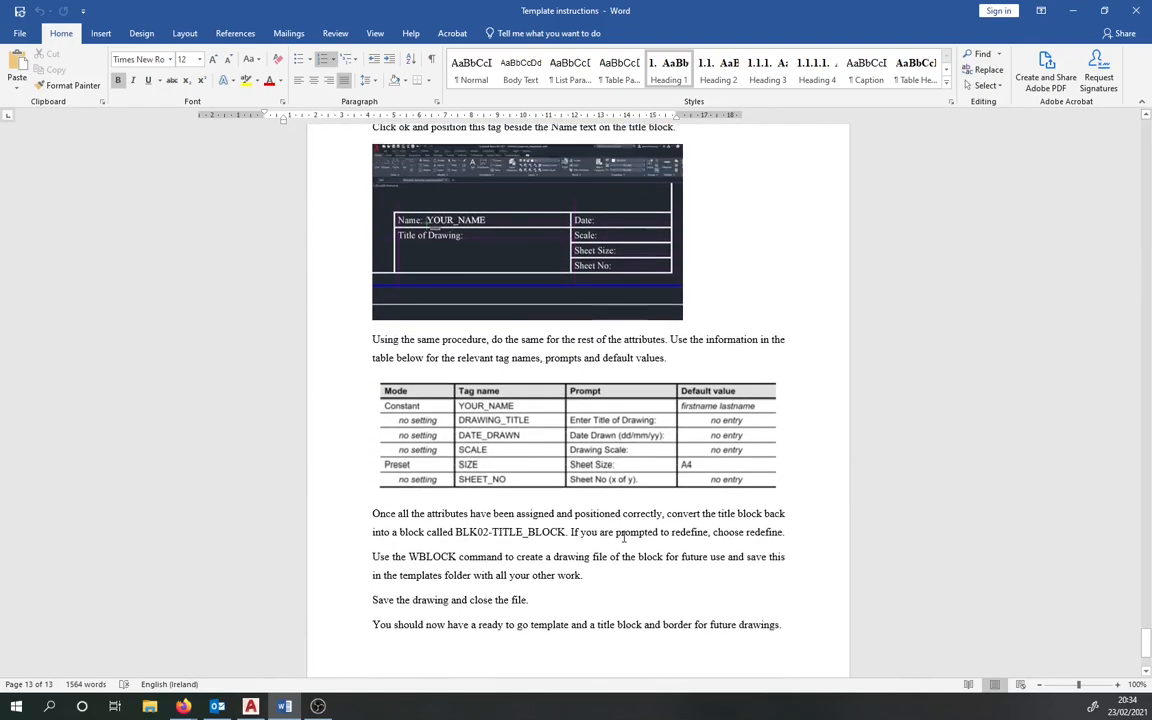
scroll(612, 543, up, 17)
Step: Switch to the AutoCAD template drawing and make layer 0 current
key(alt+Tab)
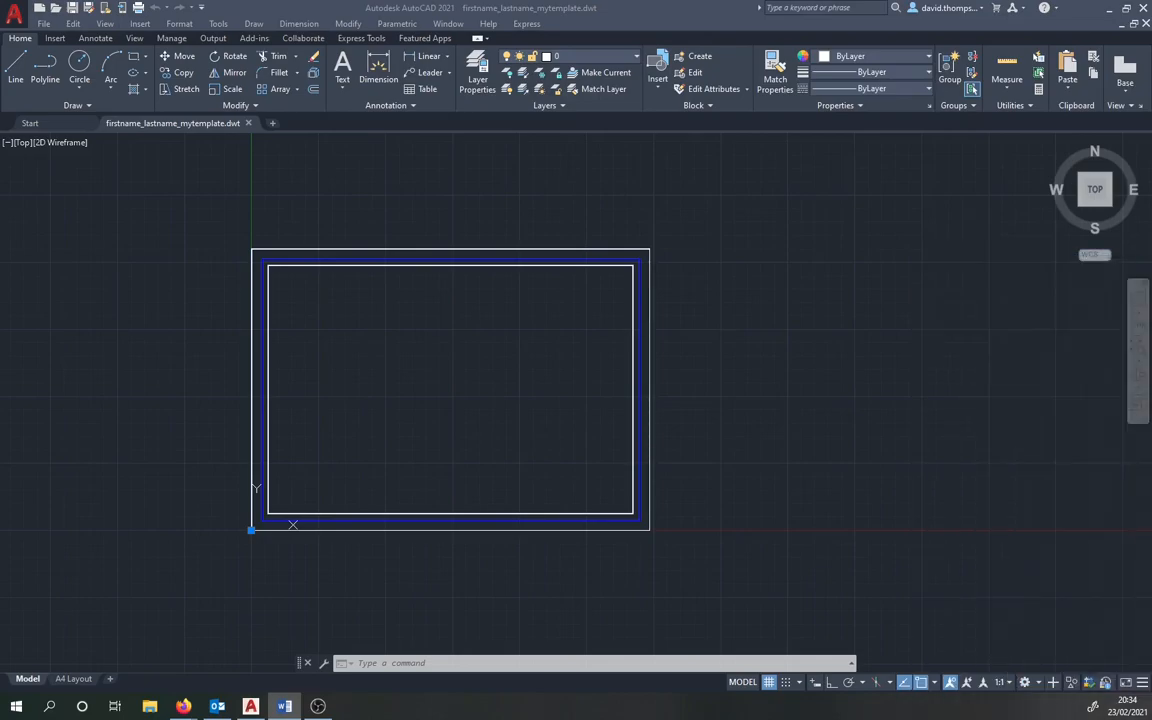
scroll(399, 470, up, 2)
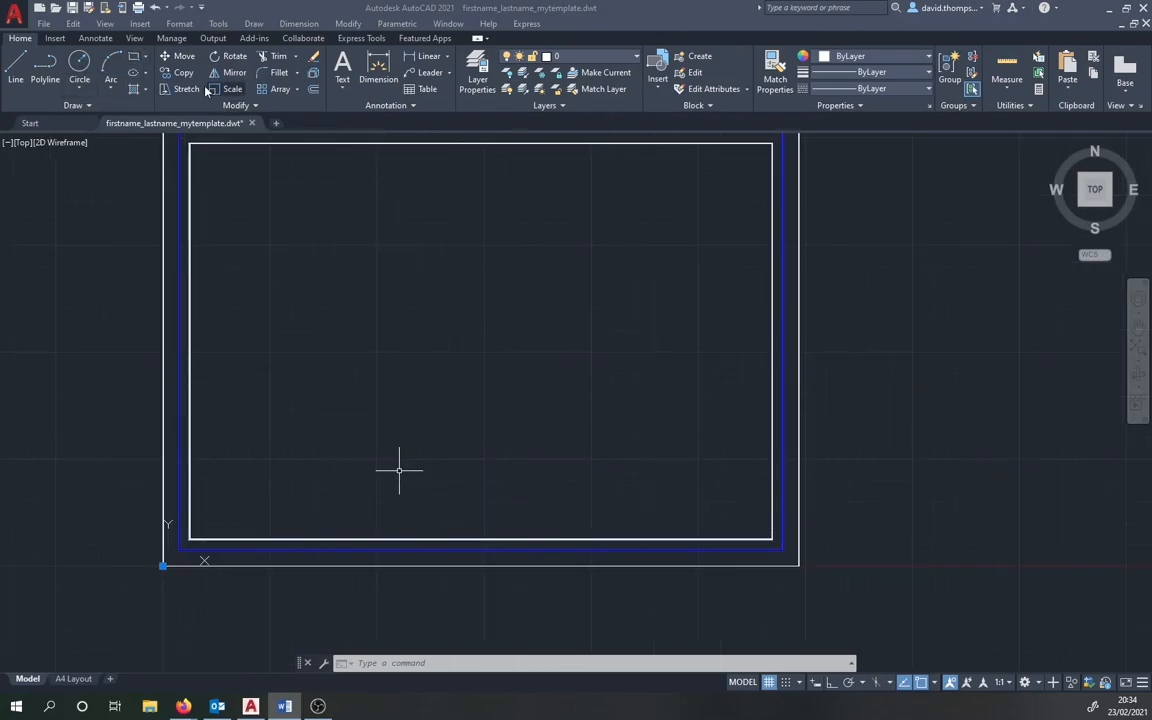
click(576, 57)
click(515, 56)
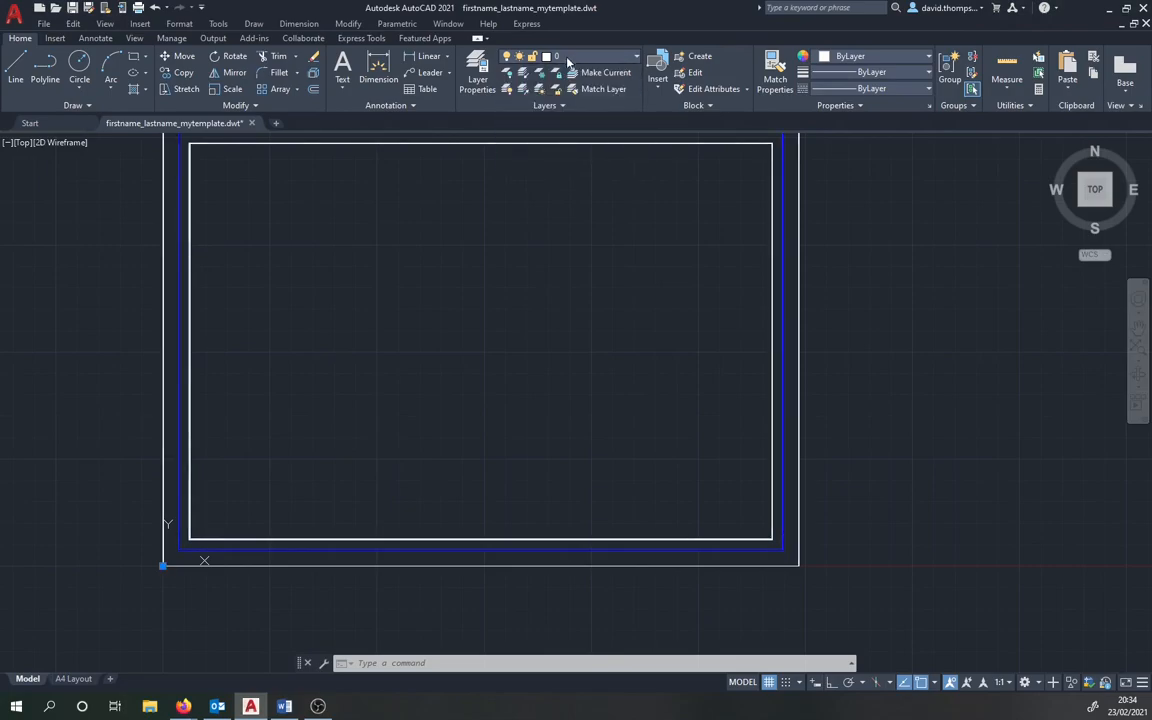
Step: Draw a rectangle 110 long and 24 wide in the lower middle area inside the border
click(146, 57)
click(120, 80)
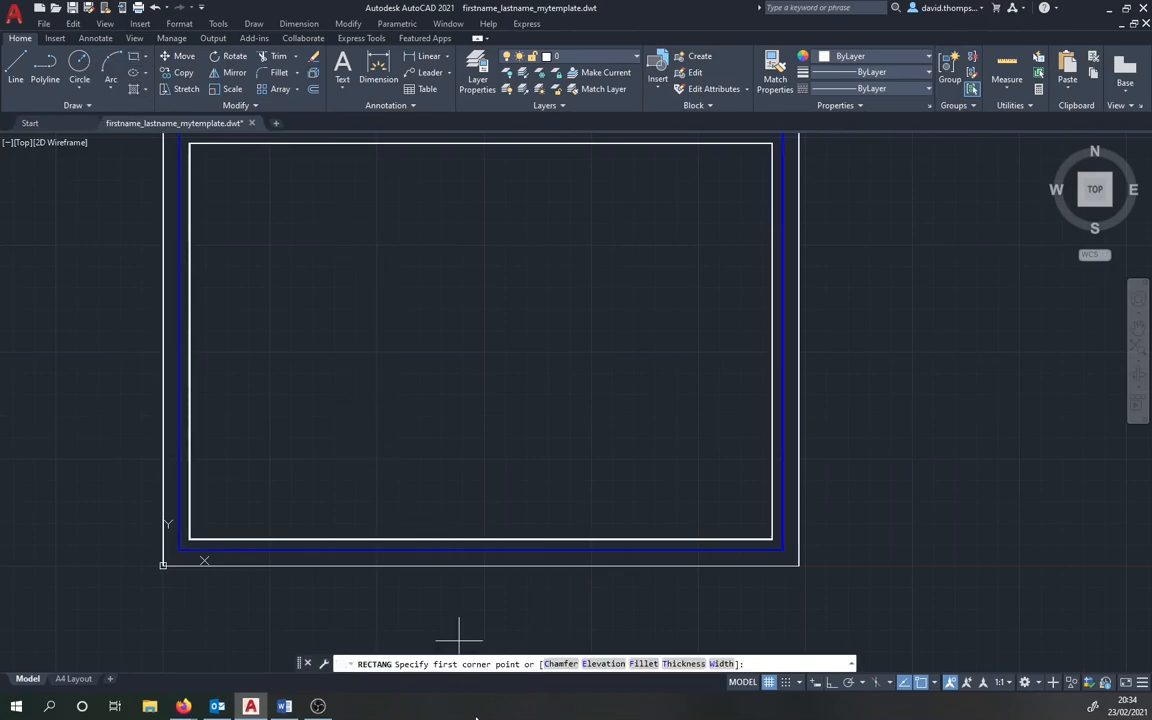
click(378, 405)
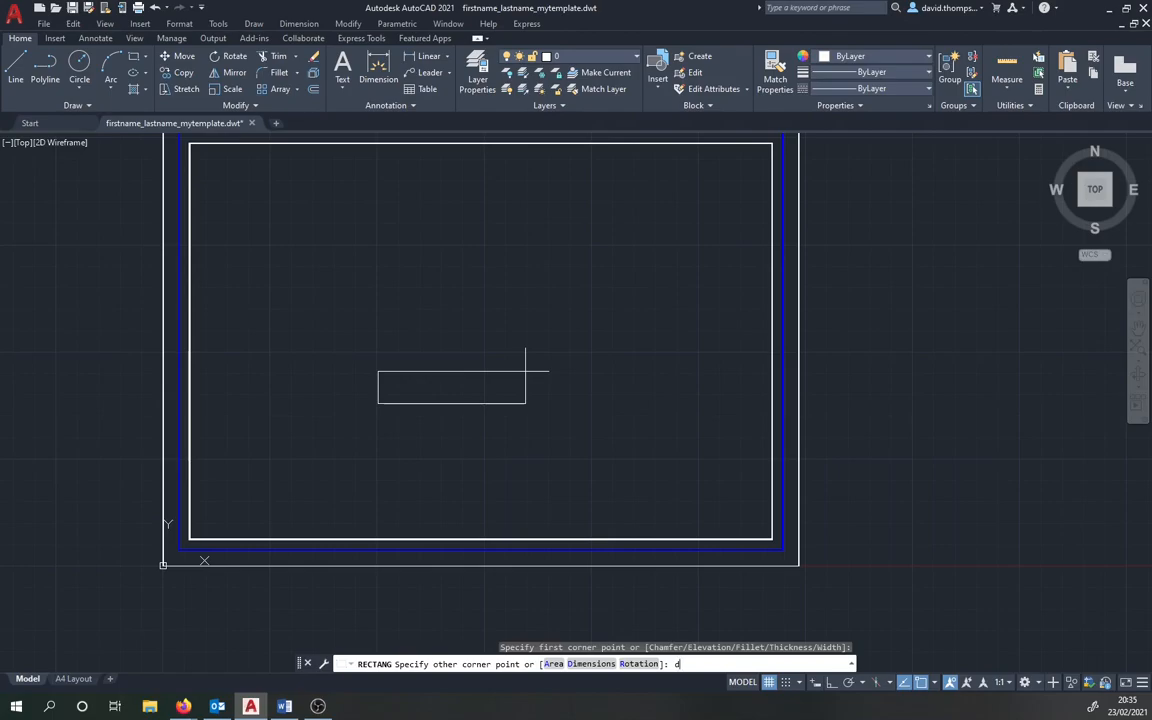
key(Return)
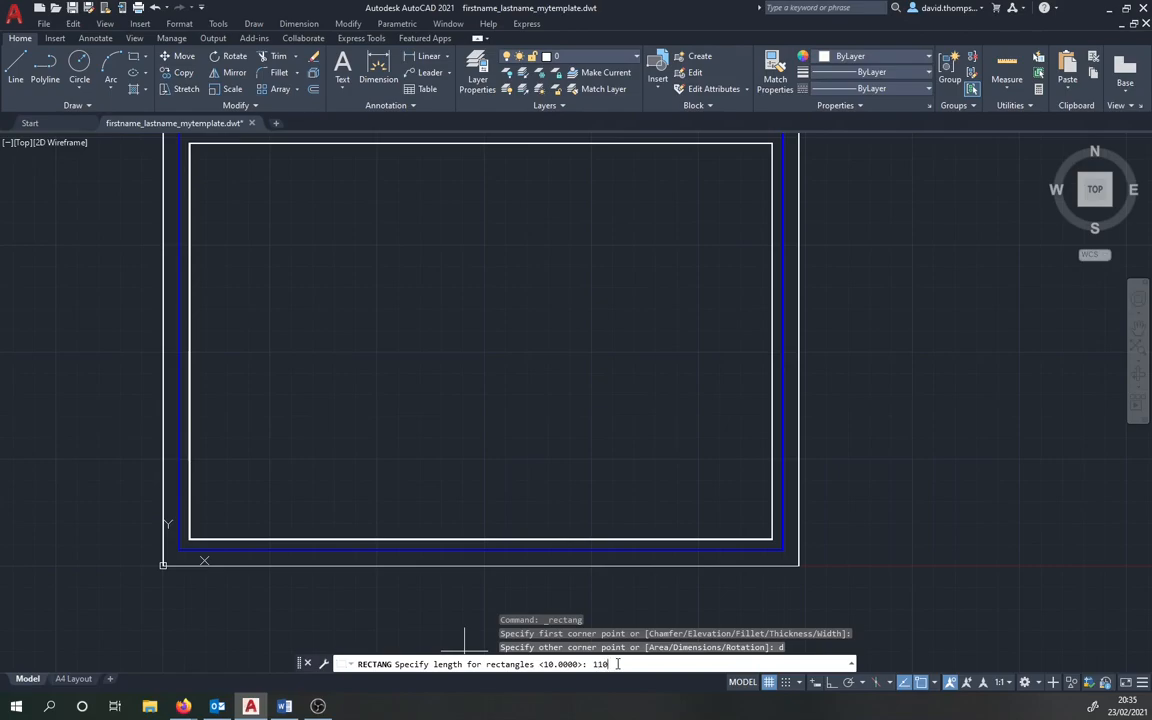
key(Return)
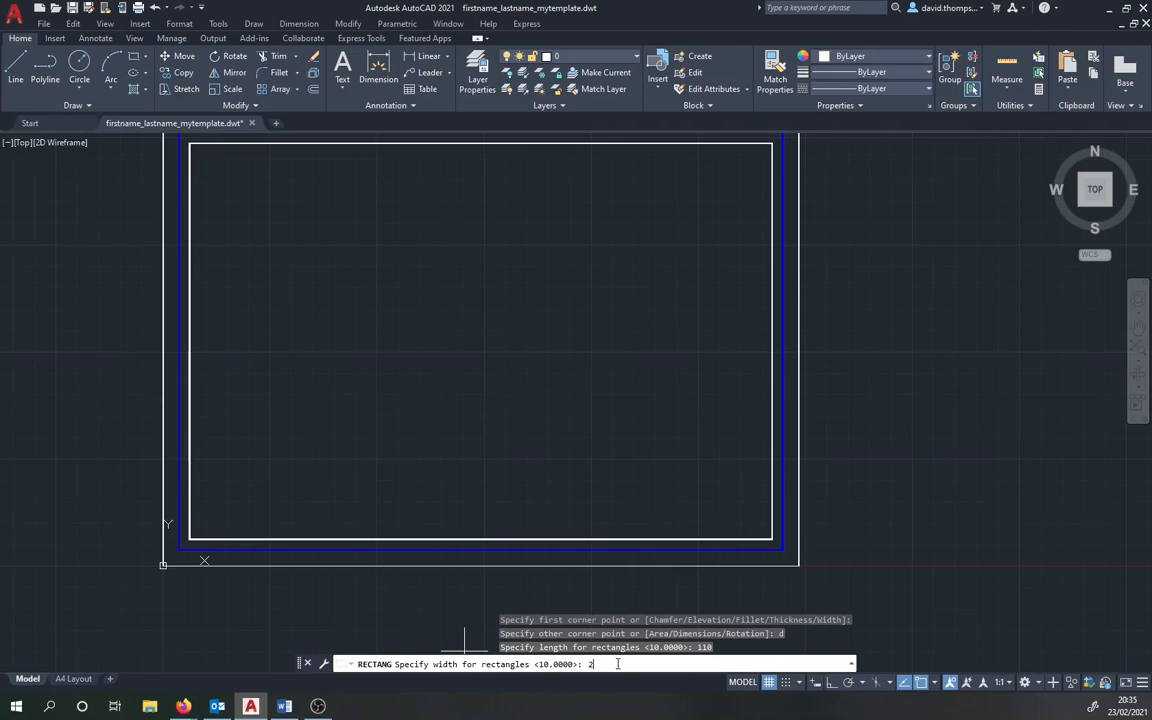
key(Return)
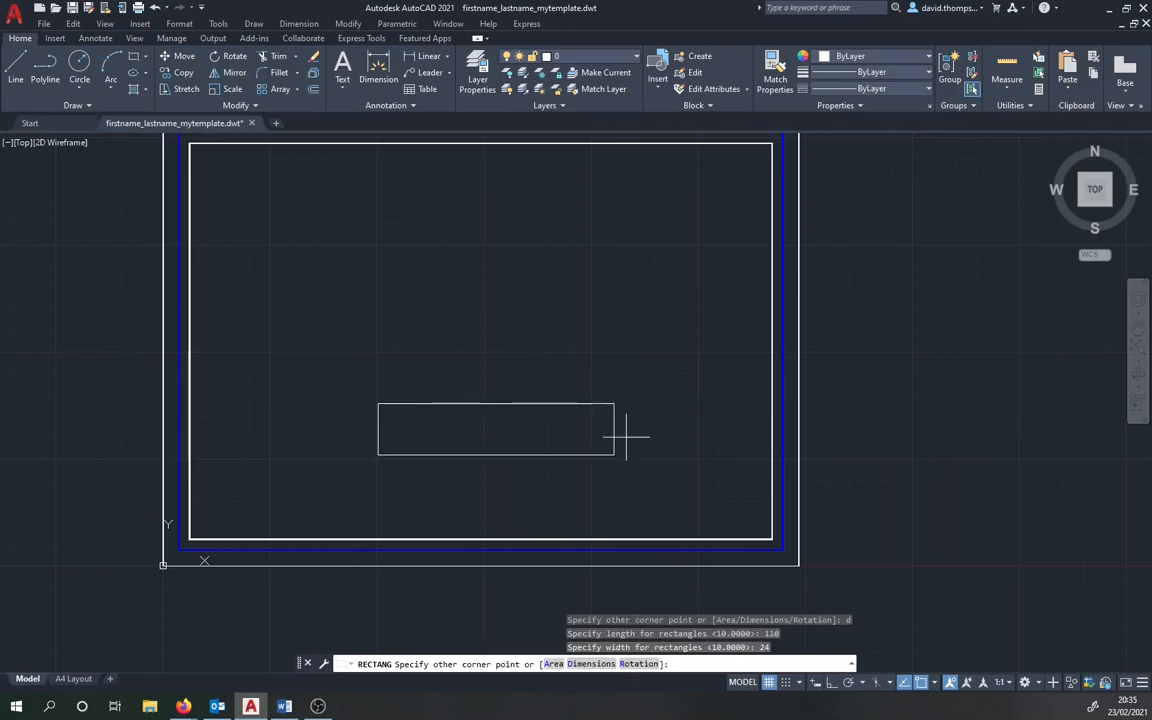
click(653, 464)
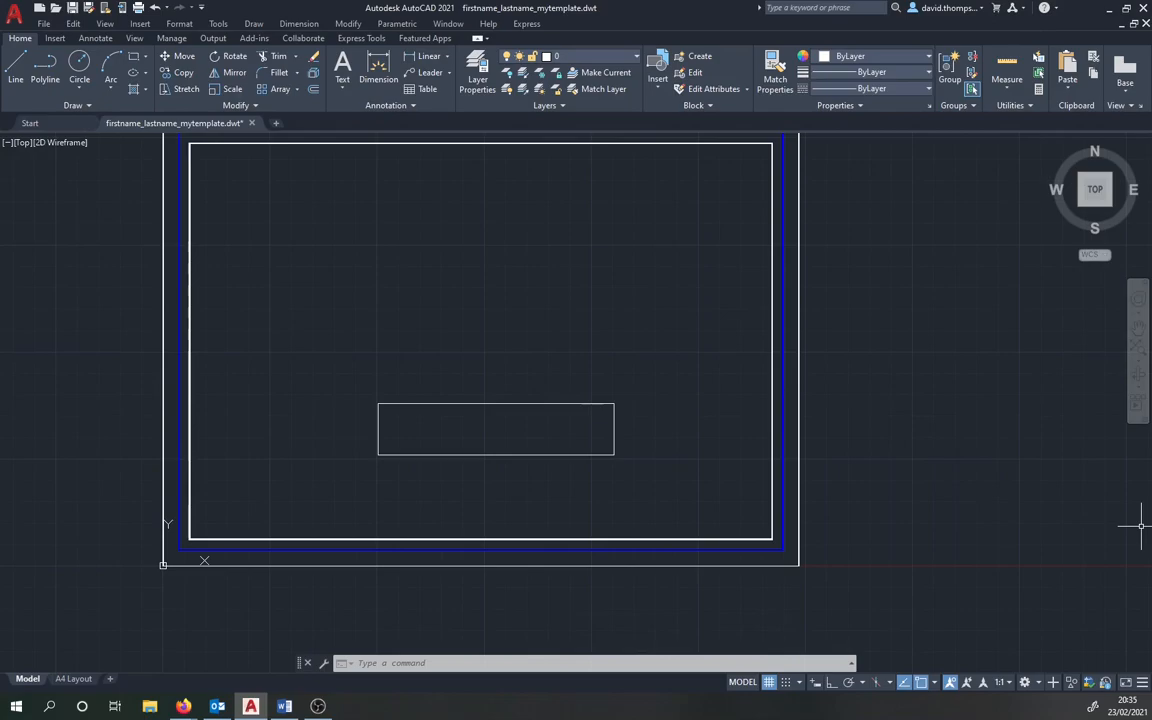
click(16, 65)
scroll(529, 453, up, 2)
middle_drag(580, 394, 743, 429)
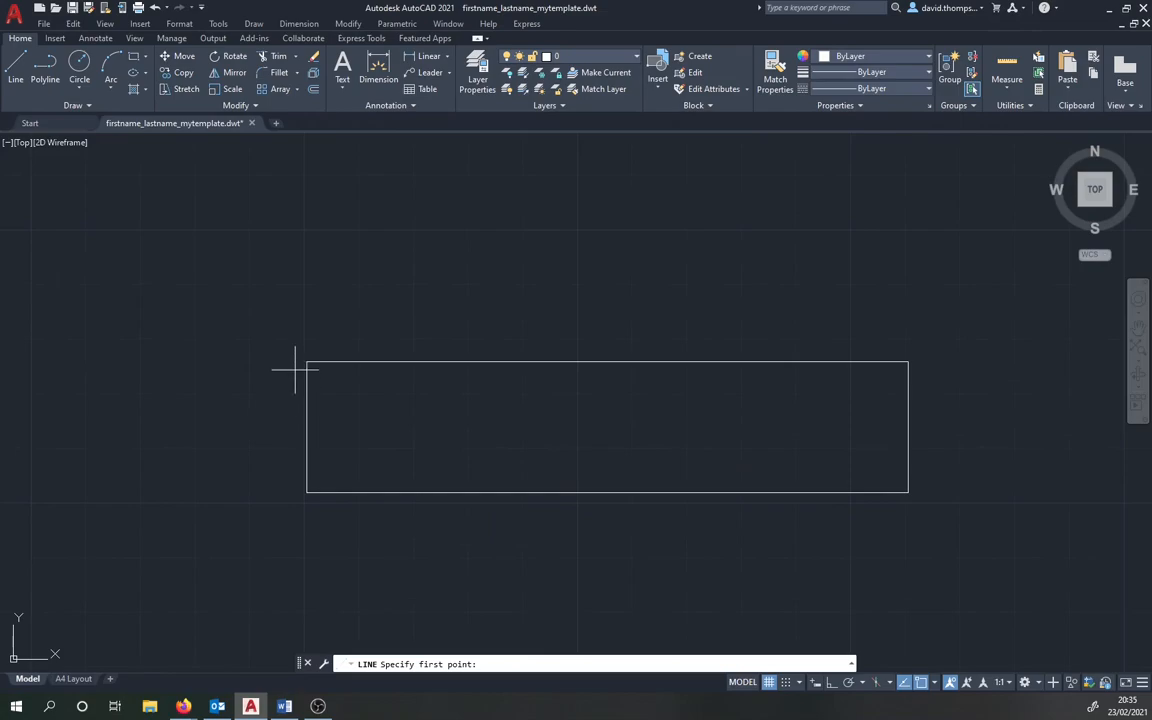
scroll(626, 415, down, 2)
scroll(614, 442, down, 2)
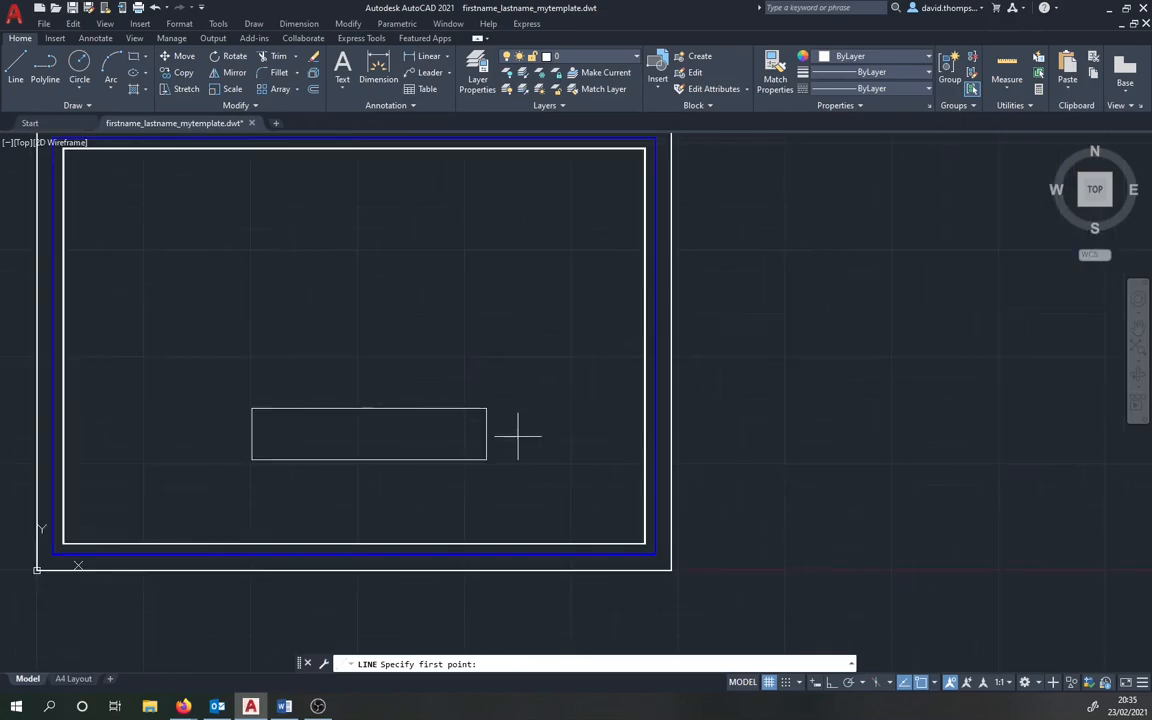
key(Escape)
Step: Copy the dimensioned title block picture from the Word instructions and paste it into the drawing above the rectangle
key(alt+Tab)
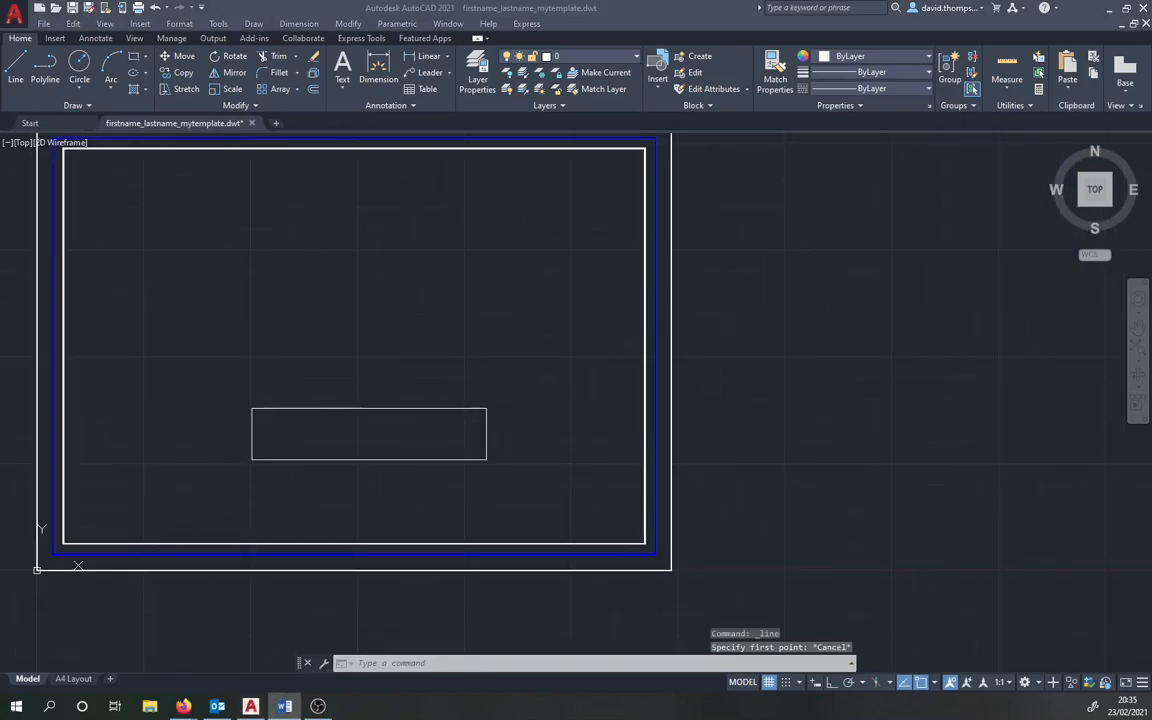
click(288, 264)
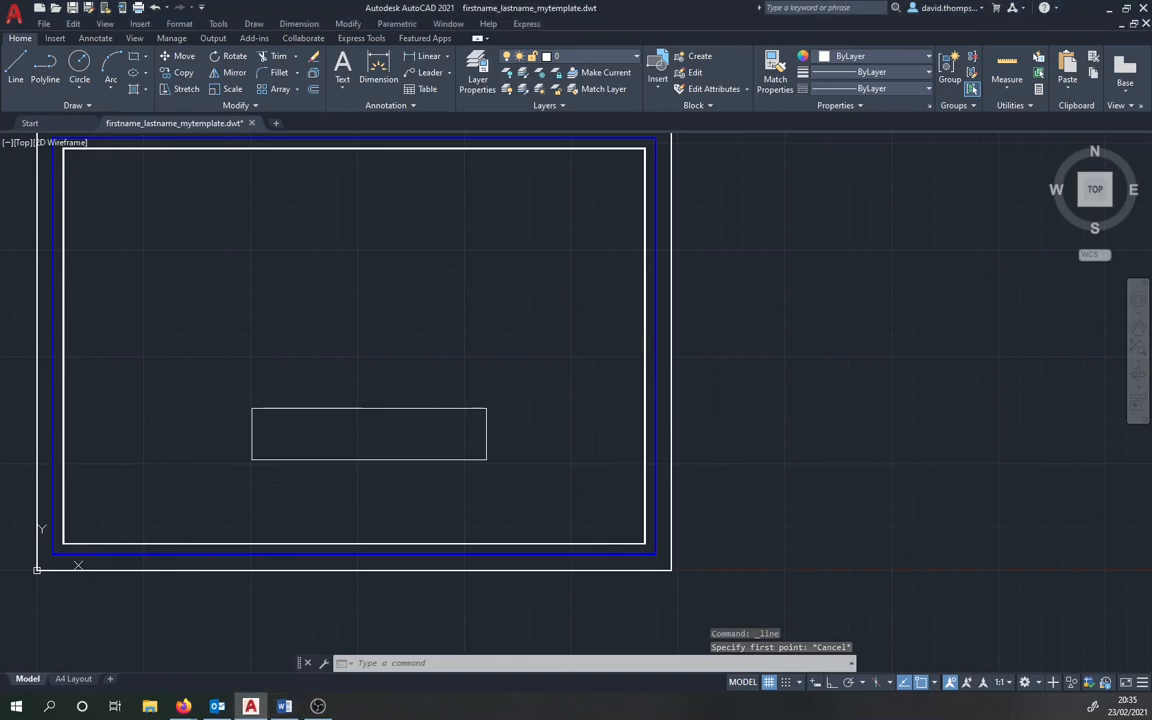
middle_drag(362, 292, 677, 325)
key(ctrl+v)
click(458, 355)
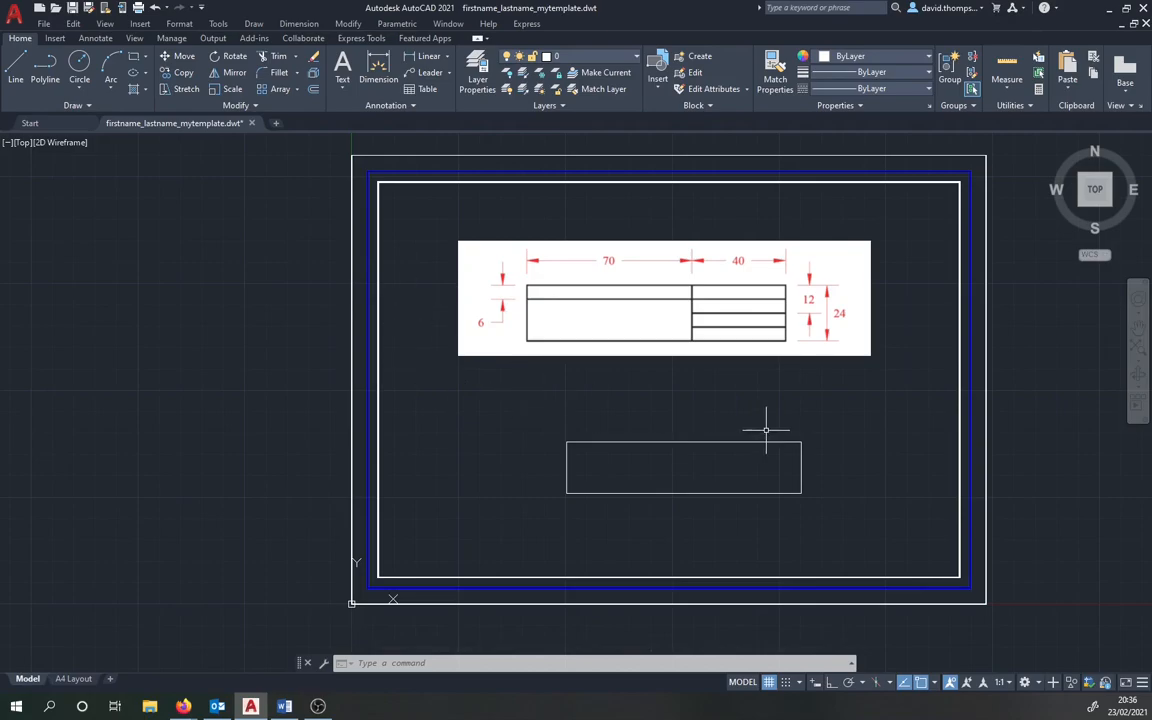
Step: Draw a line over the rectangle's right edge, from its upper right corner to its lower right corner
middle_drag(699, 401, 663, 434)
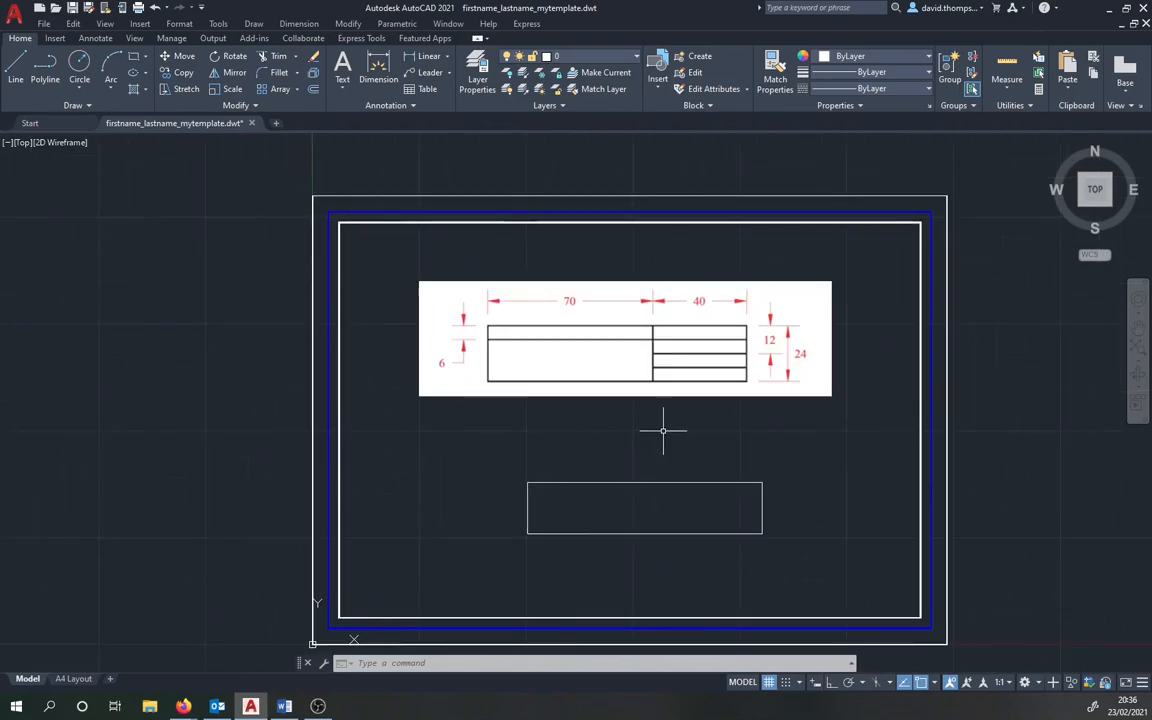
scroll(663, 434, up, 2)
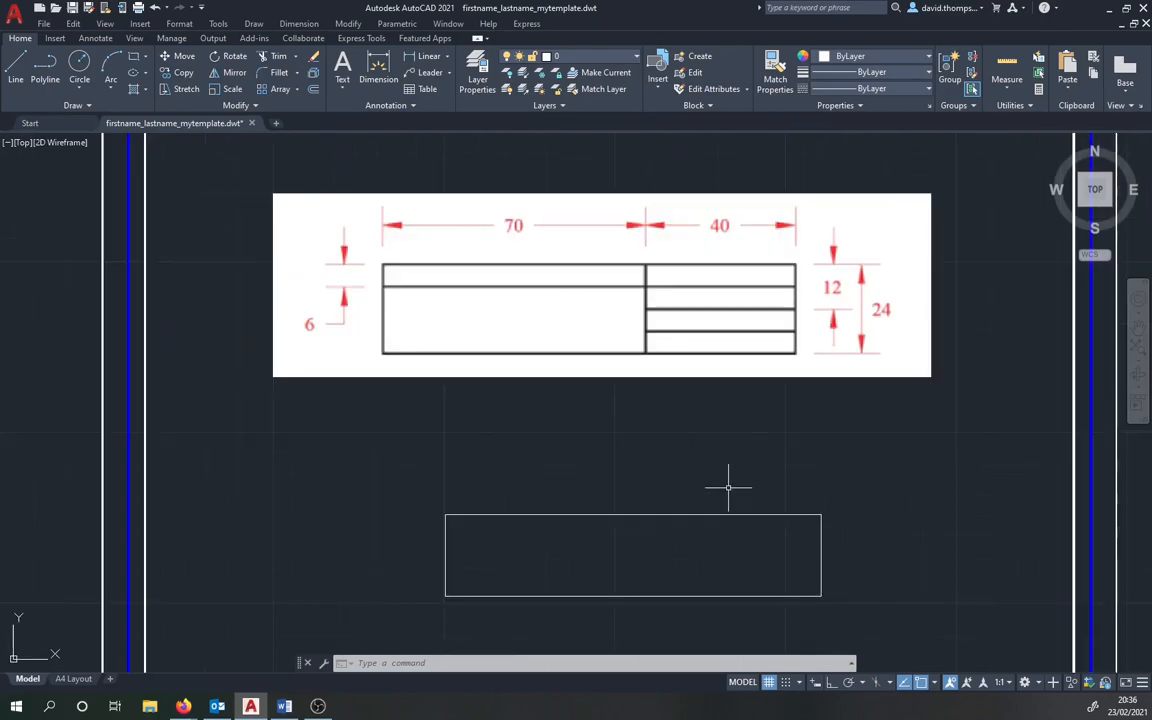
middle_drag(733, 483, 680, 470)
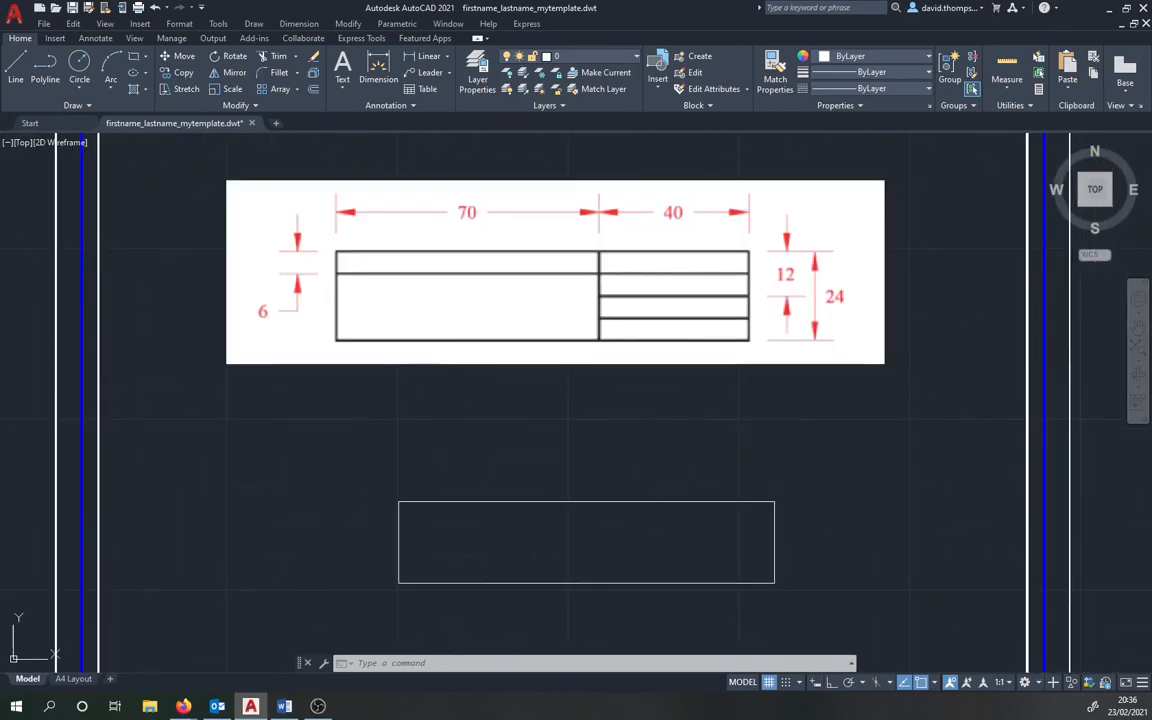
click(16, 70)
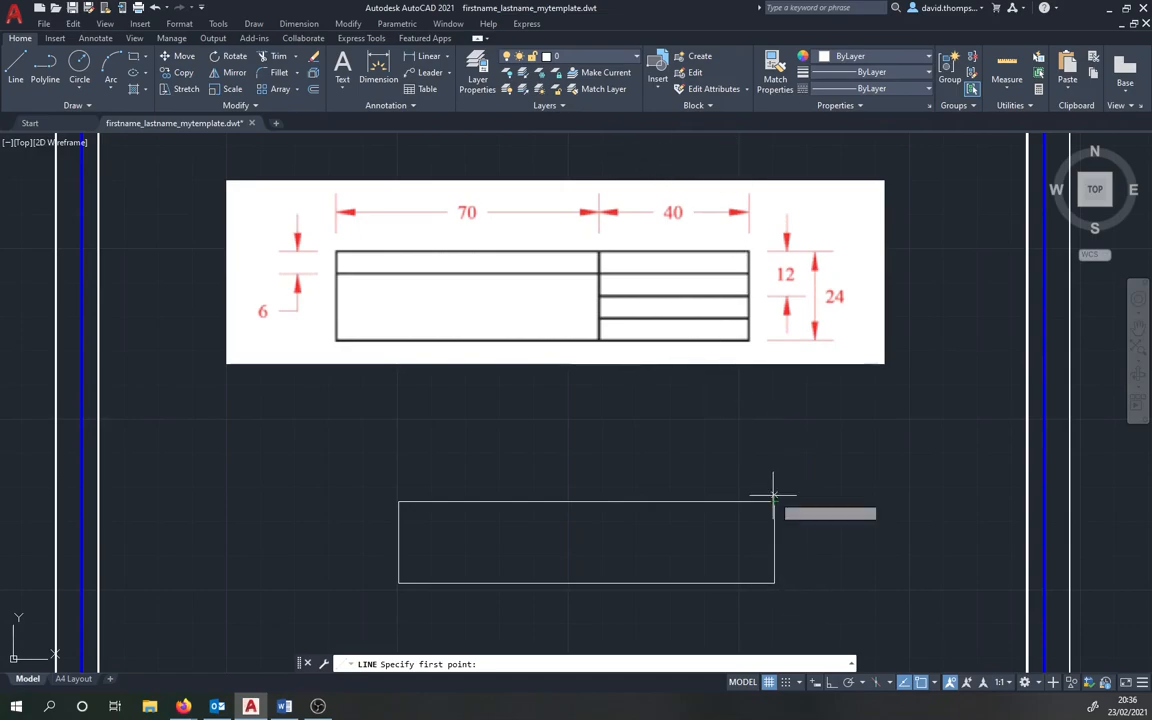
mouse_move(774, 500)
middle_down()
mouse_move(761, 373)
mouse_move(738, 342)
mouse_move(727, 478)
middle_up()
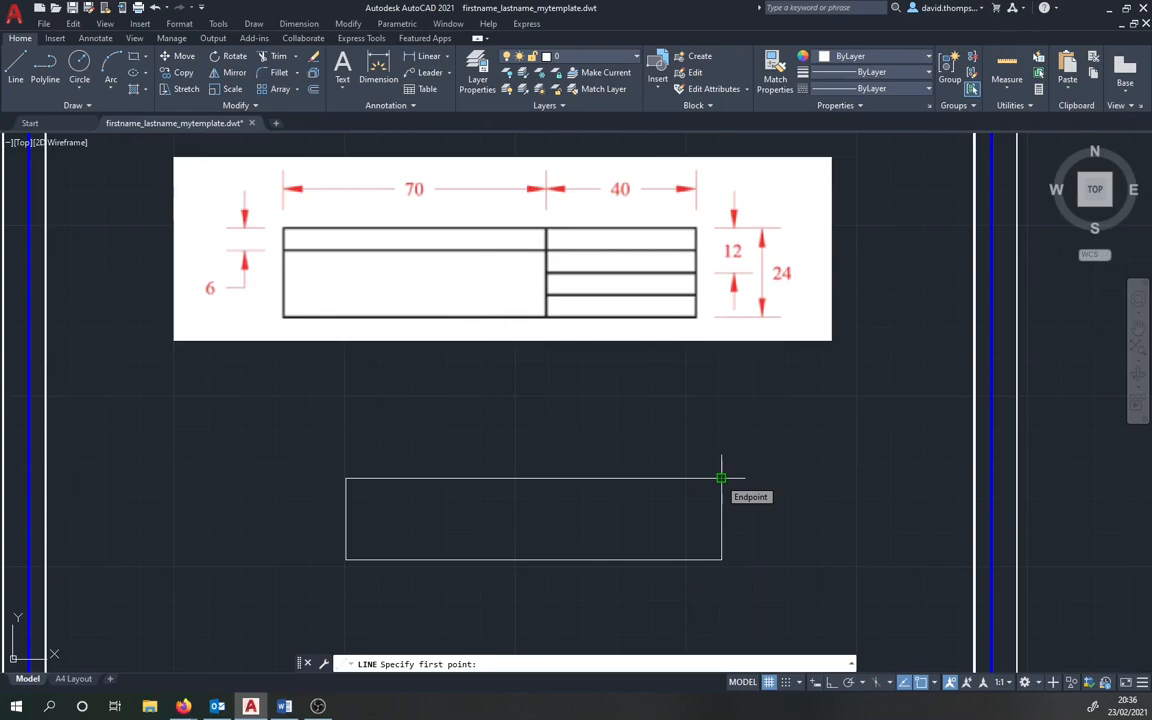
click(721, 478)
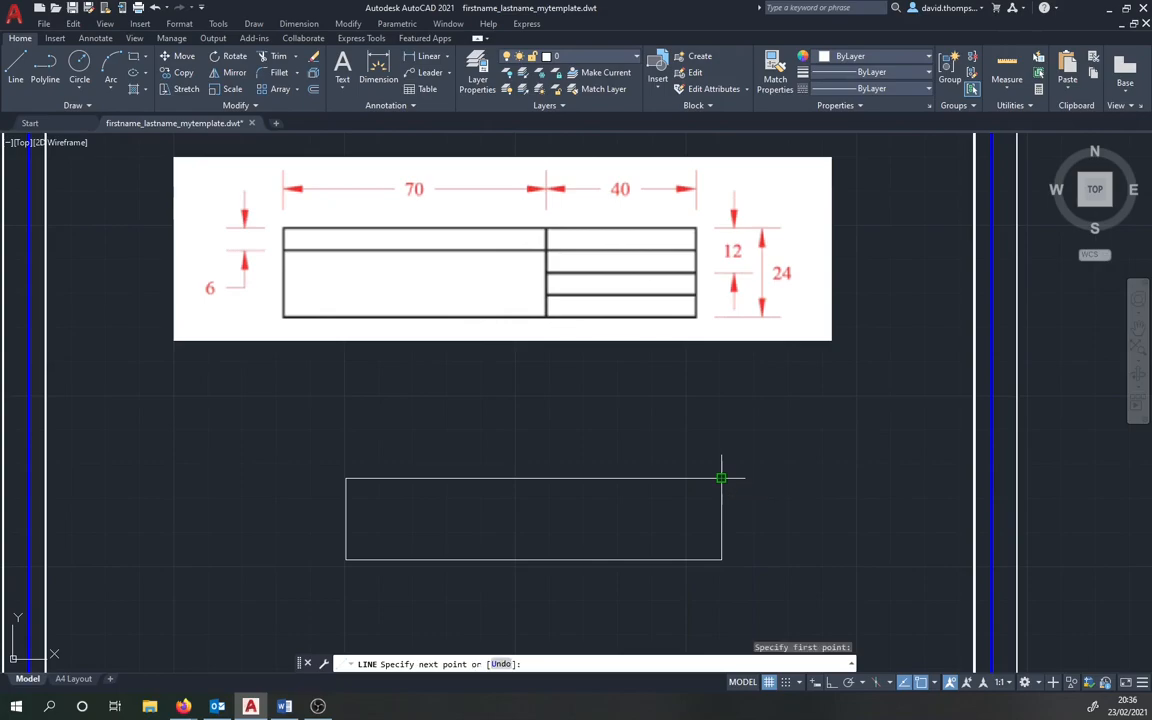
click(721, 560)
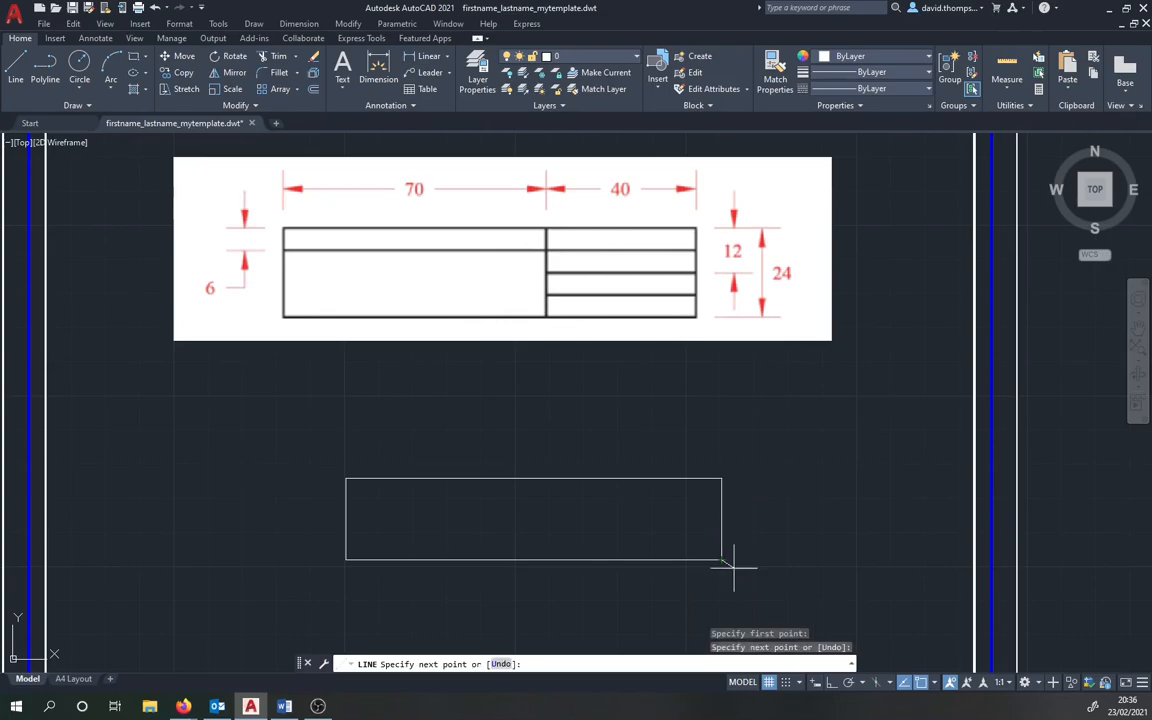
key(Return)
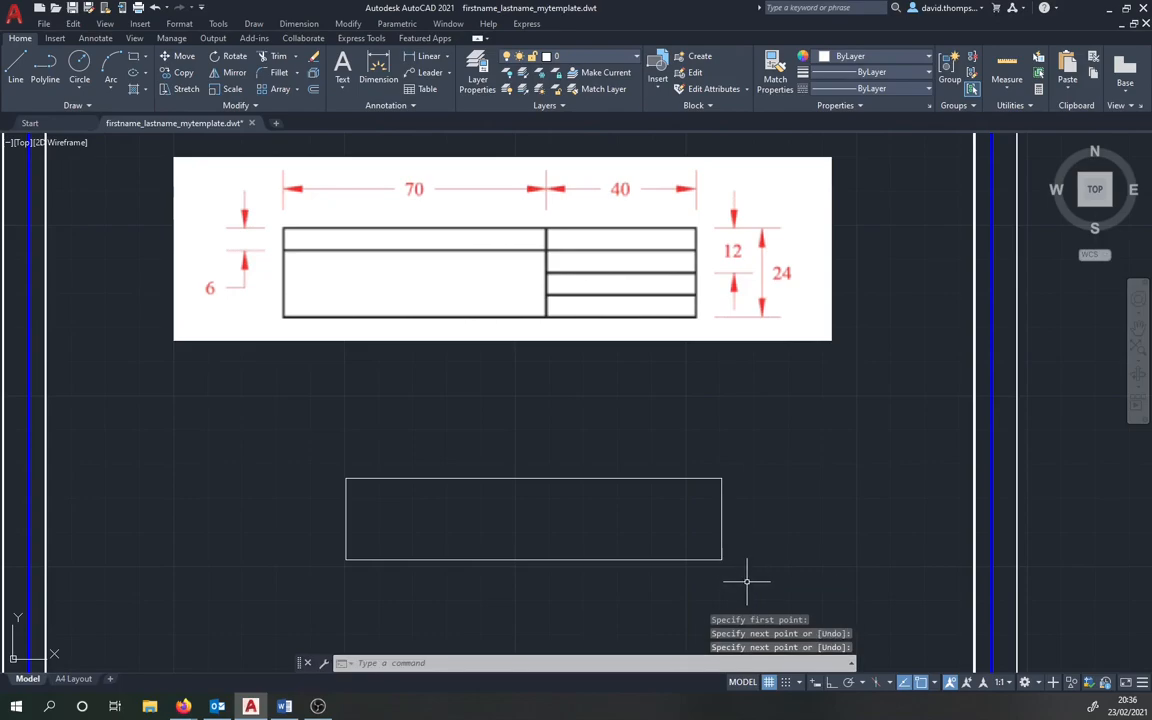
Step: Move the line on the rectangle's right edge 40 units left to form the vertical divider
click(722, 521)
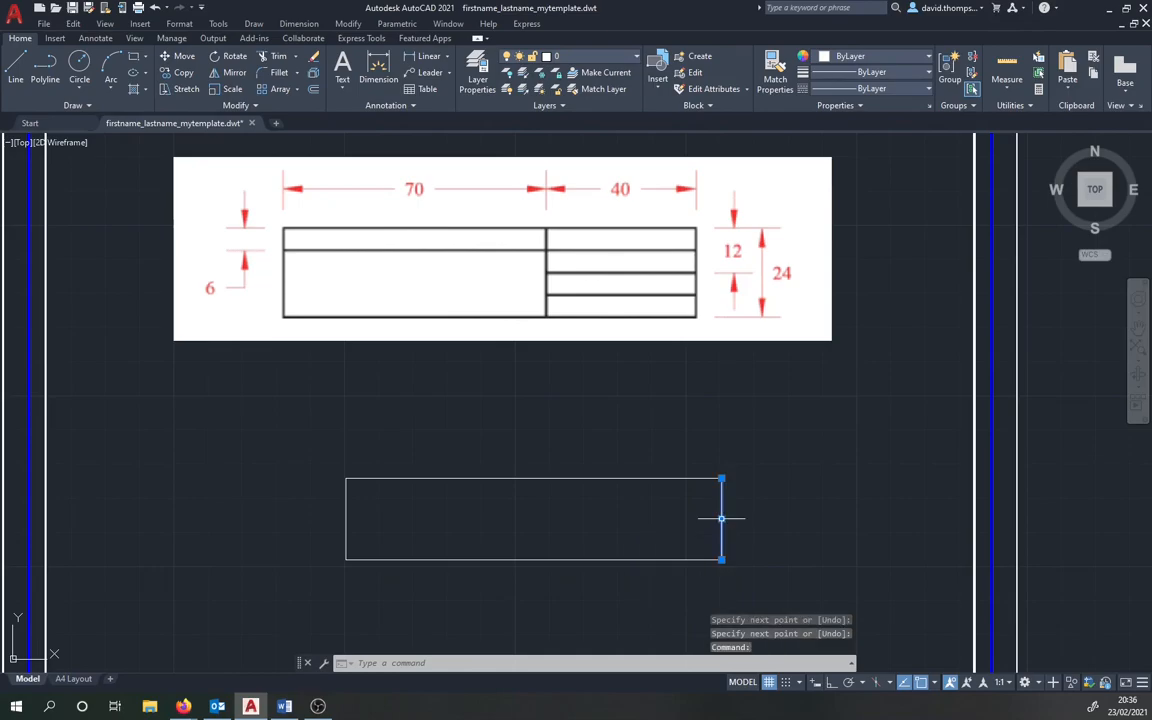
click(181, 57)
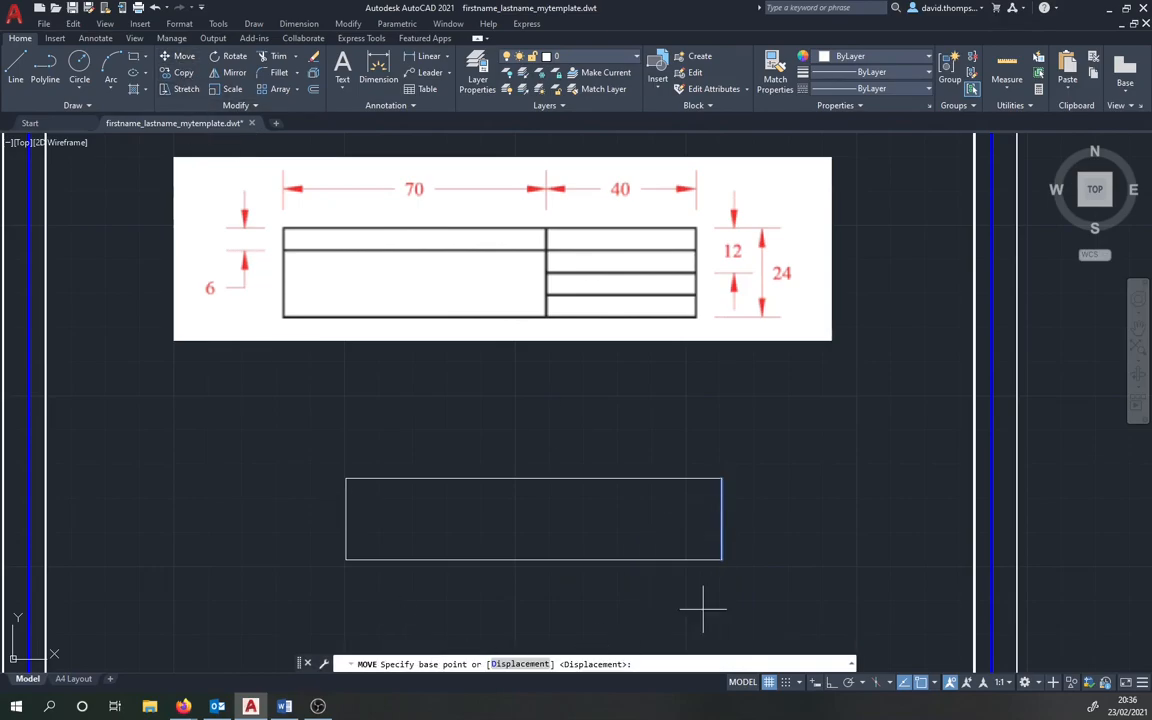
click(721, 560)
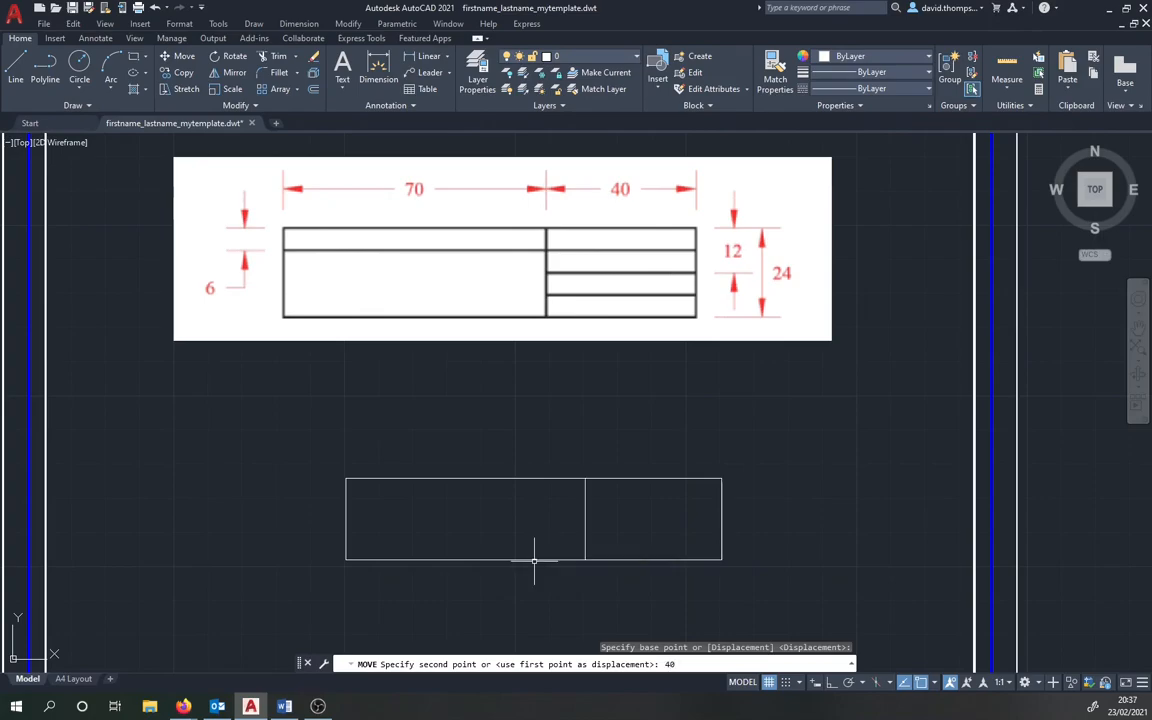
key(Return)
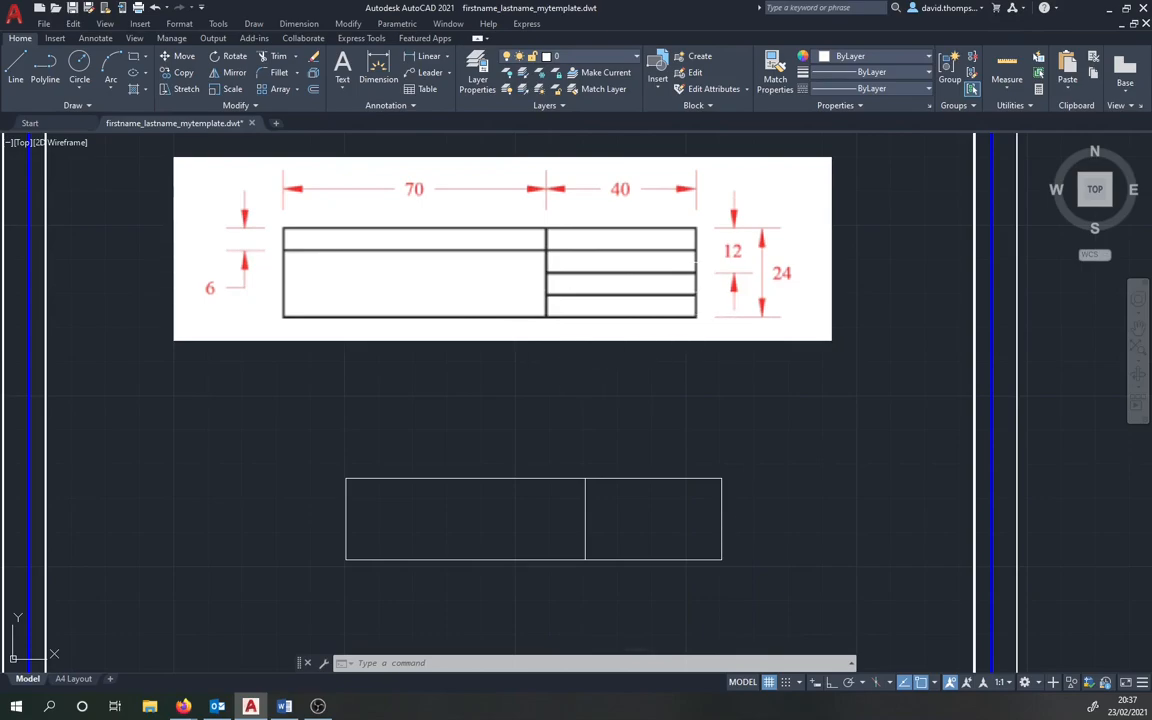
Step: Draw a line along the rectangle's top edge from the vertical divider to the upper right corner
click(14, 74)
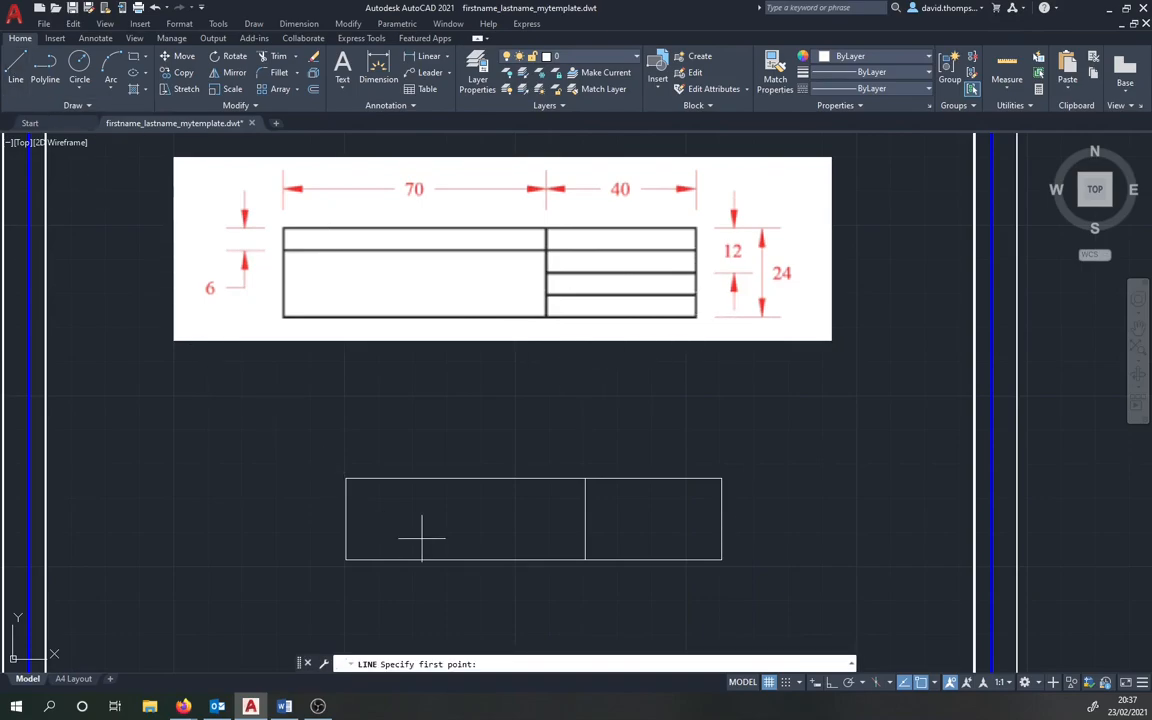
click(16, 62)
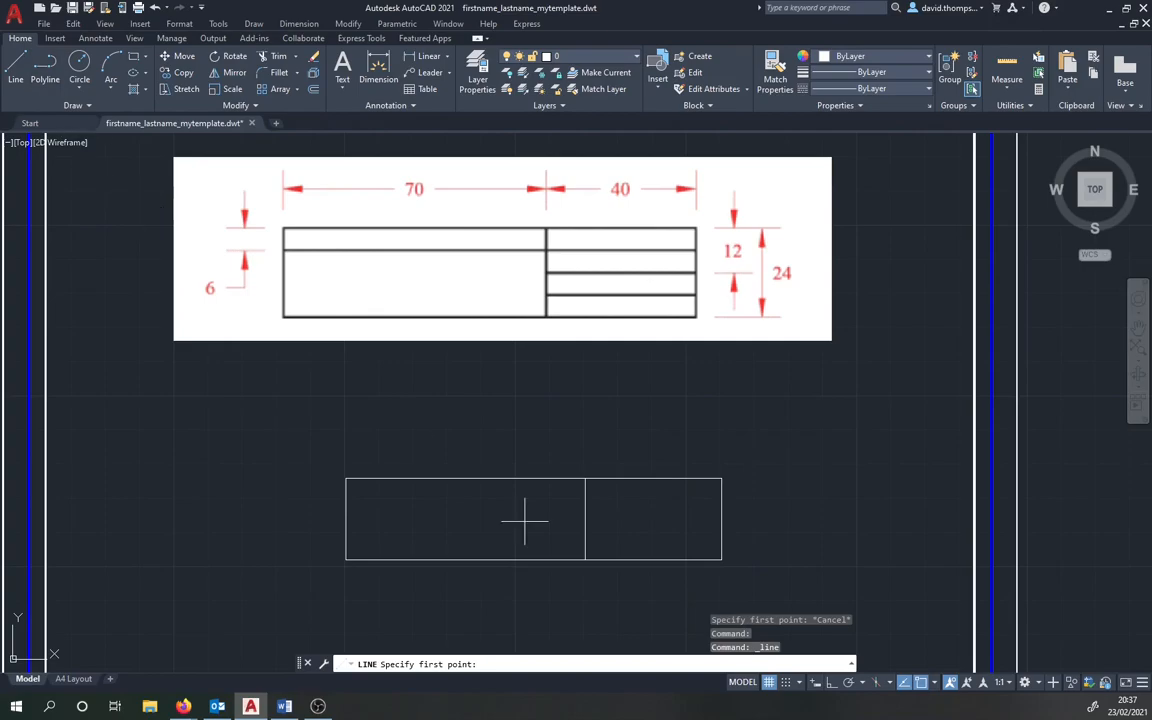
scroll(660, 516, up, 2)
click(543, 455)
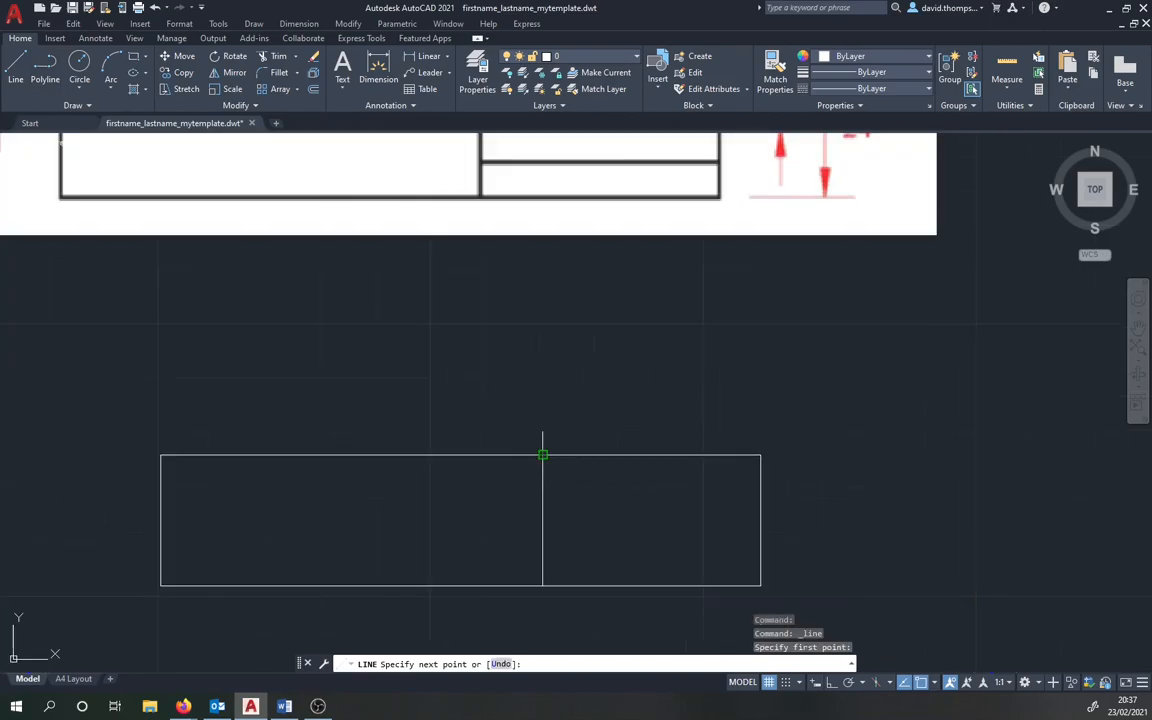
click(760, 455)
scroll(761, 455, down, 2)
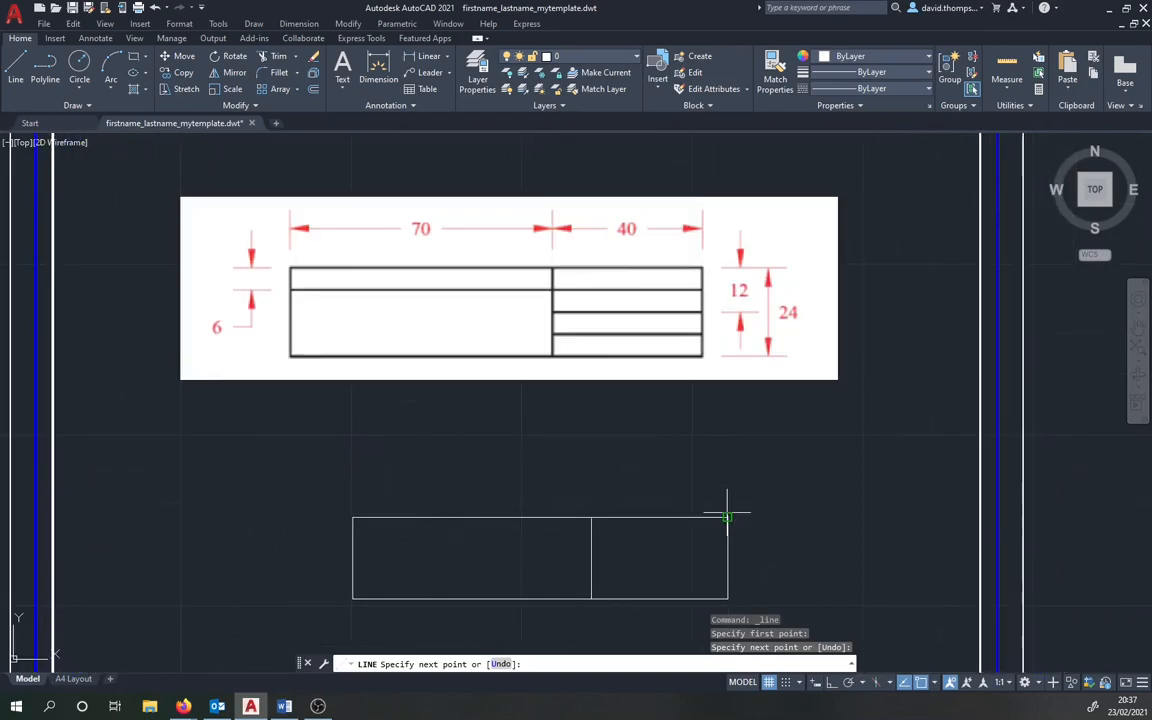
key(Escape)
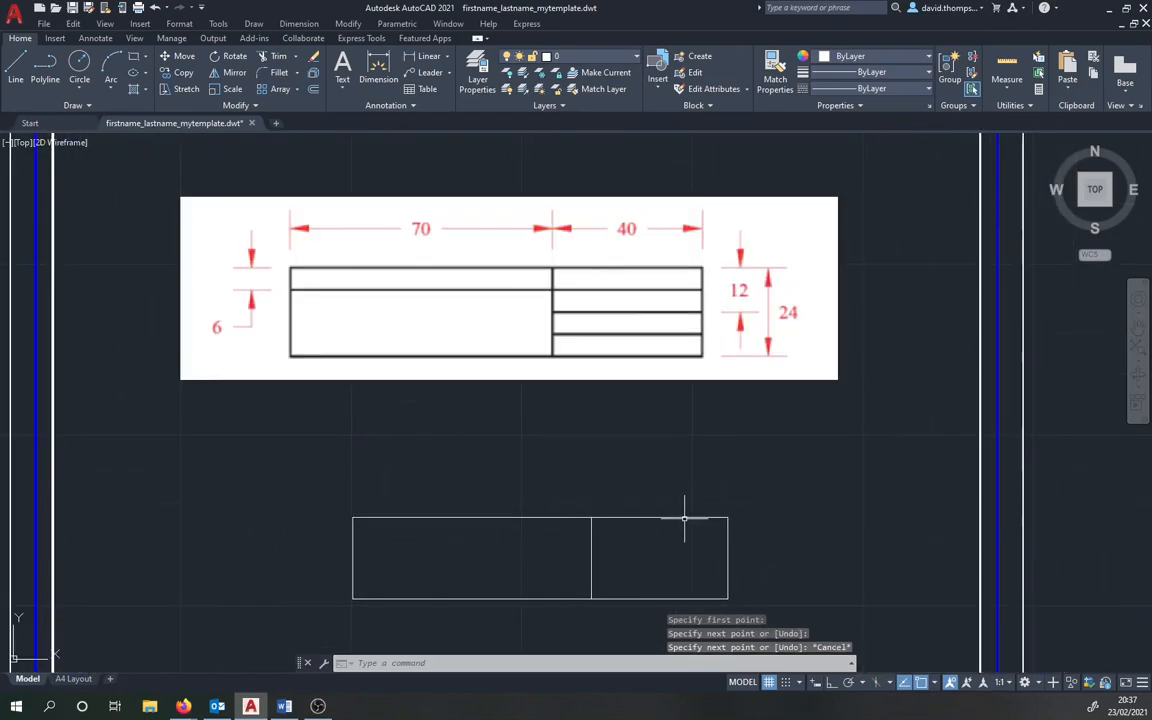
Step: Move the line on the right compartment's top edge 6 units straight down to form the first row divider
click(684, 518)
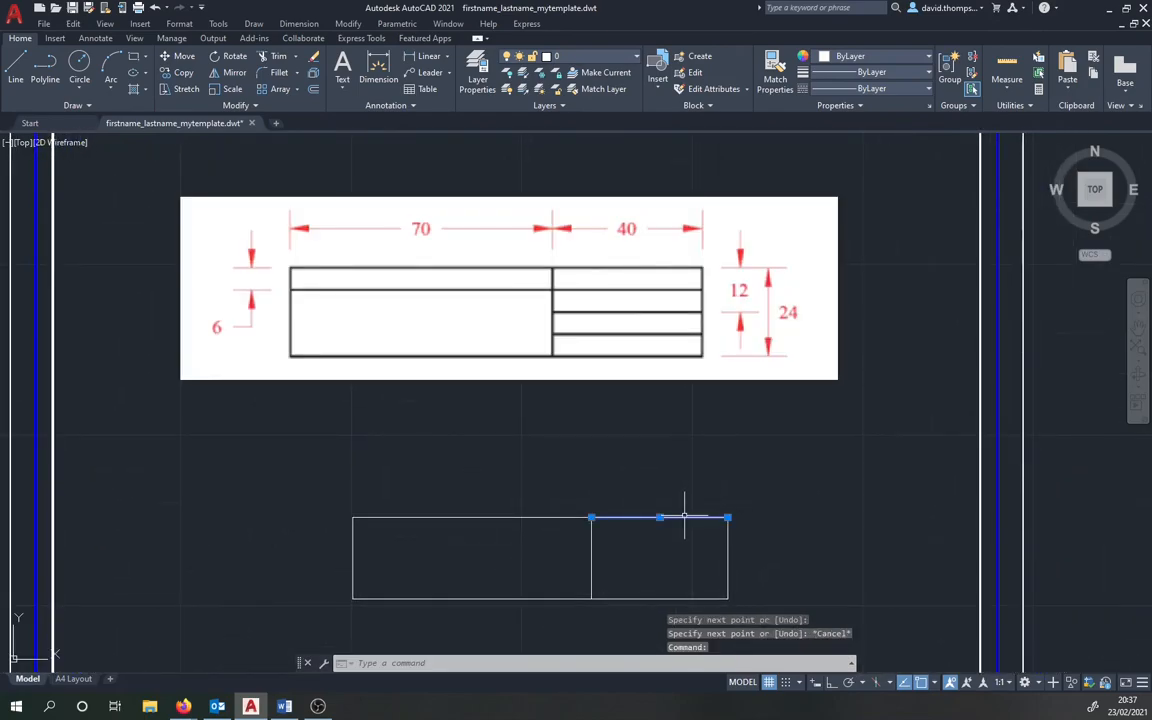
click(182, 56)
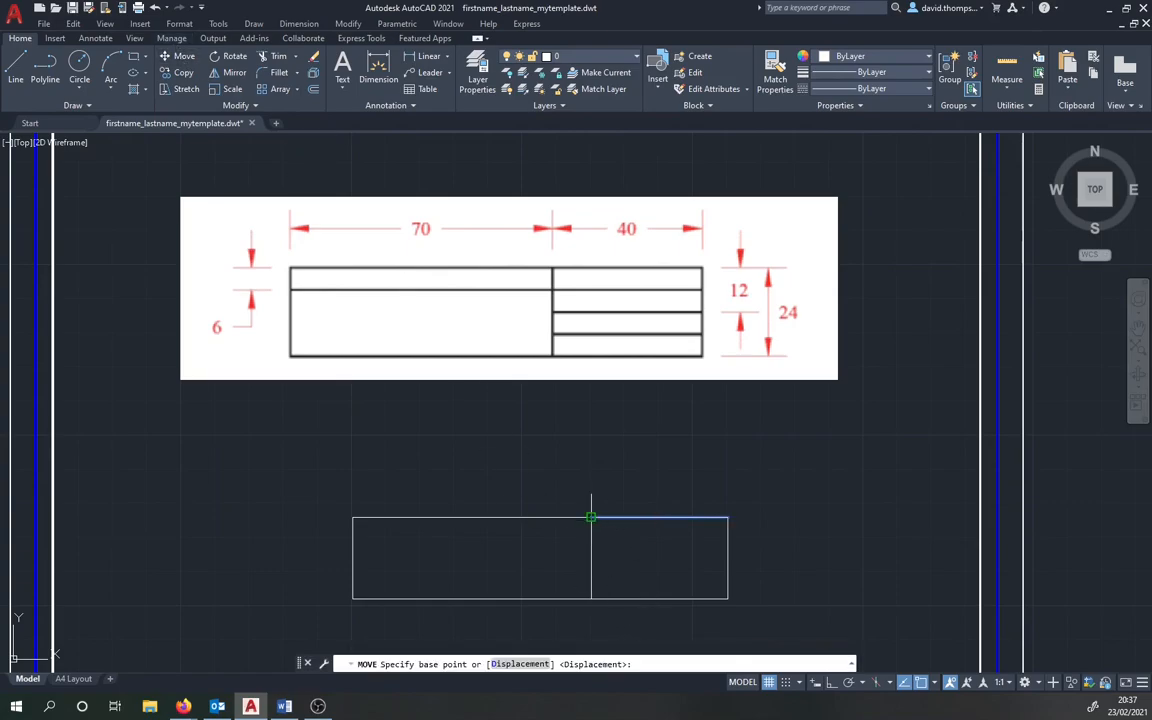
click(591, 517)
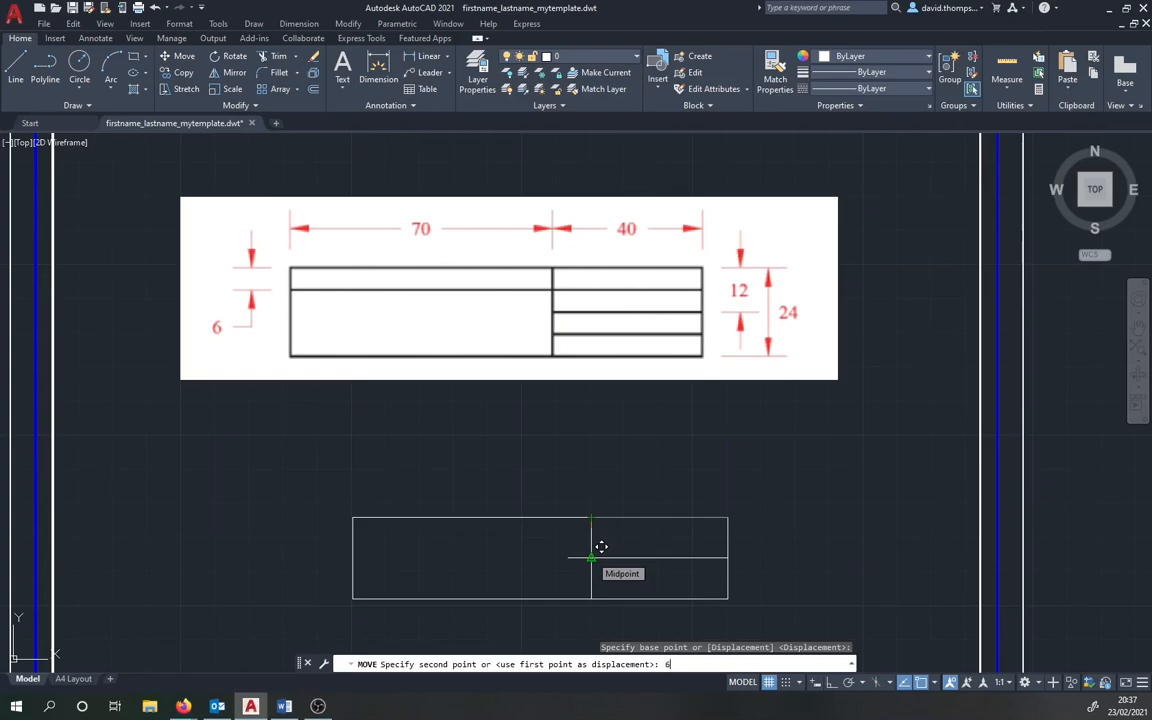
key(Return)
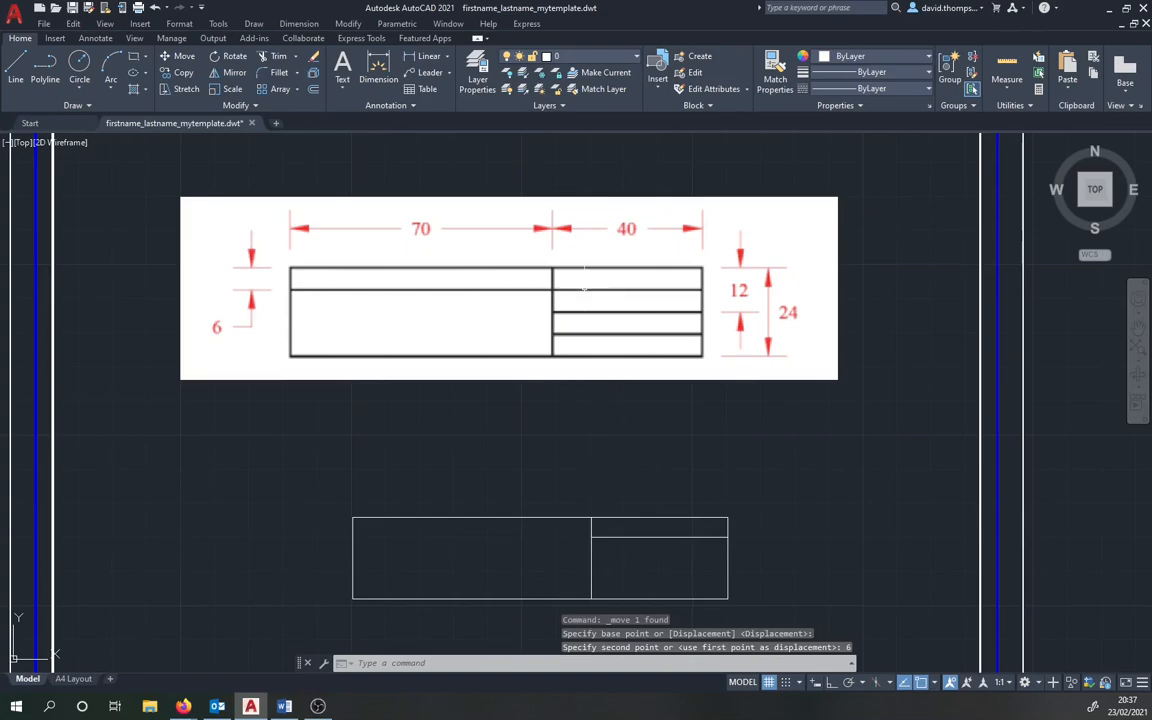
Step: Copy the row divider twice downward at 6-unit spacing, splitting the right compartment into four equal rows
click(642, 537)
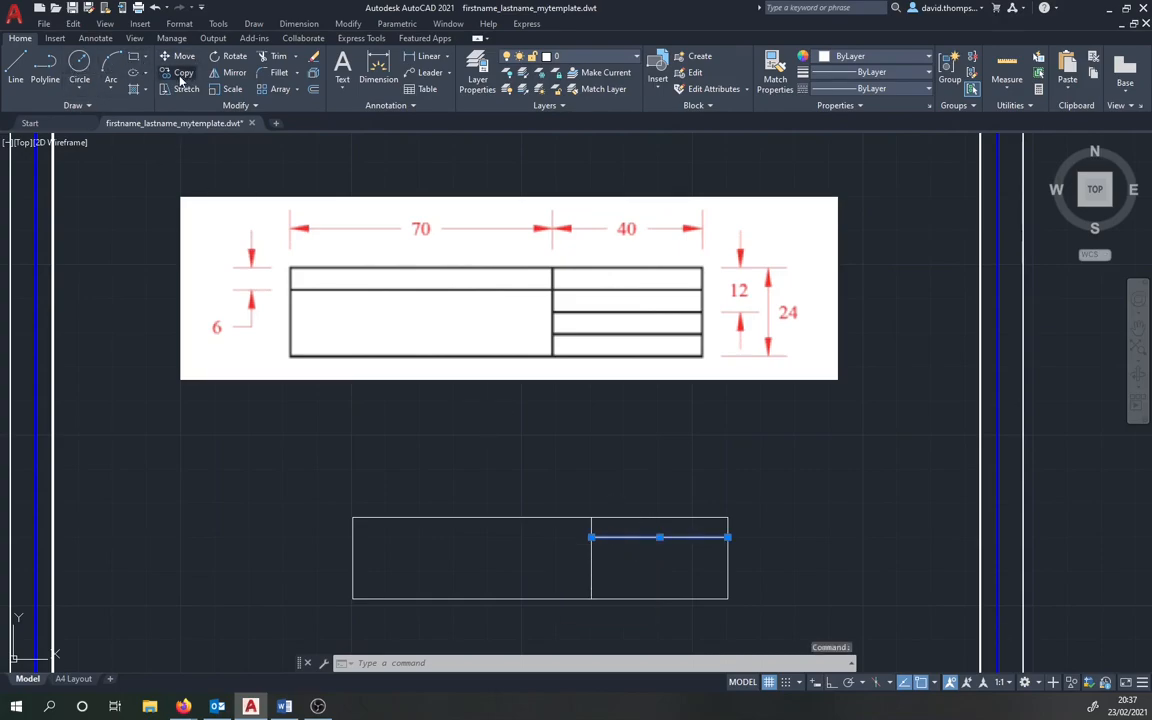
click(181, 76)
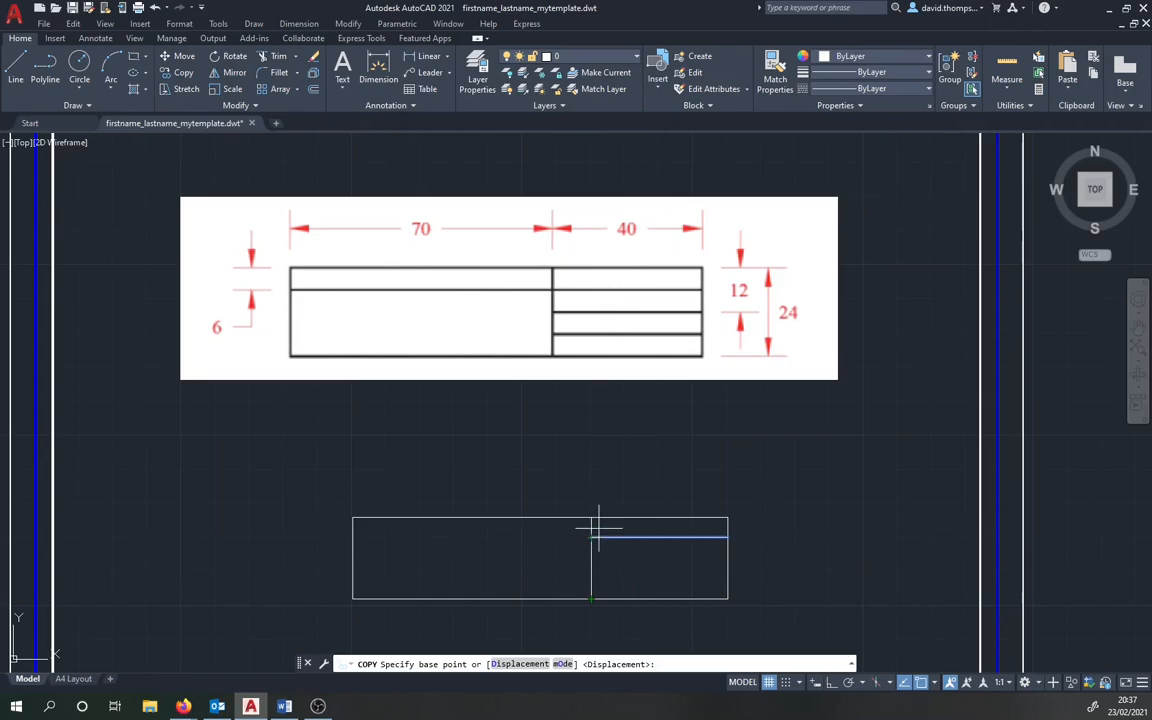
scroll(600, 528, up, 2)
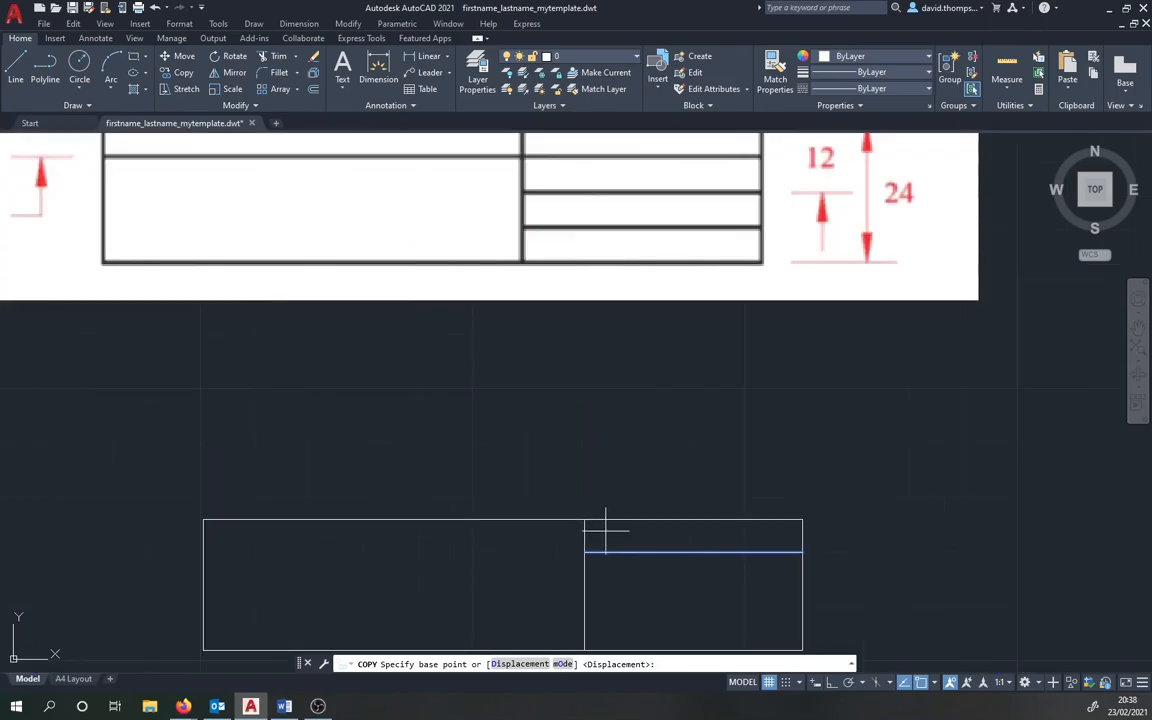
middle_drag(599, 511, 573, 408)
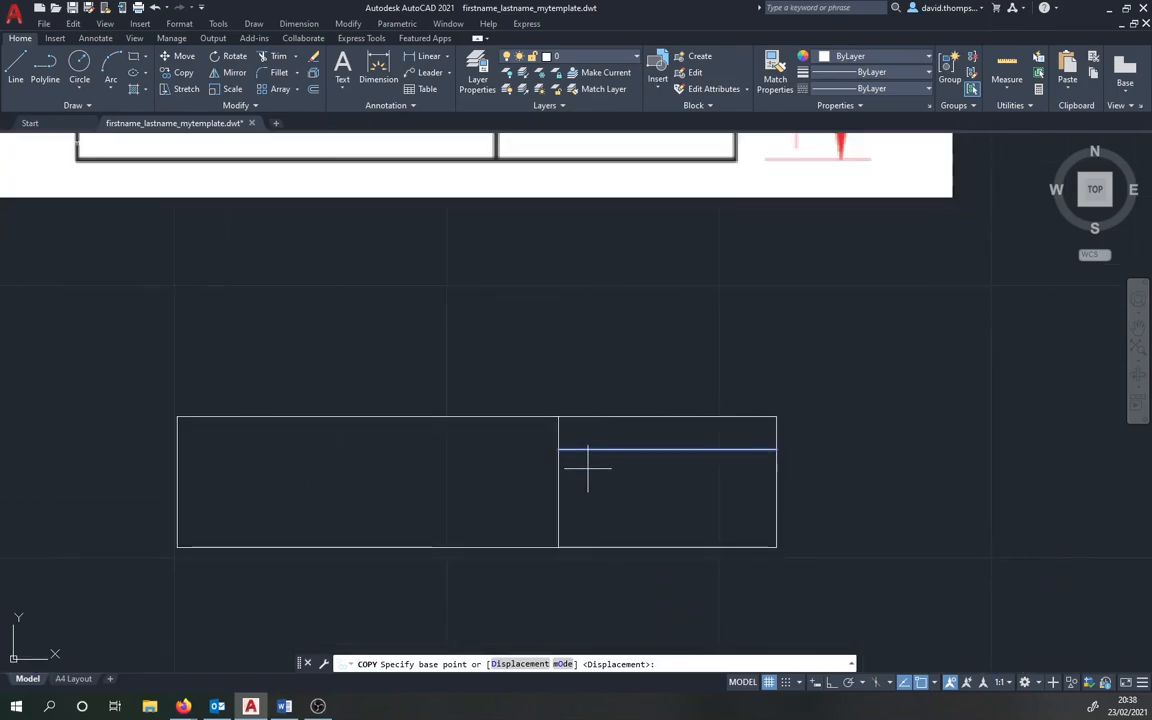
middle_drag(594, 478, 580, 545)
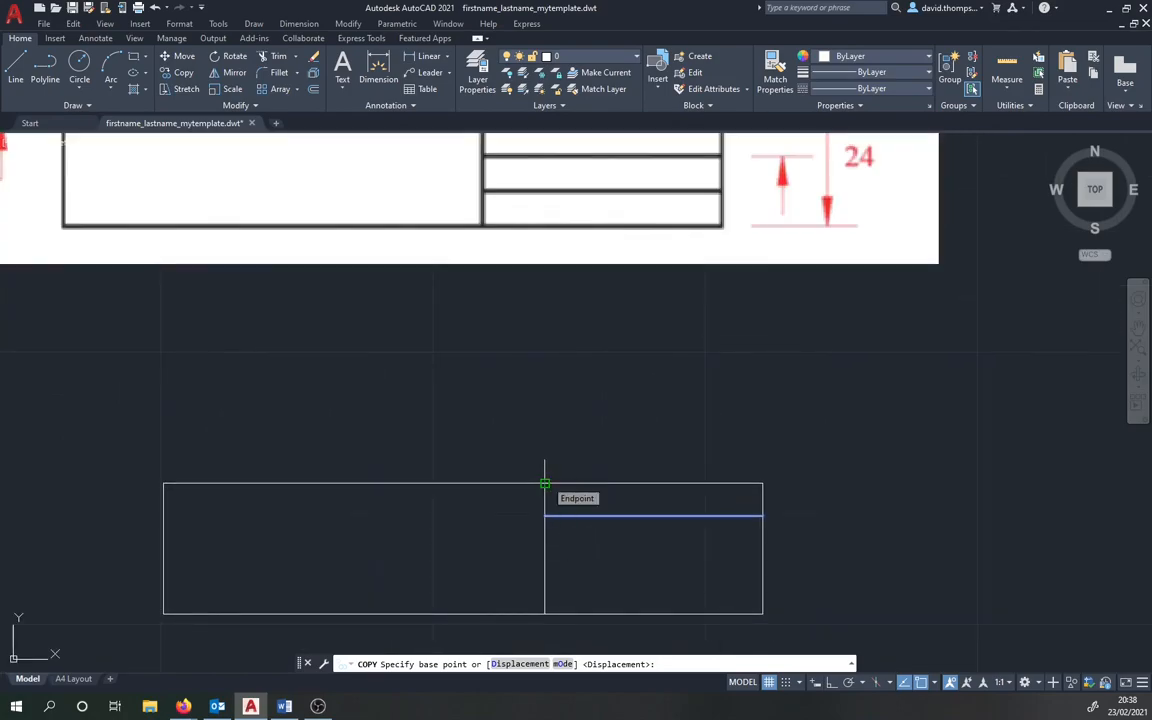
click(544, 483)
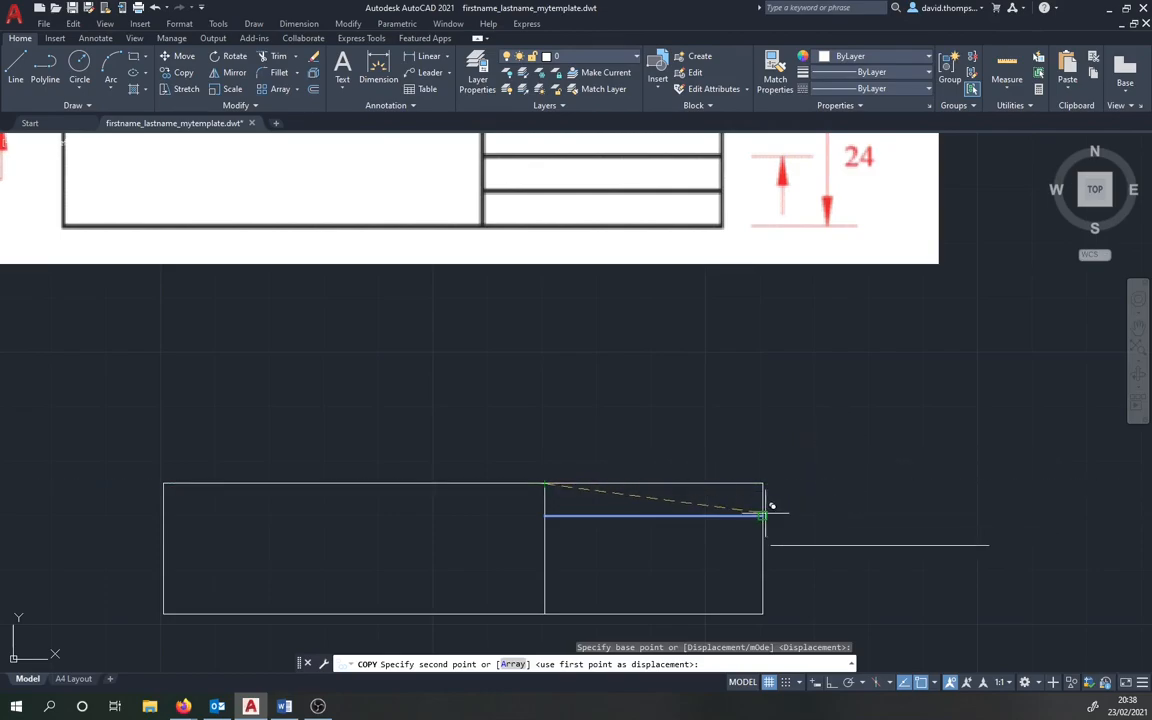
click(544, 515)
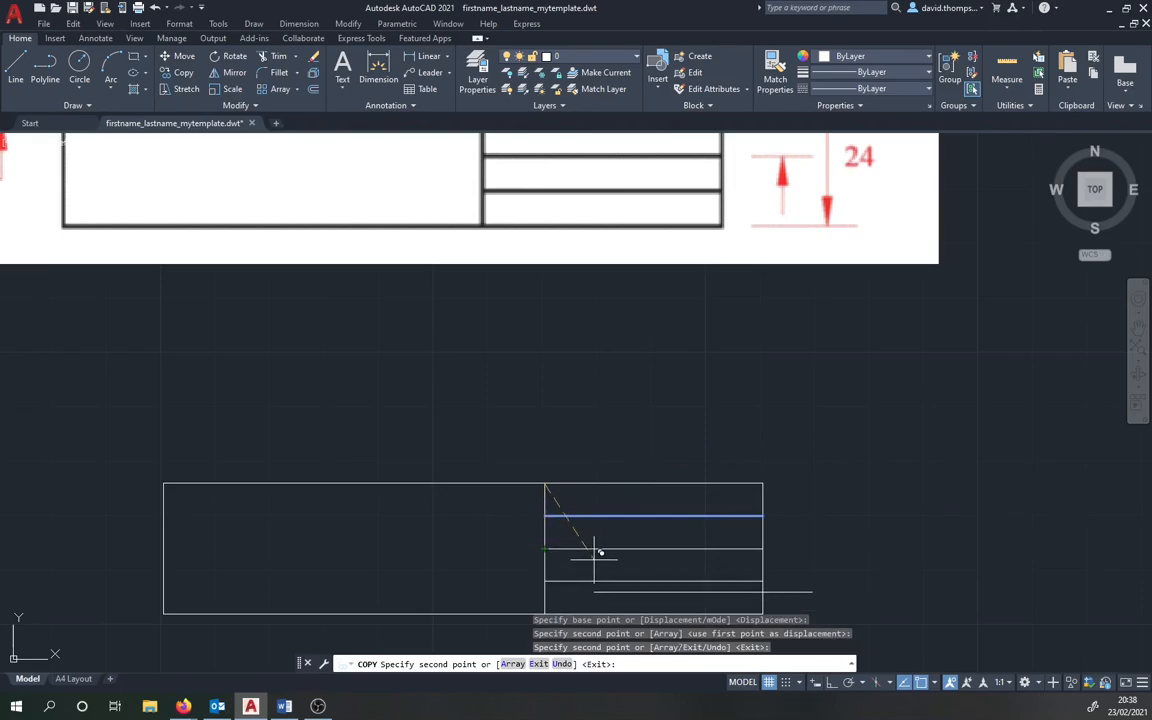
key(Escape)
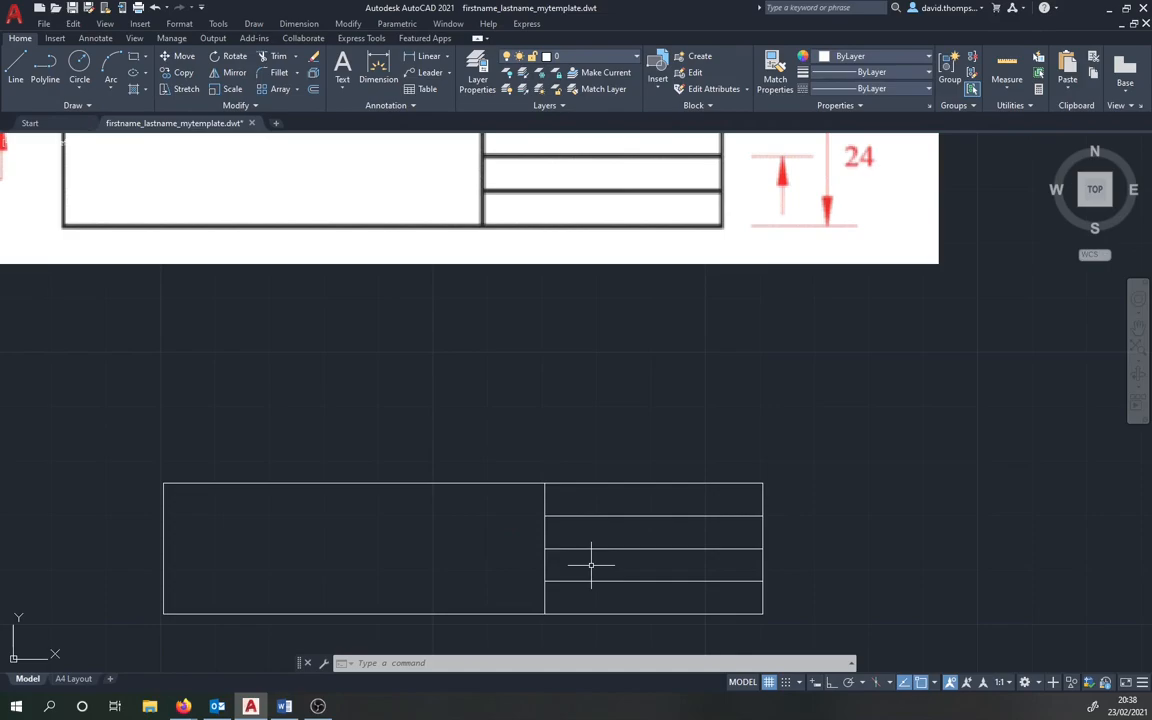
Step: Stretch the left end of the uppermost row divider to the rectangle's left edge
middle_drag(591, 553, 705, 525)
middle_drag(760, 373, 769, 455)
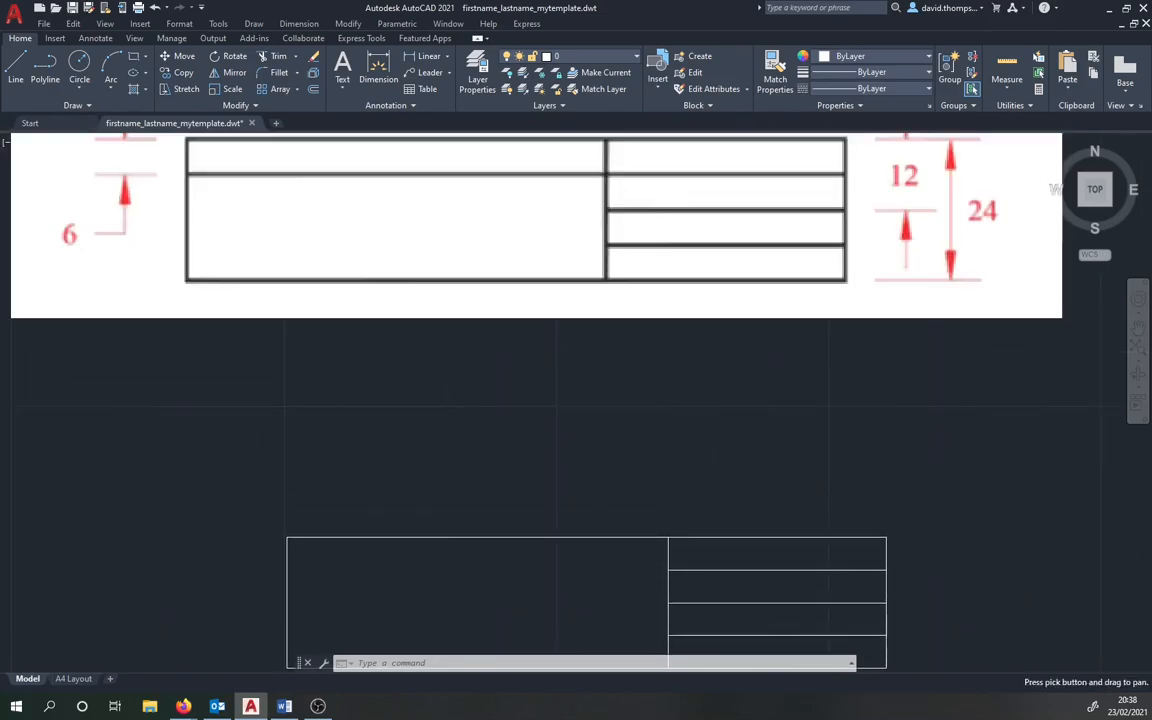
scroll(769, 455, down, 2)
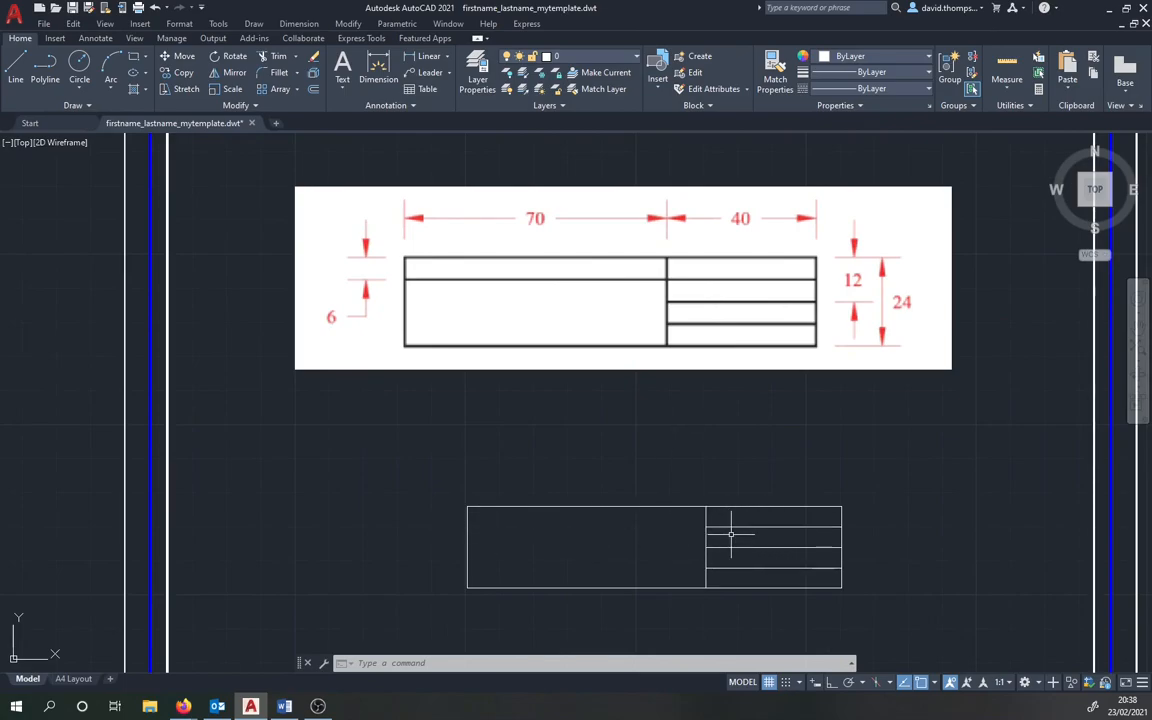
scroll(727, 536, up, 2)
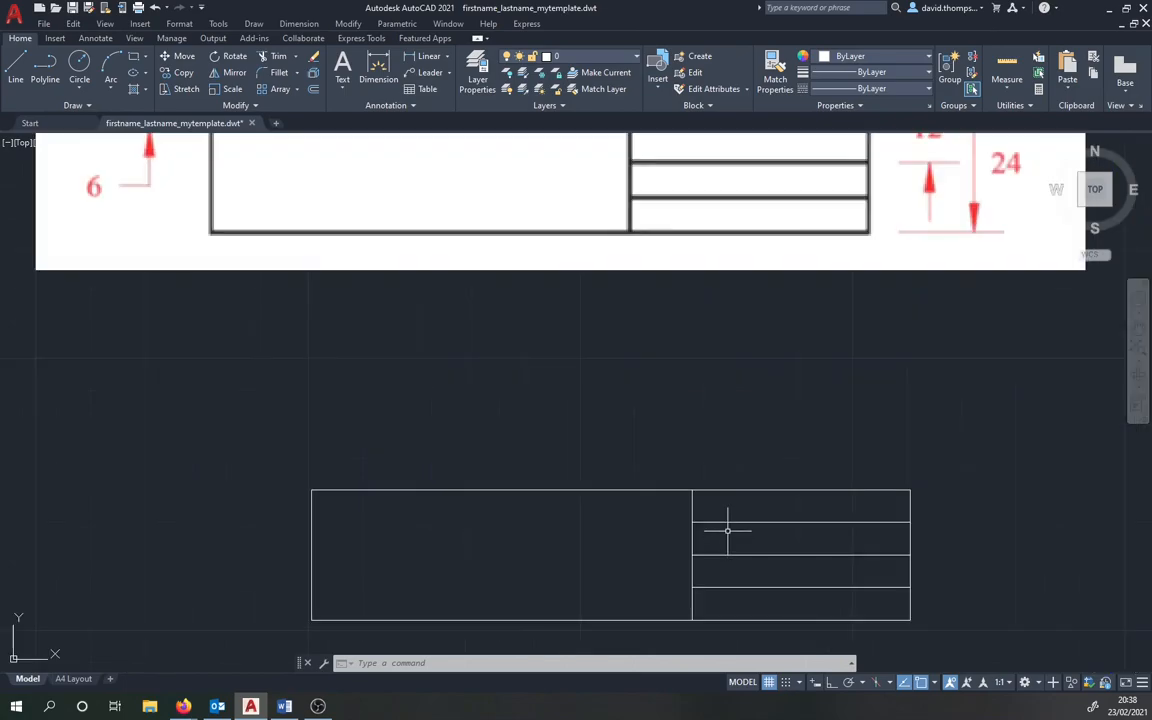
click(718, 522)
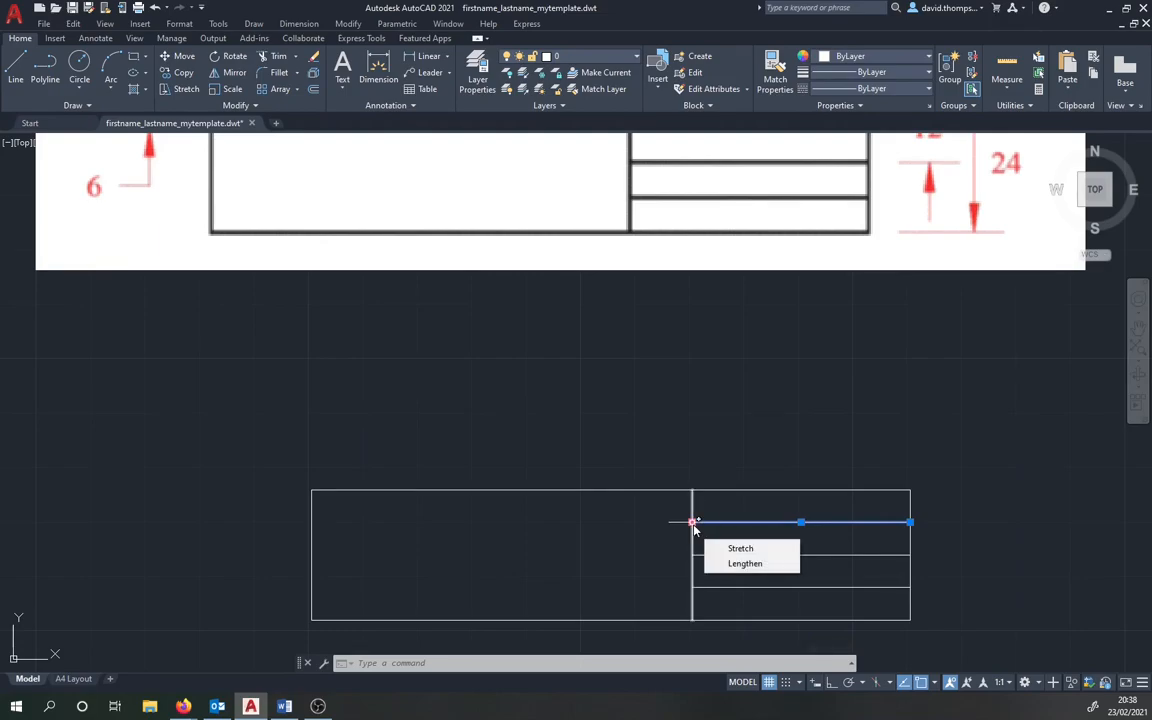
click(692, 522)
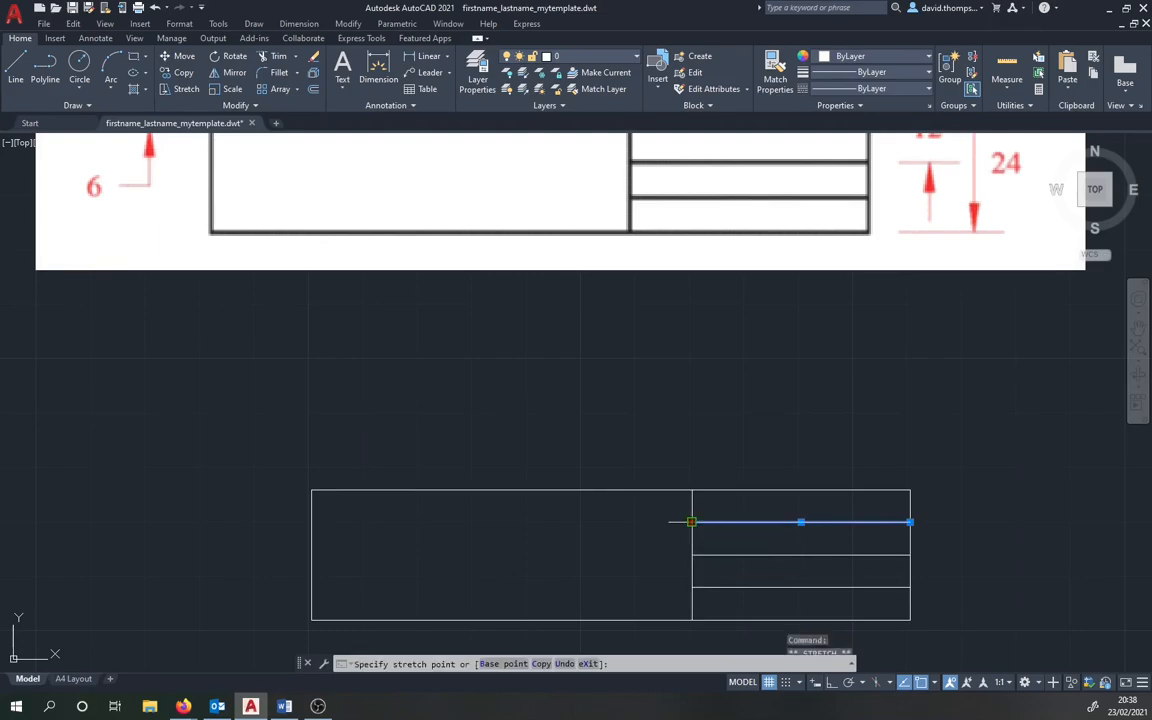
click(311, 521)
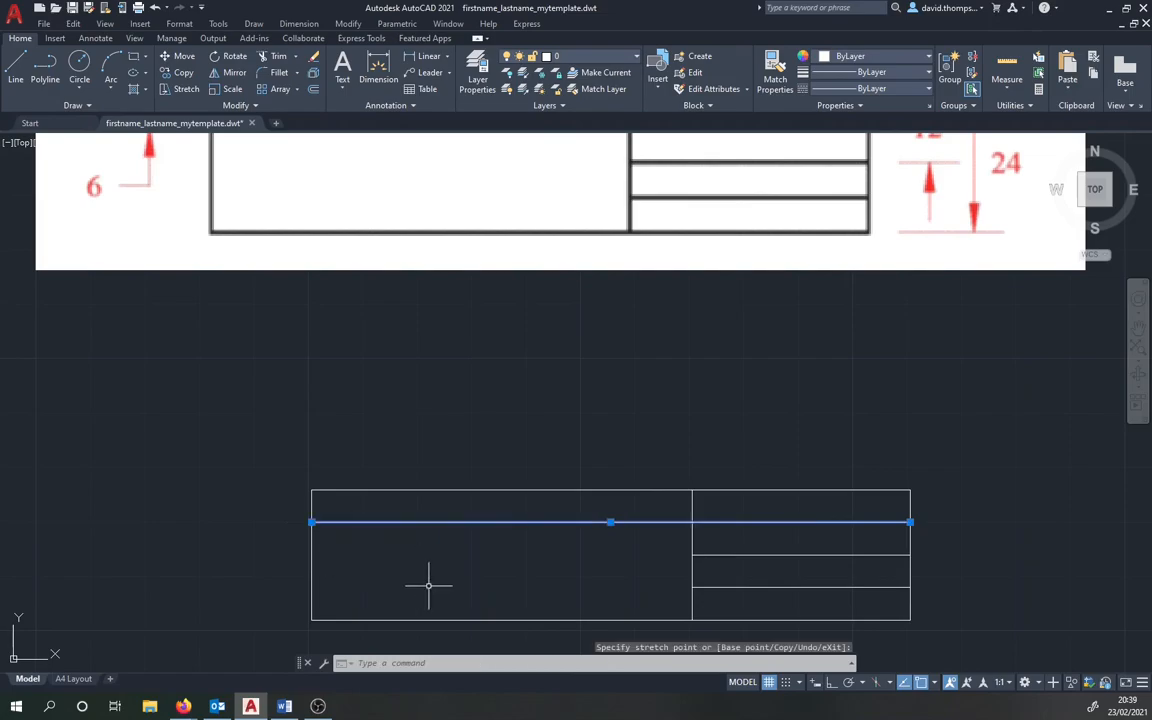
key(Escape)
Step: Start PEDIT with the Multiple option on the whole title block and convert its lines to polylines
scroll(586, 571, down, 2)
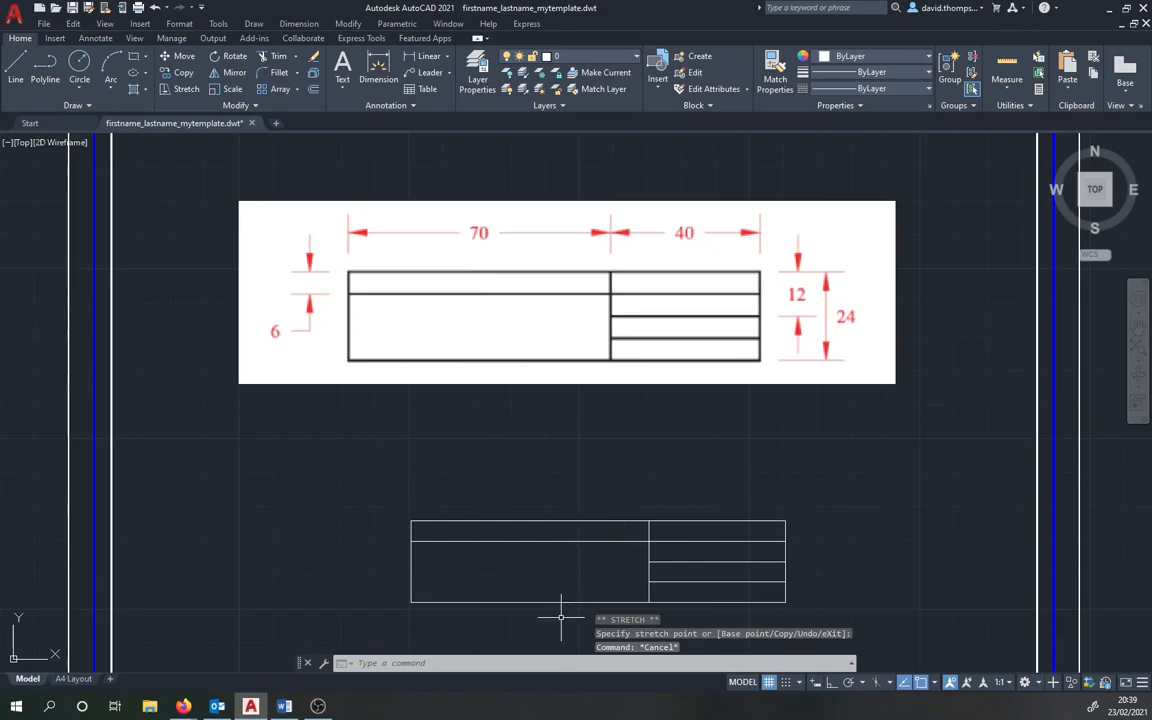
middle_drag(838, 555, 766, 483)
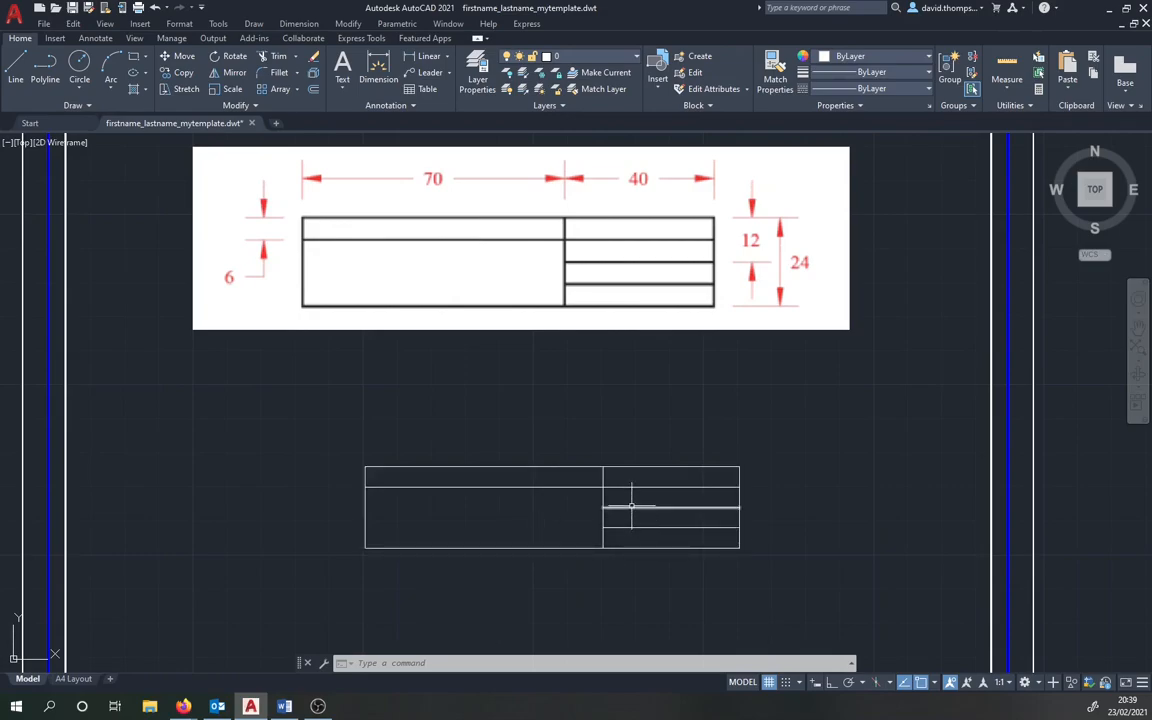
click(789, 422)
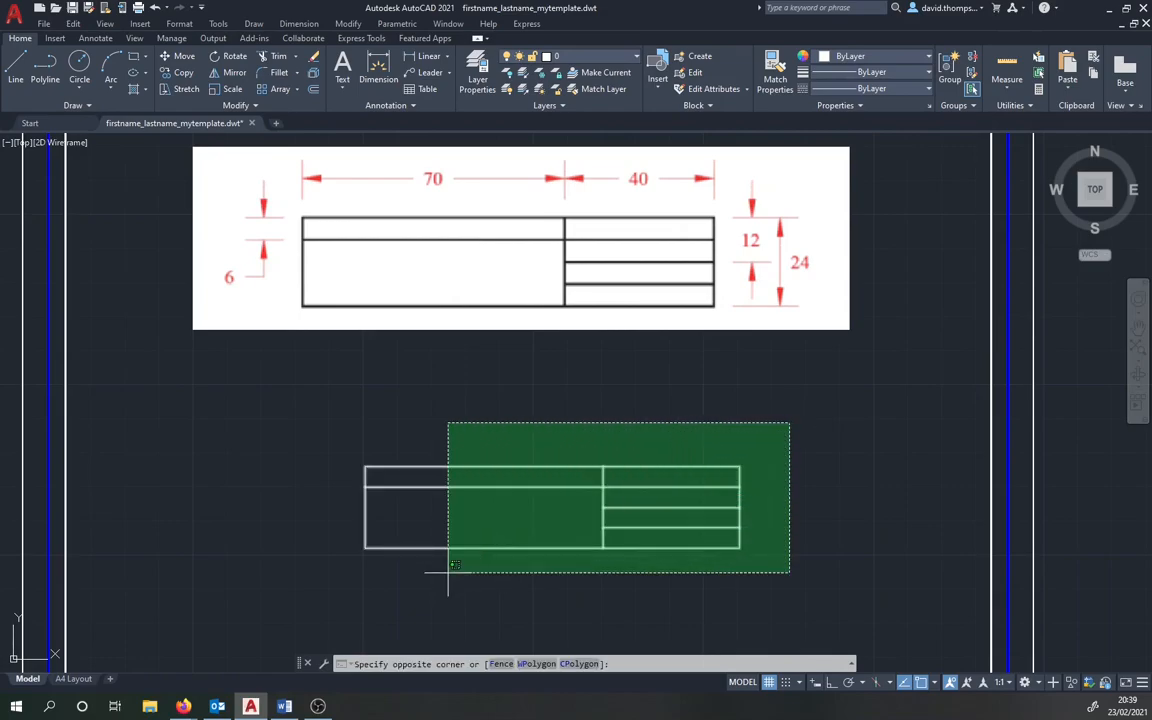
click(331, 590)
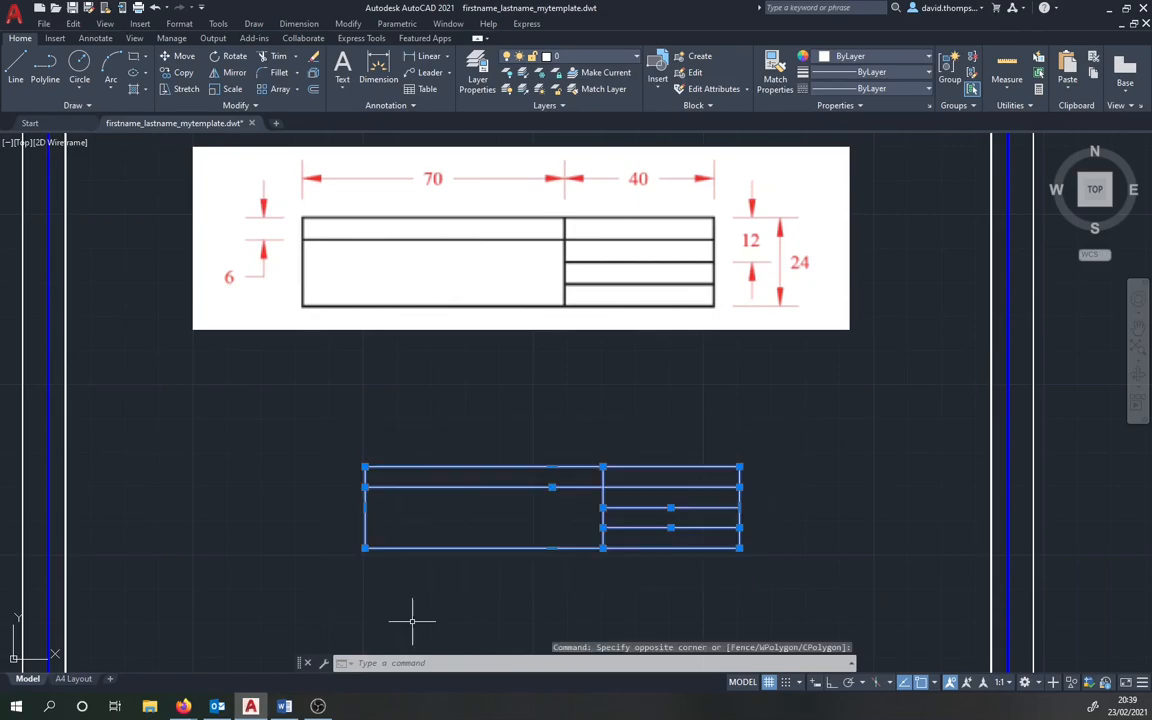
click(413, 663)
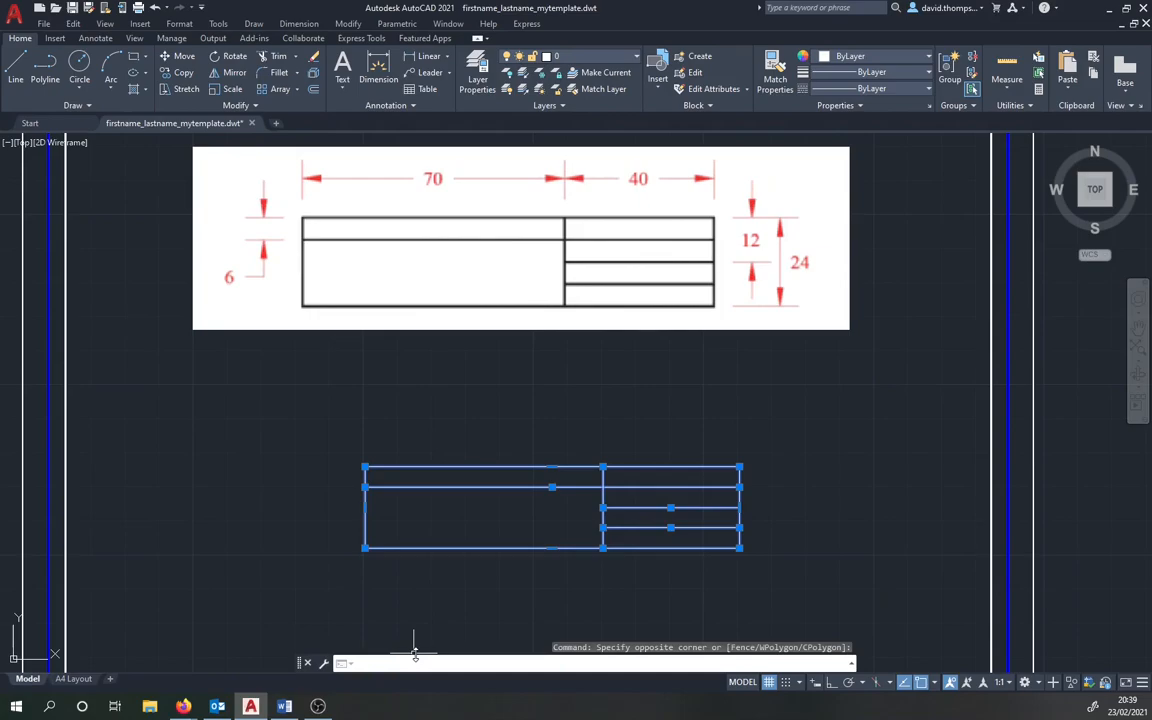
text(pe)
key(Return)
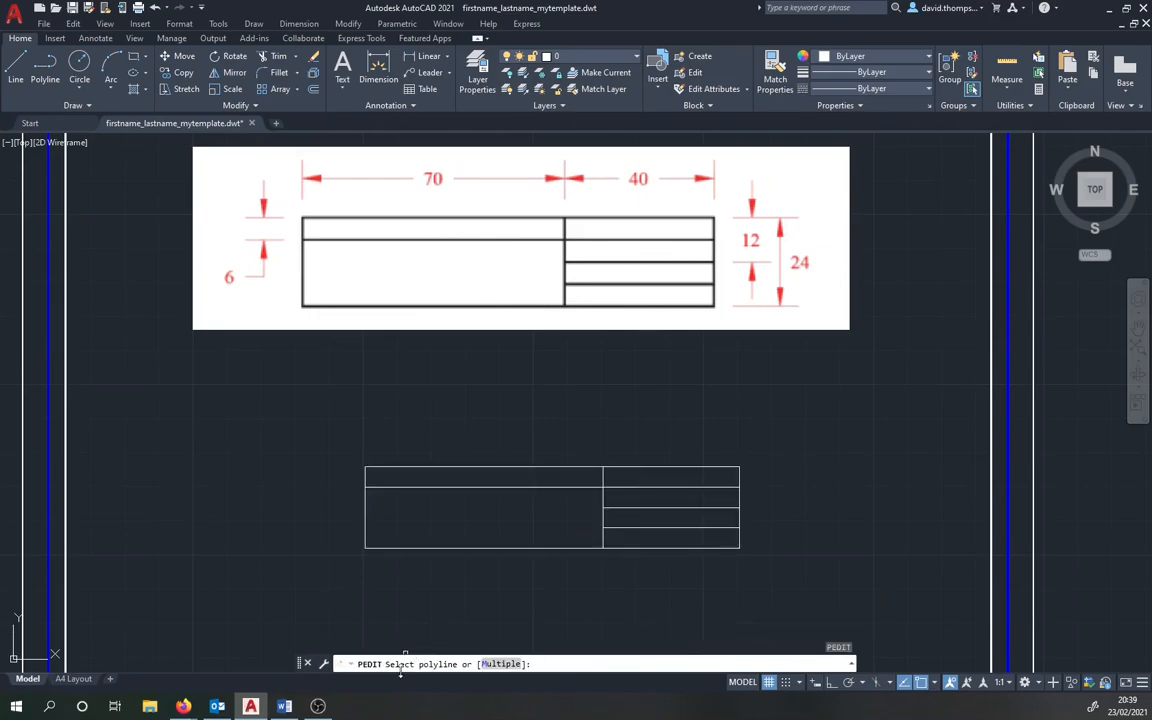
click(492, 664)
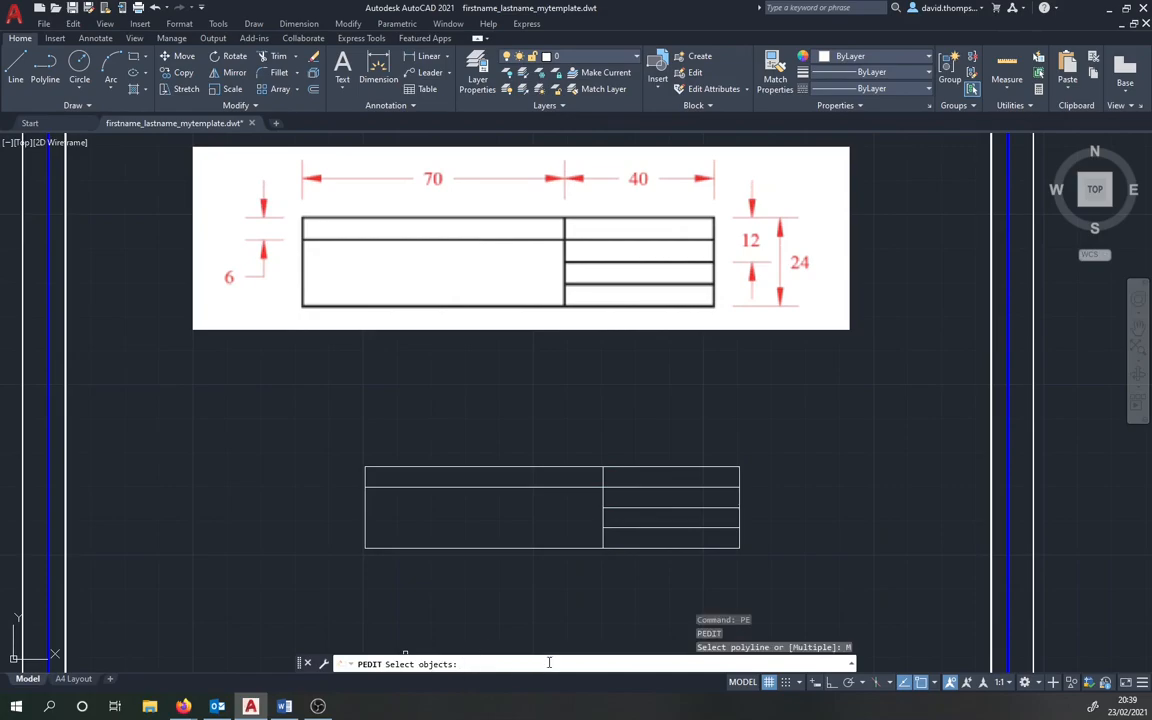
click(796, 428)
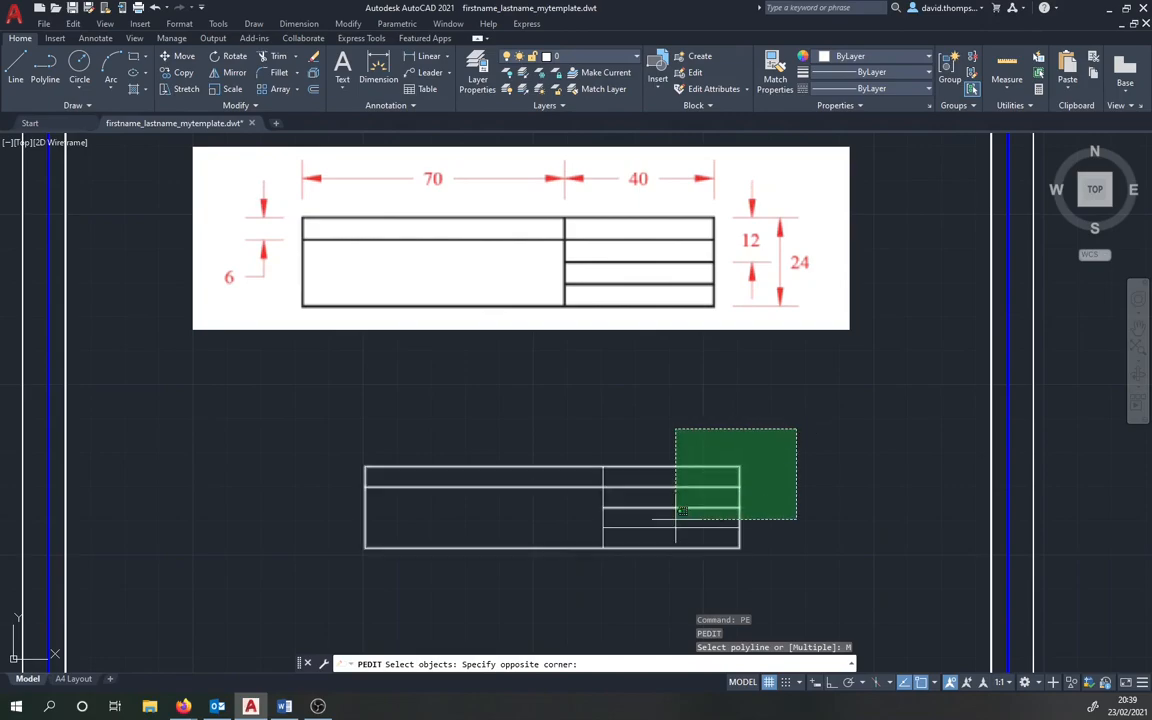
click(343, 588)
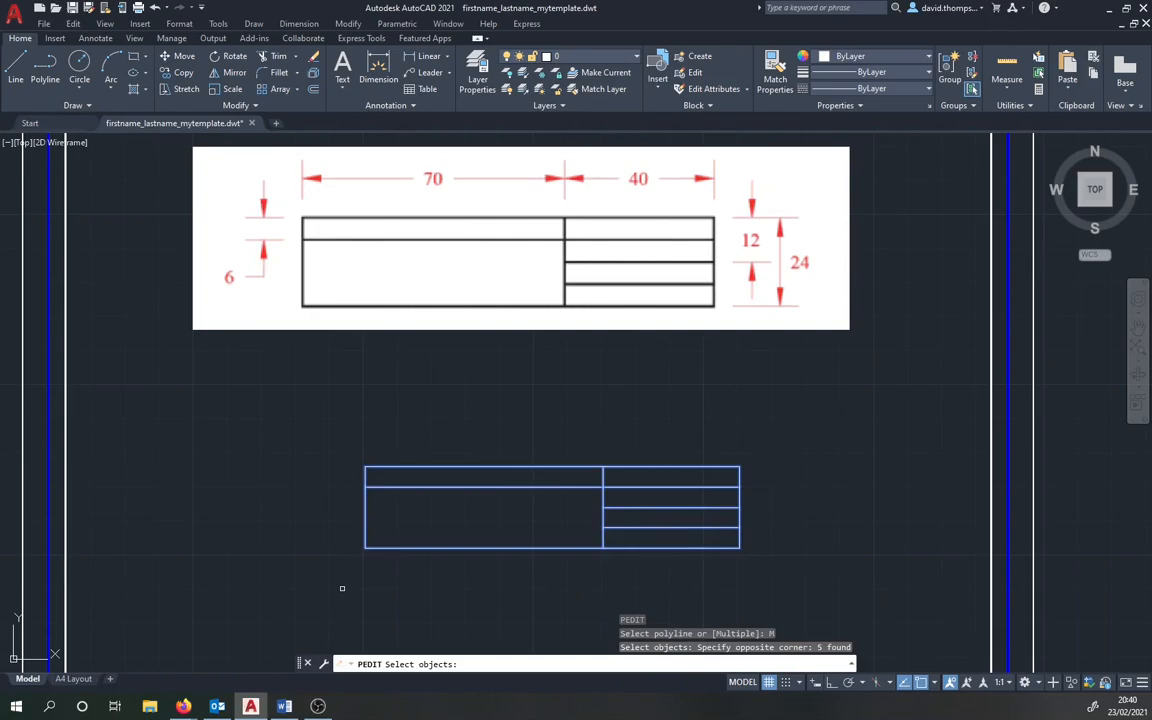
key(Return)
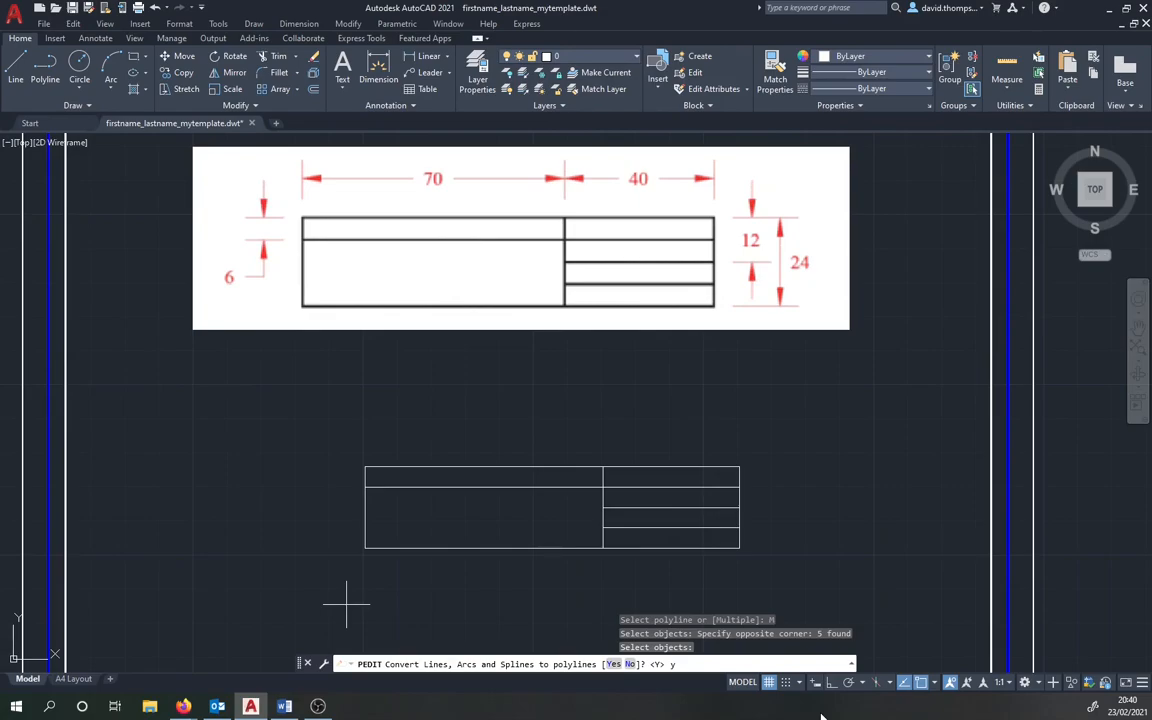
key(Return)
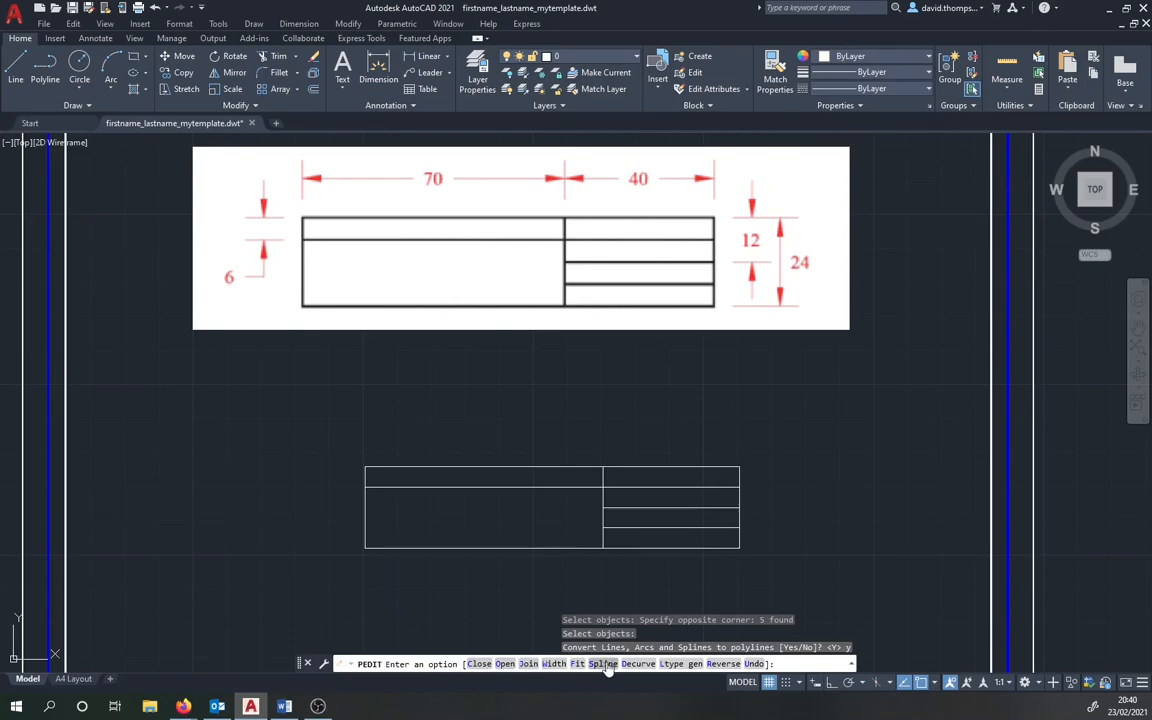
Step: Set the width of all the title block polylines to 0.5 and end the polyline edit
click(553, 664)
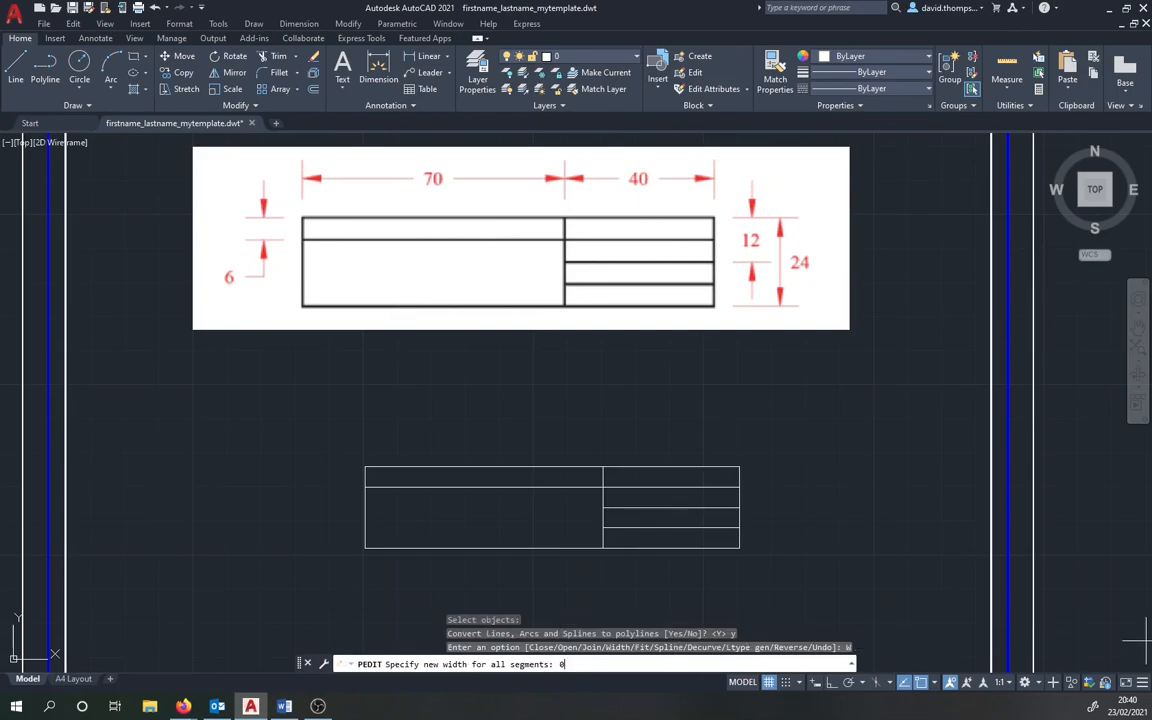
key(Return)
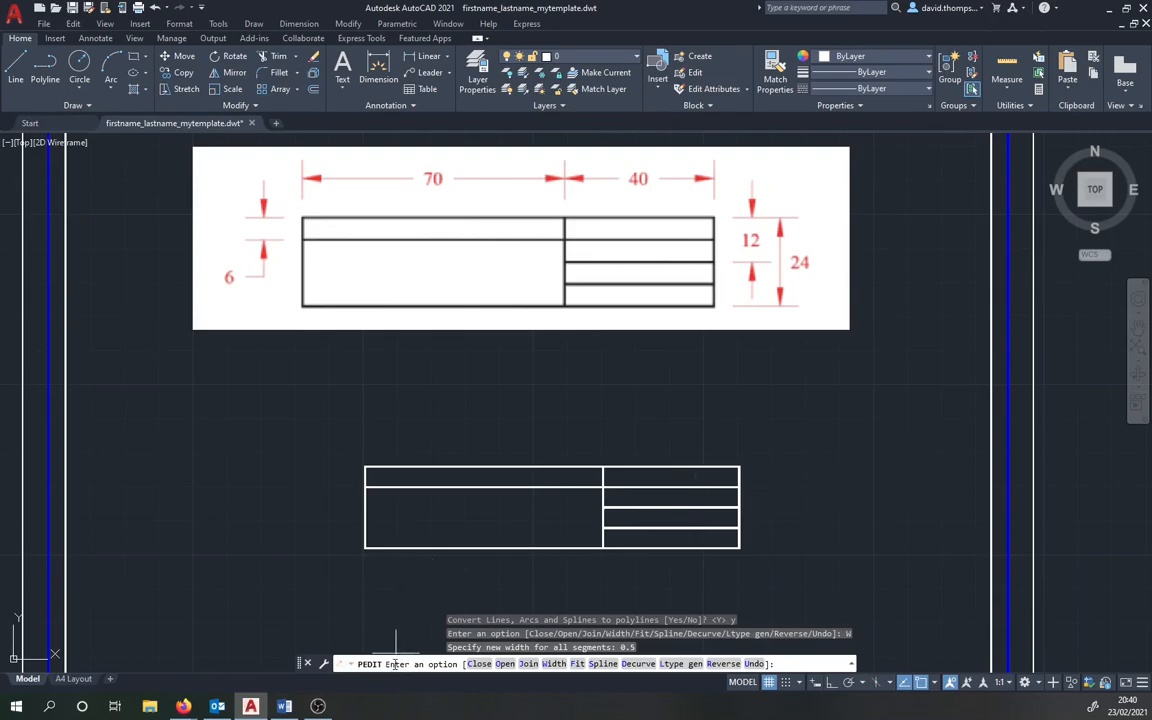
key(Escape)
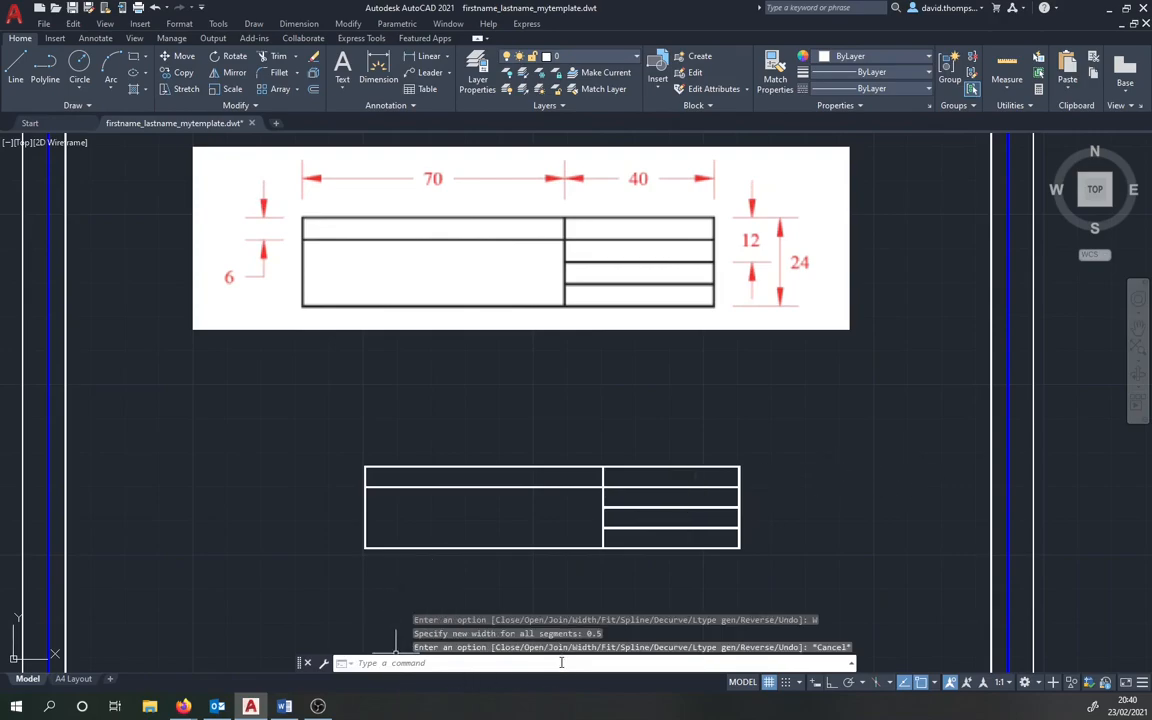
scroll(547, 548, down, 4)
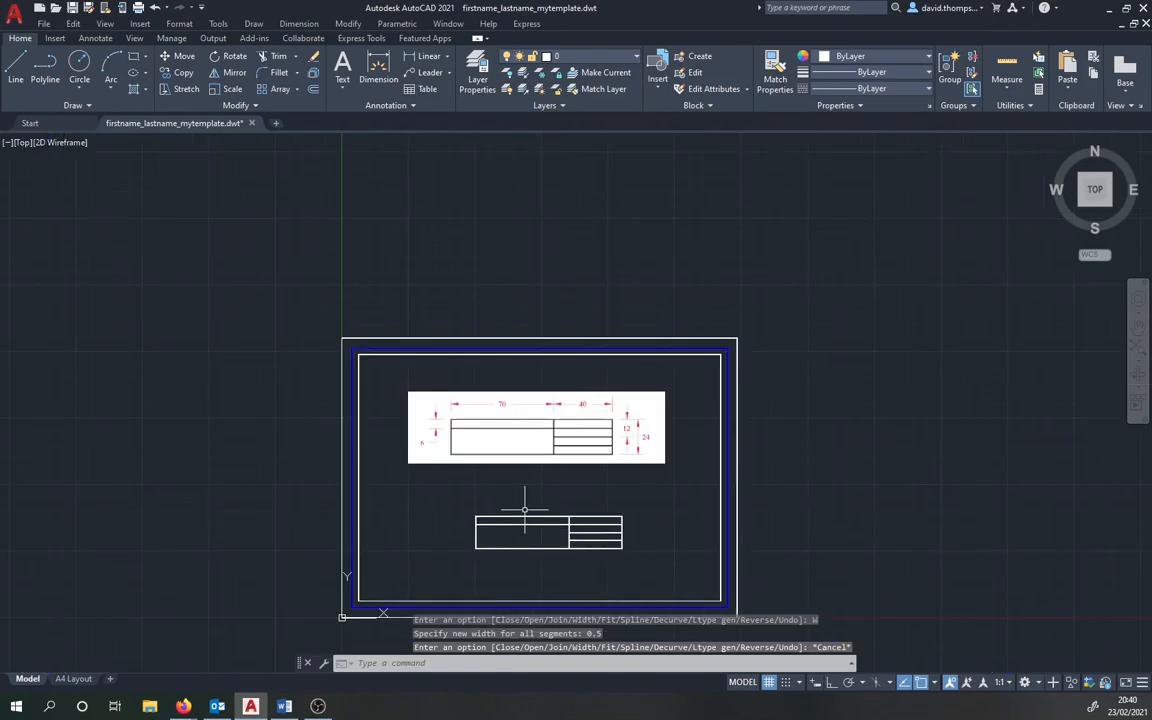
scroll(605, 556, up, 4)
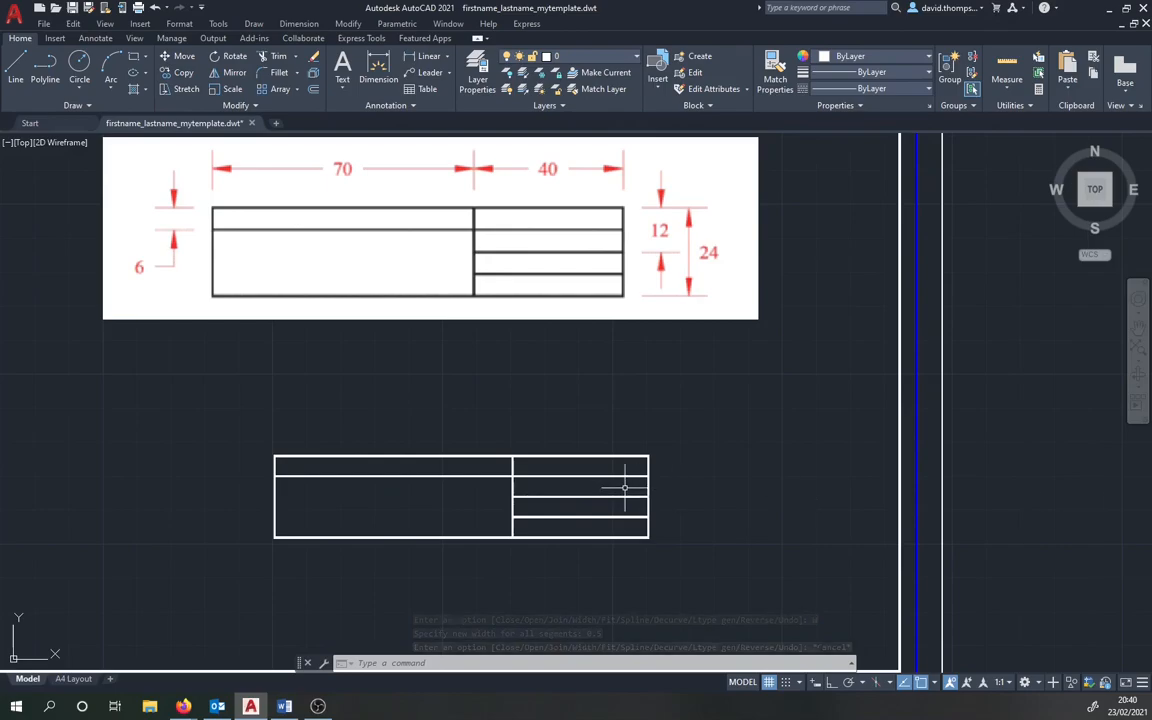
scroll(318, 463, up, 2)
scroll(524, 303, down, 2)
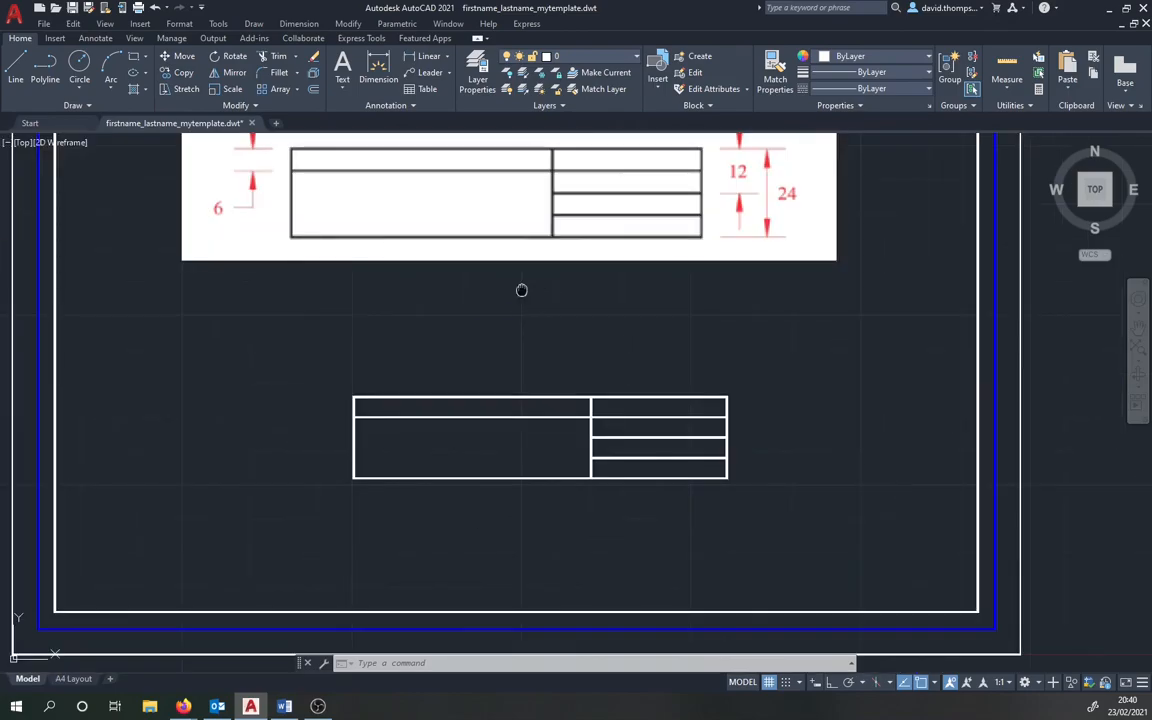
Step: Delete the pasted dimensioned reference picture above the title block
middle_drag(522, 288, 527, 427)
click(535, 404)
click(516, 376)
key(Delete)
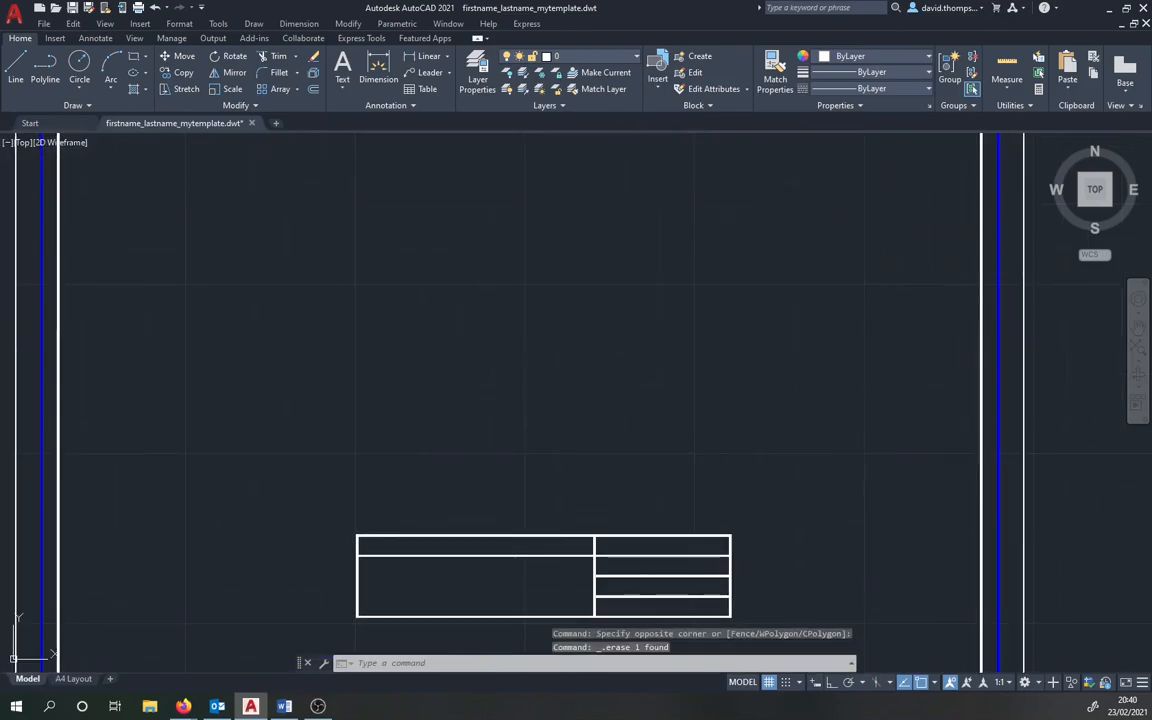
Step: Bring the labelled title block picture over from the Word instructions and paste it above the drawn title block in AutoCAD
click(284, 706)
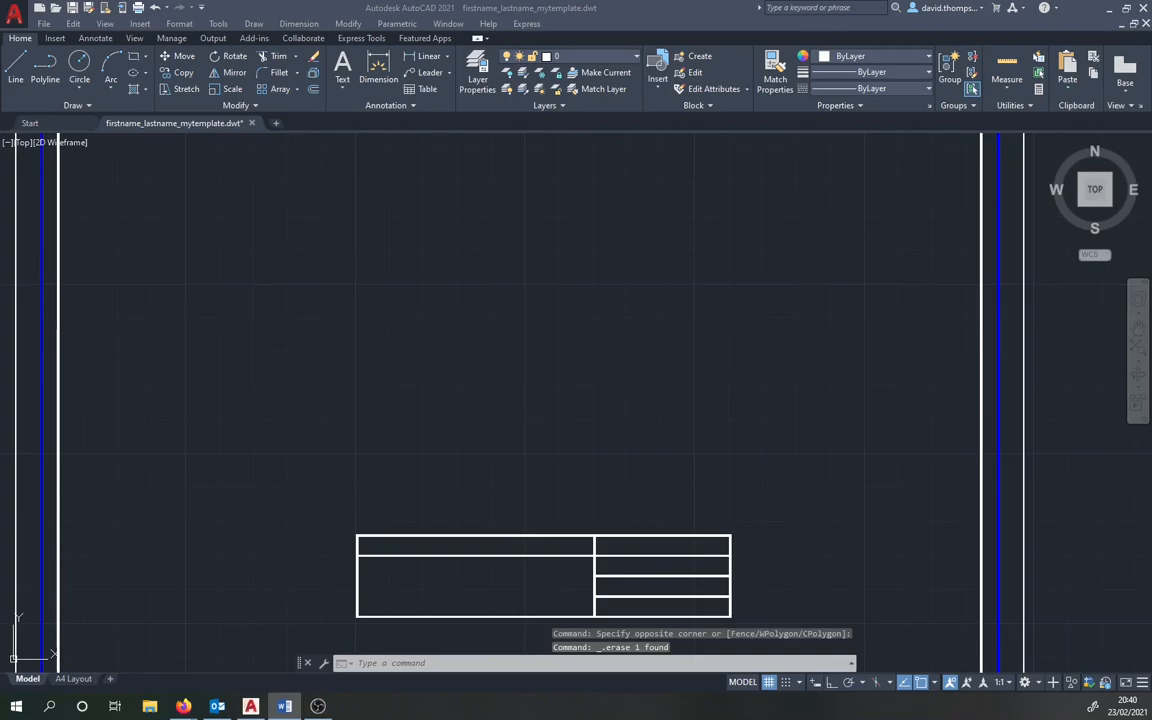
click(283, 402)
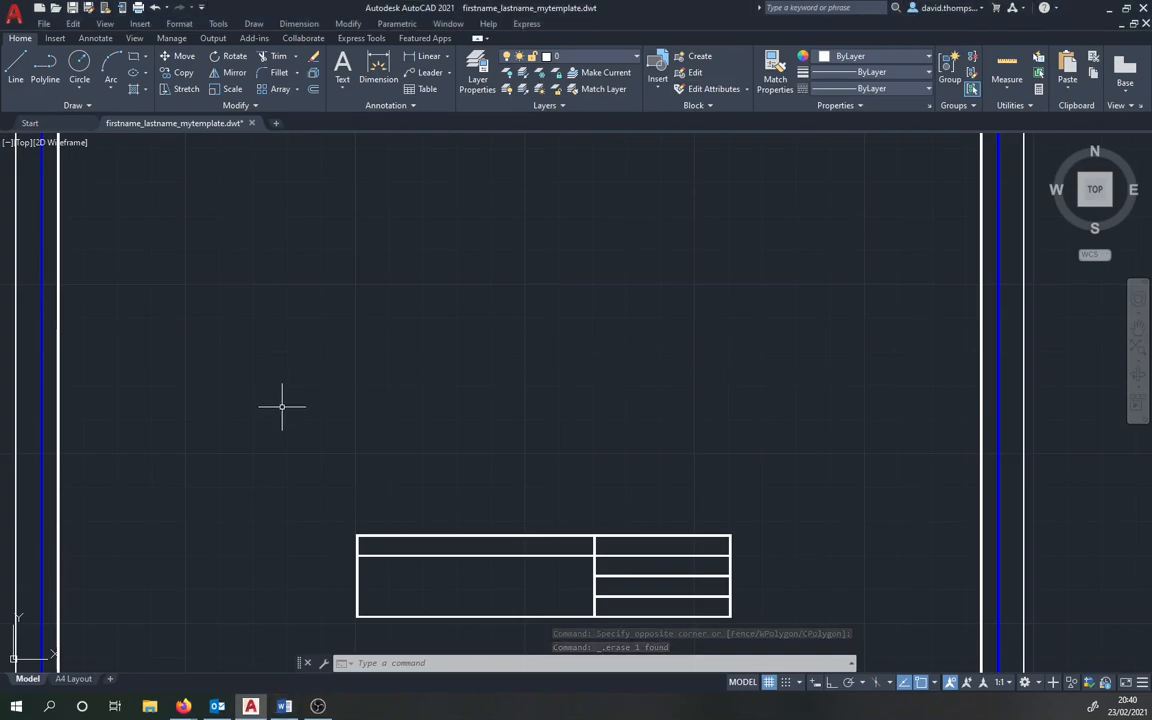
key(ctrl+v)
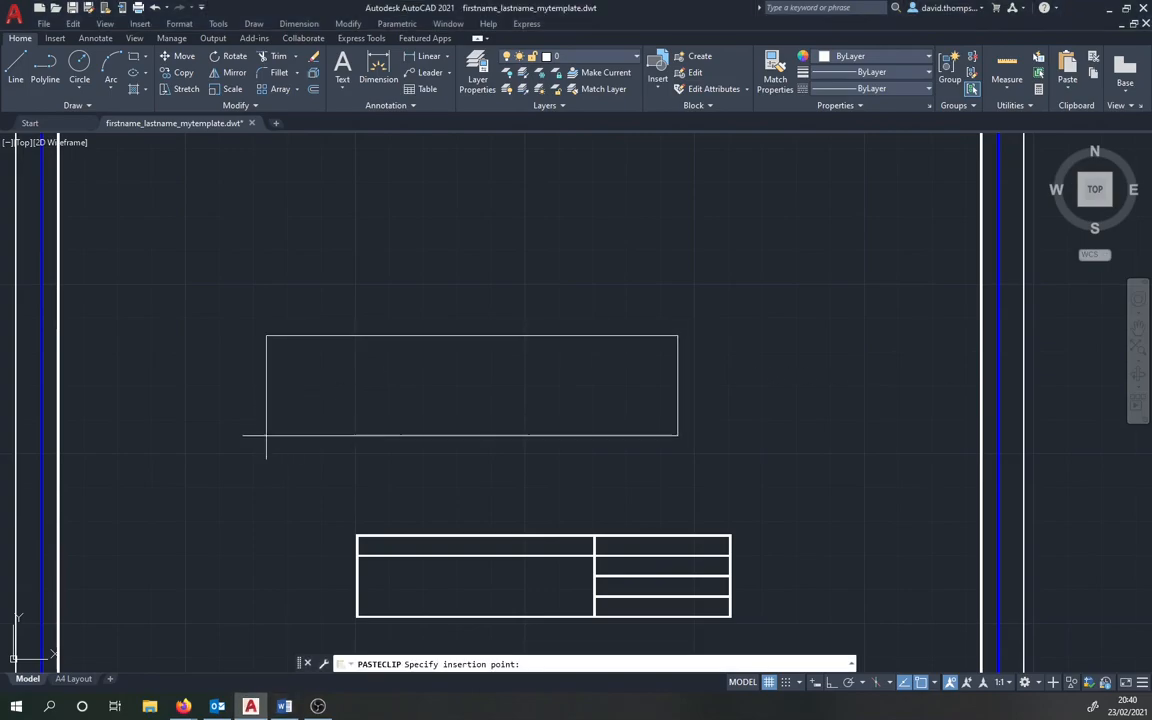
click(326, 480)
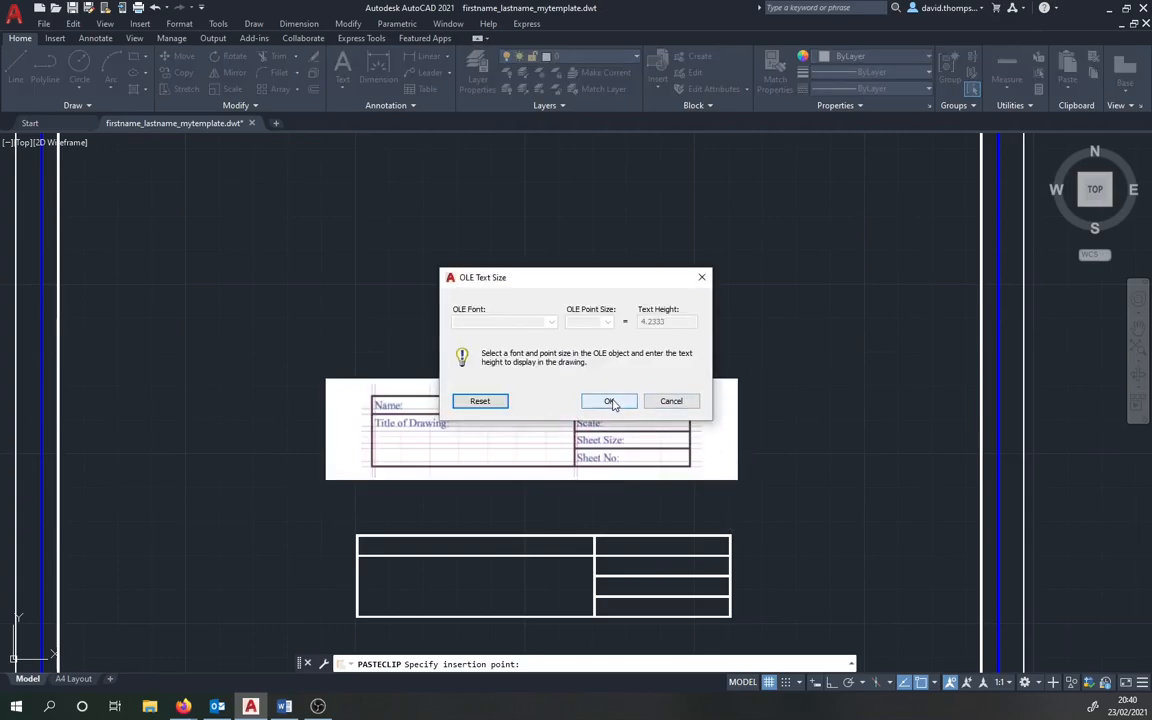
click(652, 403)
scroll(688, 485, up, 3)
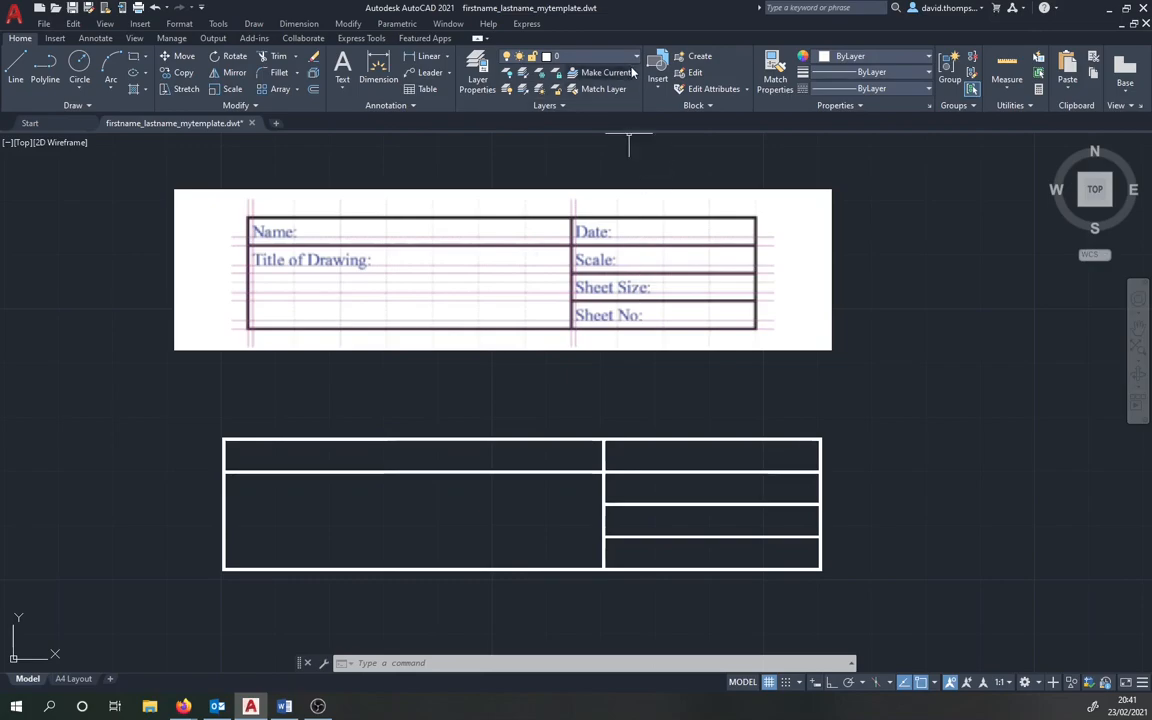
Step: On layer 01 Construction lines, draw a 1.5 unit line rightward along the uppermost row divider from its left end
click(627, 62)
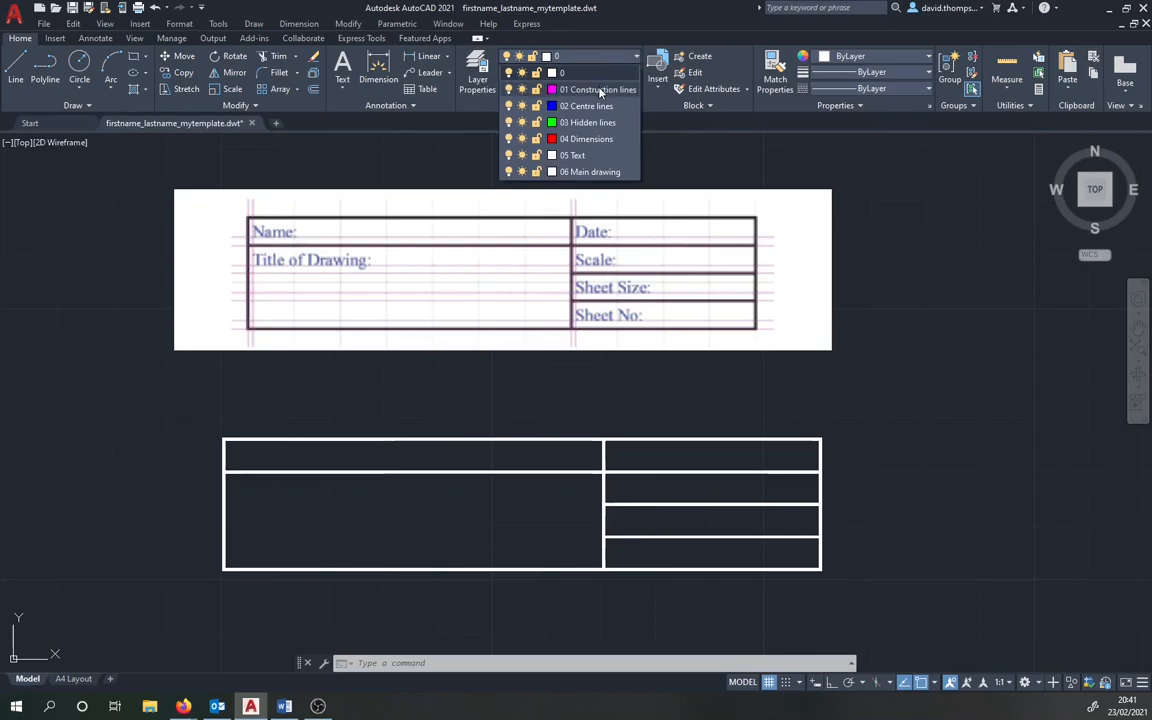
click(598, 90)
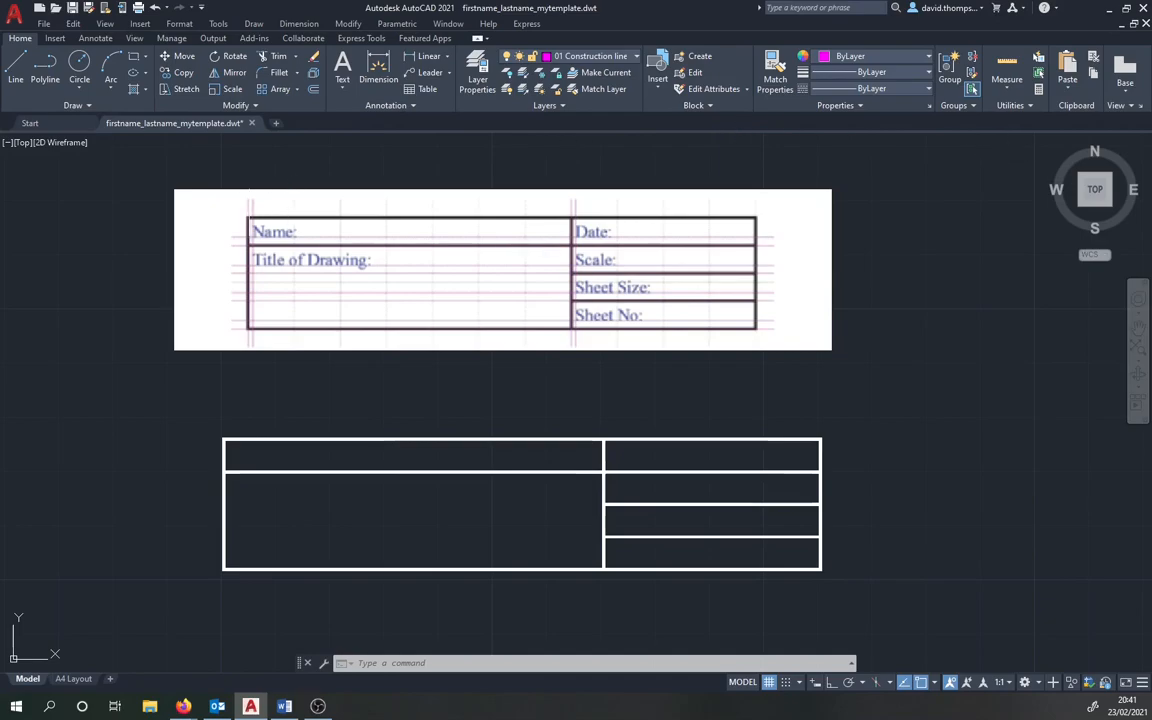
click(17, 65)
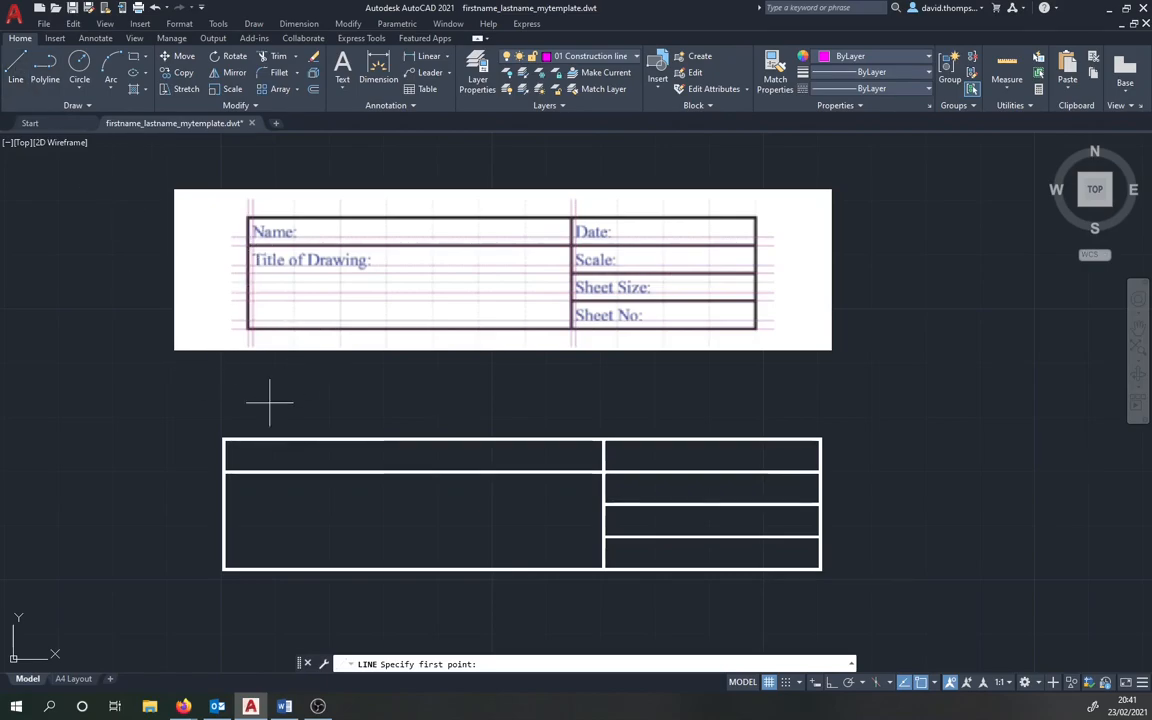
scroll(226, 455, up, 4)
scroll(279, 255, down, 2)
middle_drag(284, 297, 306, 609)
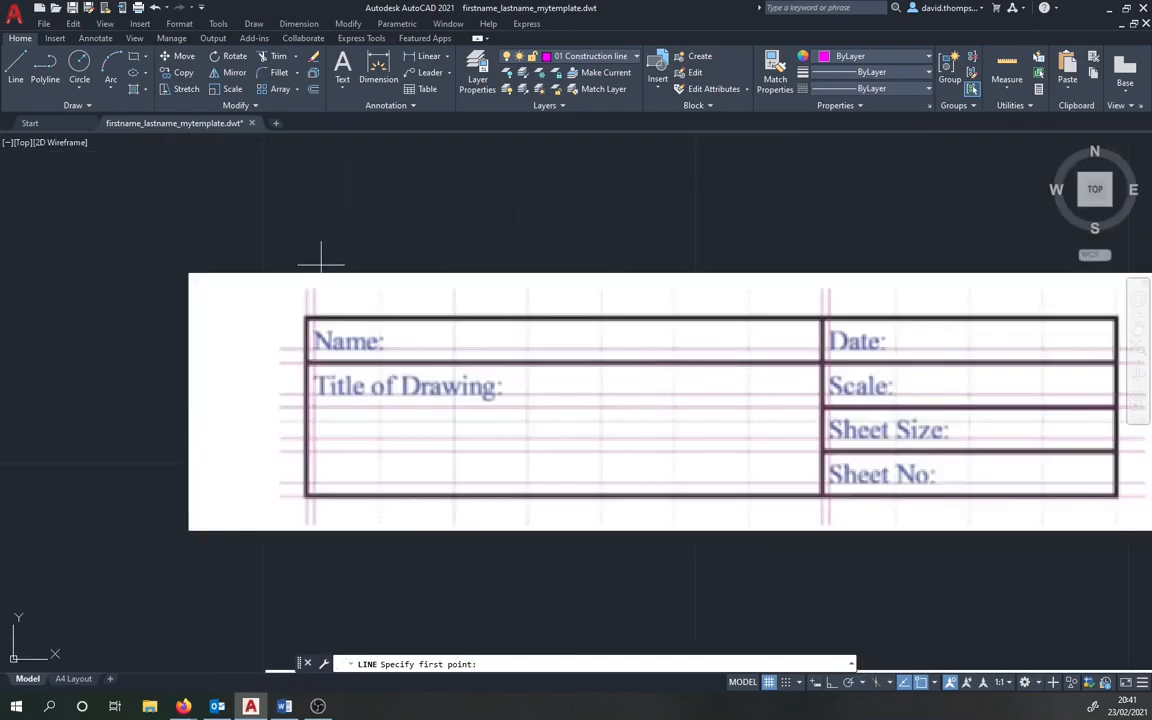
middle_drag(352, 488, 340, 146)
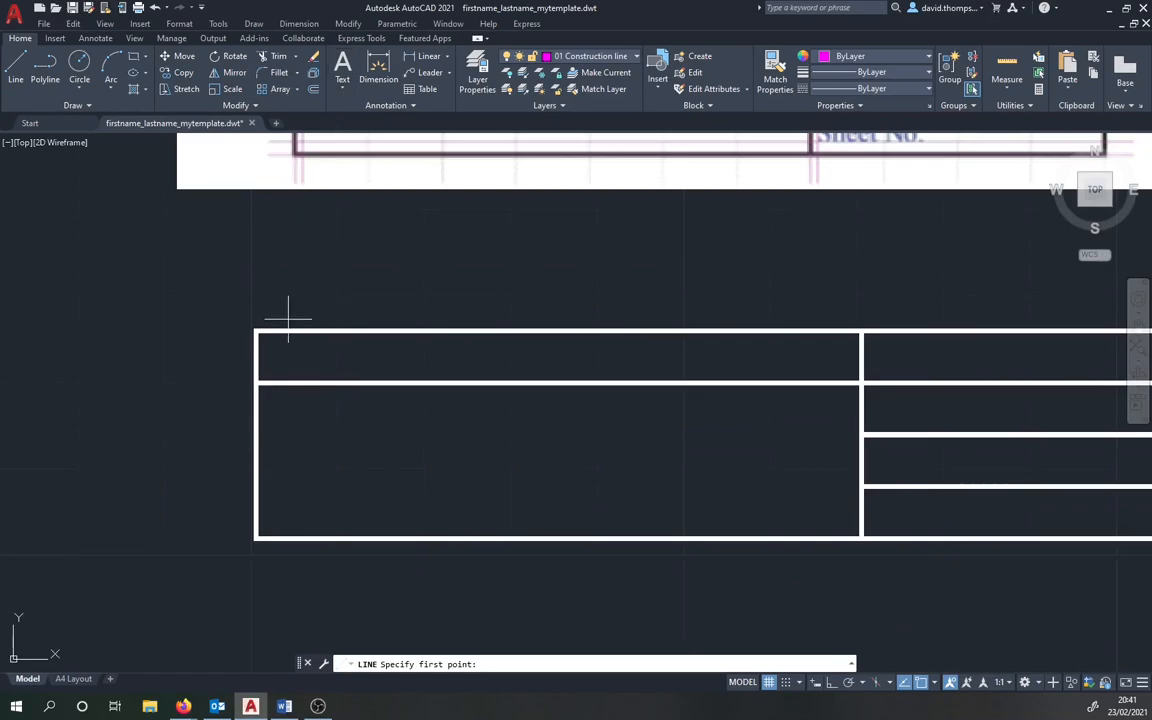
scroll(286, 322, up, 2)
scroll(277, 340, up, 2)
middle_drag(280, 357, 302, 256)
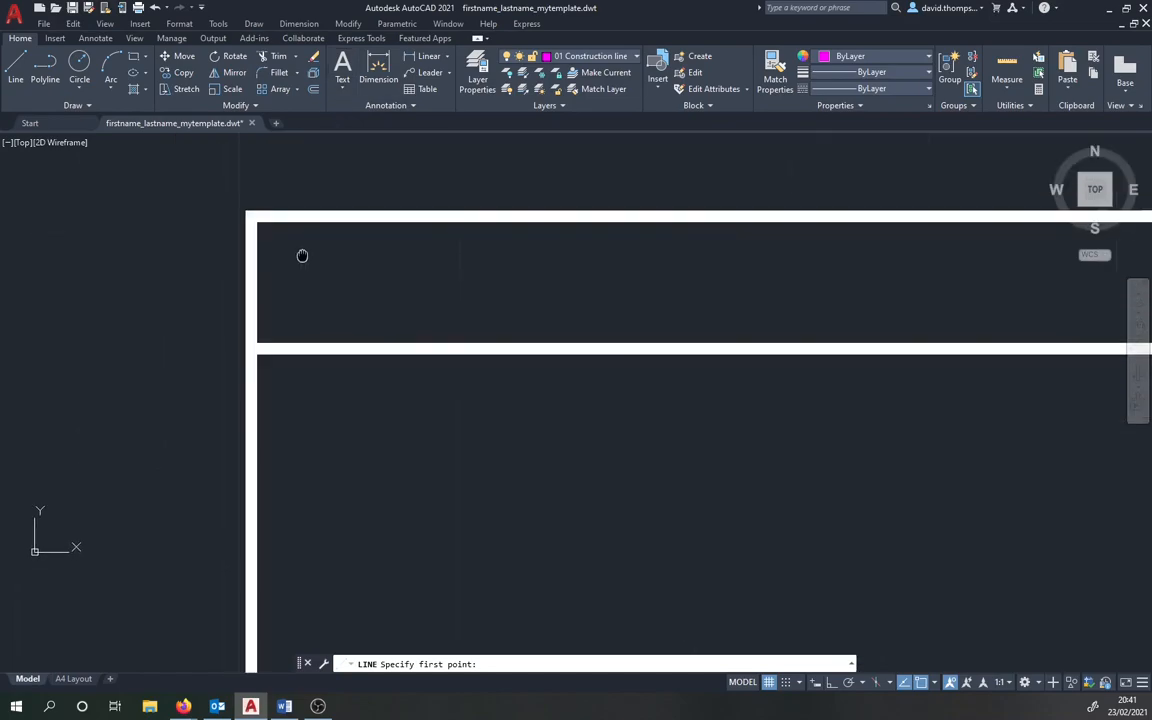
scroll(304, 252, down, 2)
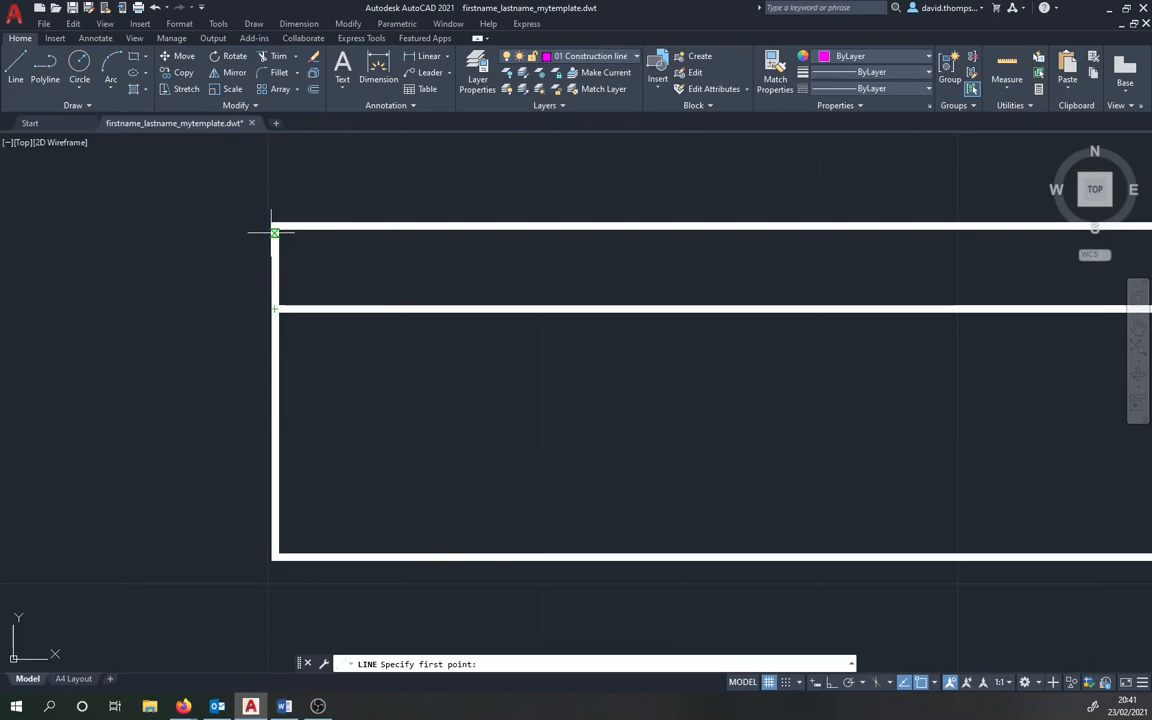
click(274, 309)
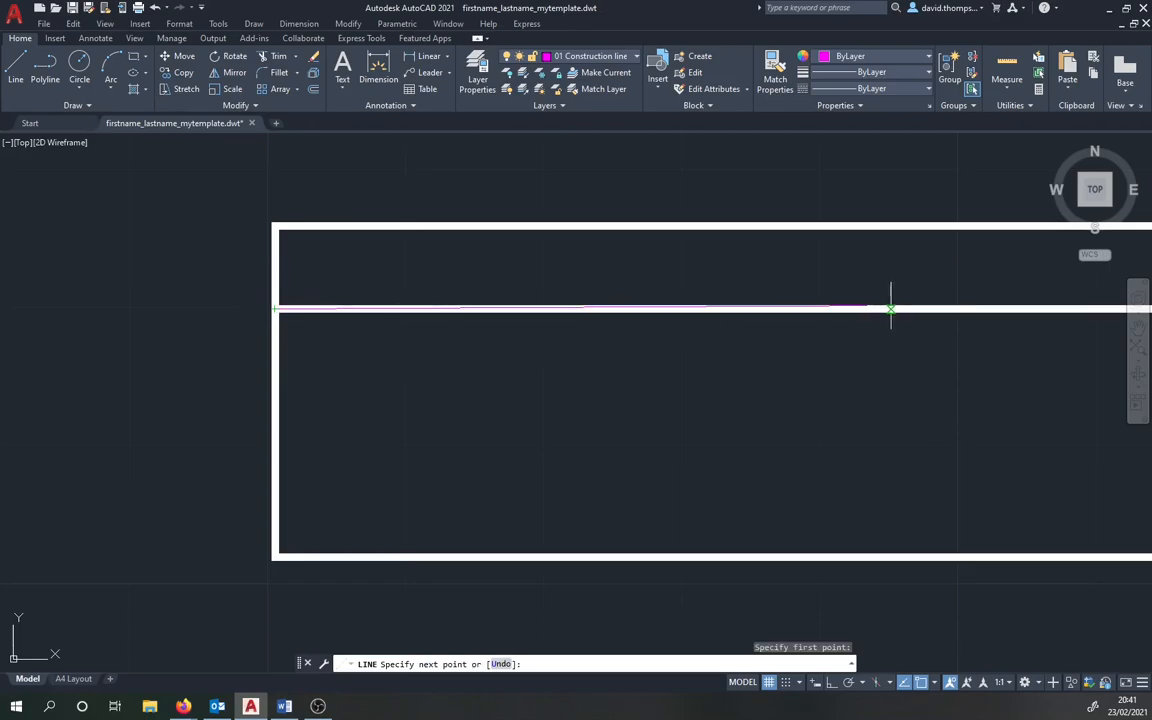
scroll(891, 309, down, 4)
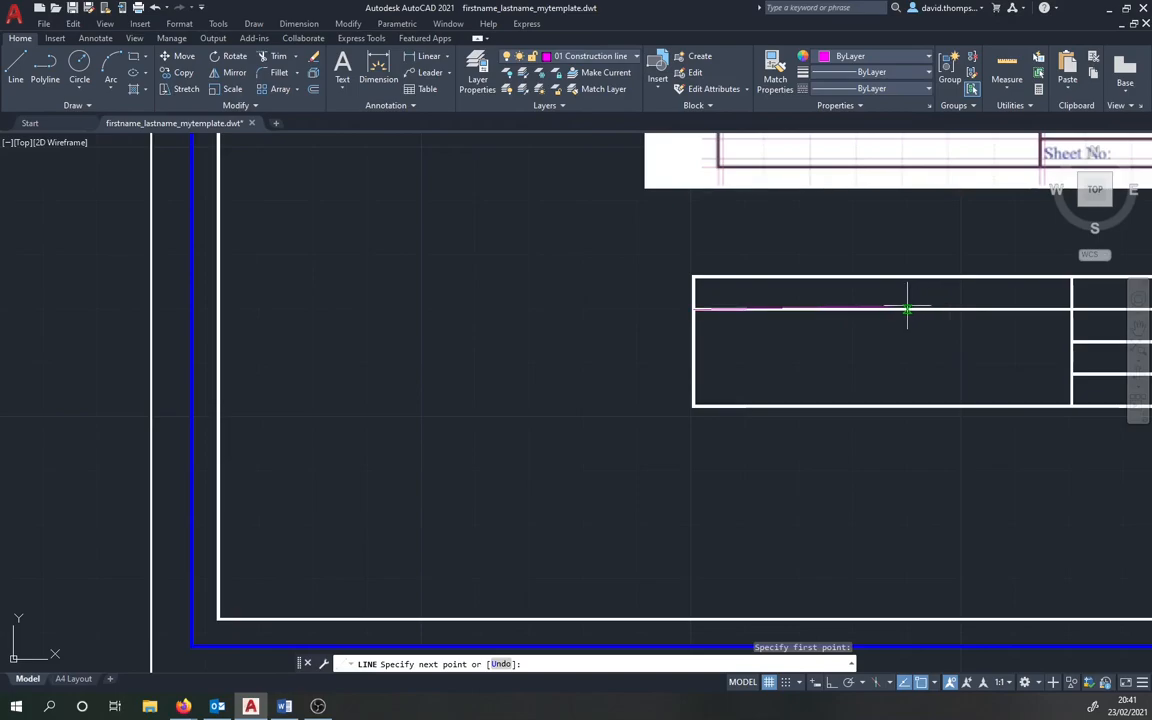
mouse_move(920, 309)
middle_down()
mouse_move(663, 380)
mouse_move(594, 386)
middle_up()
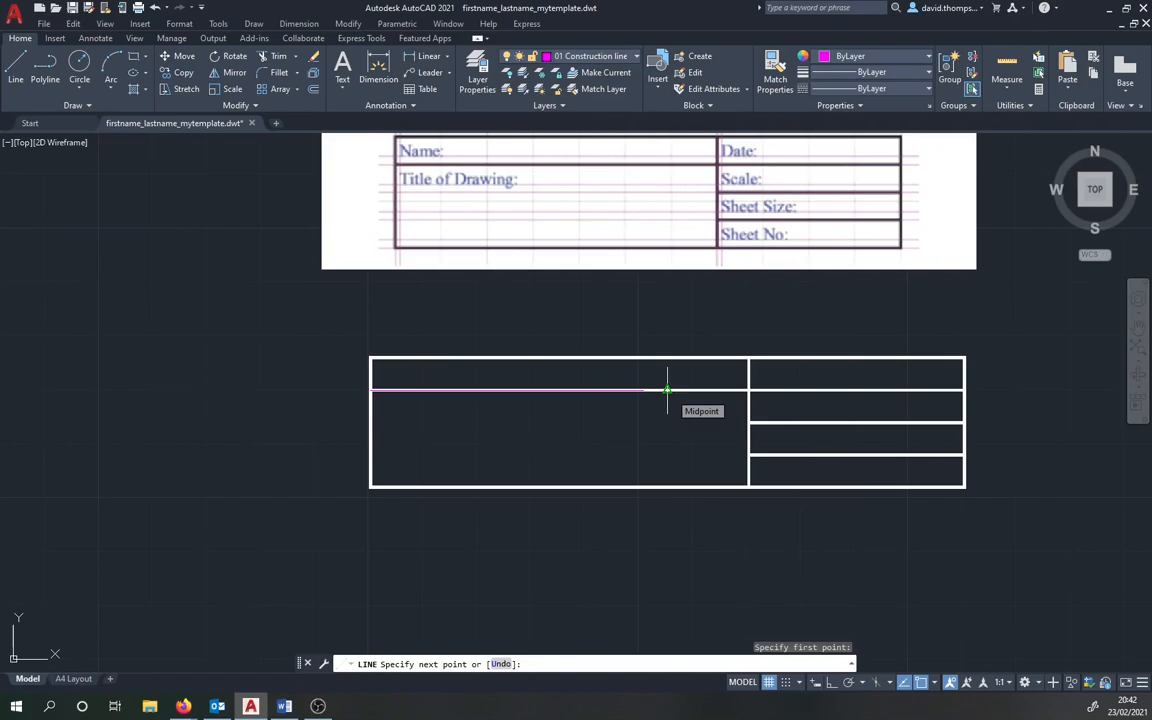
key(Return)
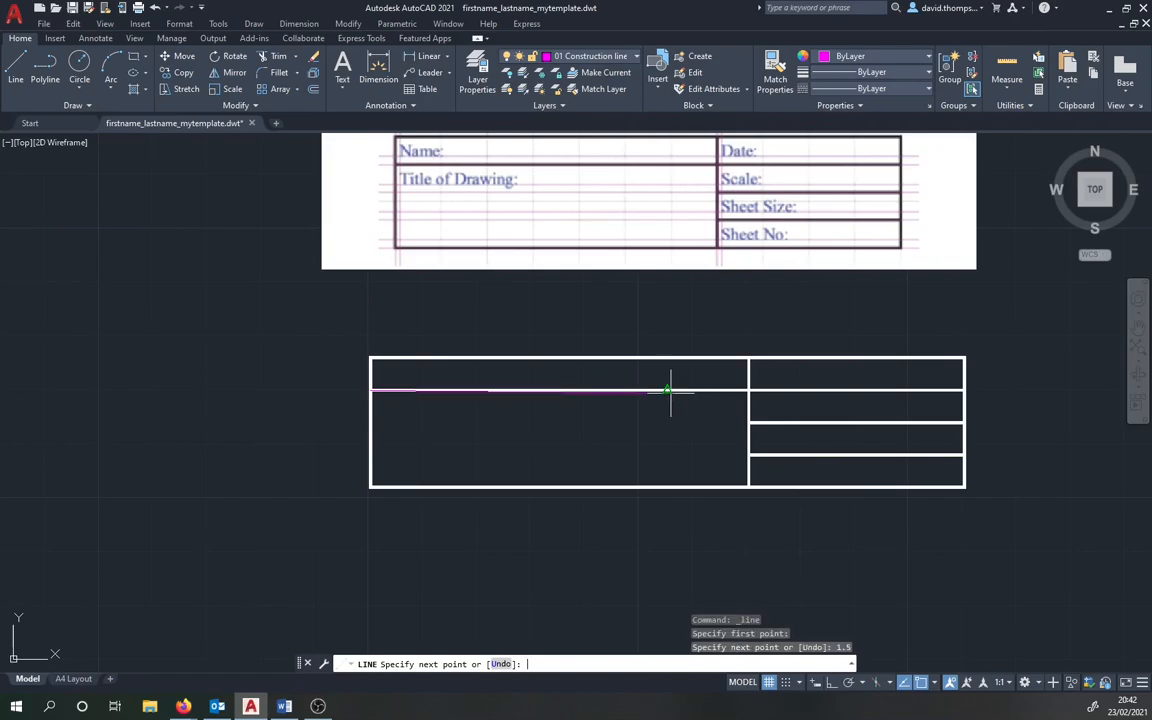
key(Escape)
Step: Draw a vertical construction line from the right end of the 1.5 unit line up past the title block's top edge
scroll(330, 408, up, 4)
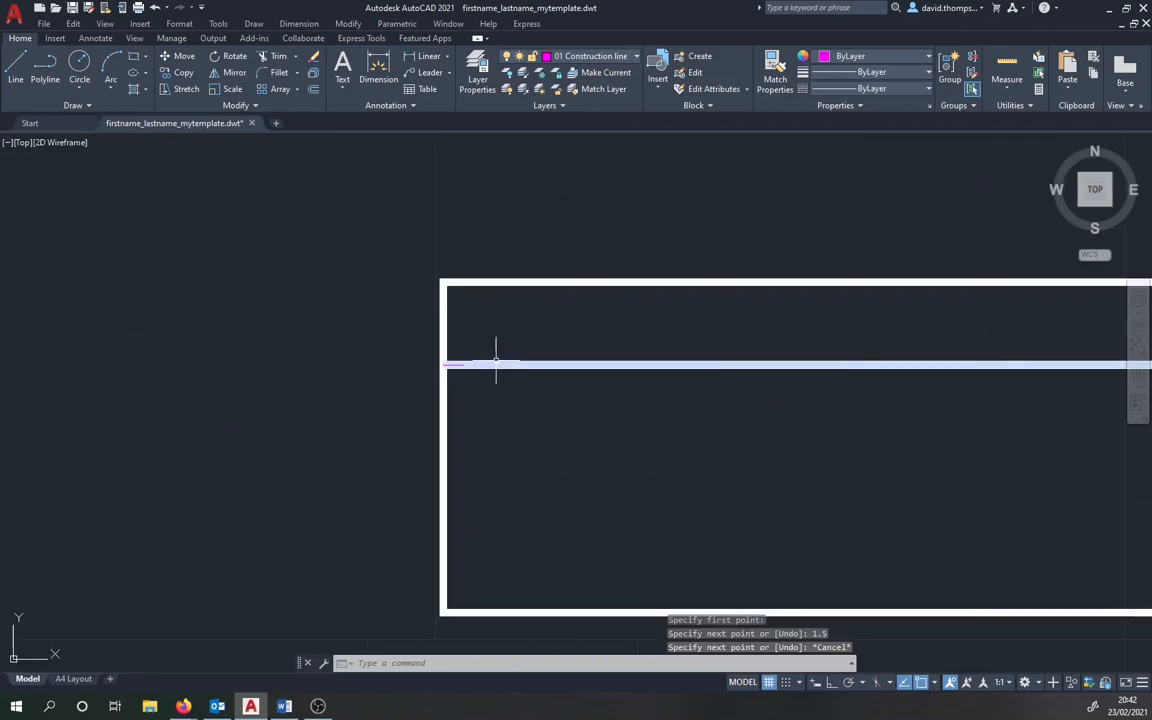
scroll(480, 370, up, 3)
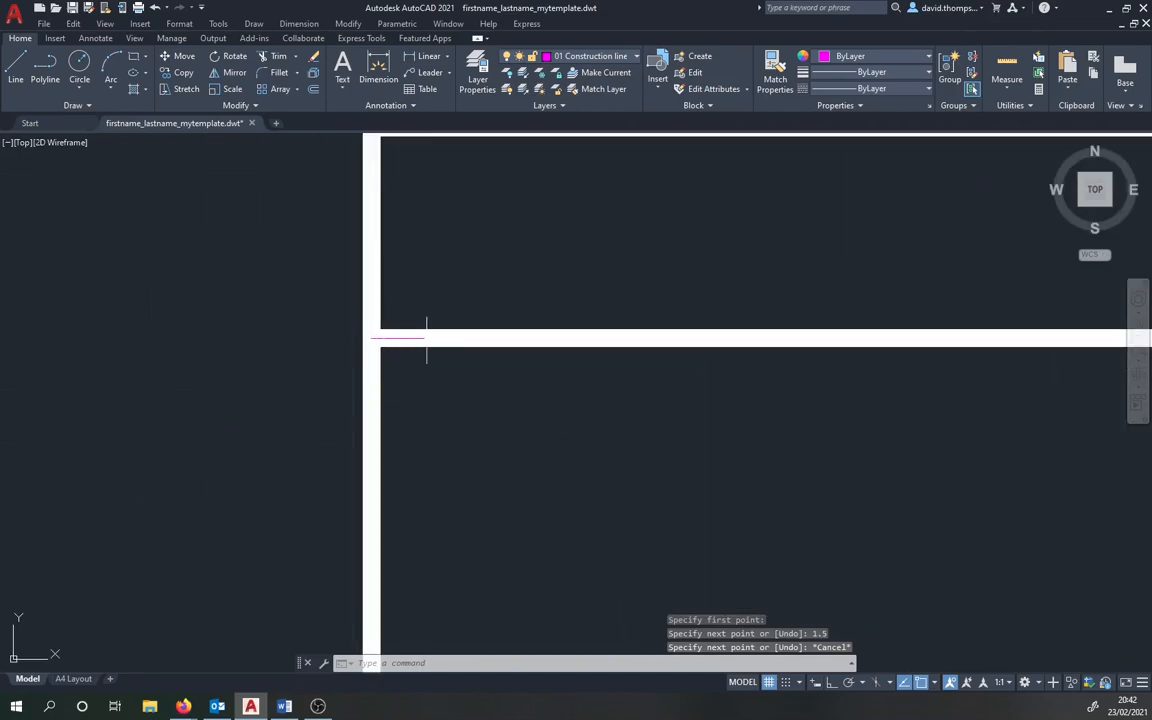
middle_drag(490, 332, 454, 483)
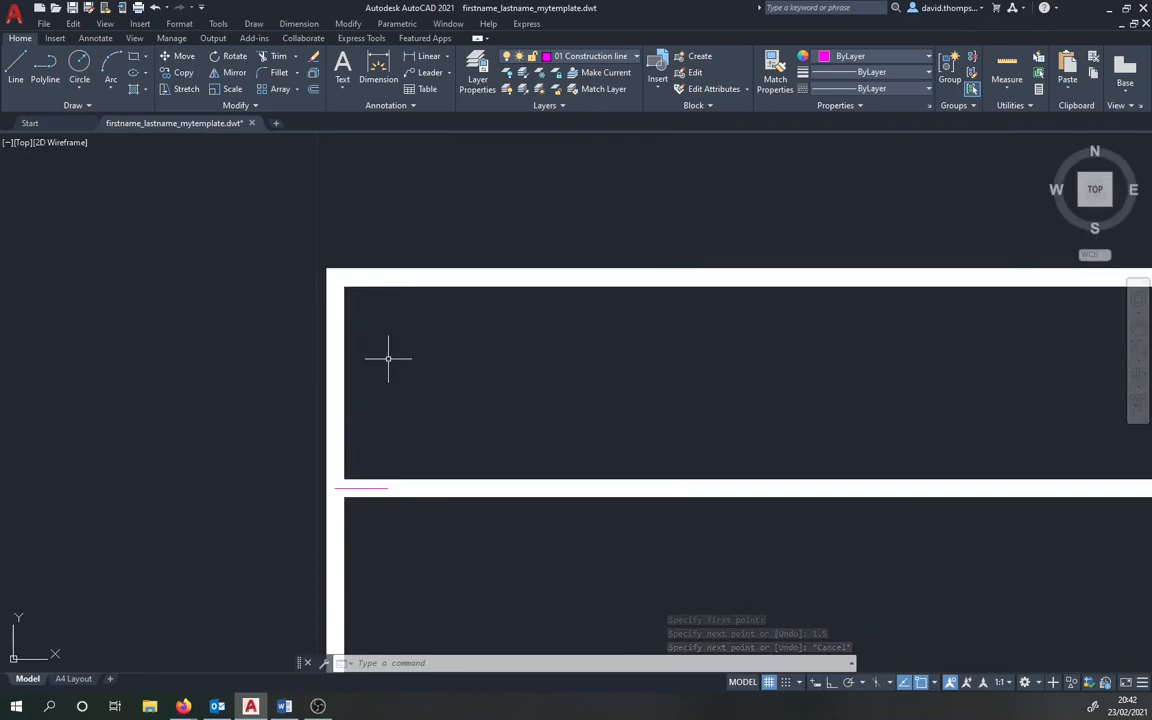
scroll(390, 350, down, 5)
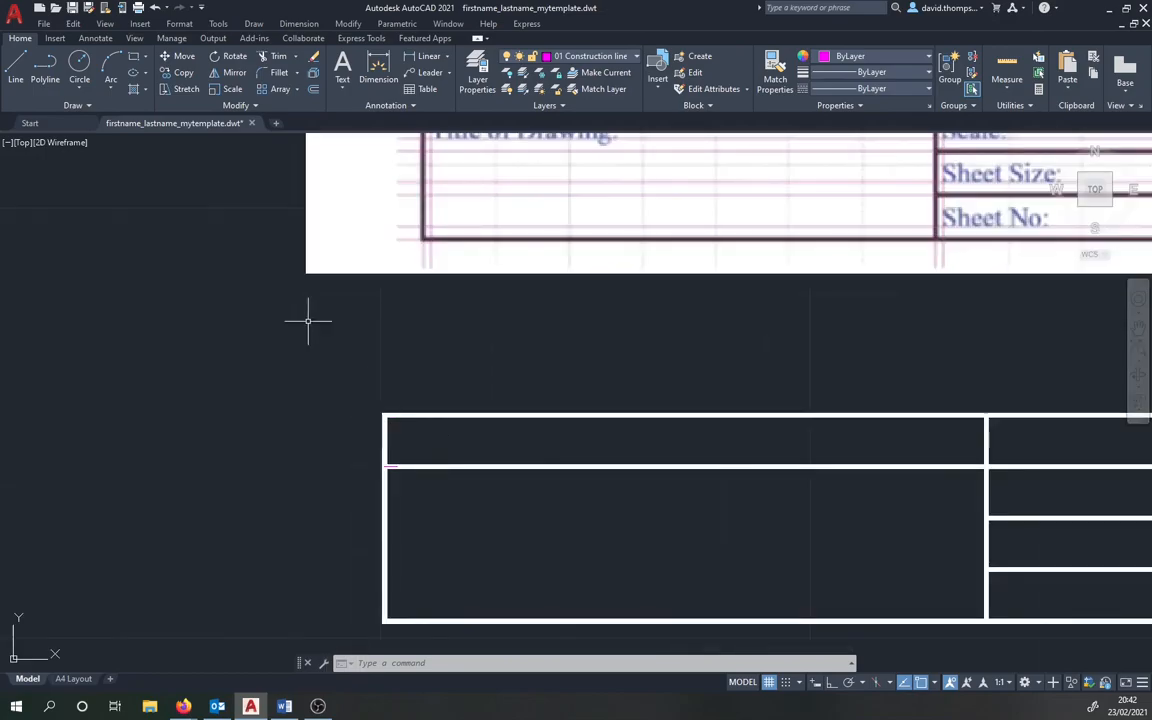
click(18, 72)
scroll(419, 527, up, 4)
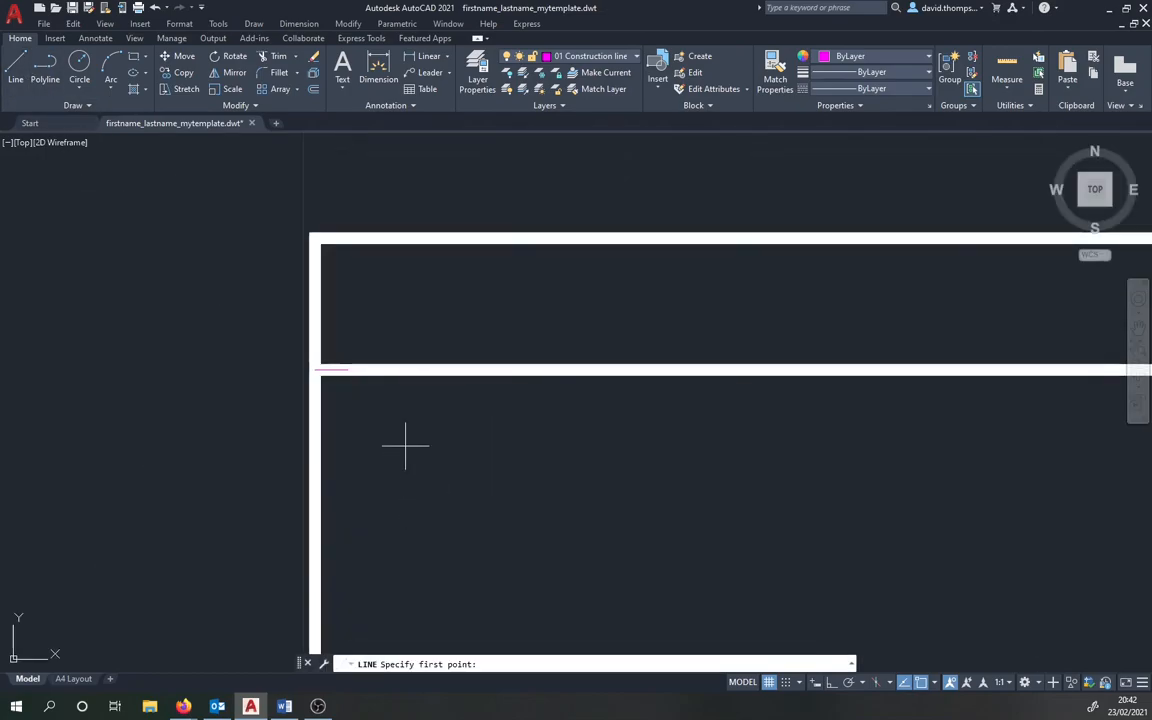
click(348, 370)
click(348, 170)
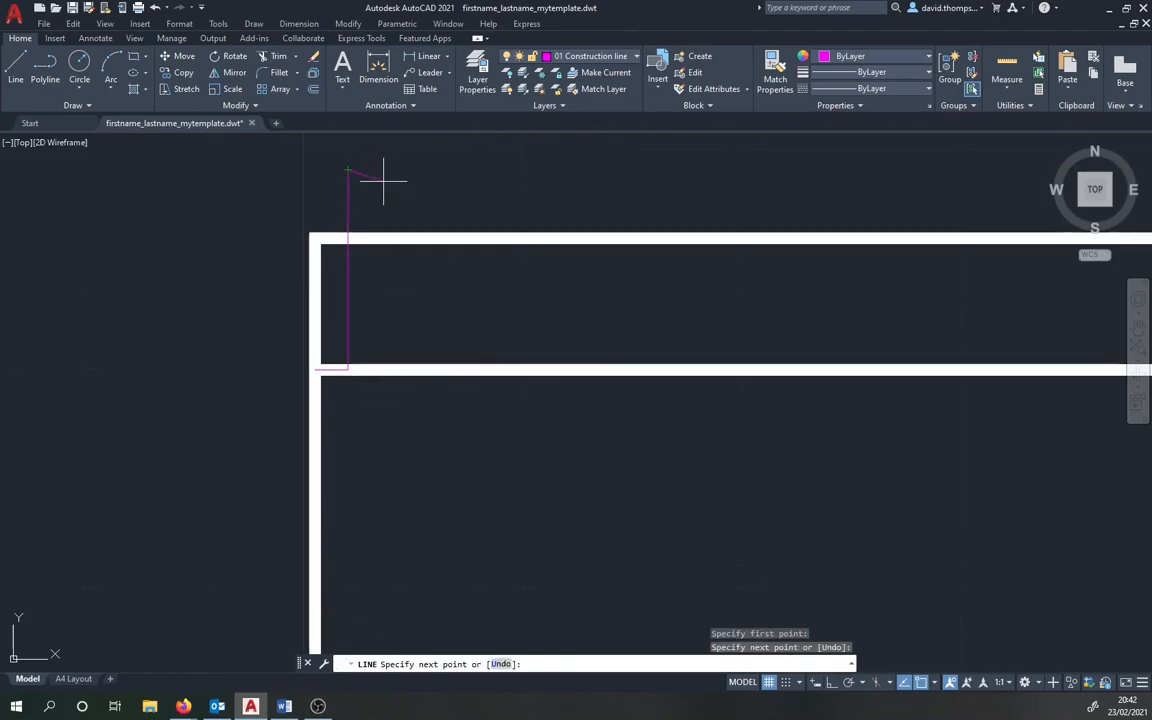
key(Escape)
Step: Stretch the lower end of the vertical construction line straight down past the title block's bottom edge
scroll(415, 440, down, 2)
middle_drag(406, 378, 404, 234)
scroll(390, 233, up, 1)
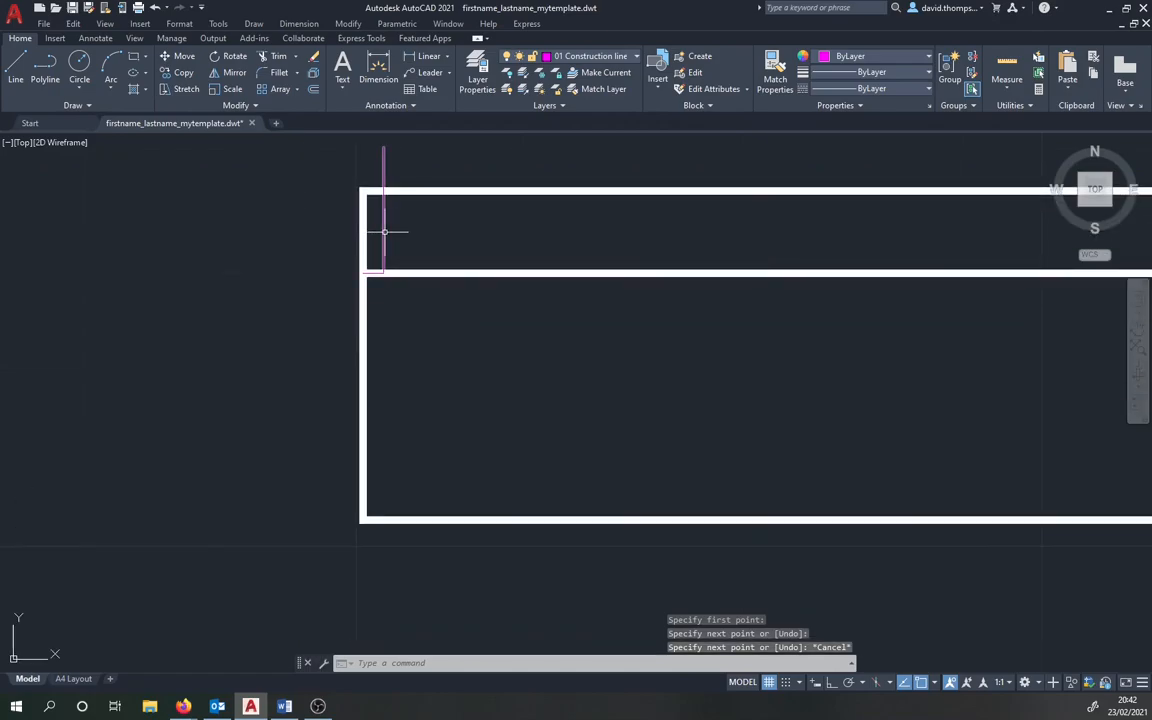
click(384, 231)
click(383, 271)
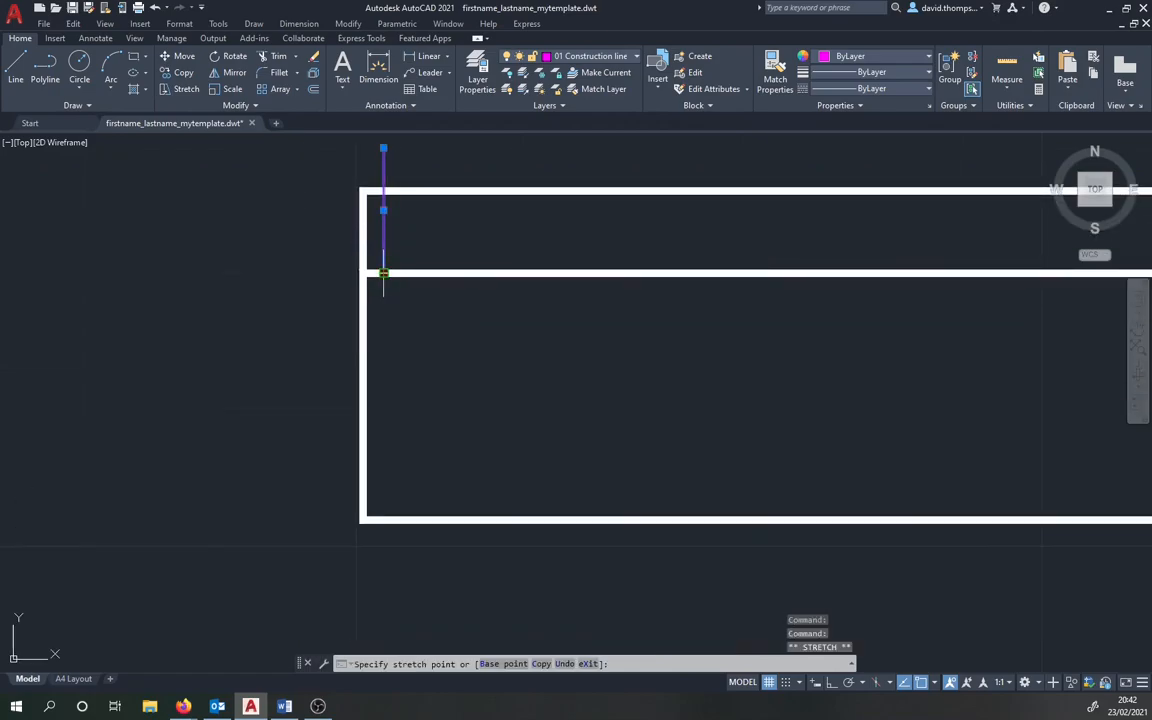
click(383, 601)
key(Escape)
scroll(522, 418, down, 4)
middle_drag(478, 427, 301, 540)
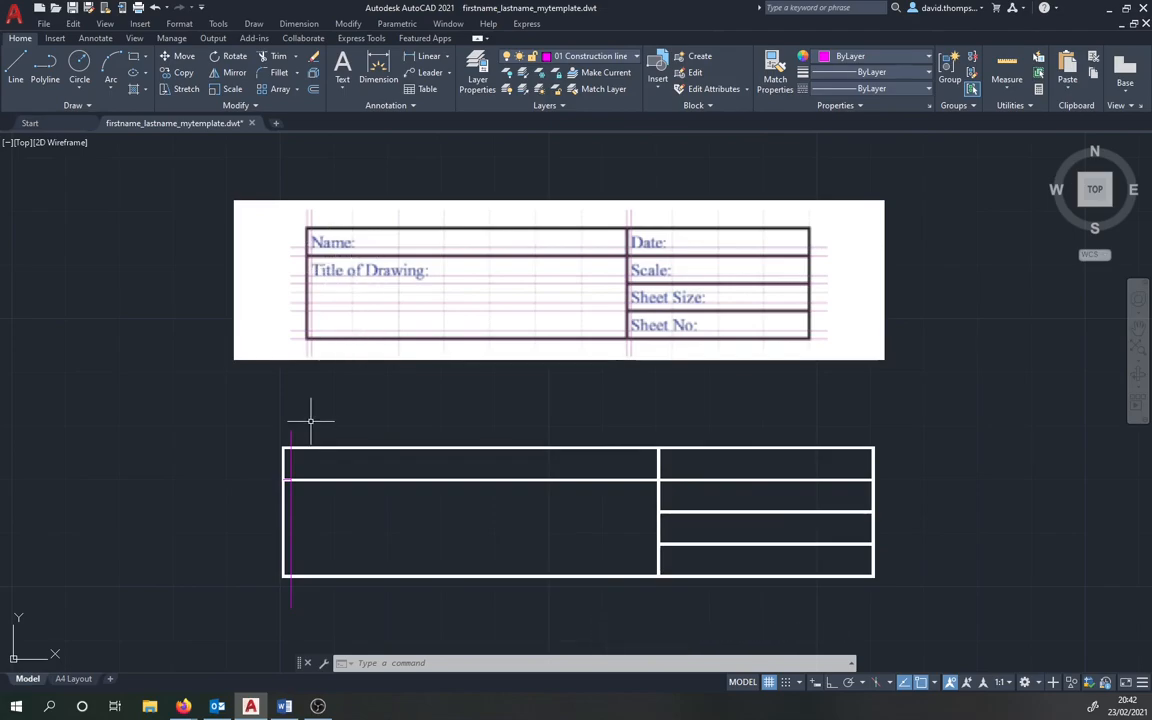
middle_drag(310, 421, 304, 368)
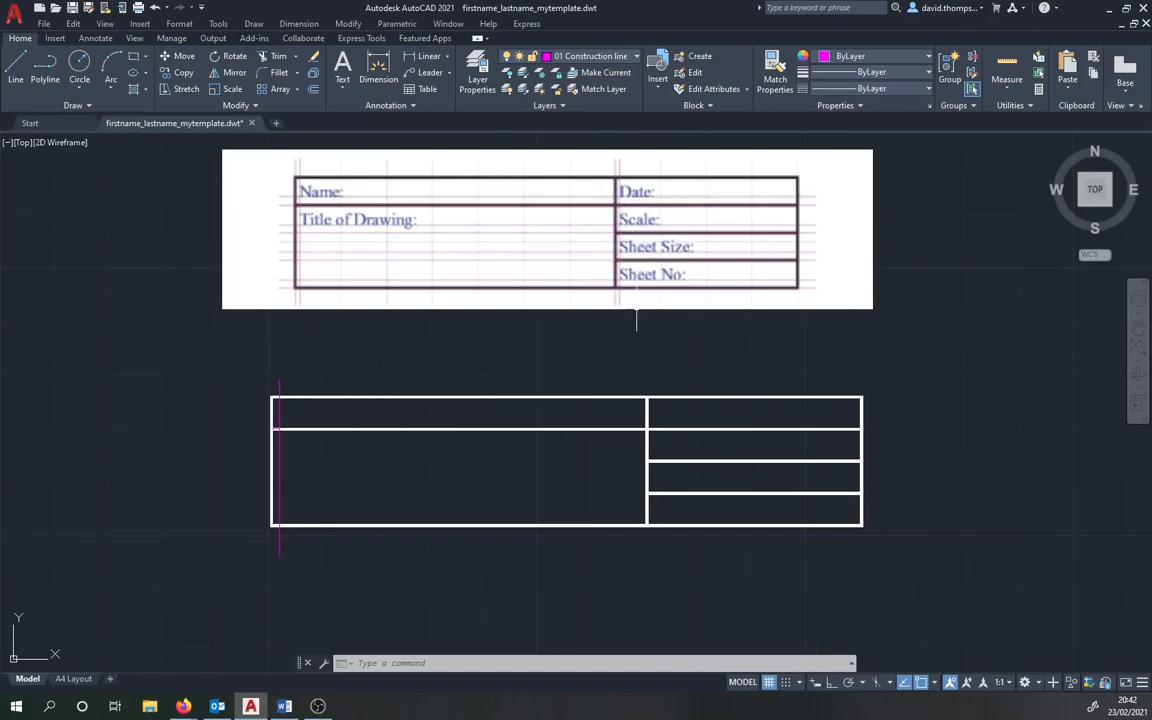
scroll(617, 450, up, 2)
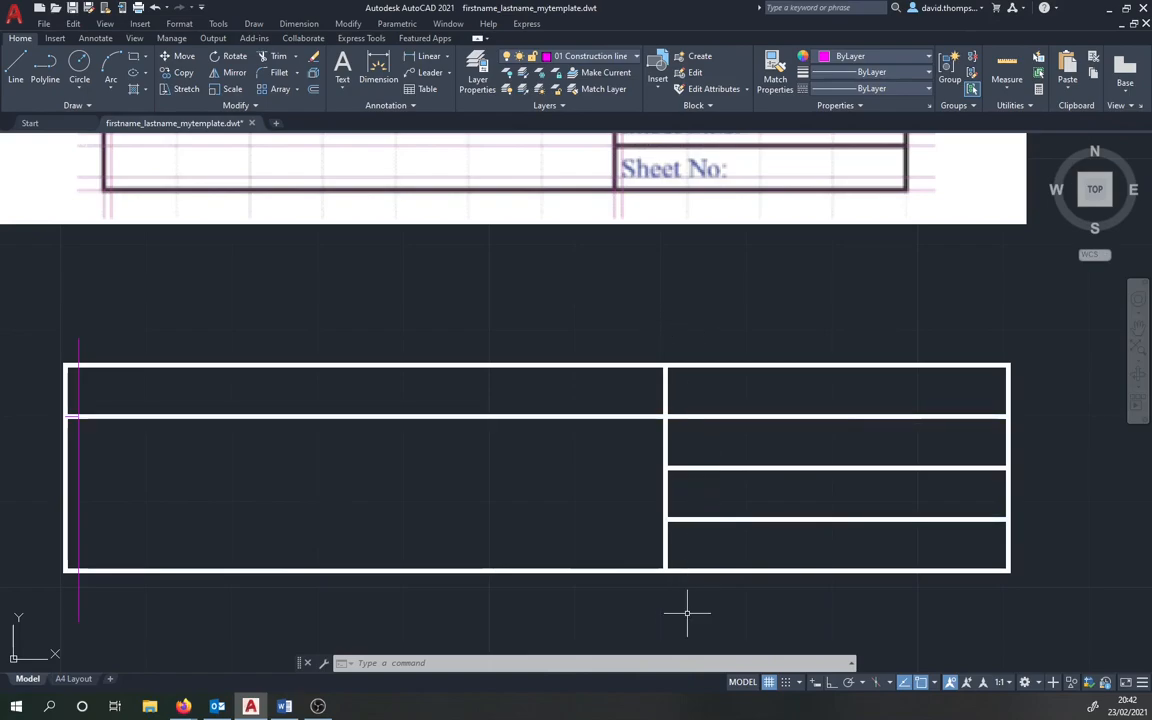
mouse_move(87, 450)
middle_down()
mouse_move(232, 470)
mouse_move(309, 377)
middle_up()
scroll(222, 452, up, 2)
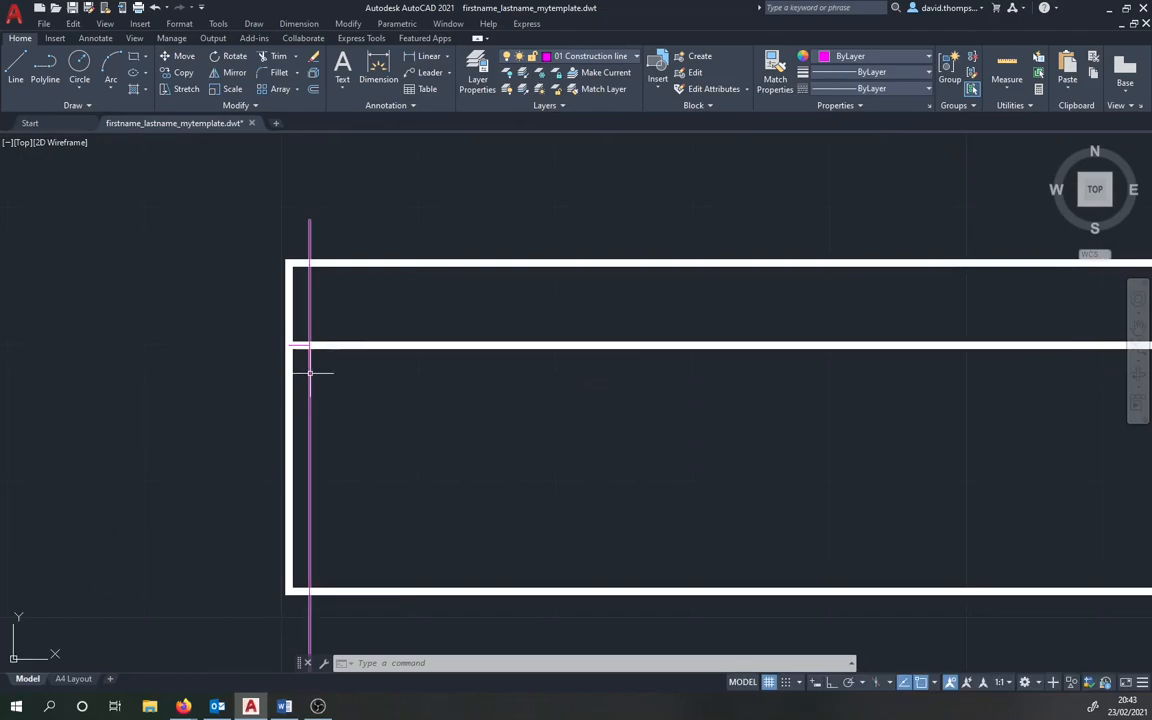
Step: Copy the vertical construction line and its short 1.5 unit line from the title block's left edge to the middle column divider
click(310, 372)
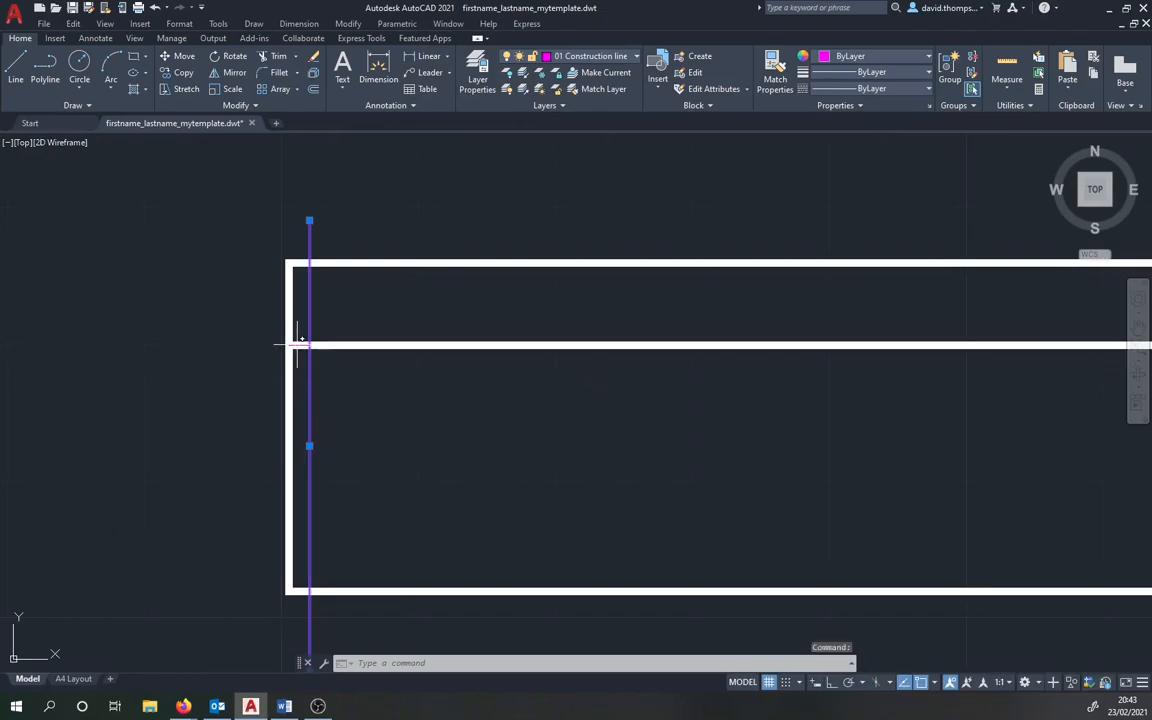
click(301, 345)
scroll(310, 400, up, 2)
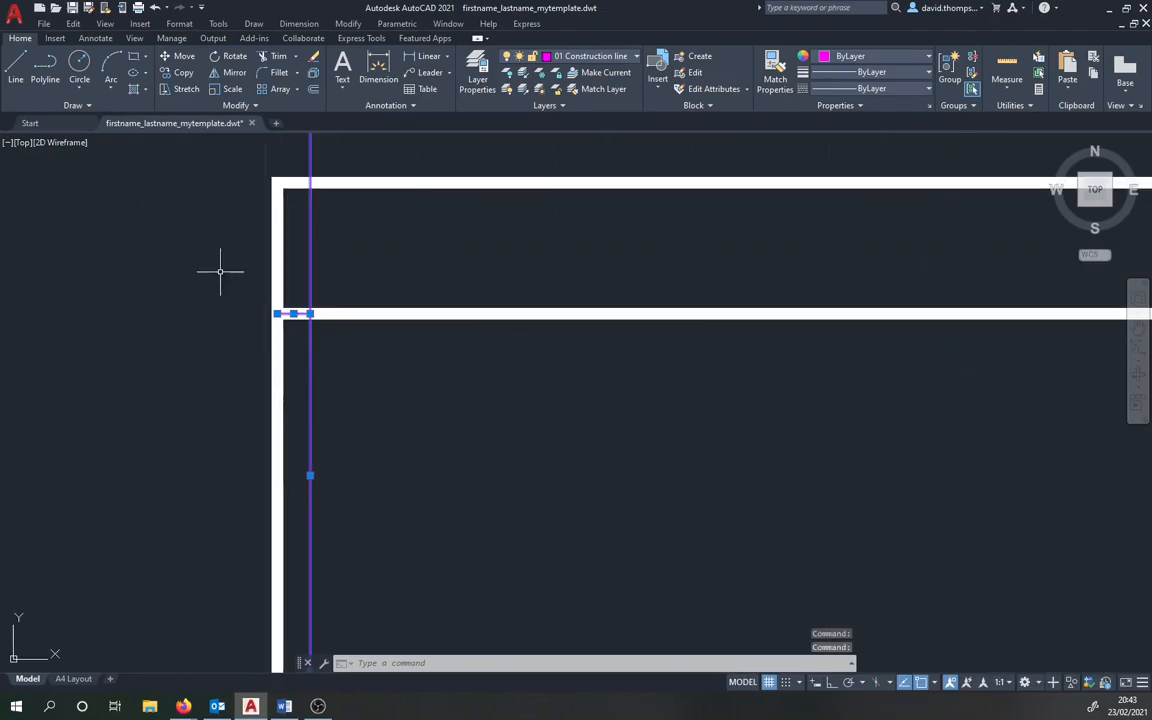
click(170, 74)
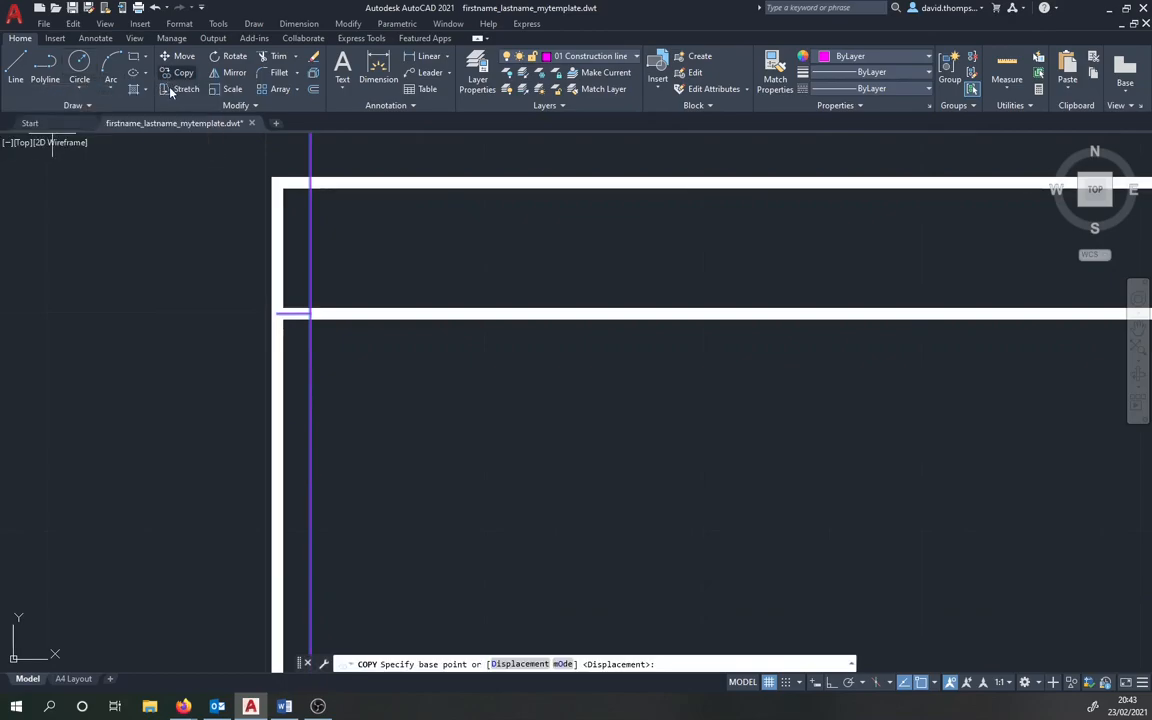
click(277, 313)
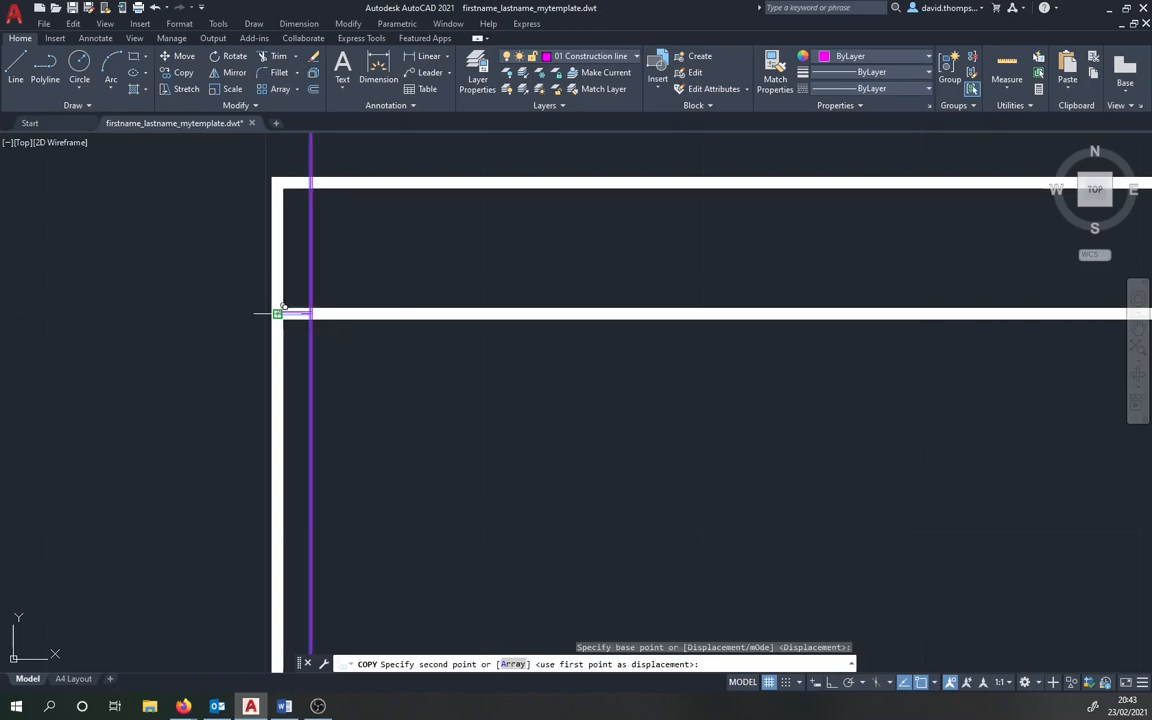
scroll(455, 390, down, 3)
middle_drag(599, 388, 280, 402)
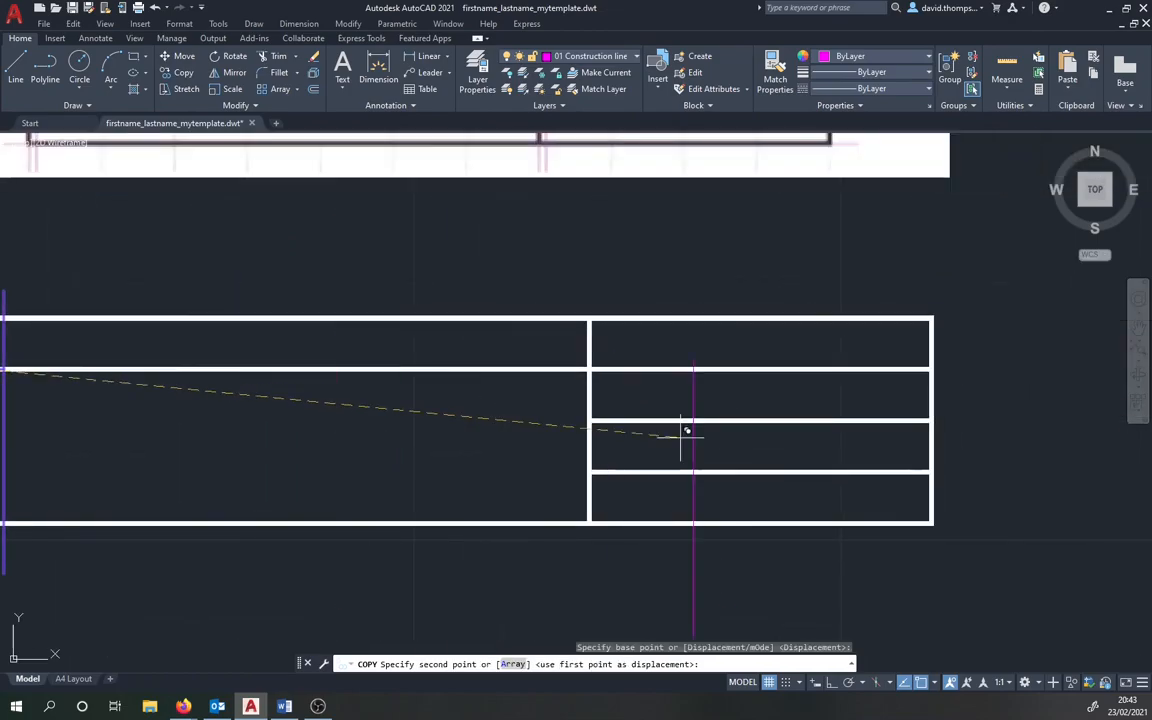
scroll(670, 410, up, 2)
scroll(515, 332, up, 4)
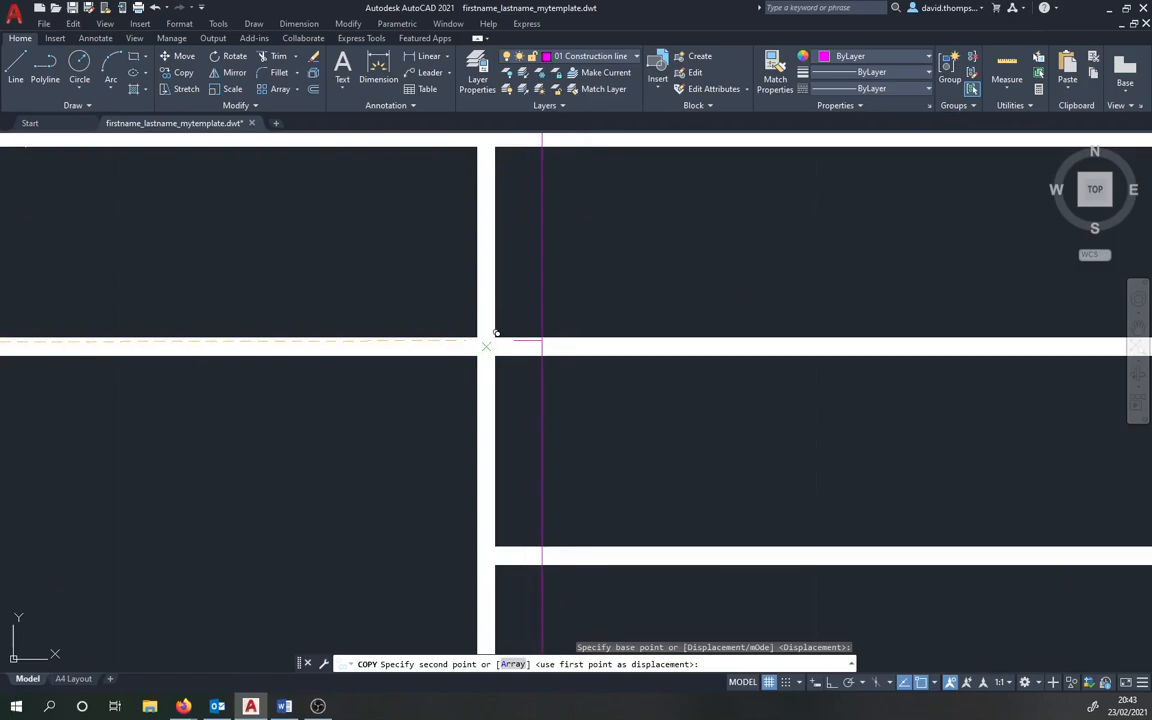
scroll(494, 337, up, 4)
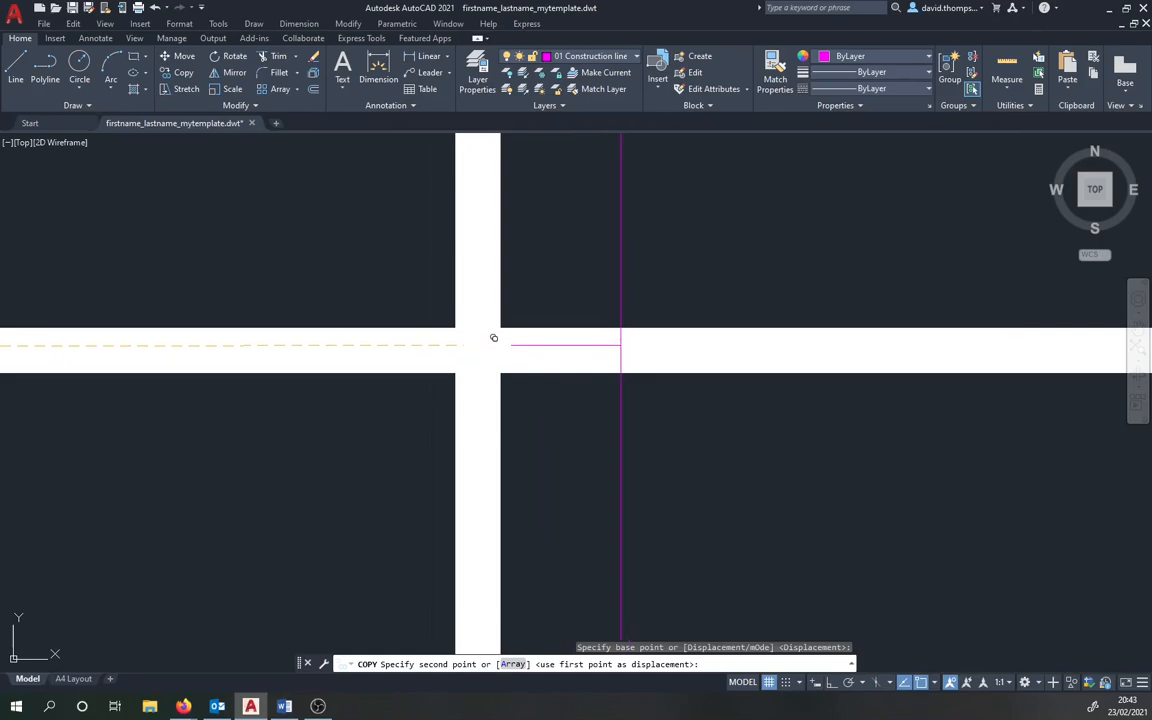
scroll(496, 341, down, 4)
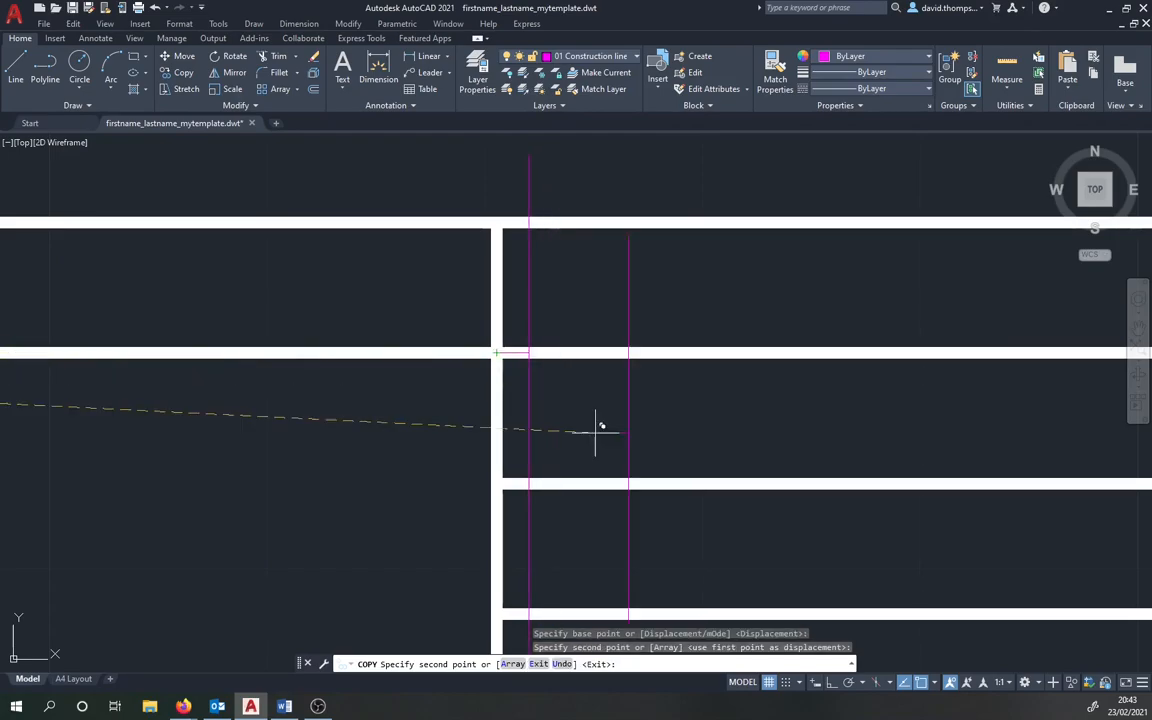
click(638, 437)
scroll(640, 435, down, 2)
key(Escape)
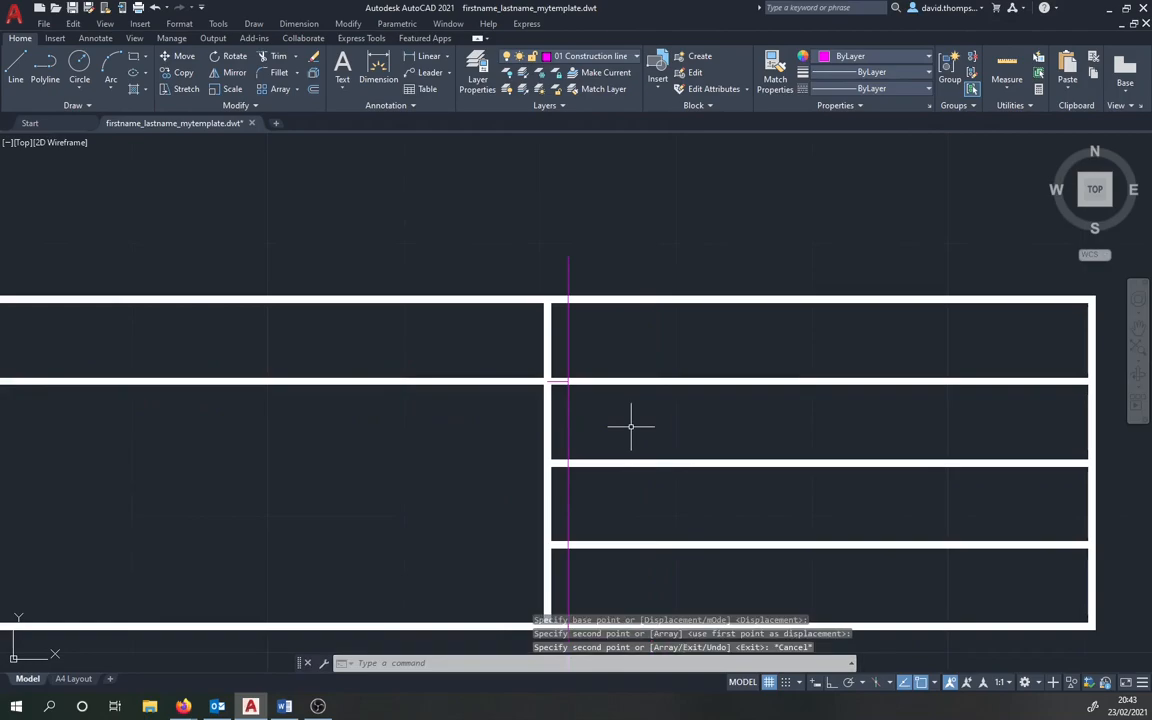
Step: Examine the horizontal construction lines around the Name and Title of Drawing labels in the reference picture
scroll(597, 424, down, 3)
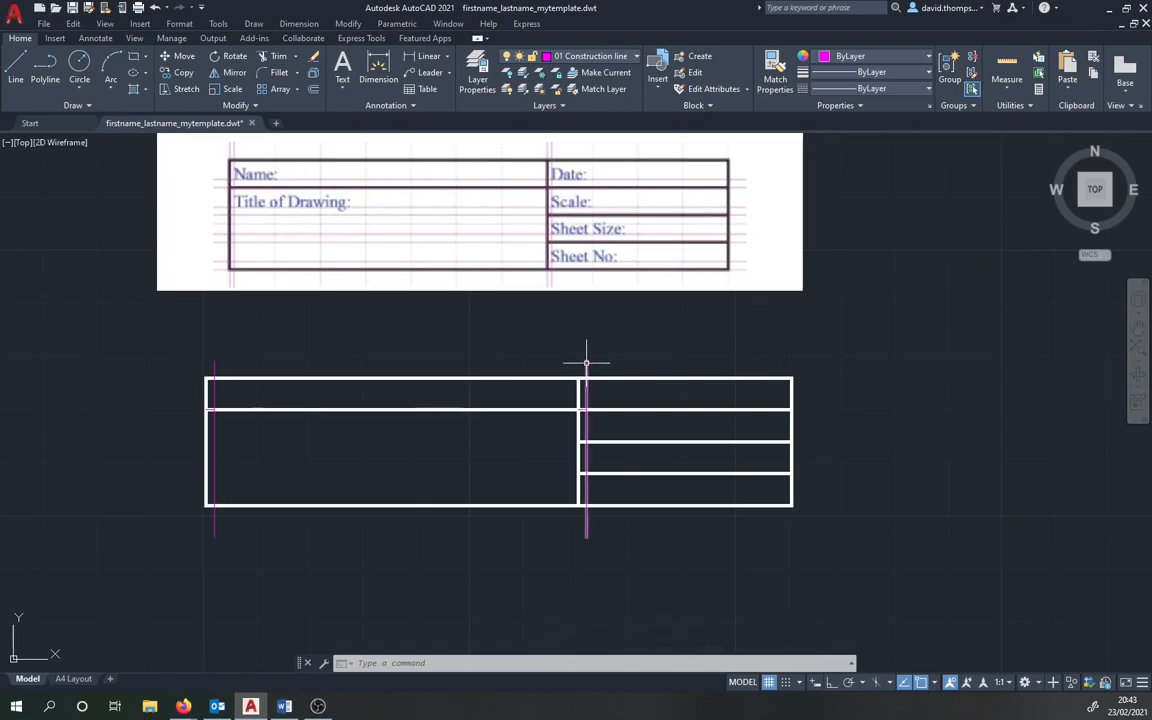
mouse_move(270, 425)
middle_down()
mouse_move(385, 423)
mouse_move(427, 455)
mouse_move(407, 463)
middle_up()
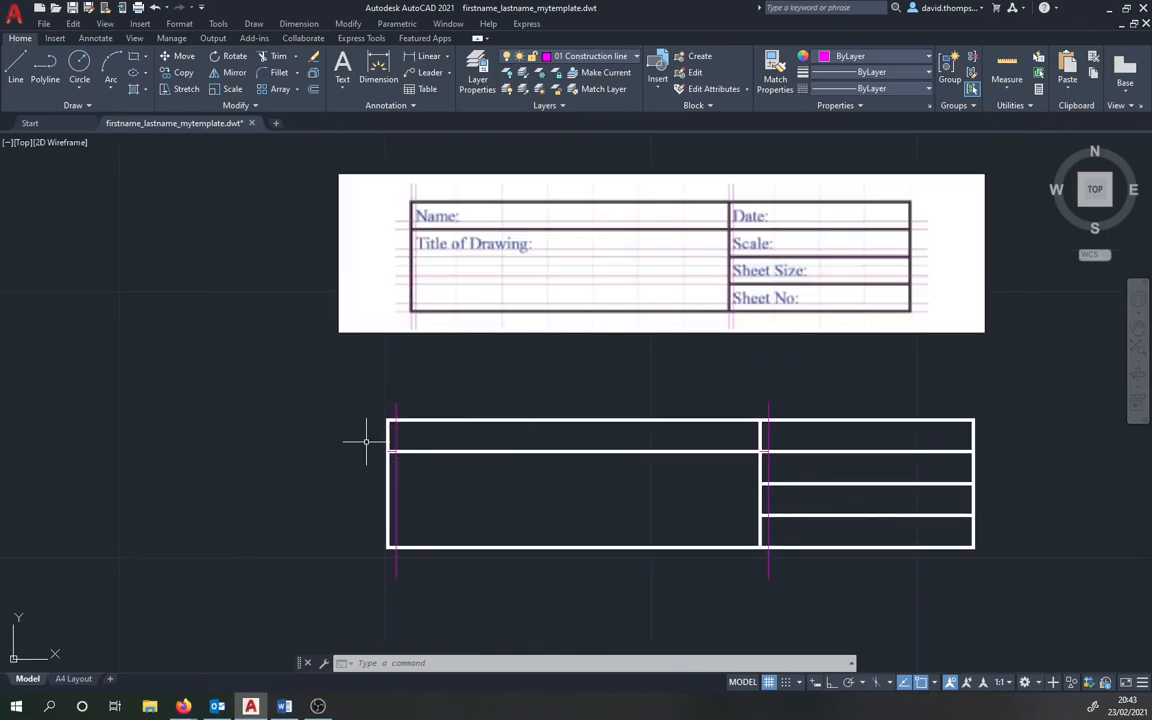
scroll(396, 440, up, 5)
middle_drag(414, 420, 367, 700)
scroll(383, 413, down, 5)
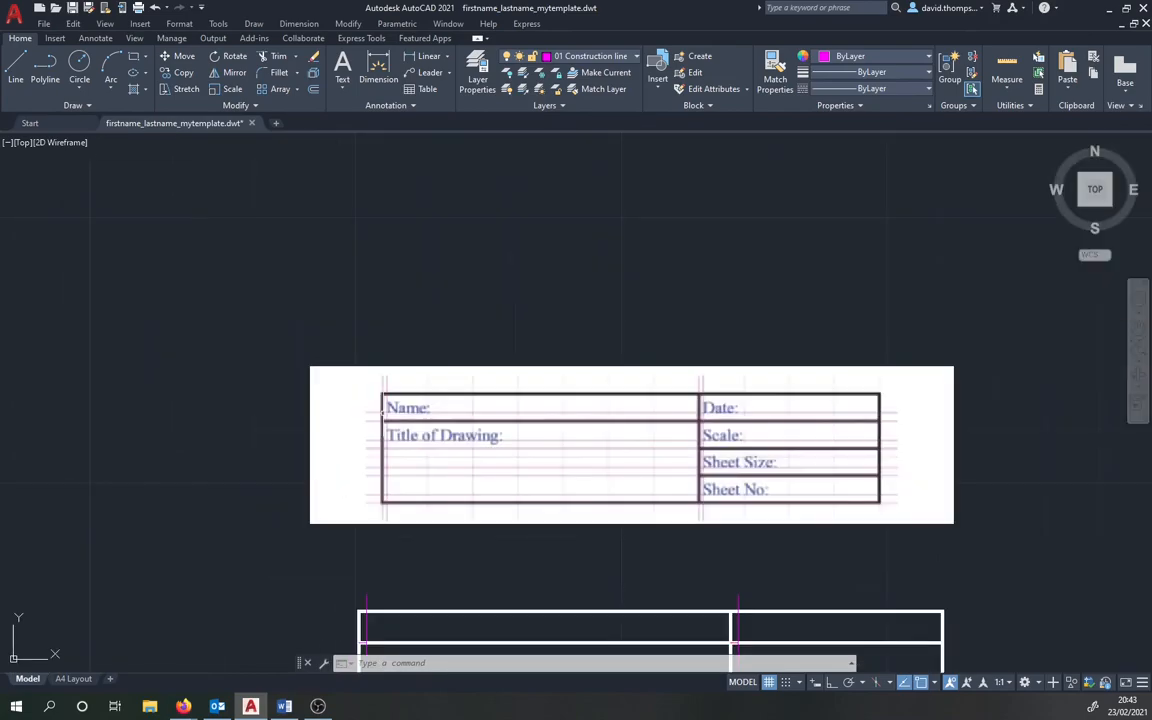
scroll(407, 410, up, 4)
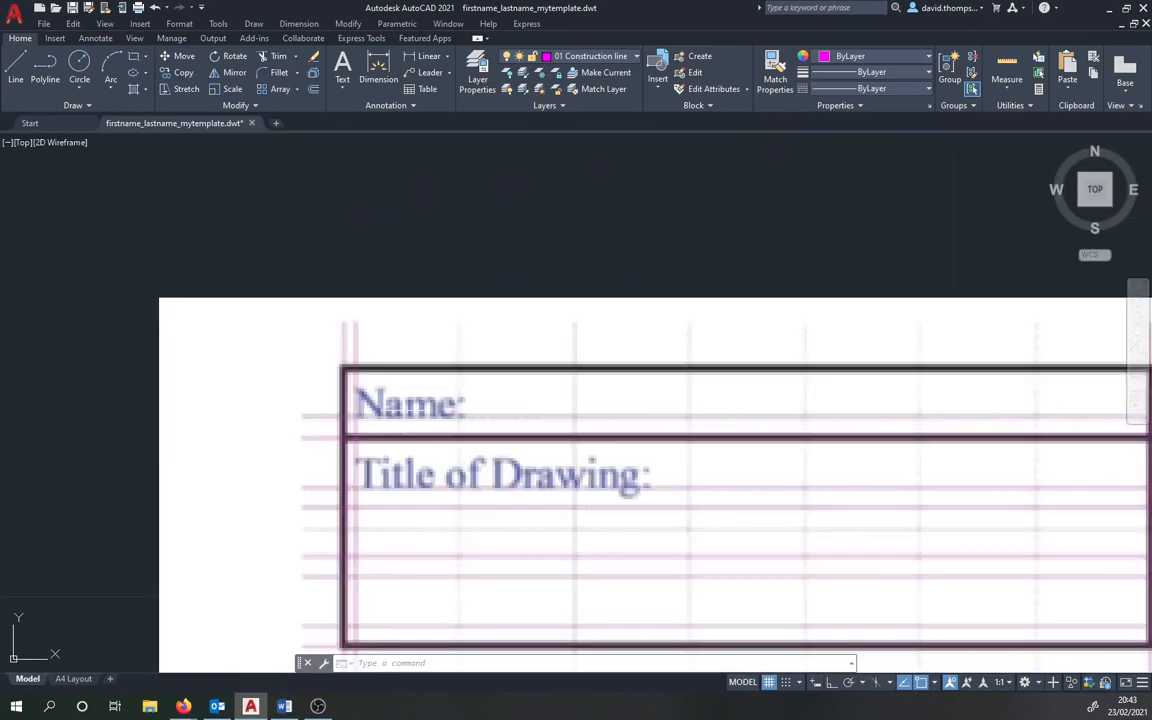
scroll(398, 437, down, 8)
middle_drag(370, 510, 352, 470)
Step: Draw a 1.5 unit line up from the left short line's right end, continuing it horizontally leftward past the title block's edge
scroll(363, 386, up, 6)
scroll(340, 496, up, 2)
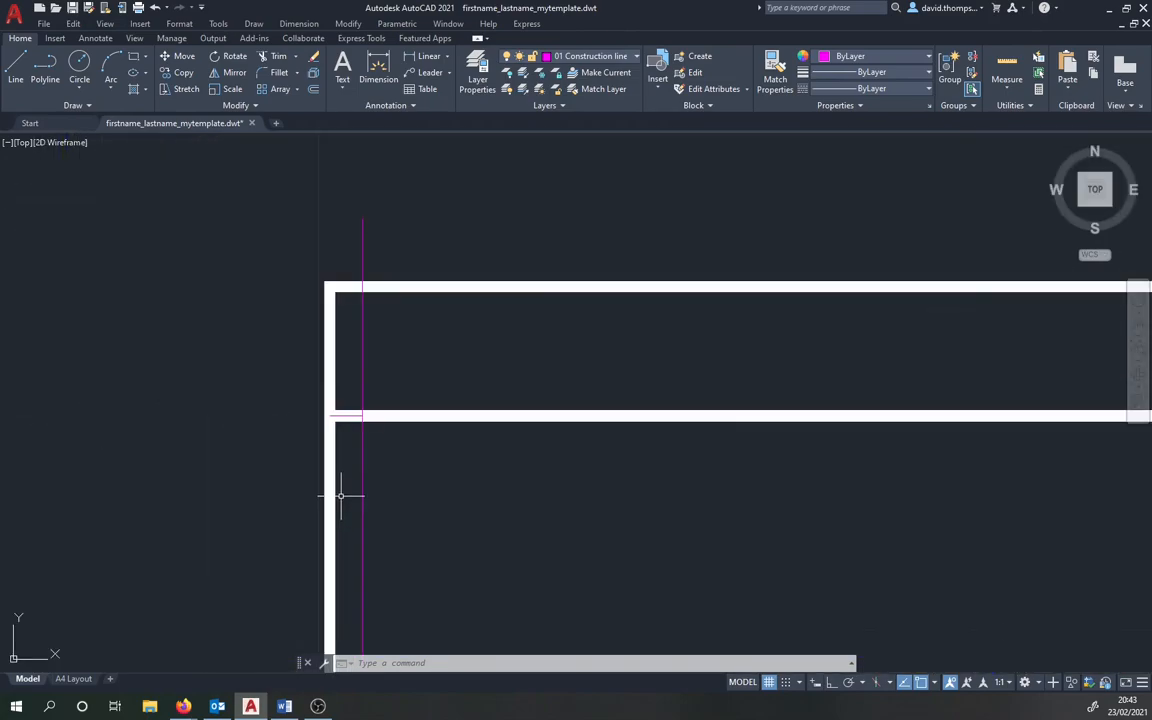
text(1)
key(Return)
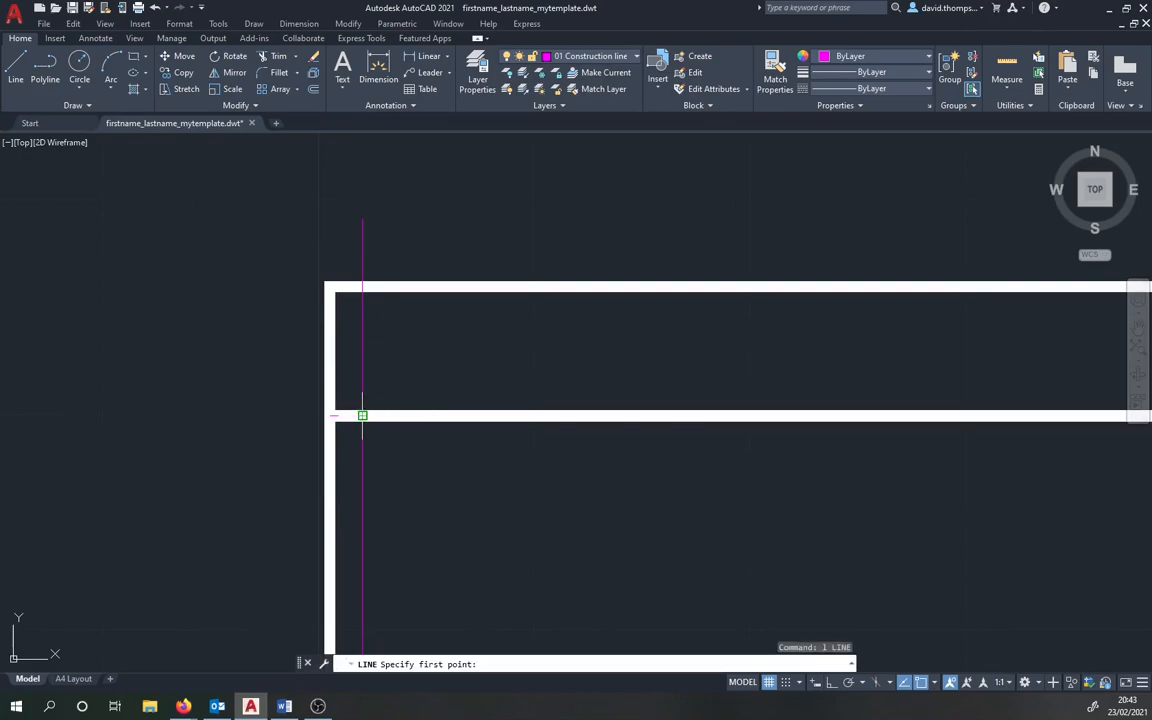
scroll(362, 415, up, 2)
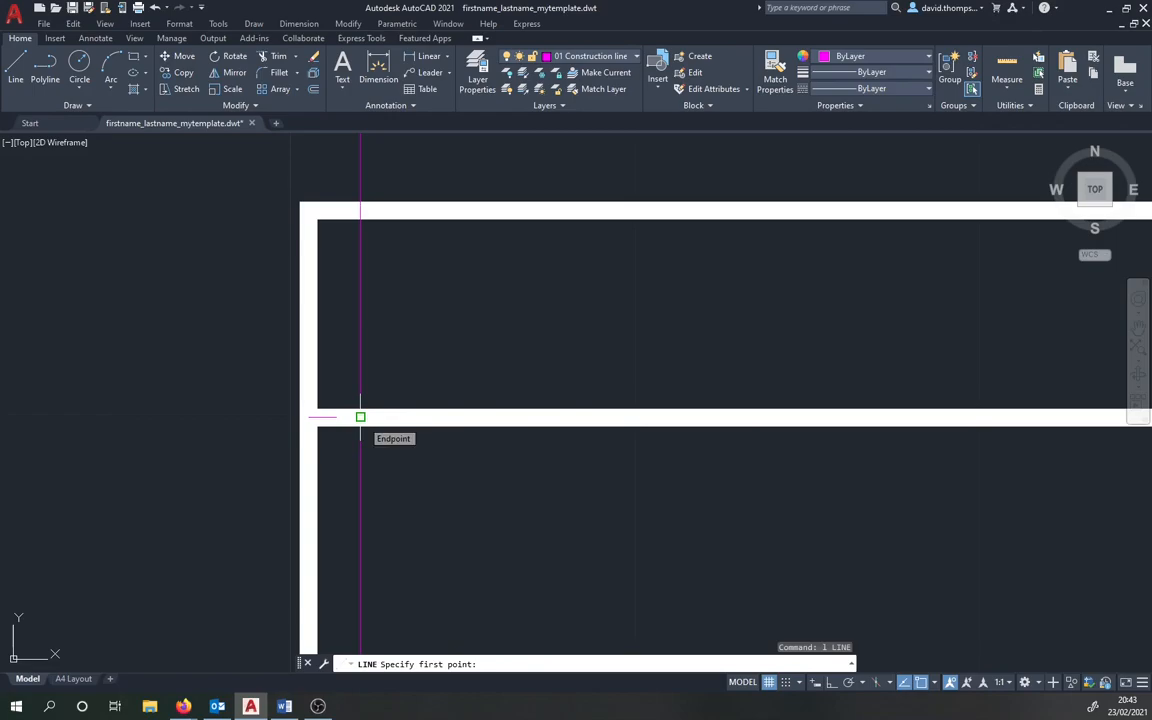
click(360, 417)
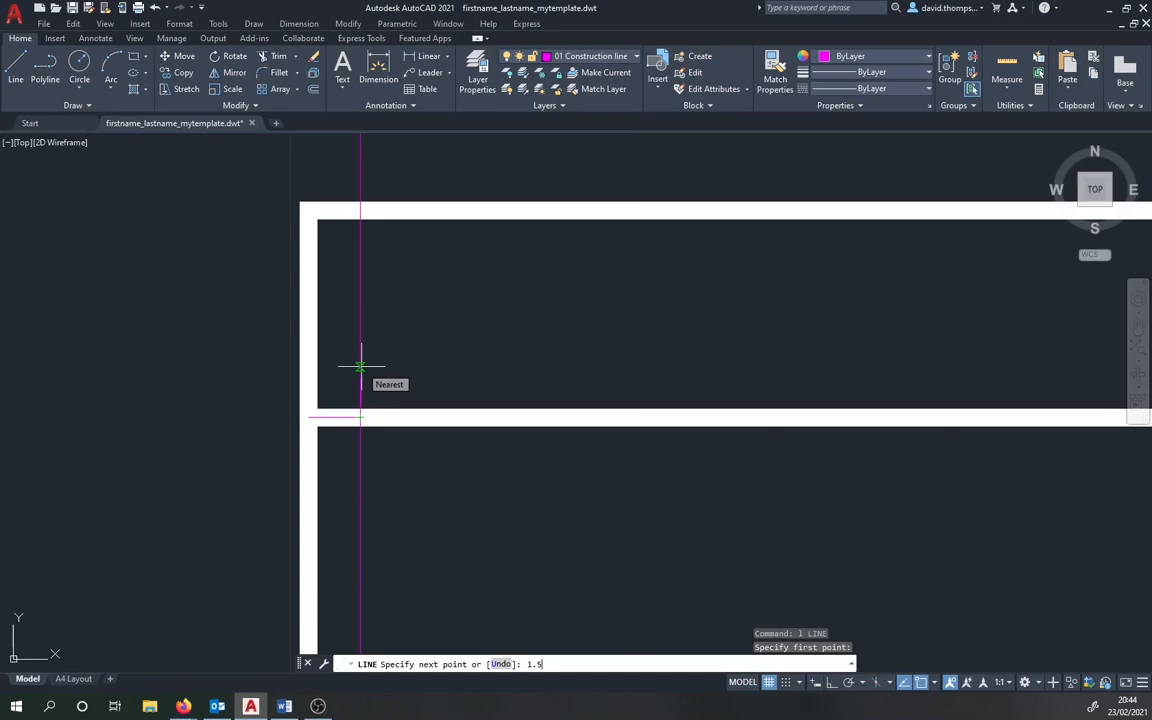
text(1.5)
key(Return)
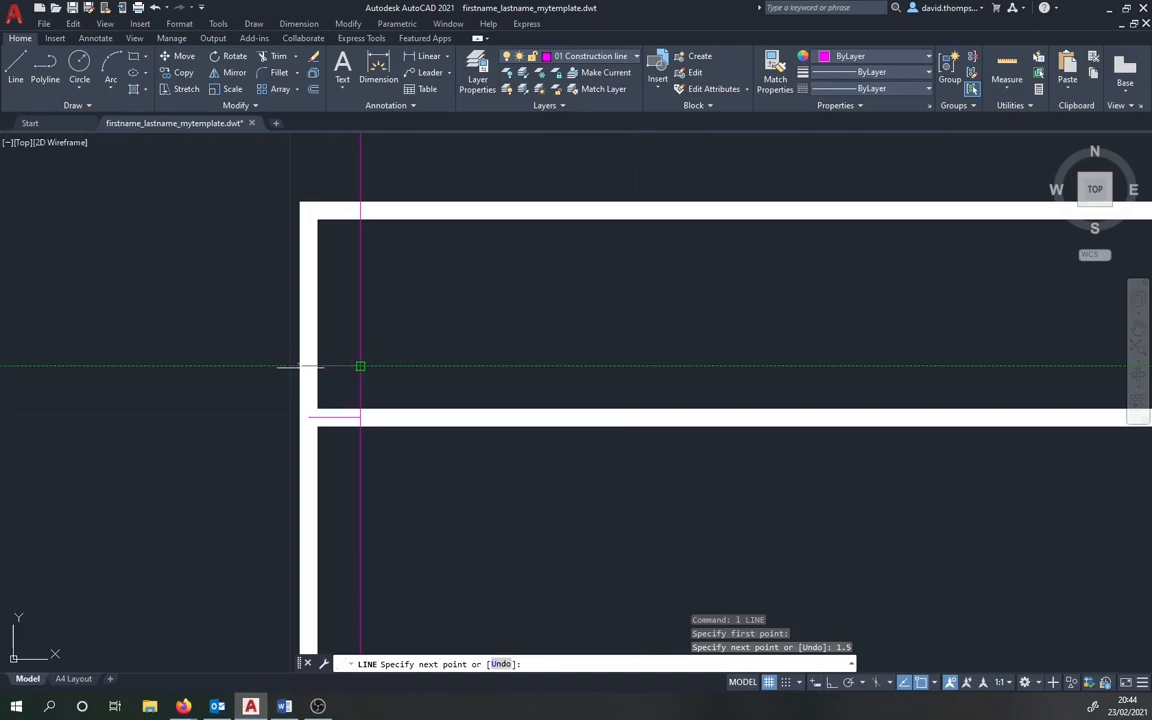
click(218, 365)
key(Escape)
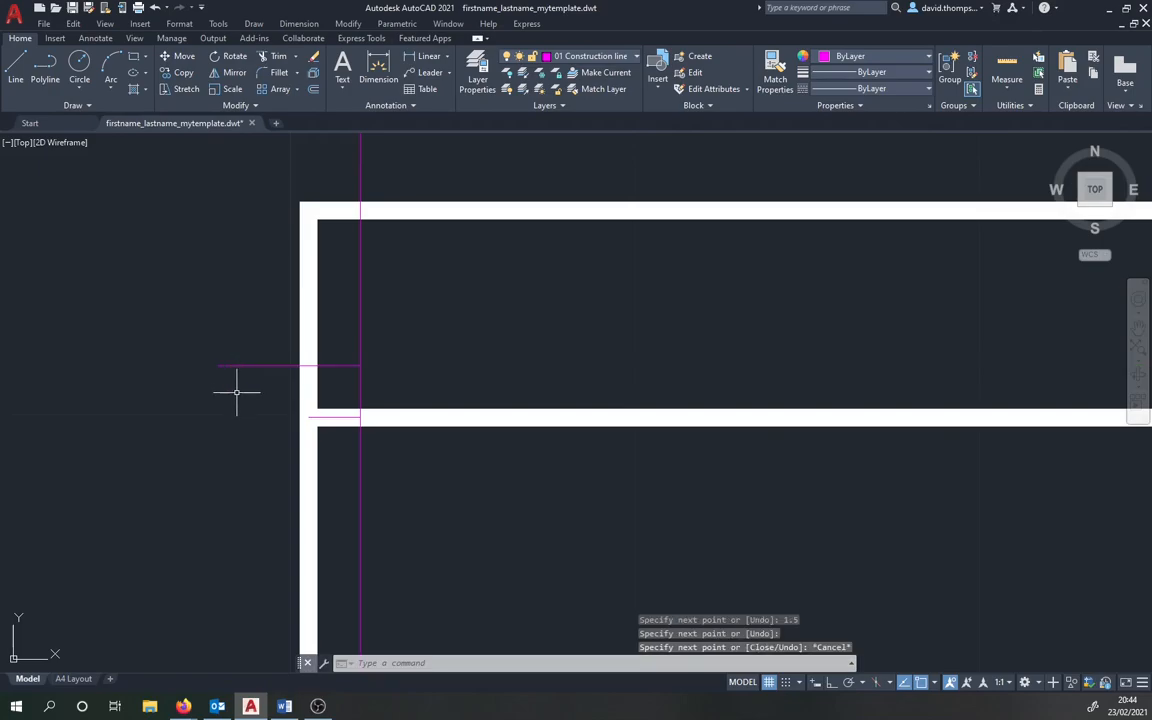
Step: Stretch the right end of the new horizontal construction line straight across past the title block's right edge
scroll(242, 395, down, 2)
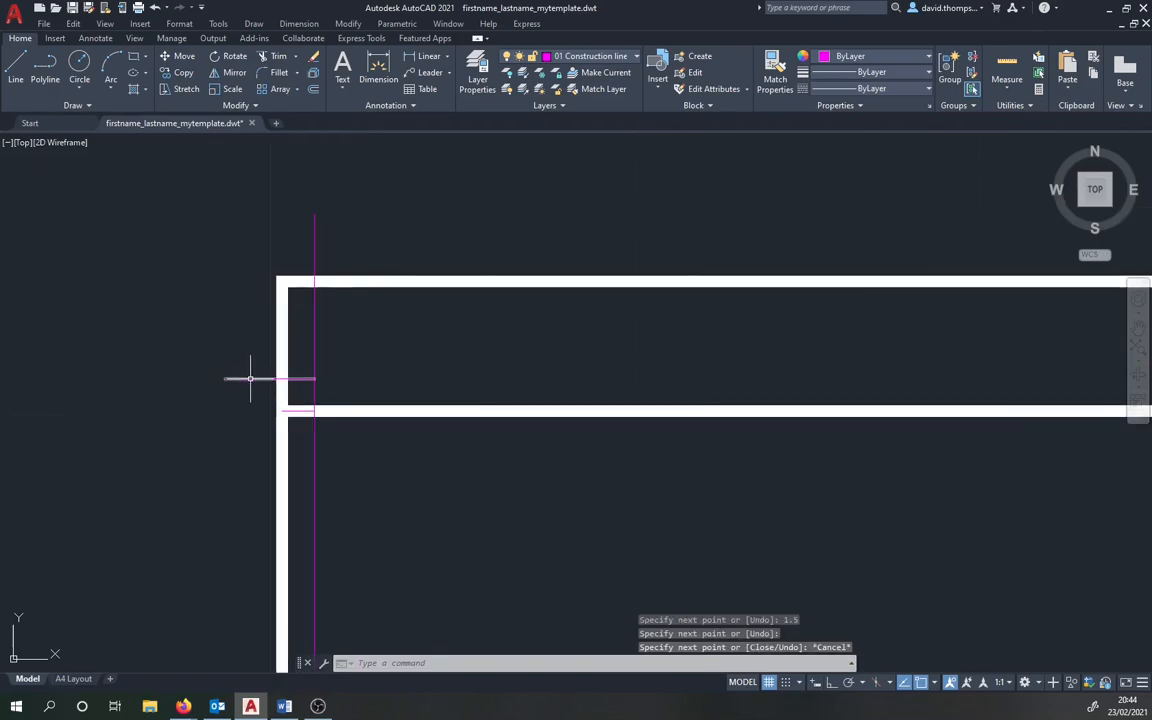
click(250, 379)
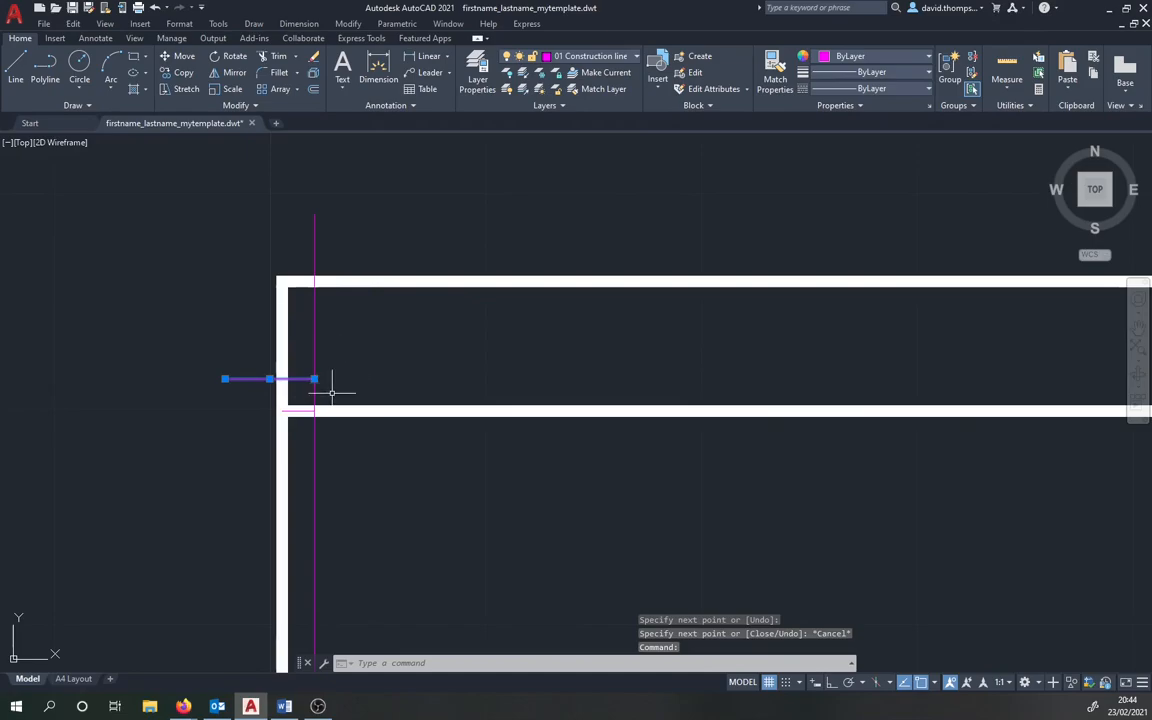
scroll(327, 388, down, 4)
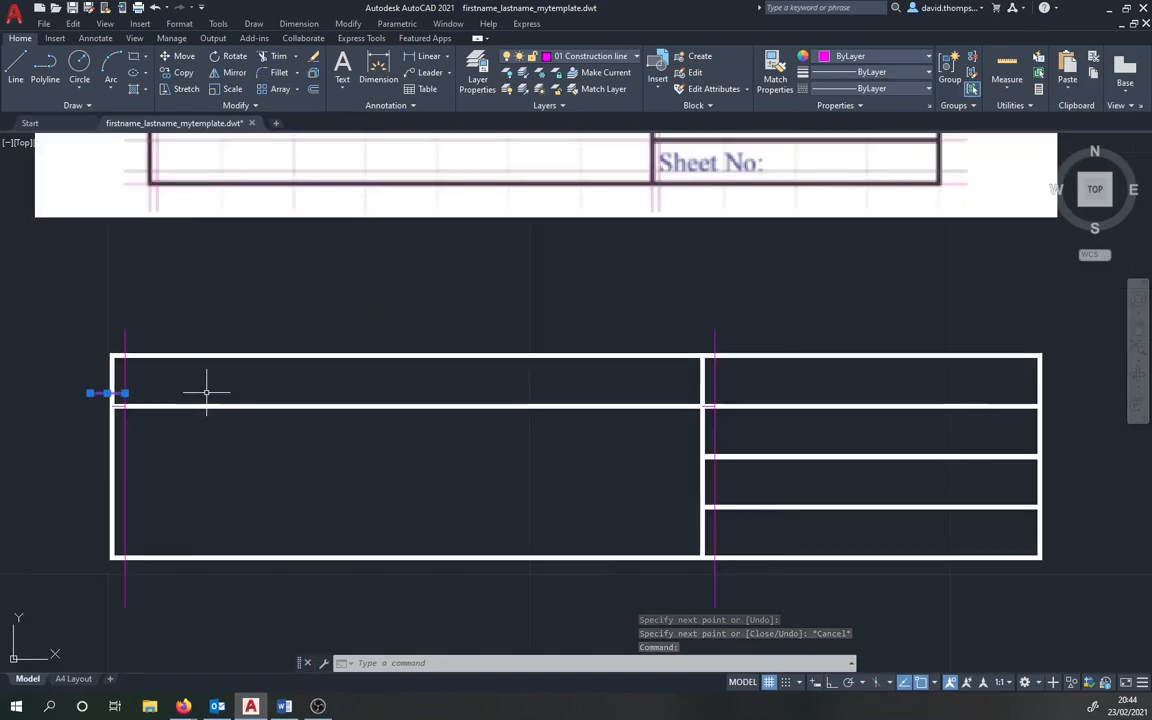
mouse_move(124, 393)
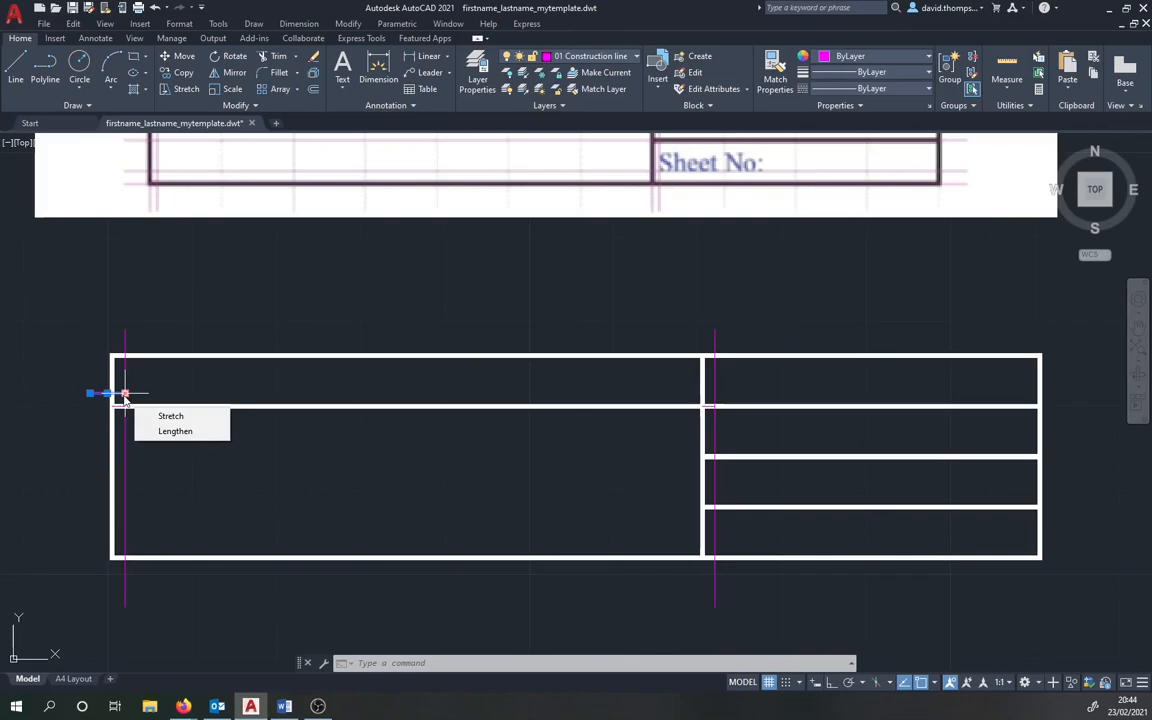
click(149, 390)
click(146, 391)
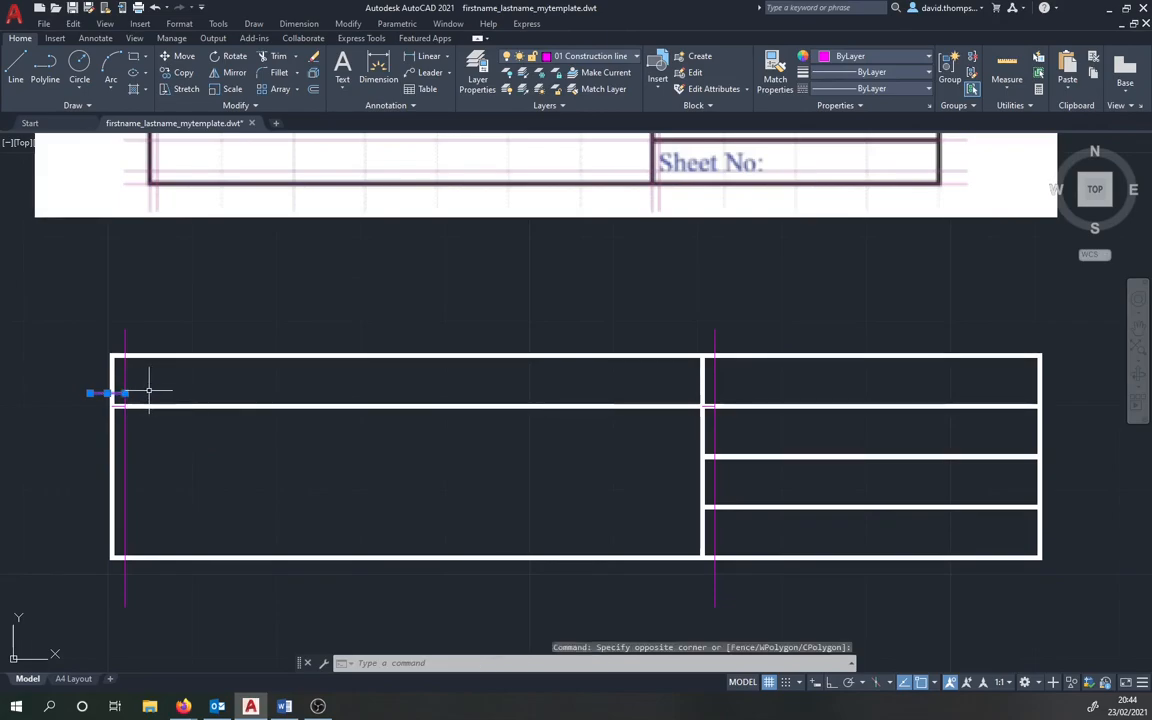
click(124, 393)
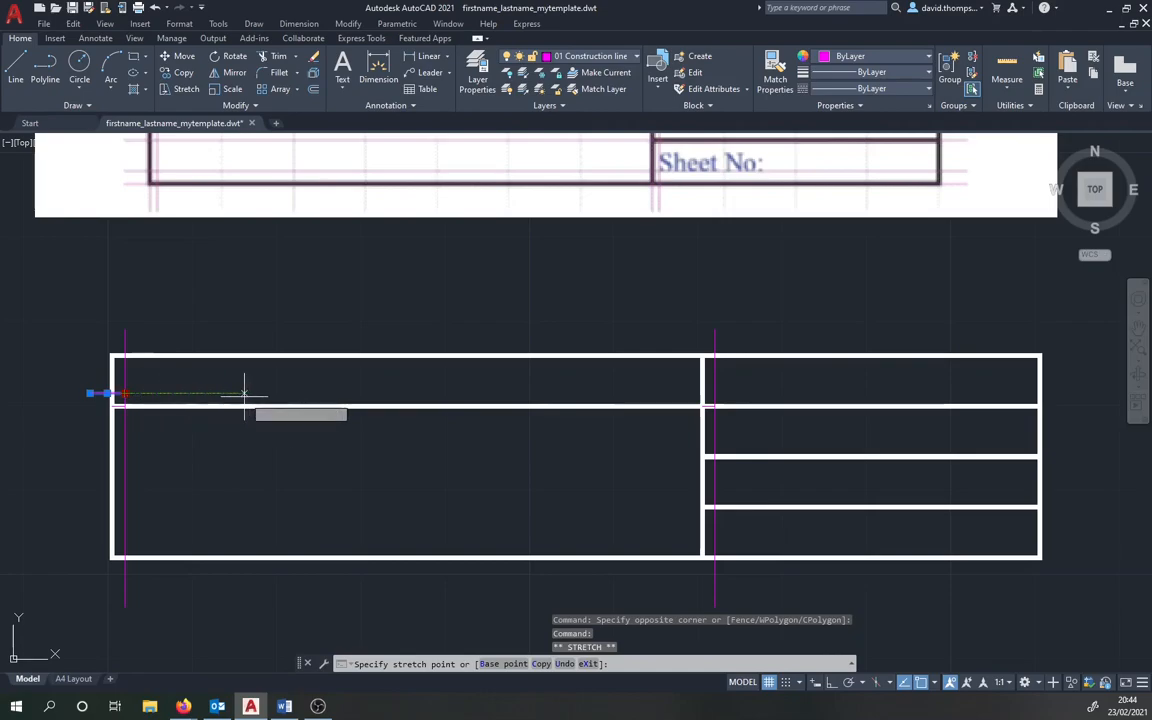
click(1075, 392)
click(1075, 392)
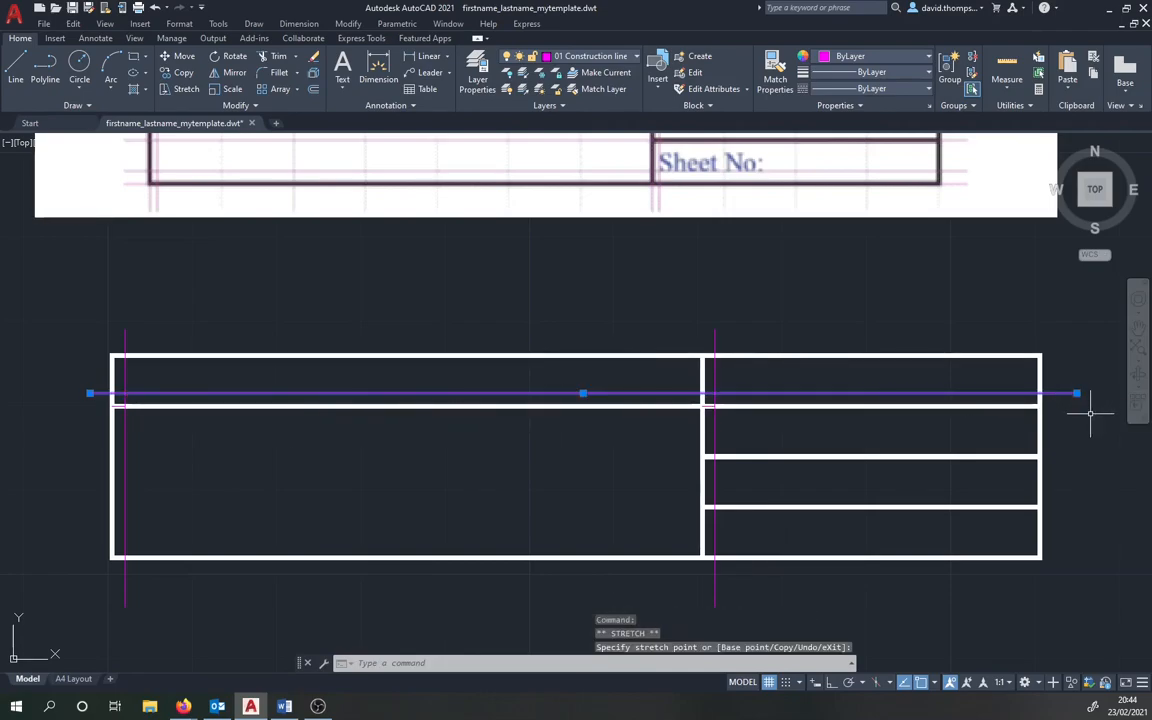
key(Escape)
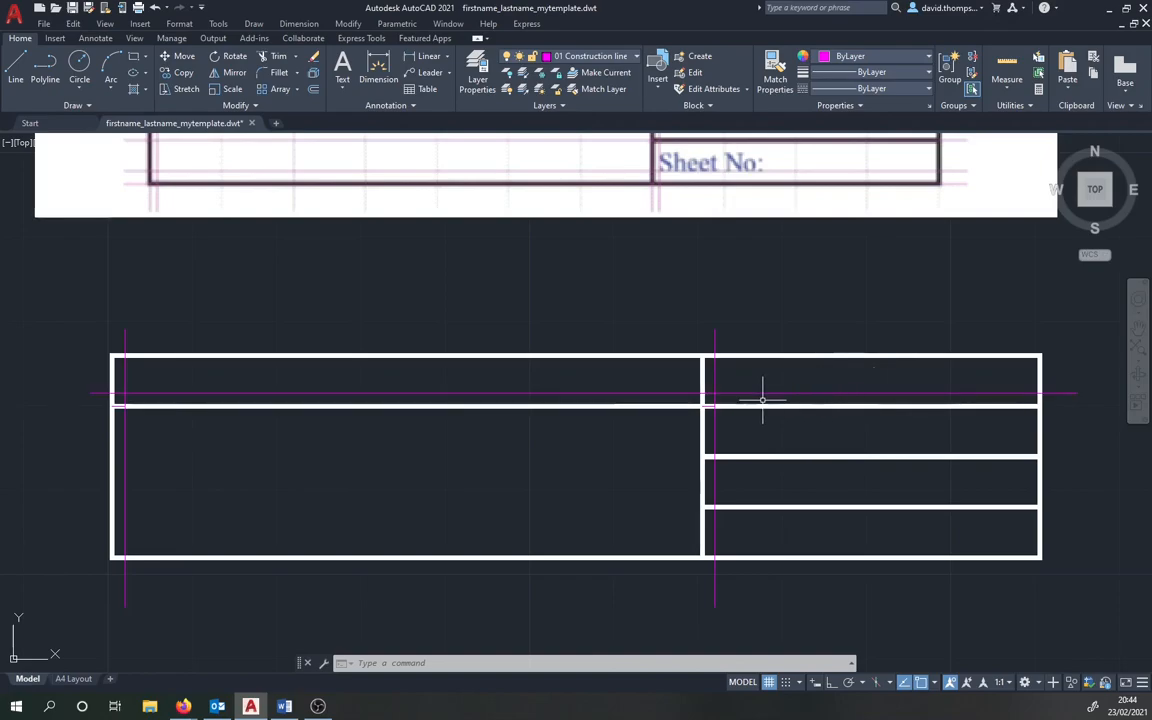
Step: Examine the construction lines crossing the title block's right column and the row dividers below the first row
scroll(762, 392, up, 2)
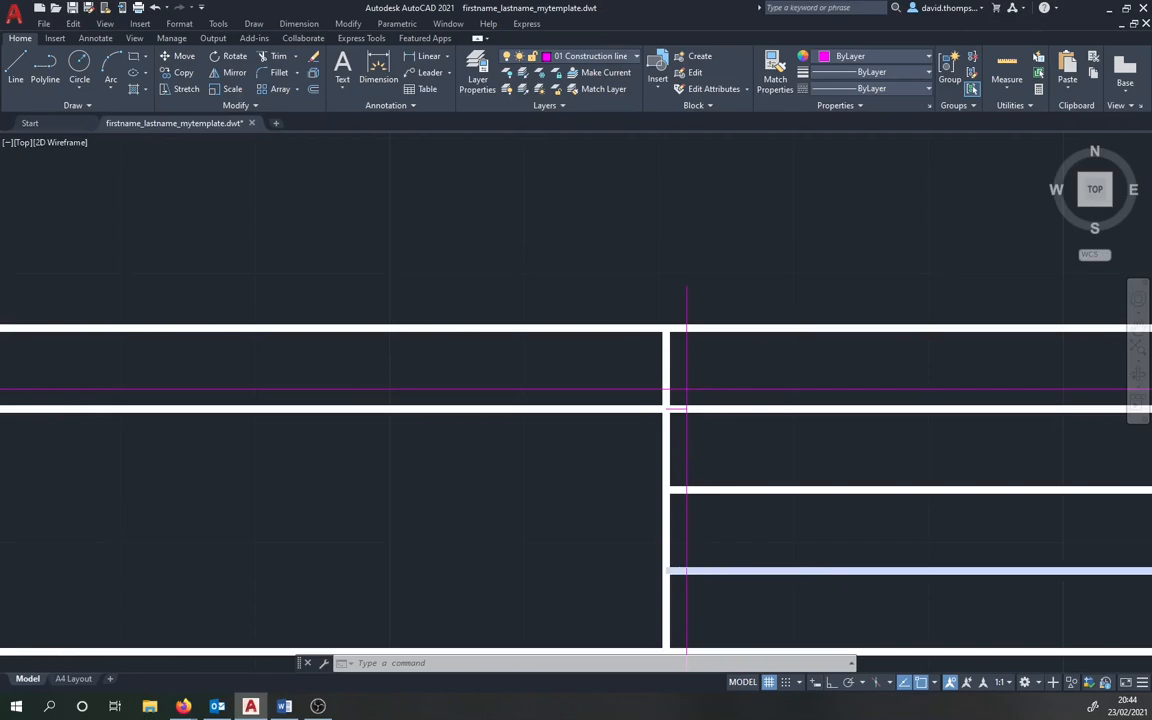
scroll(703, 528, down, 2)
mouse_move(830, 571)
middle_down()
mouse_move(727, 445)
mouse_move(797, 410)
middle_up()
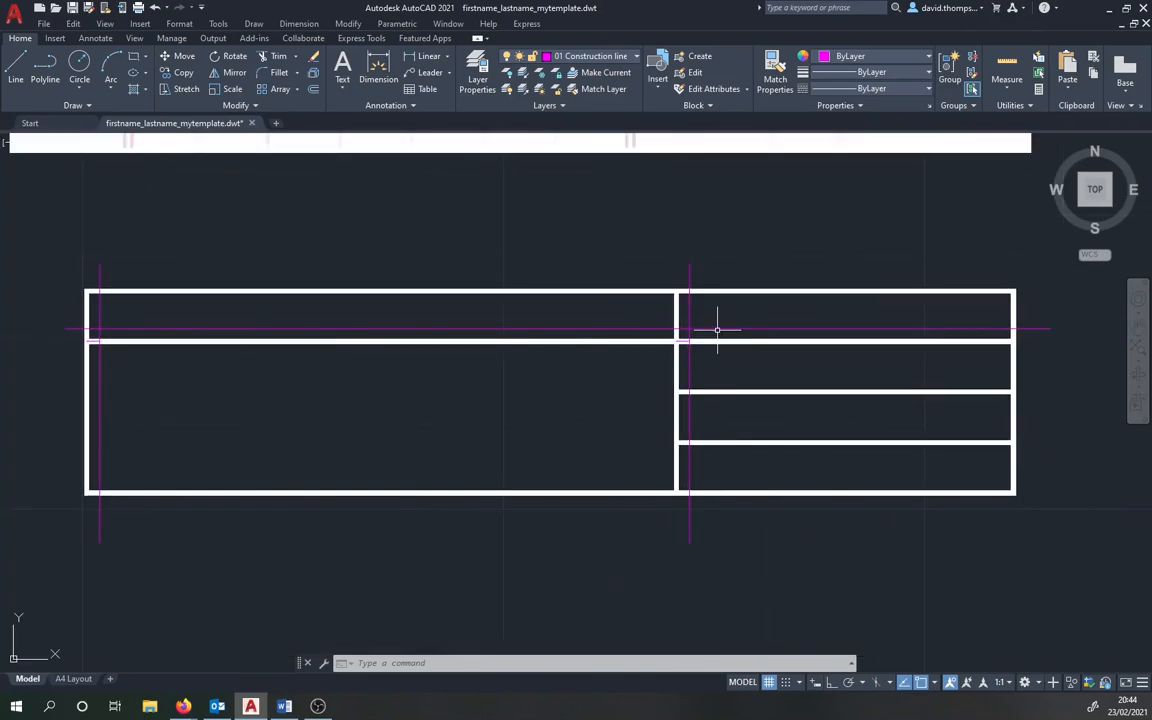
scroll(684, 340, up, 2)
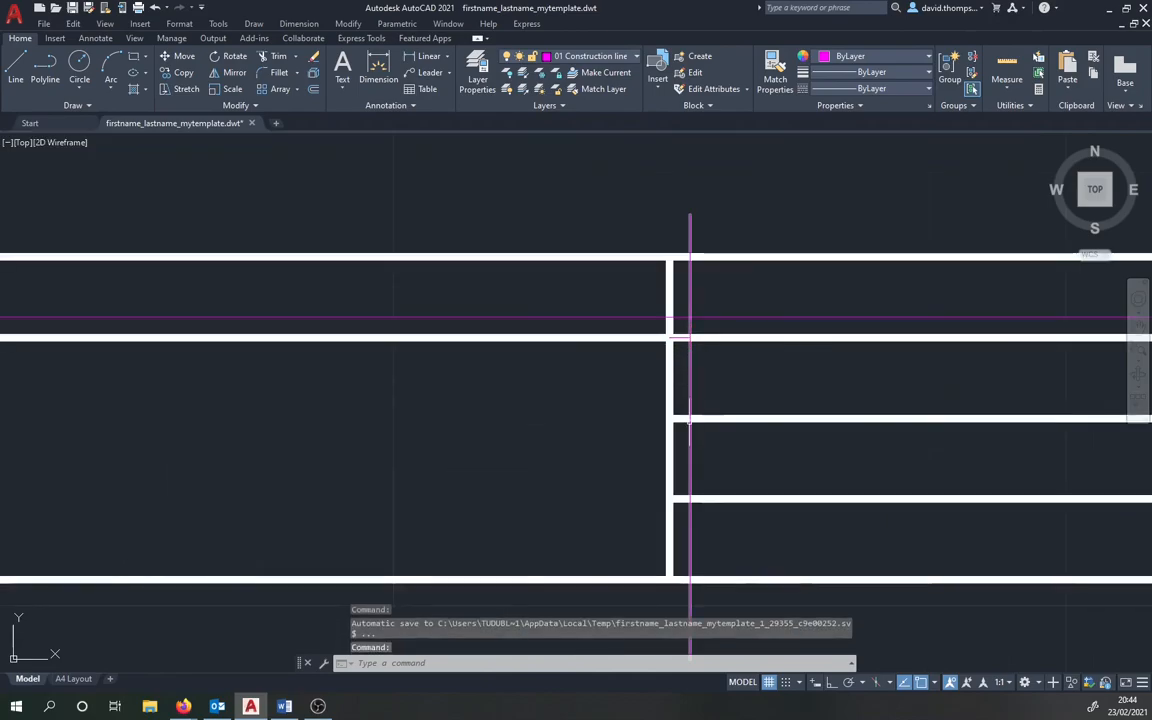
scroll(689, 368, up, 3)
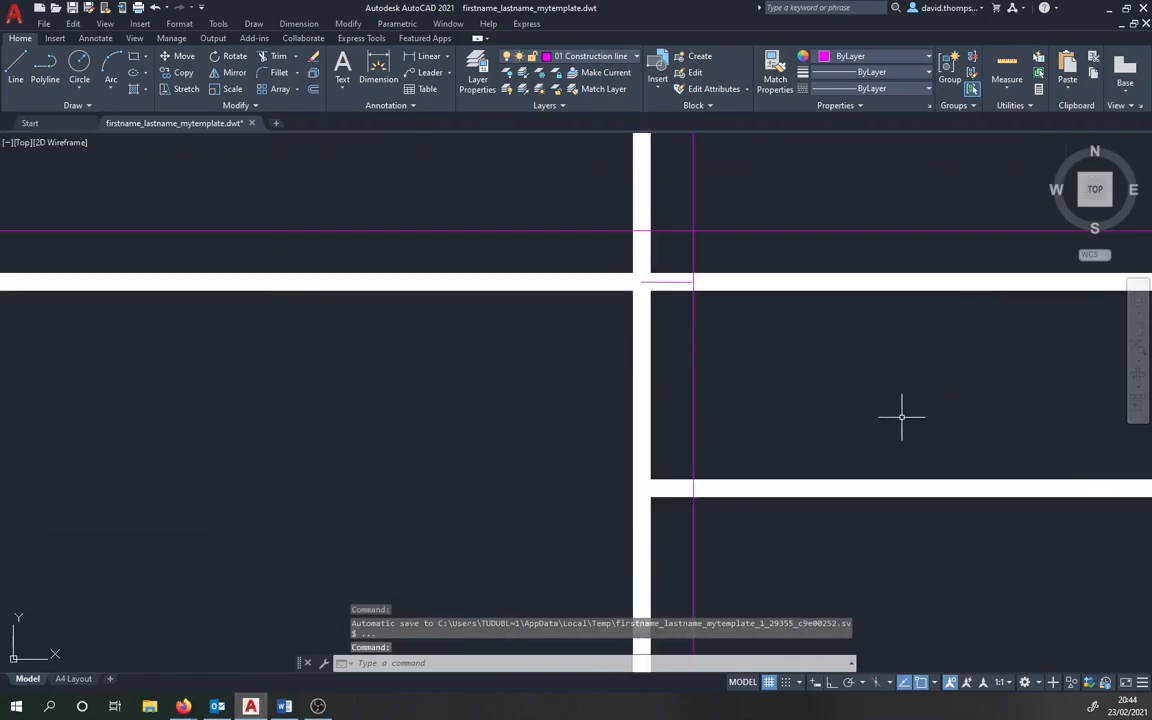
scroll(800, 412, down, 3)
mouse_move(813, 409)
middle_down()
mouse_move(537, 414)
mouse_move(608, 393)
middle_up()
scroll(530, 352, up, 2)
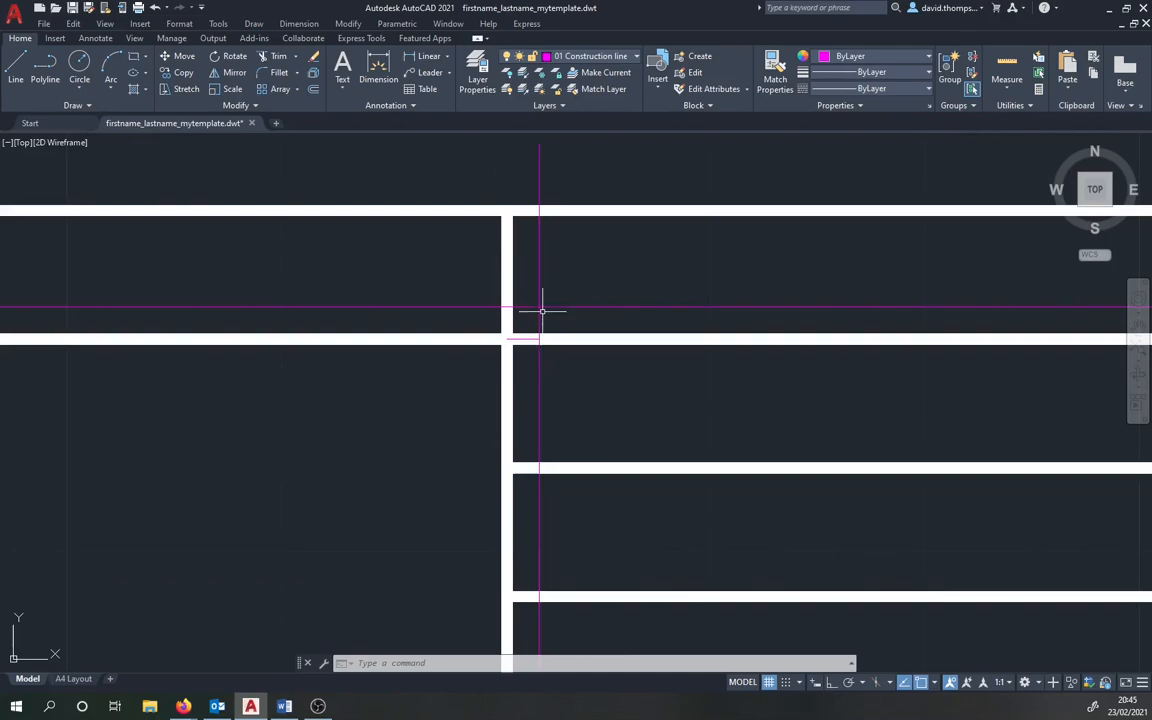
scroll(391, 360, down, 2)
scroll(141, 370, up, 2)
Step: Copy the left short vertical construction line by its lower end to where the right column's vertical construction line meets the divider below the second row
mouse_move(141, 370)
middle_down()
mouse_move(478, 413)
mouse_move(1095, 458)
middle_up()
scroll(215, 474, down, 2)
middle_drag(208, 469, 284, 455)
scroll(235, 440, up, 4)
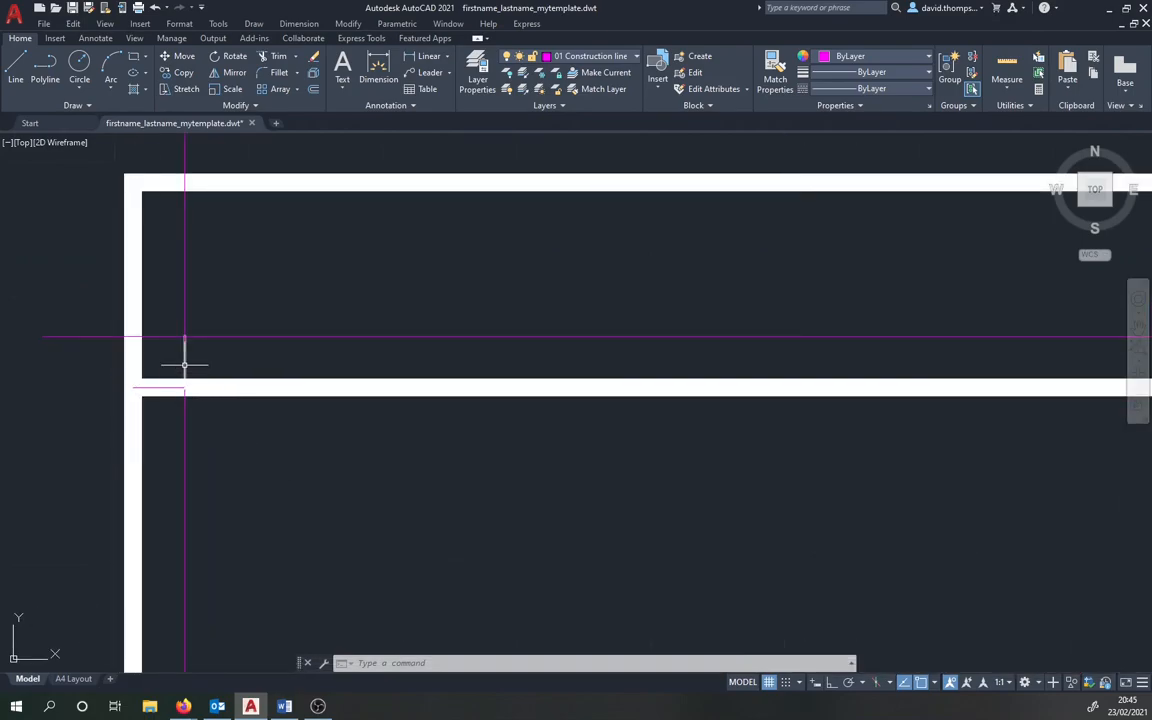
click(184, 363)
click(178, 73)
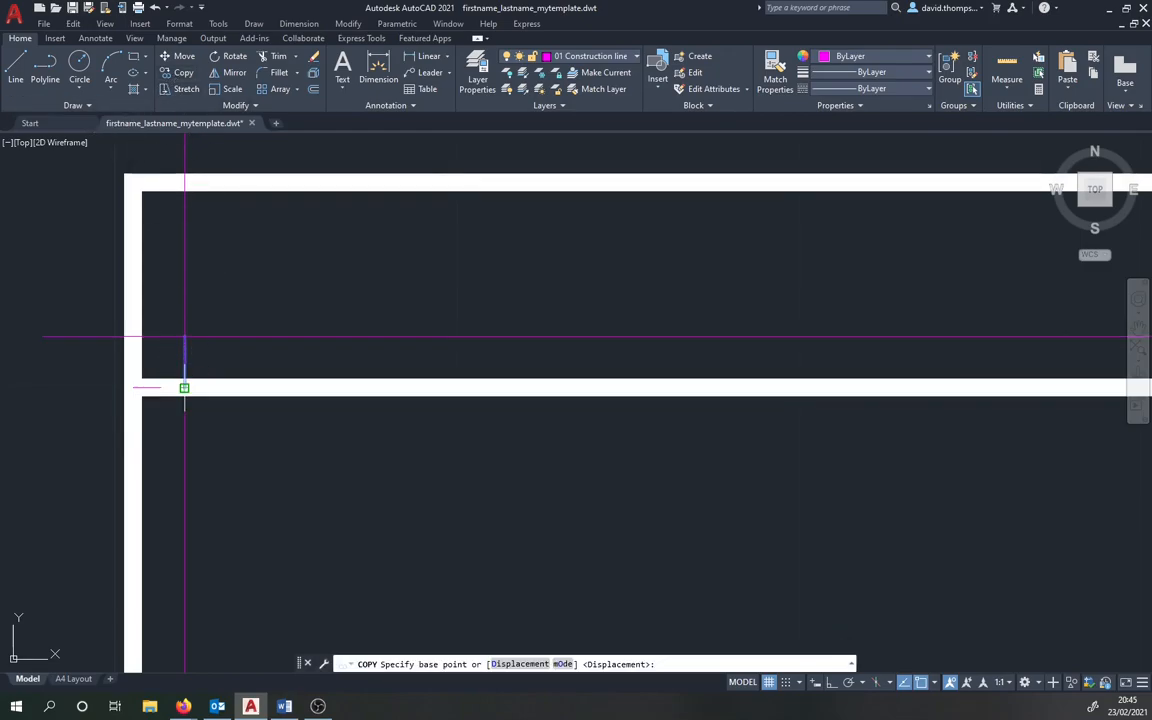
click(184, 388)
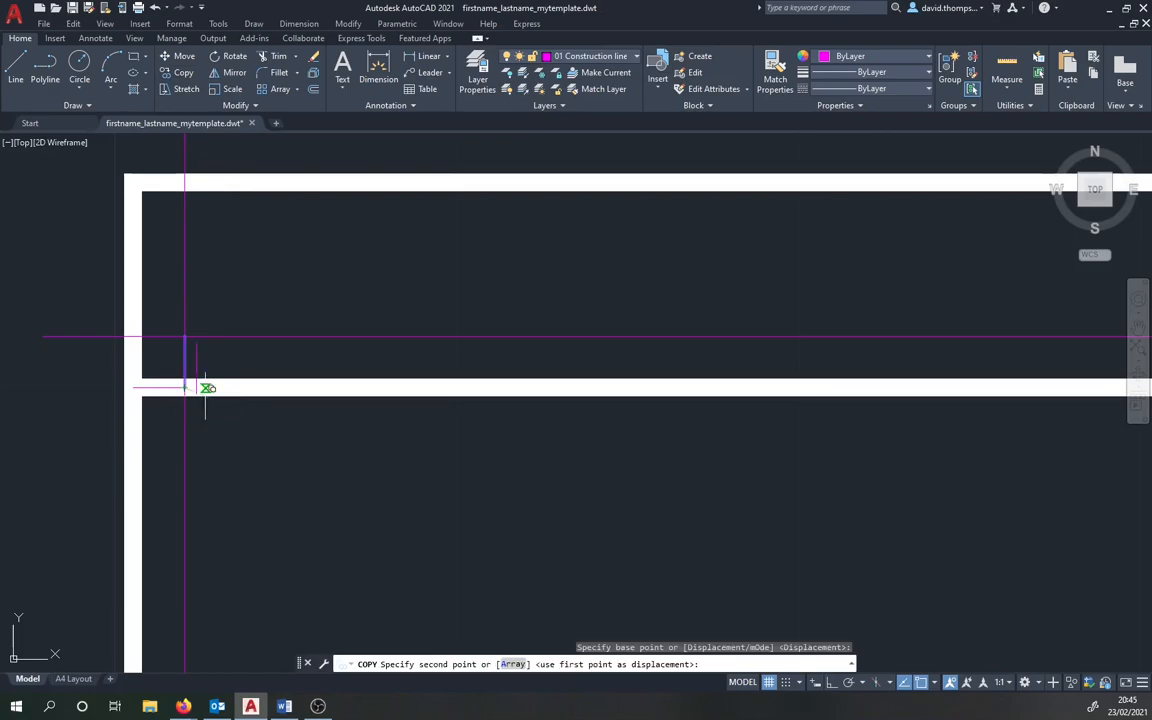
scroll(546, 432, down, 2)
middle_drag(830, 476, 216, 490)
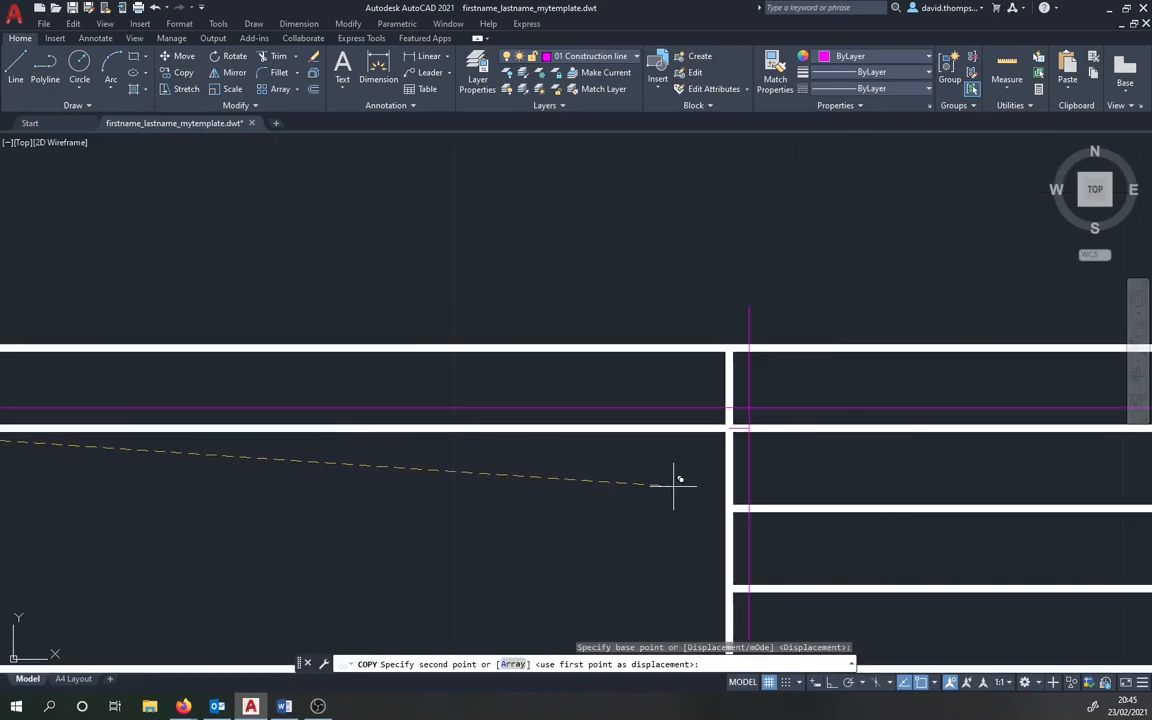
middle_drag(675, 478, 391, 437)
scroll(400, 445, up, 4)
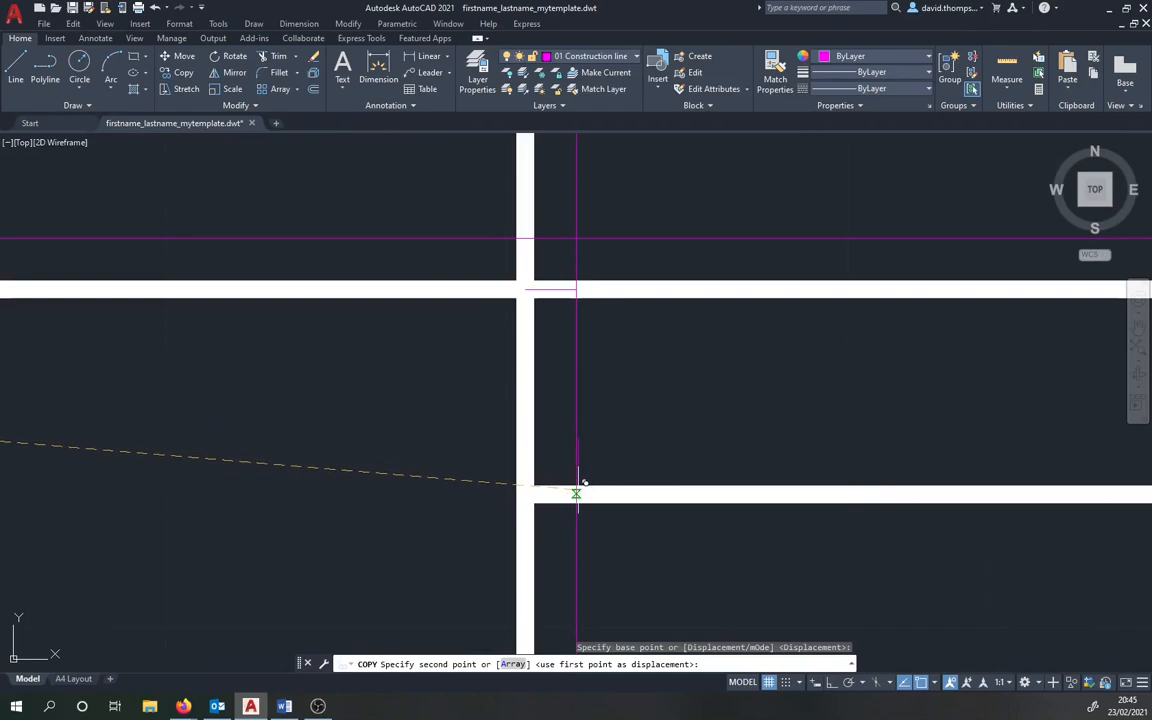
click(576, 492)
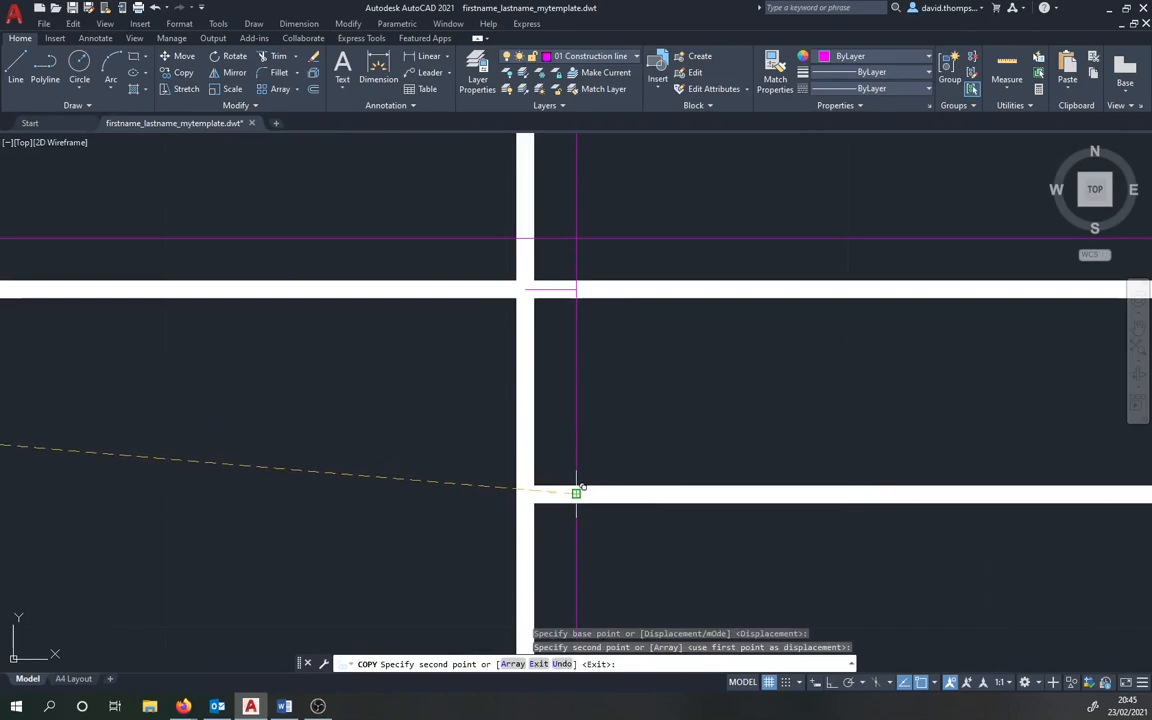
Step: Place two more copies of the short vertical line where the right column's construction line meets the next divider and the bottom border
middle_drag(694, 532, 604, 525)
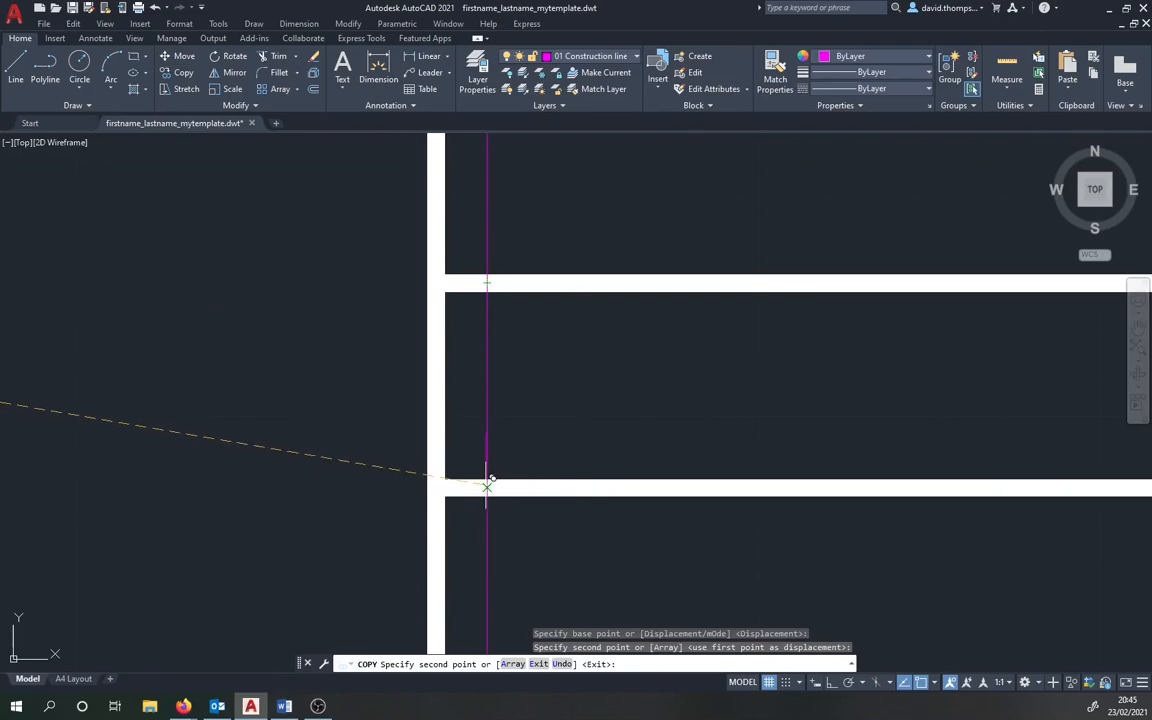
click(487, 477)
mouse_move(557, 583)
middle_down()
mouse_move(525, 440)
mouse_move(496, 411)
middle_up()
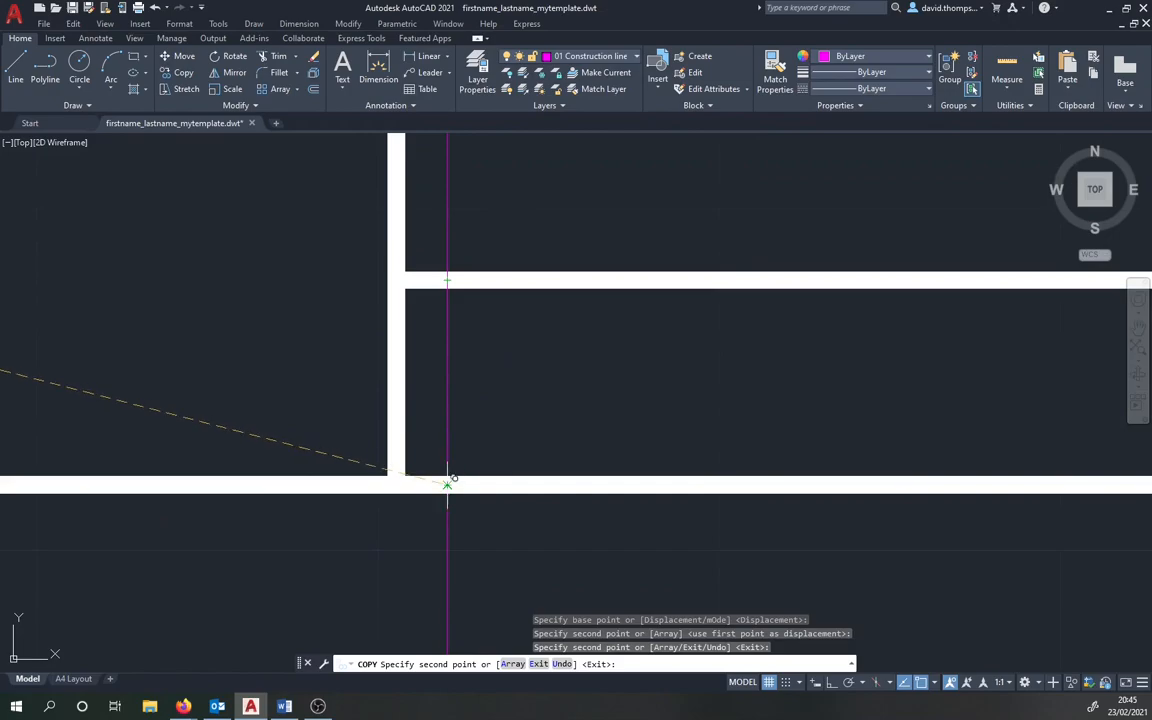
click(447, 482)
key(Escape)
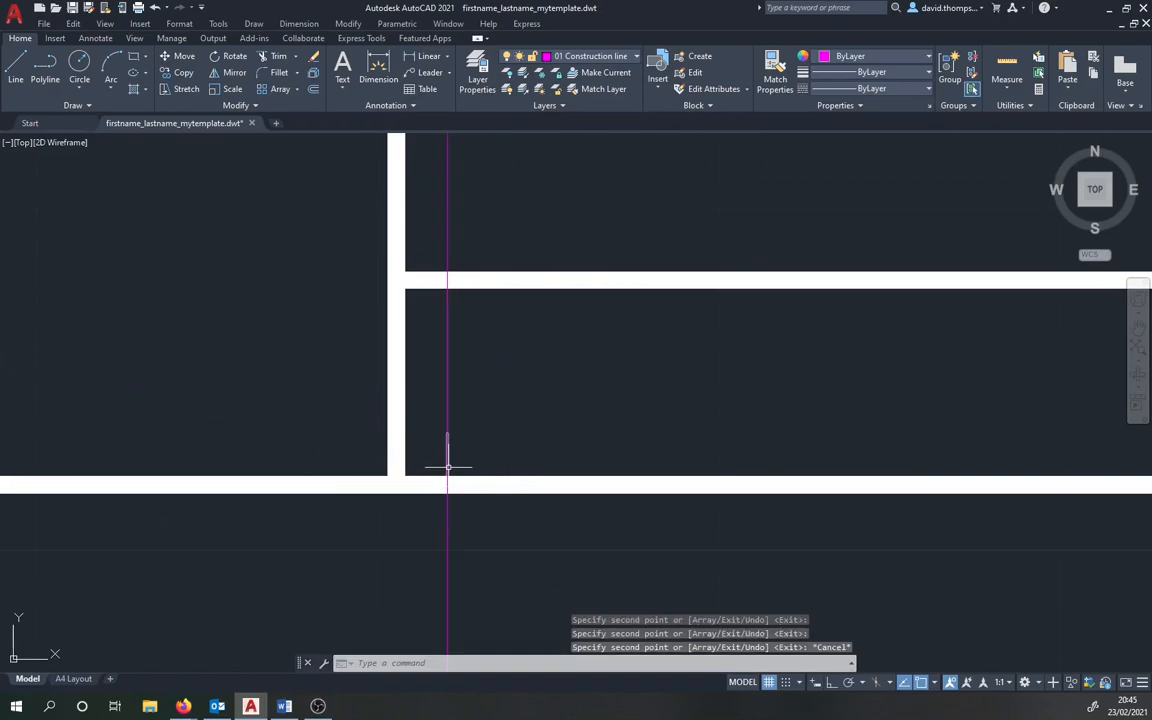
Step: With Ortho on, draw a horizontal line about 42.5 units long from the second row's short line's top end past the title block's right edge
scroll(520, 435, down, 4)
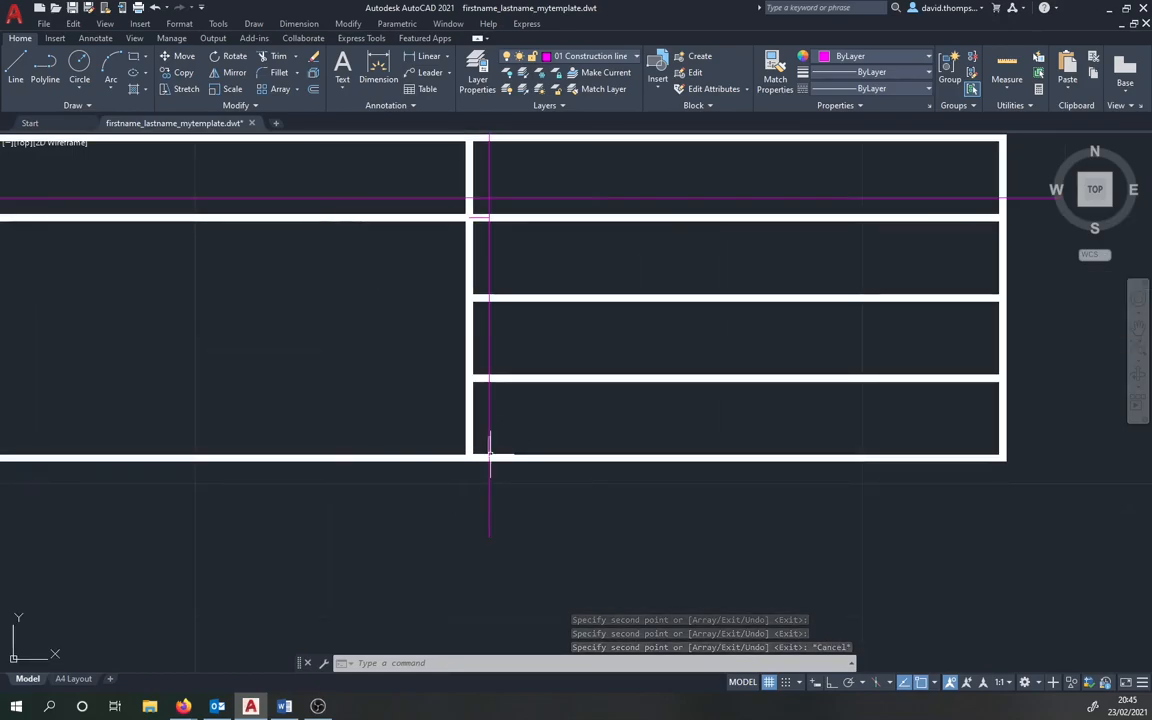
scroll(470, 400, down, 2)
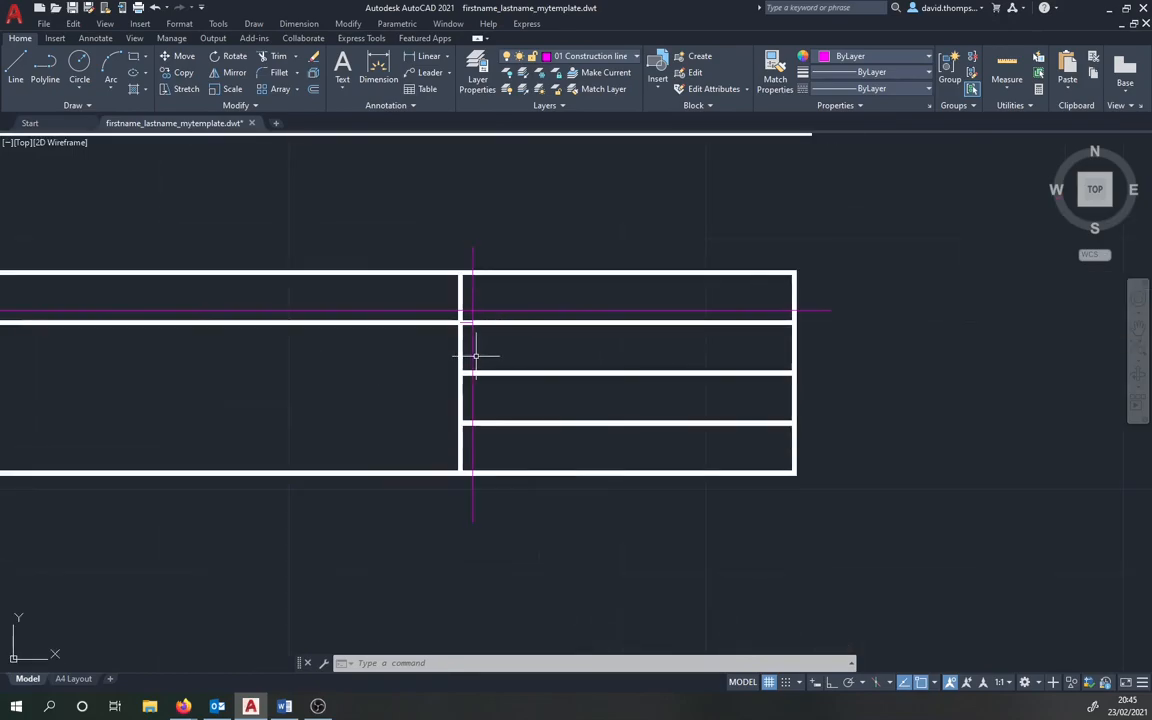
scroll(475, 395, up, 4)
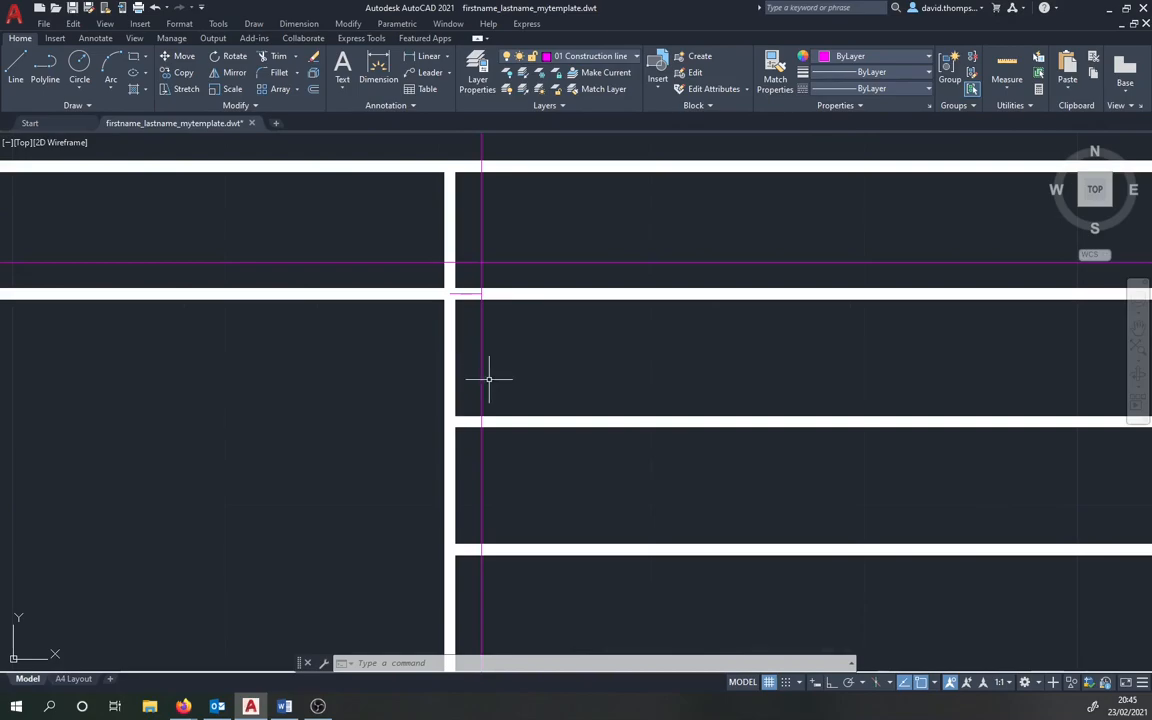
key(Return)
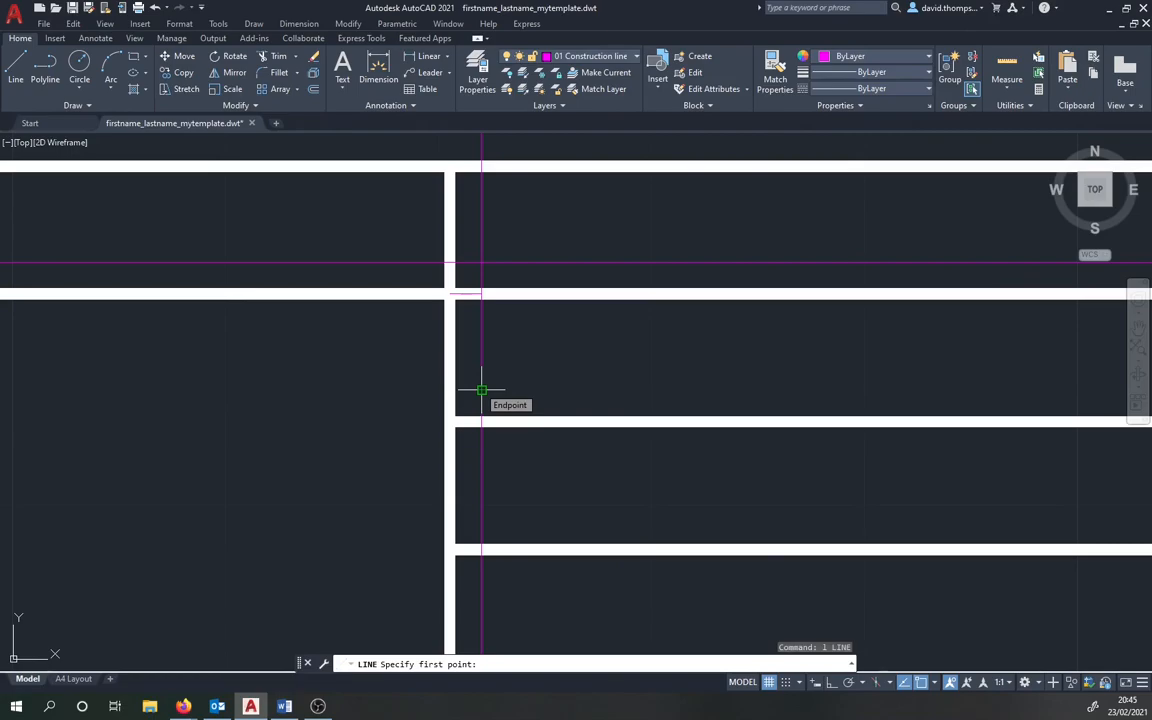
click(482, 390)
scroll(727, 380, down, 2)
middle_drag(850, 380, 583, 378)
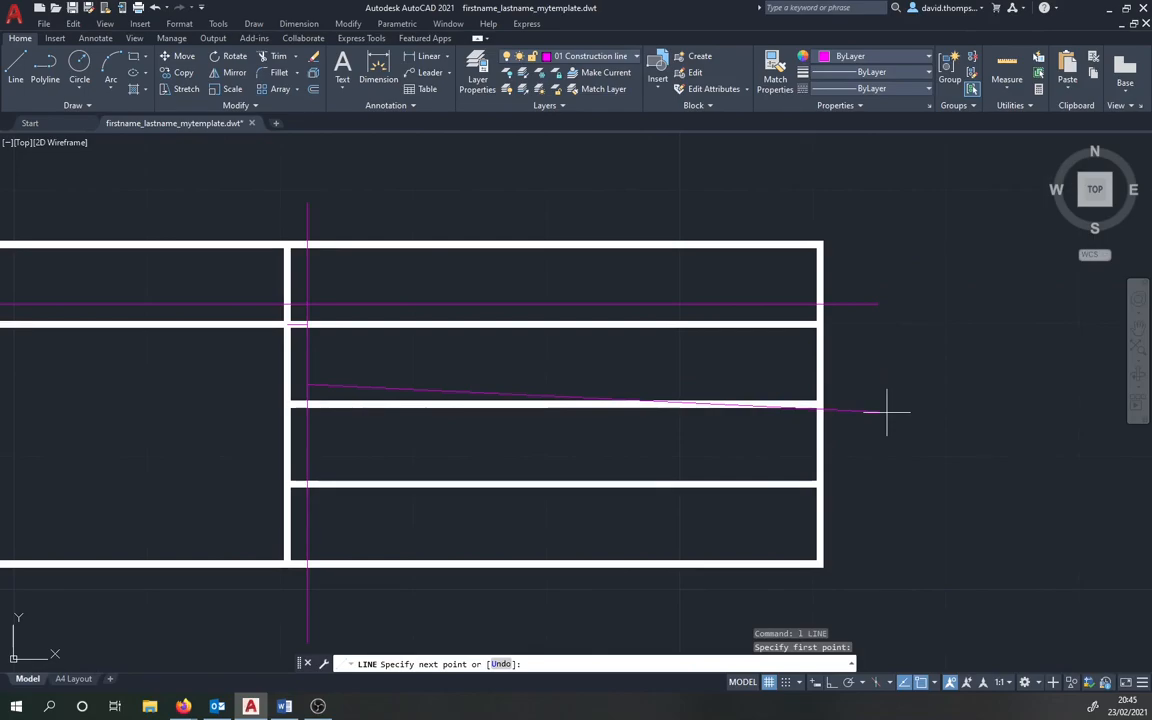
key(F8)
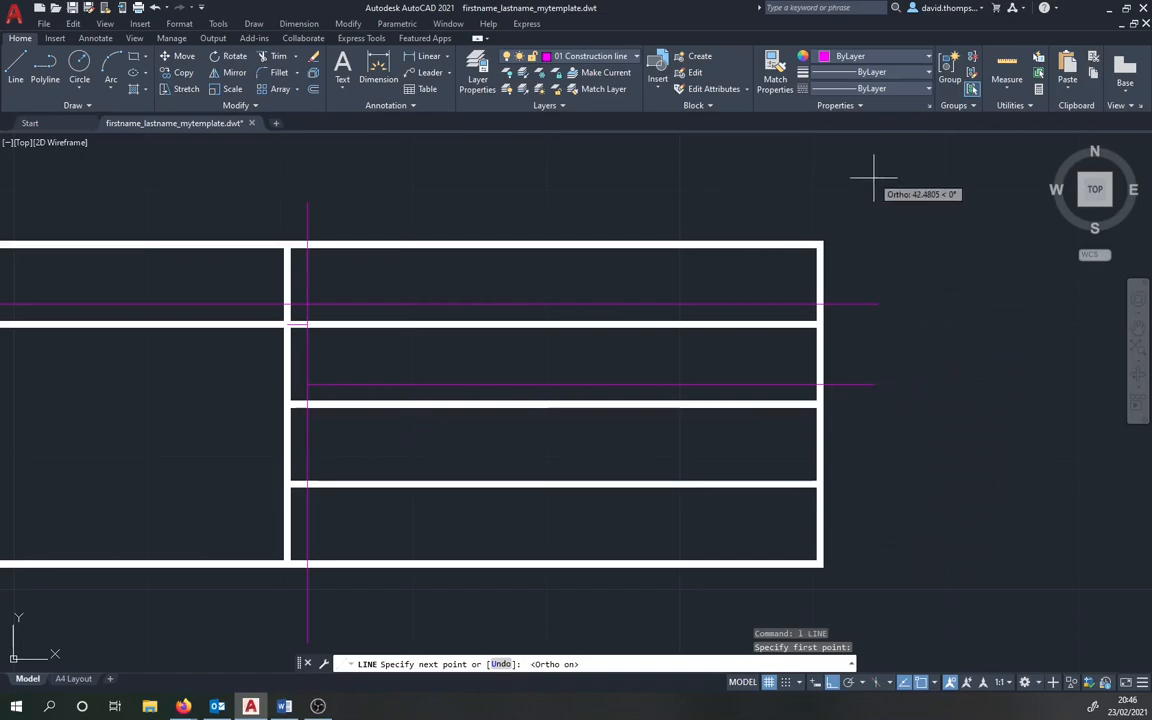
click(880, 384)
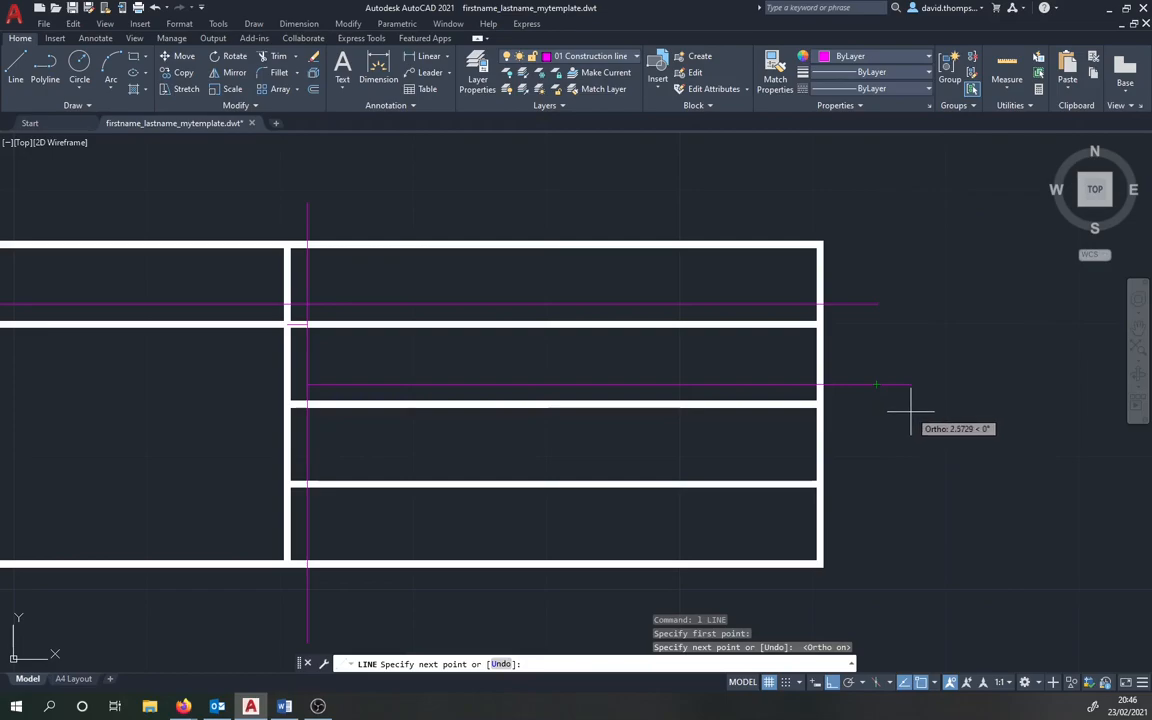
key(Escape)
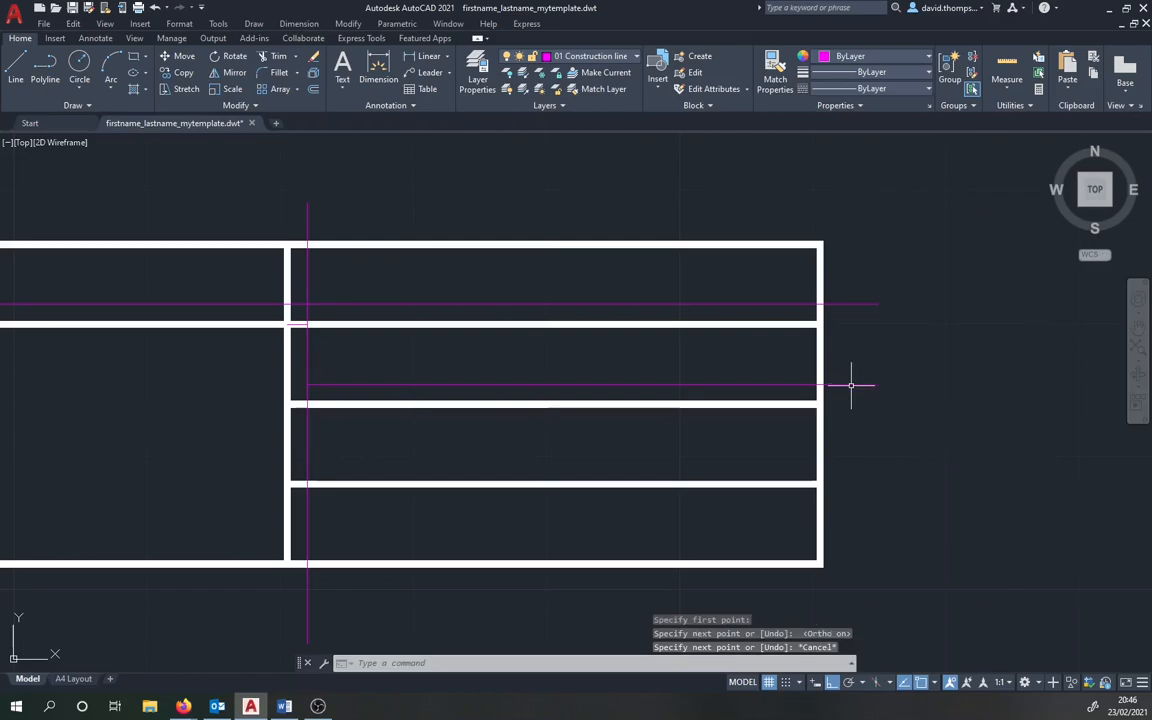
Step: Copy the second row's horizontal construction line by its left end to the short lines' top ends in the third and fourth rows
click(850, 384)
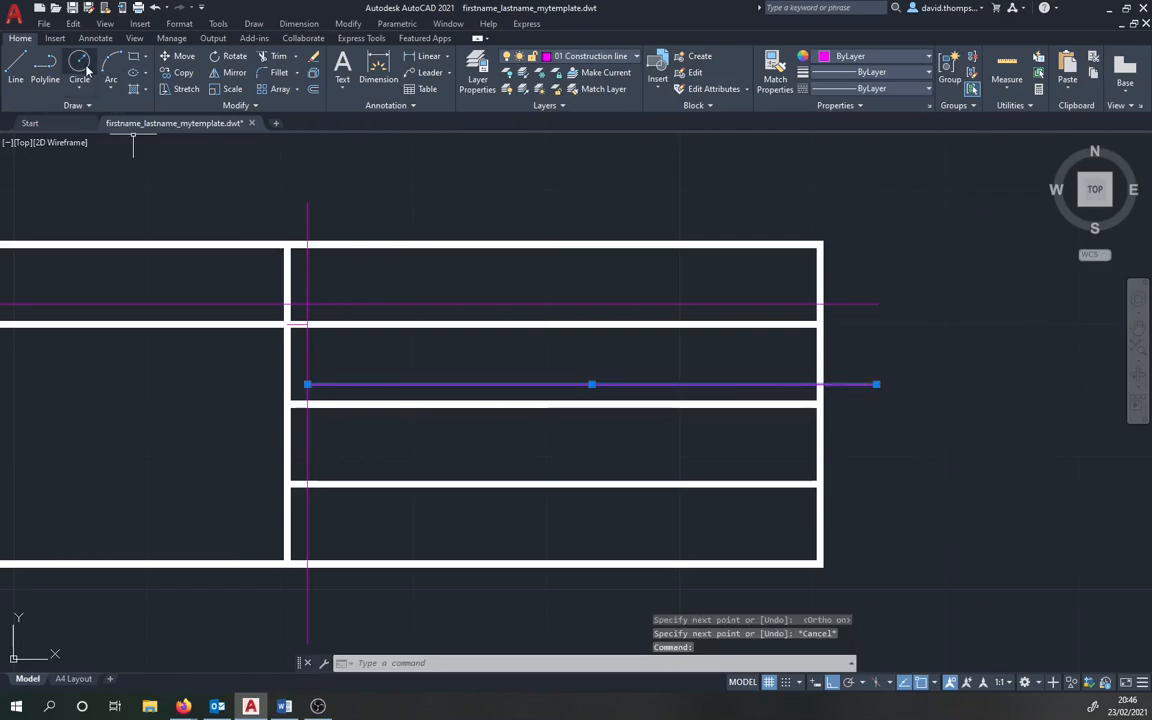
click(178, 74)
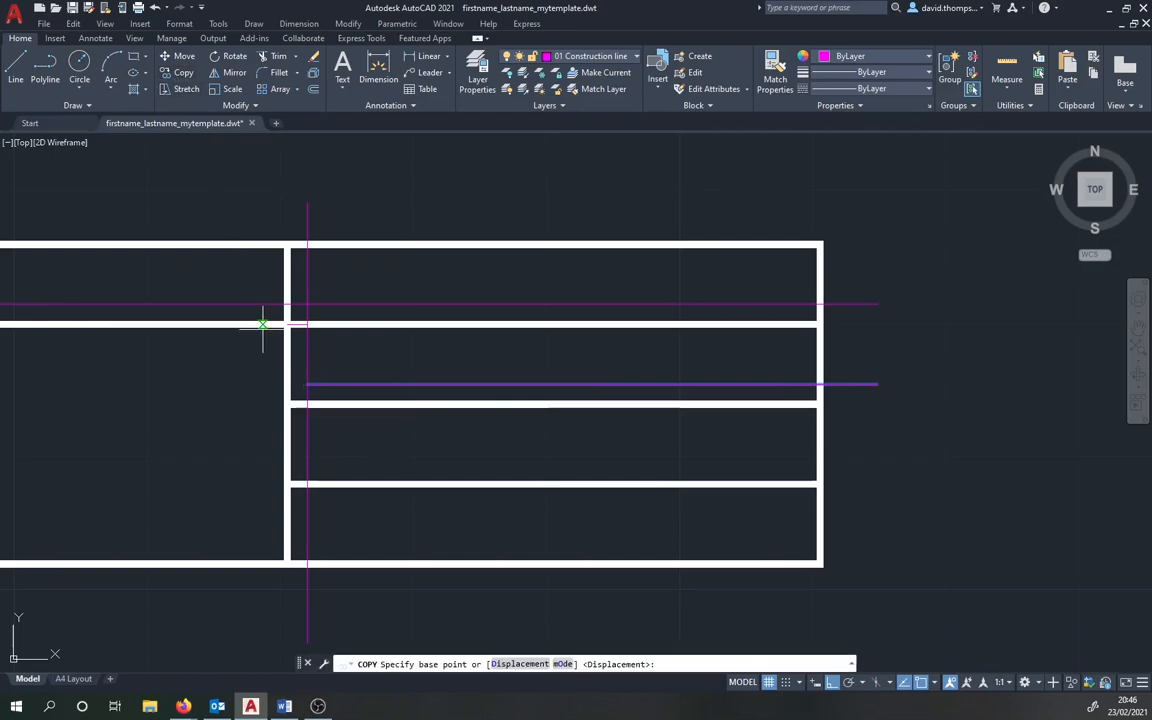
click(307, 384)
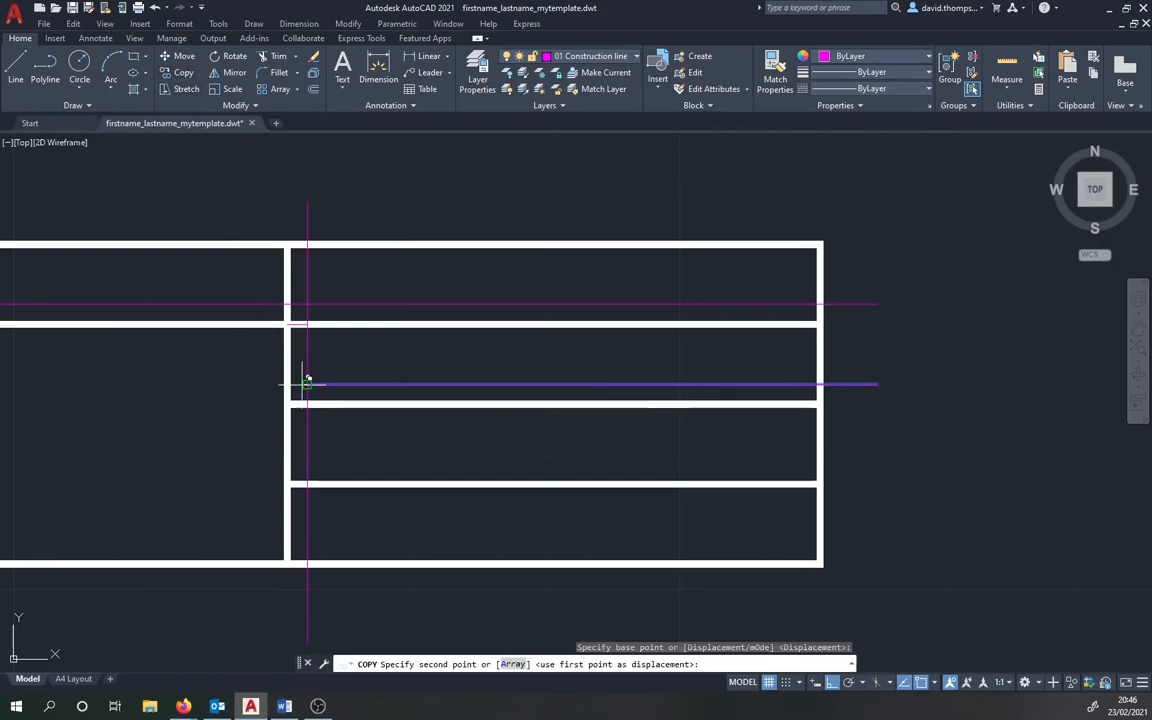
click(307, 463)
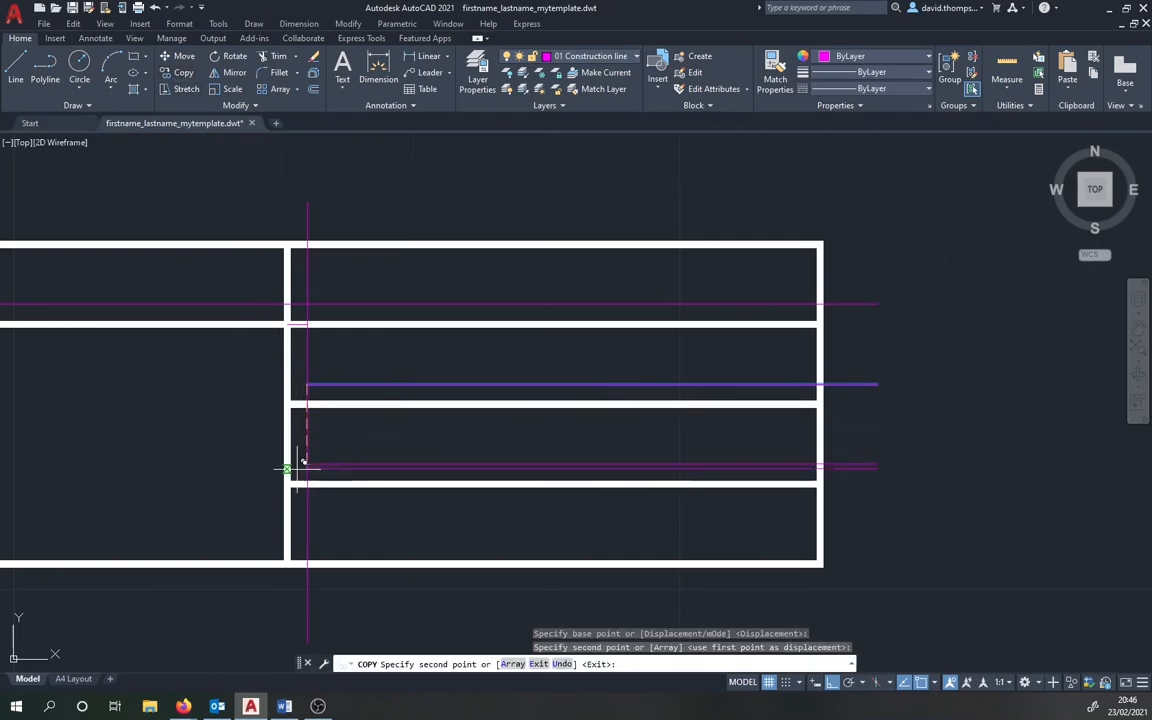
click(310, 541)
key(Escape)
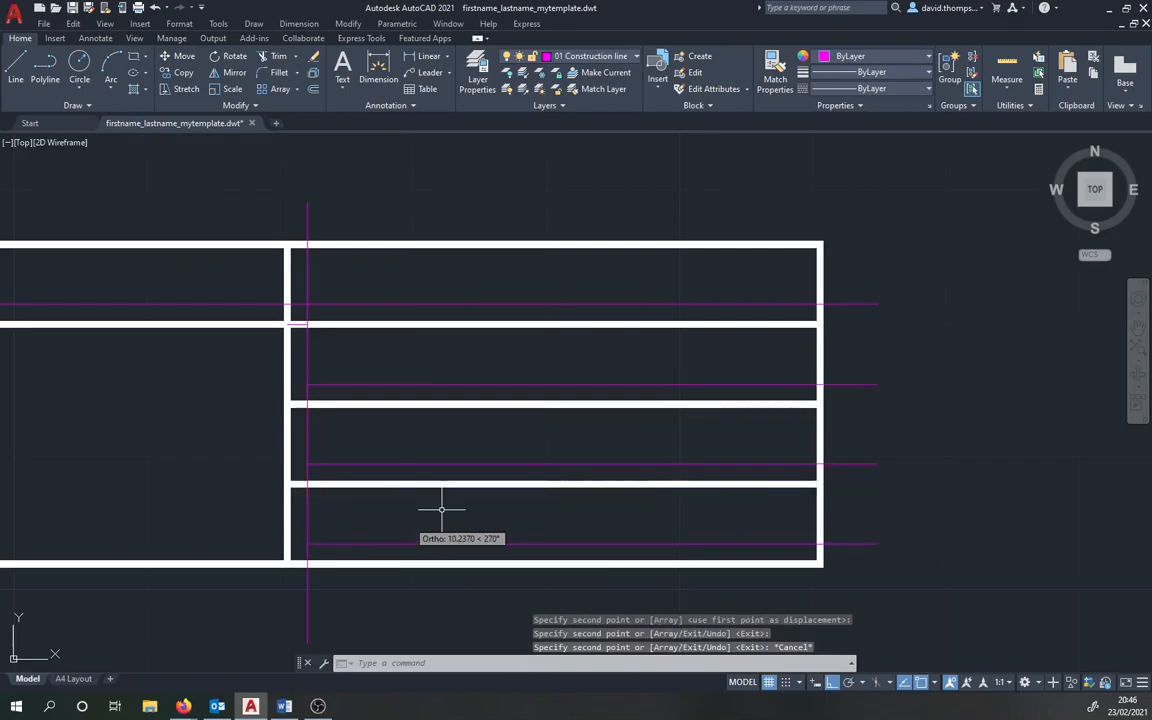
Step: Draw a vertical line along the left construction line from the title block's top border down to the first row's horizontal construction line
scroll(450, 500, down, 3)
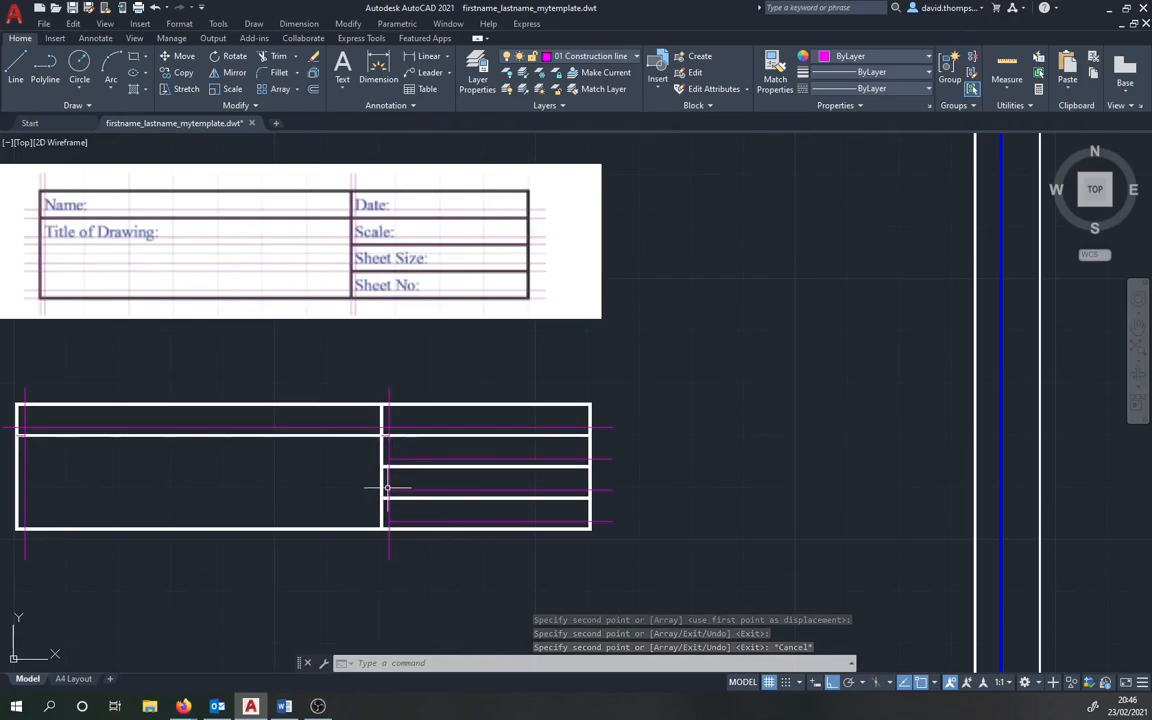
middle_drag(66, 455, 491, 437)
scroll(437, 424, up, 2)
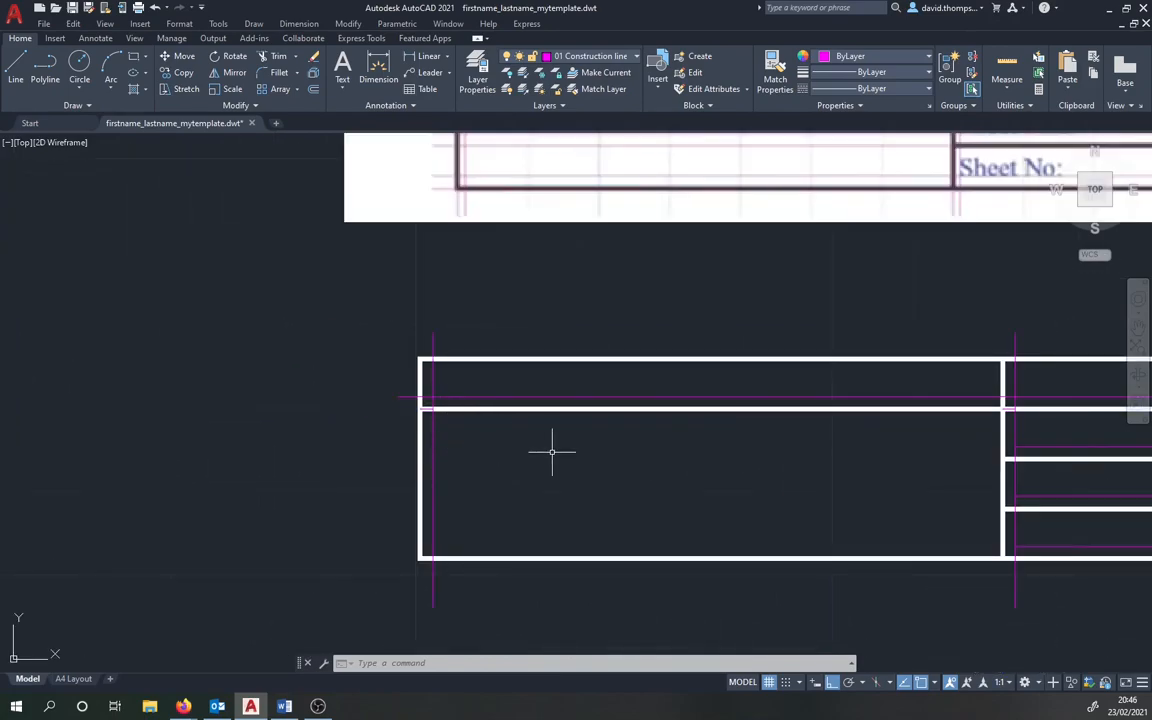
middle_drag(449, 372, 325, 527)
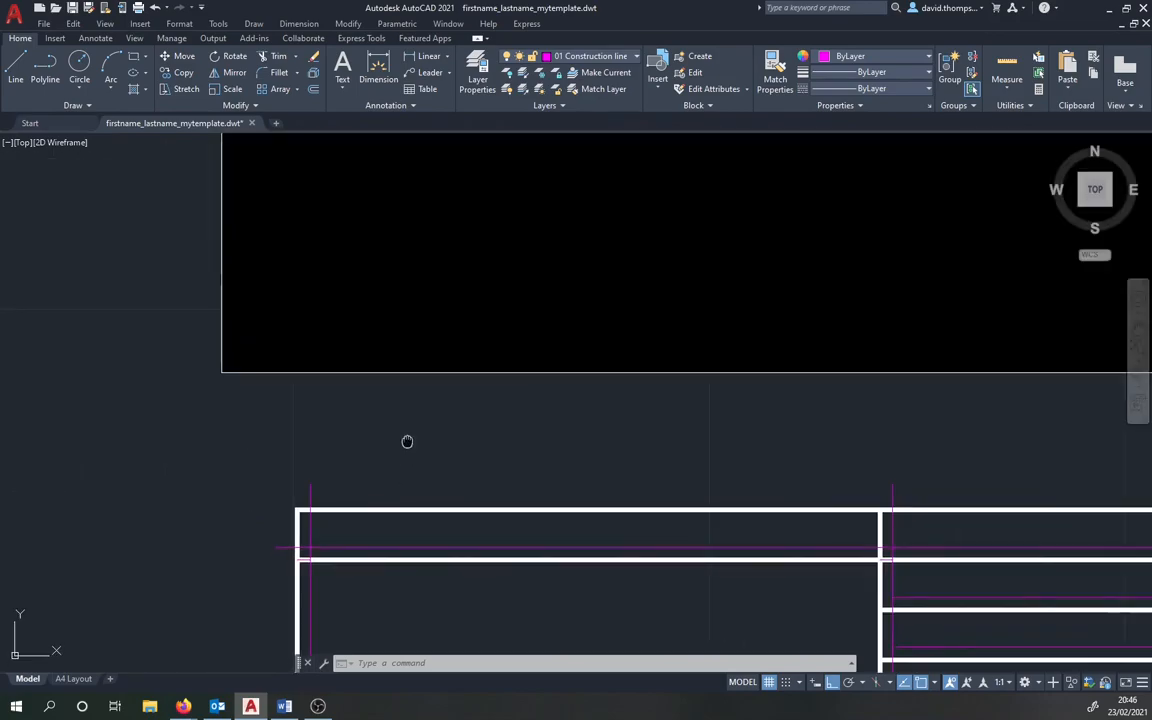
middle_drag(406, 442, 406, 303)
scroll(333, 386, up, 2)
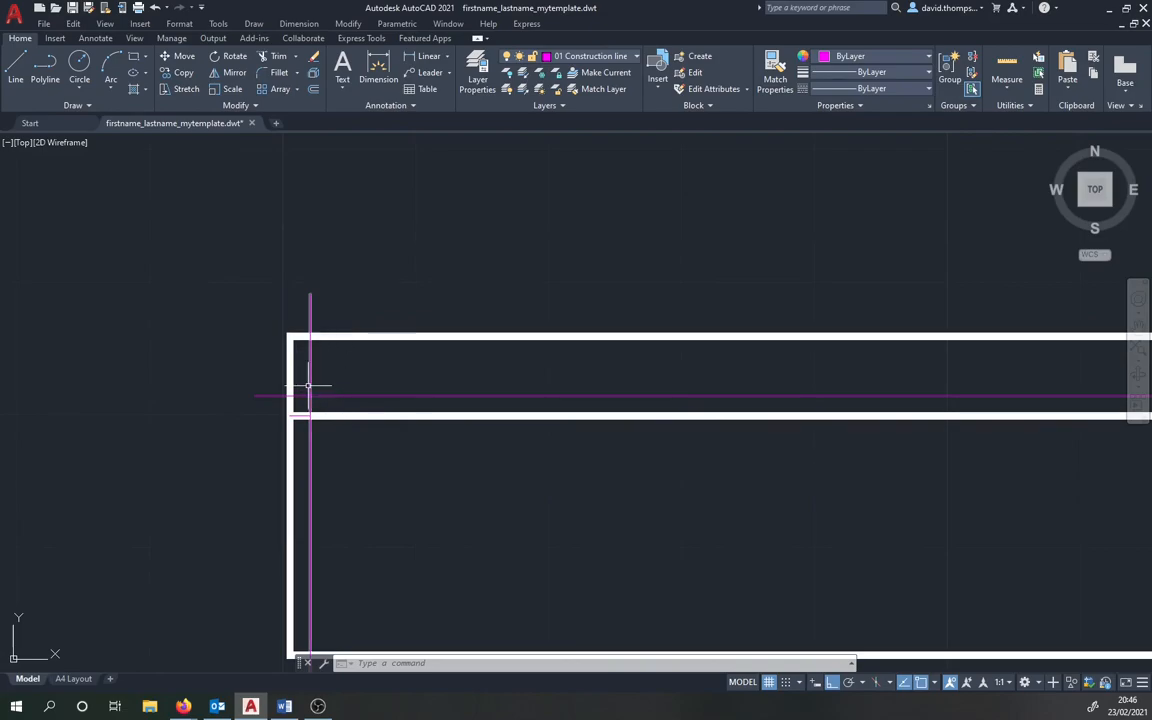
text(L)
key(Return)
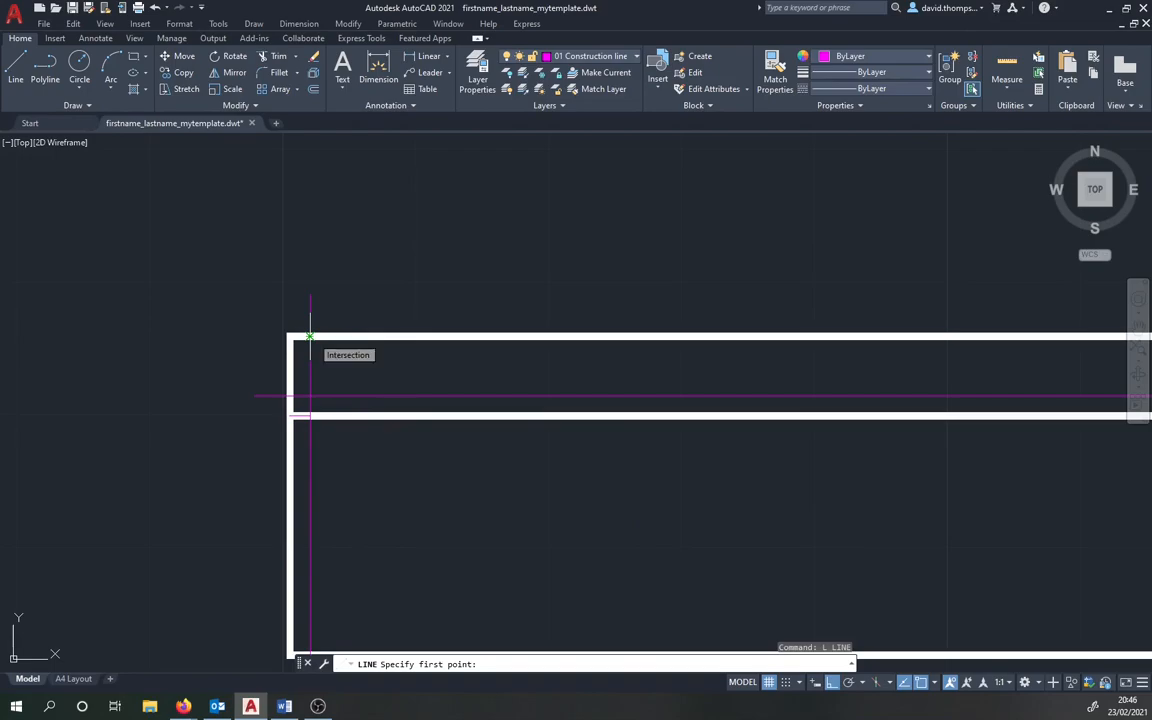
click(310, 337)
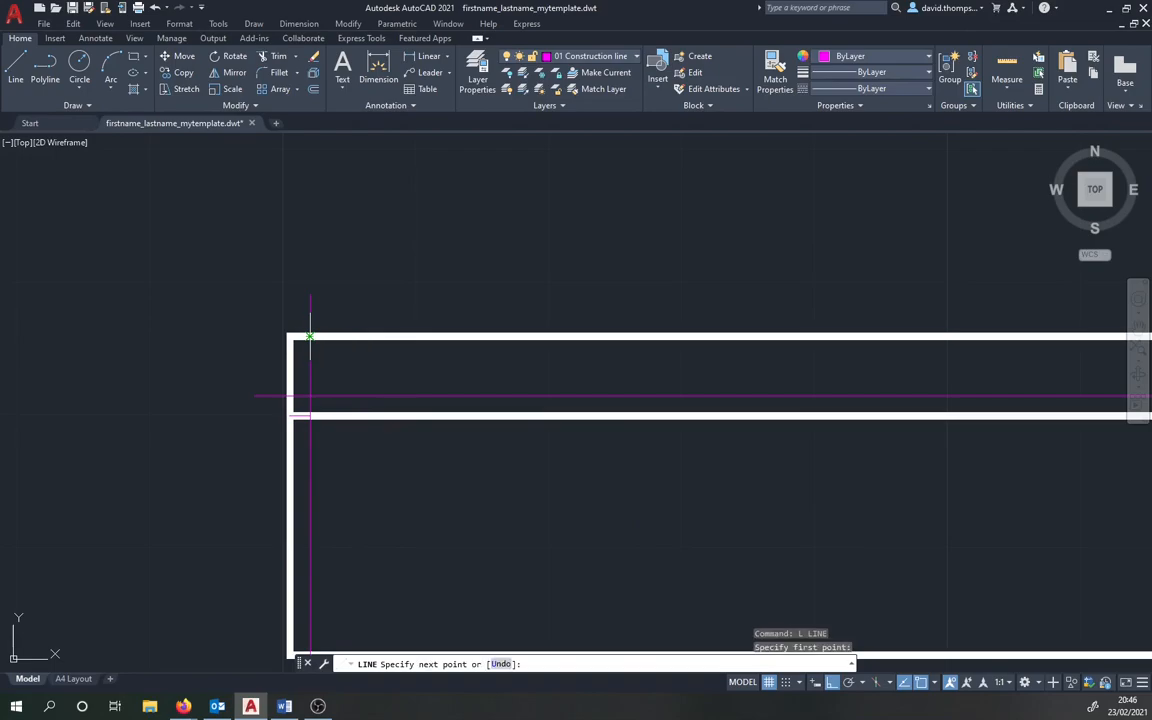
click(310, 397)
key(Escape)
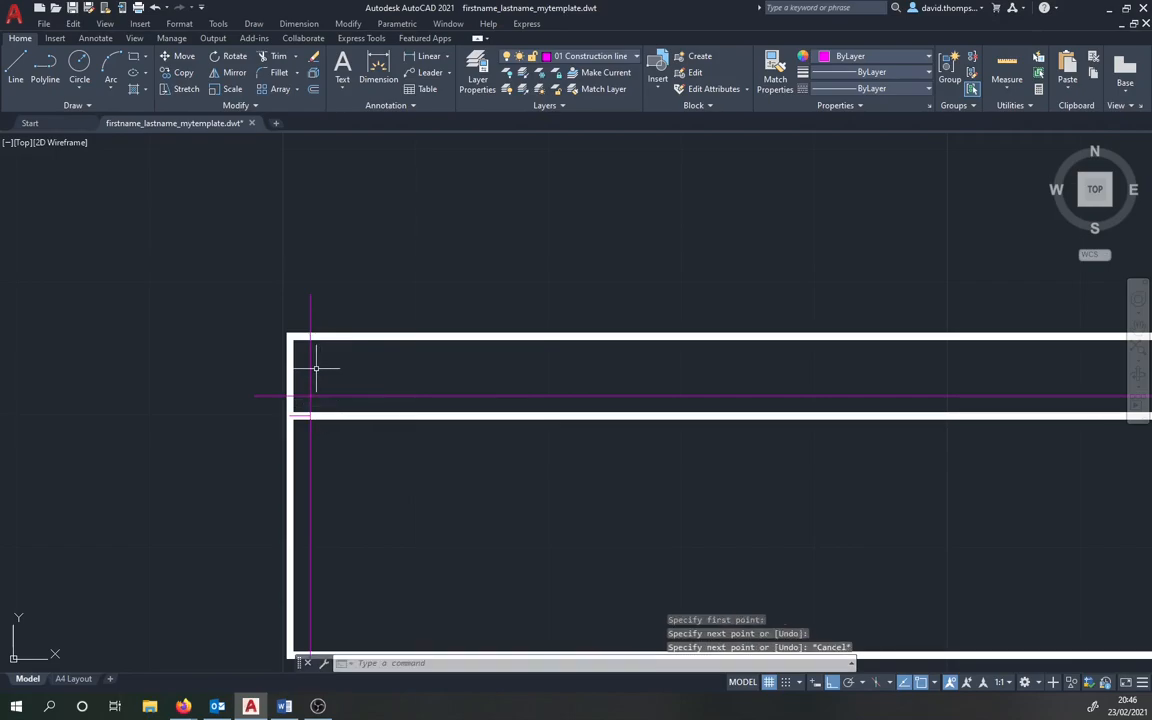
Step: Move the new short vertical line straight down so its top end sits on the divider below the first row
click(310, 368)
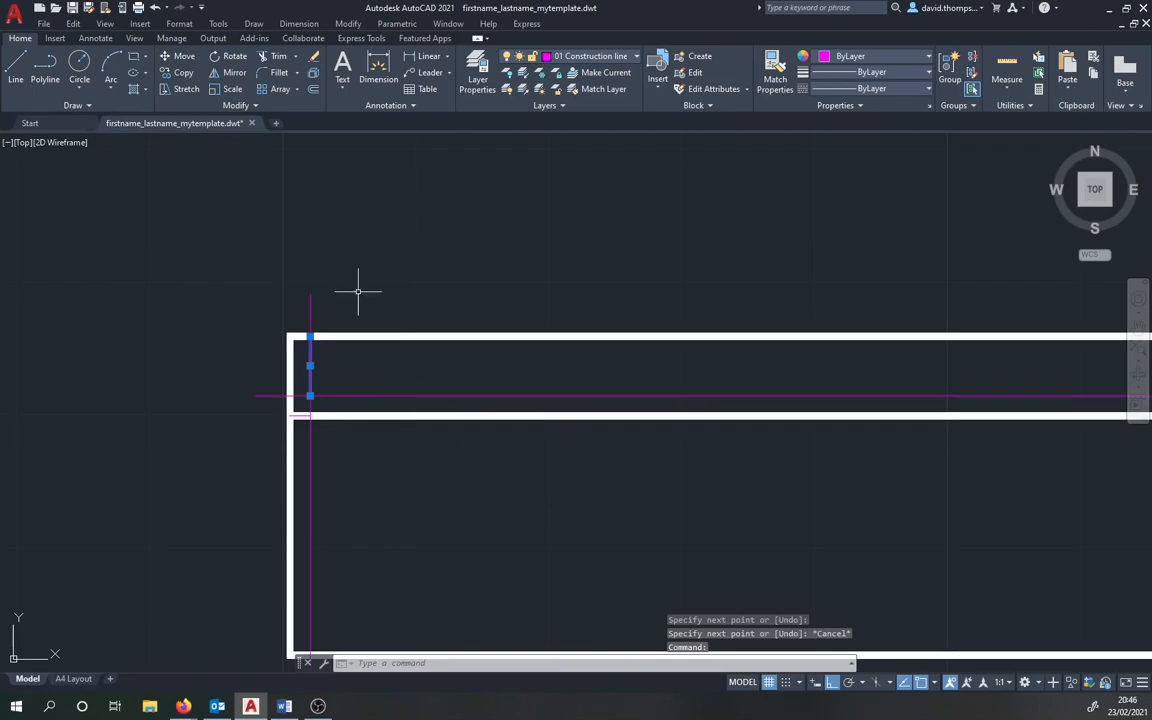
click(180, 56)
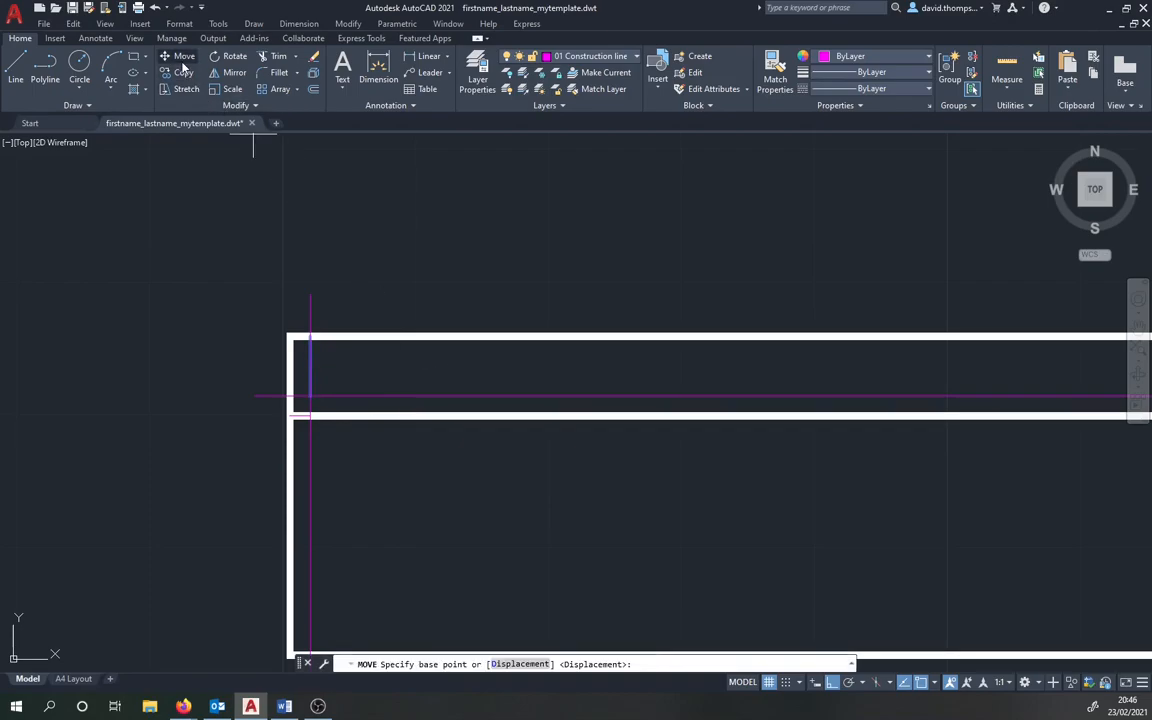
click(310, 337)
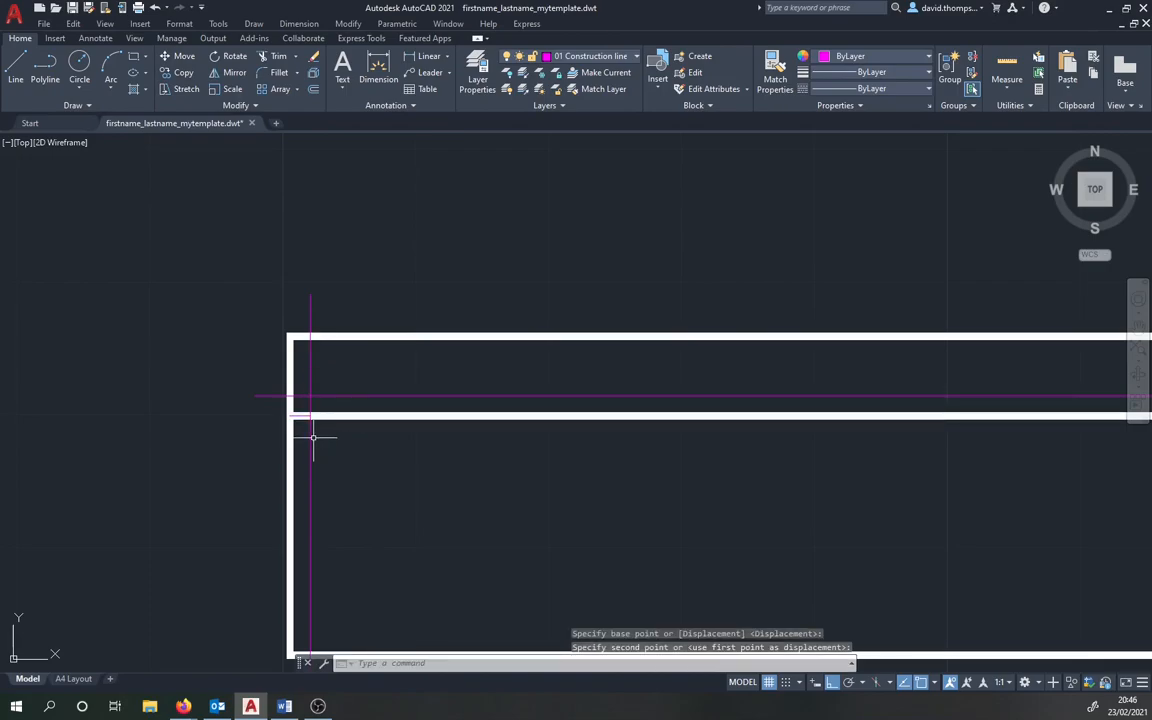
click(310, 437)
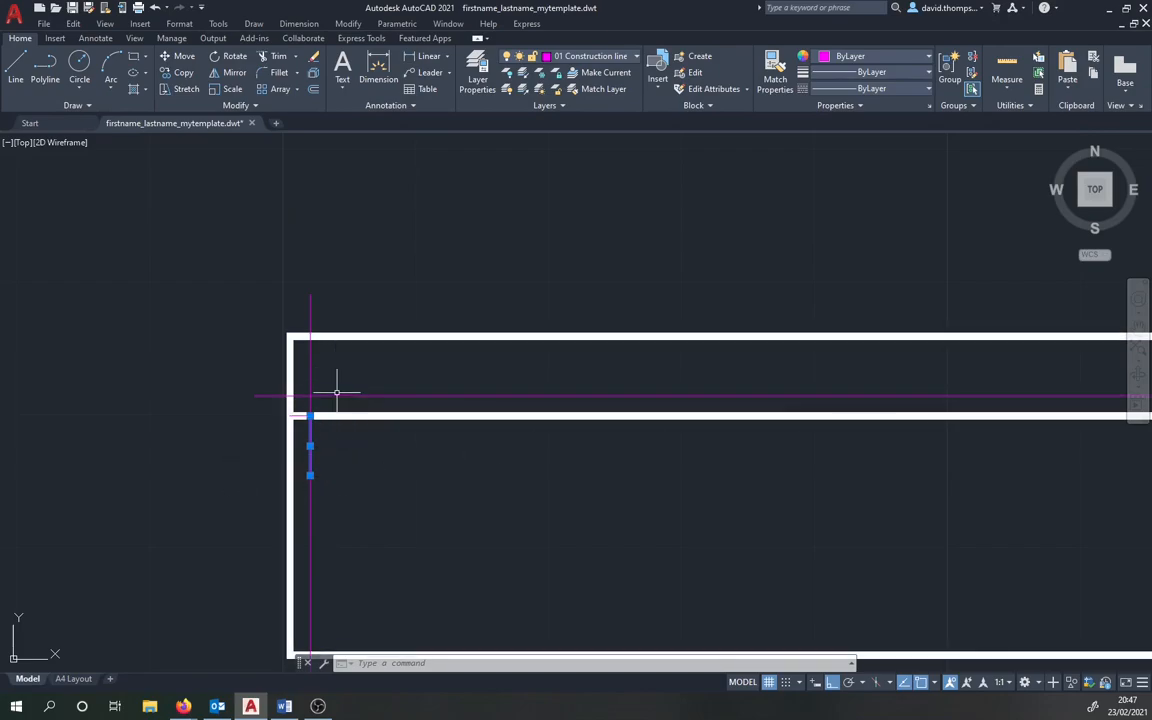
key(Escape)
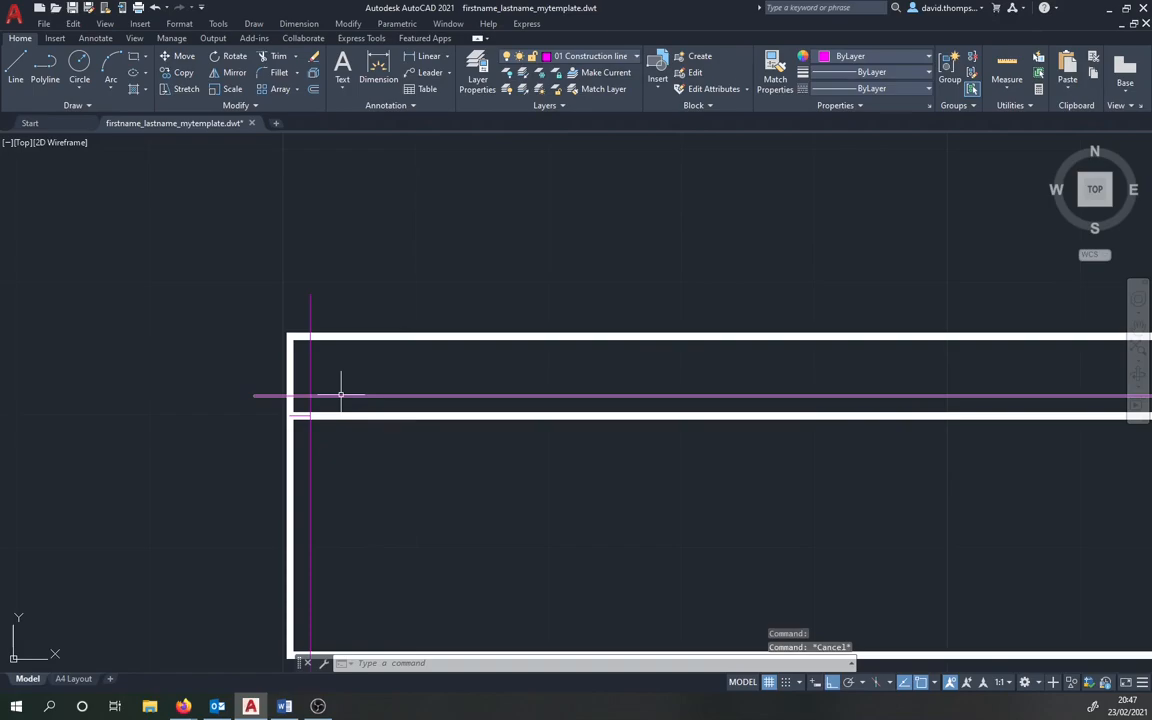
Step: Copy the first row's horizontal construction line from its crossing with the left vertical line down to the short vertical line's bottom end
click(265, 395)
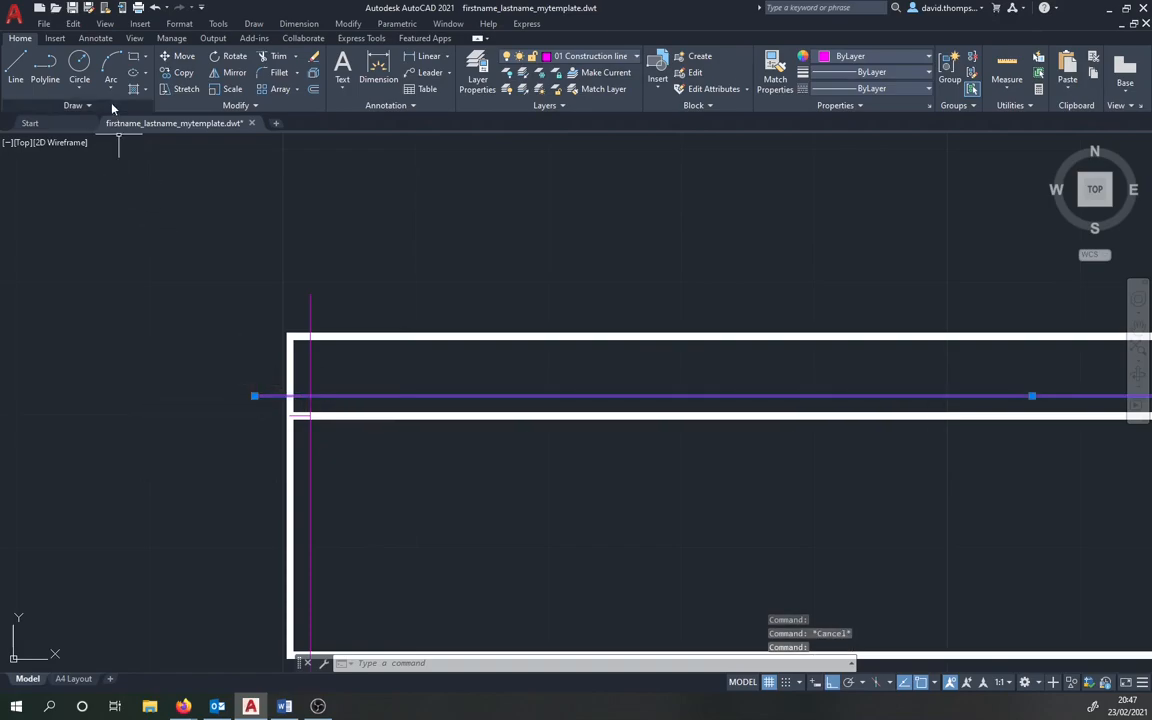
click(172, 72)
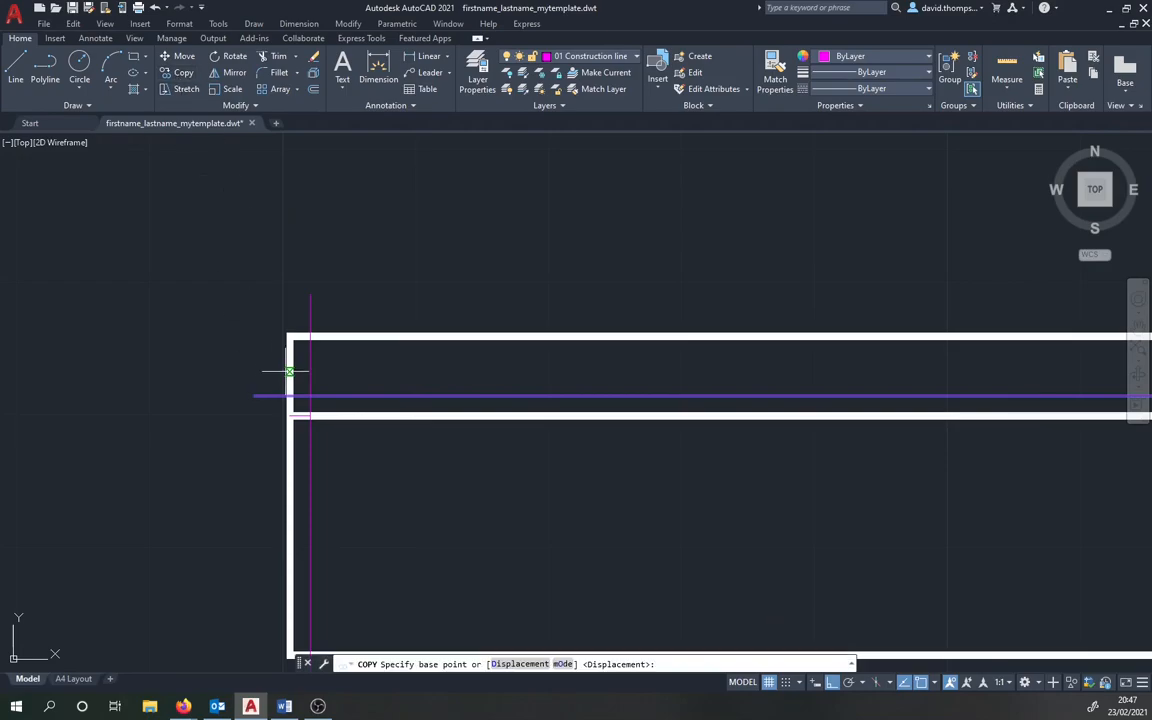
click(309, 396)
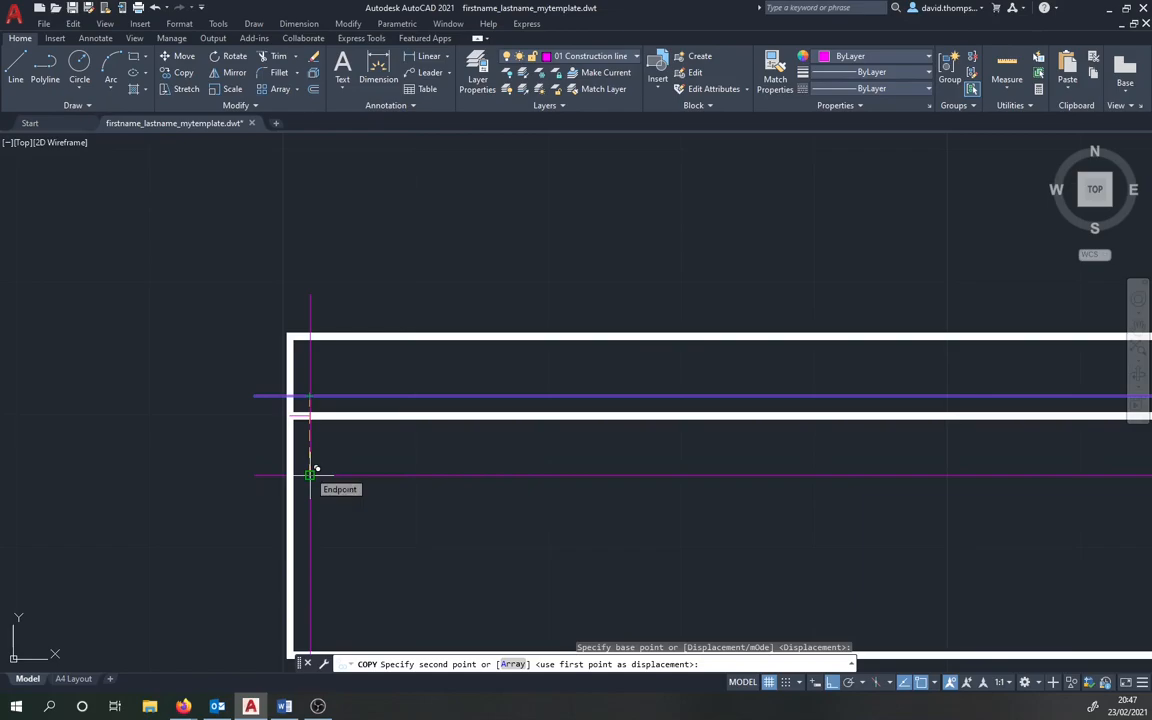
click(310, 474)
key(Escape)
Step: Place single-line text "Name:" with height 2.5 and rotation 0 where the first row's horizontal and left vertical construction lines cross
scroll(615, 478, down, 4)
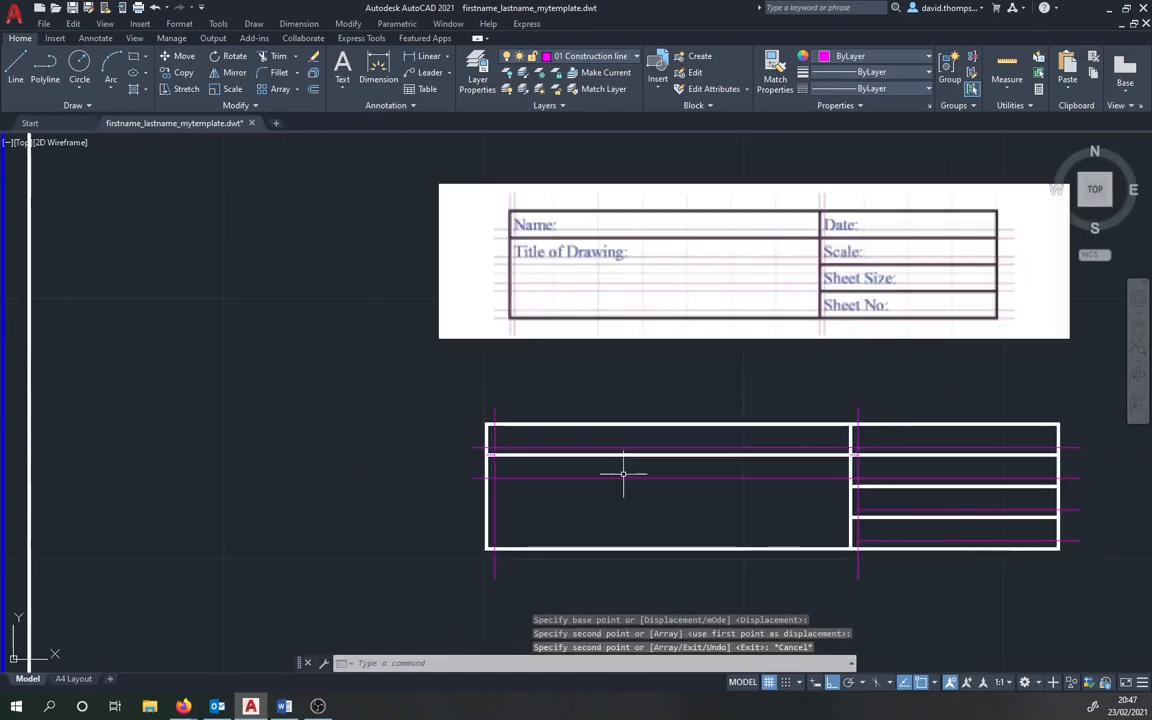
middle_drag(884, 494, 694, 494)
scroll(560, 468, up, 5)
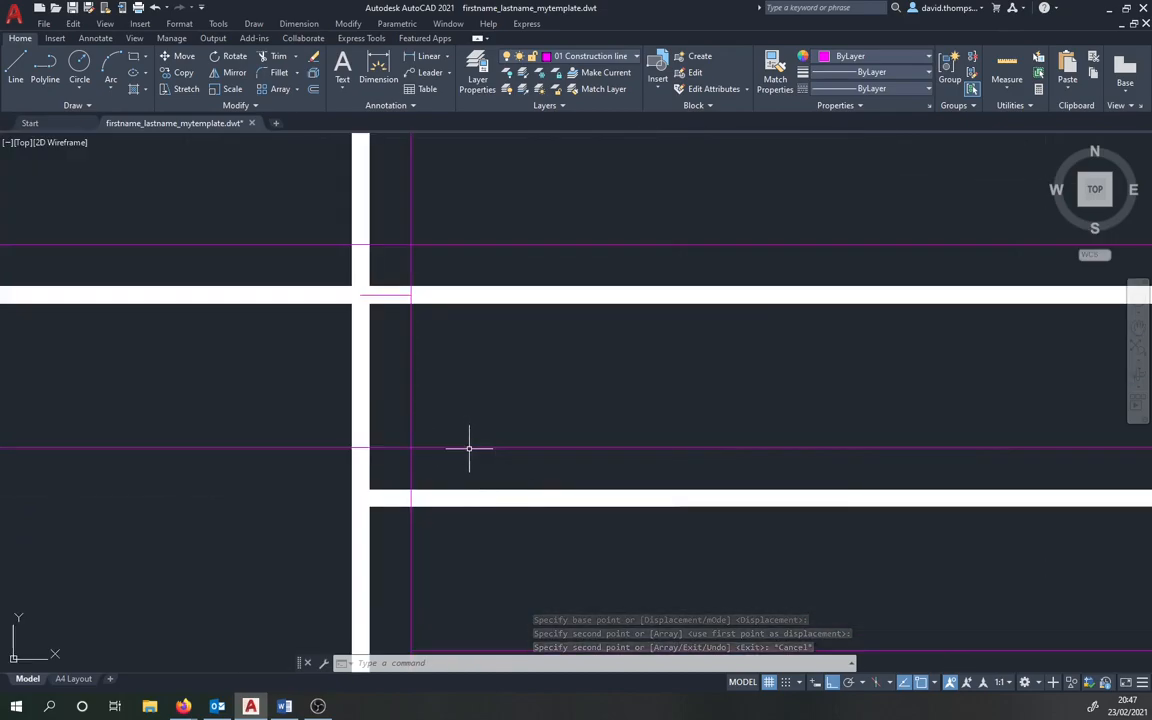
scroll(469, 448, down, 4)
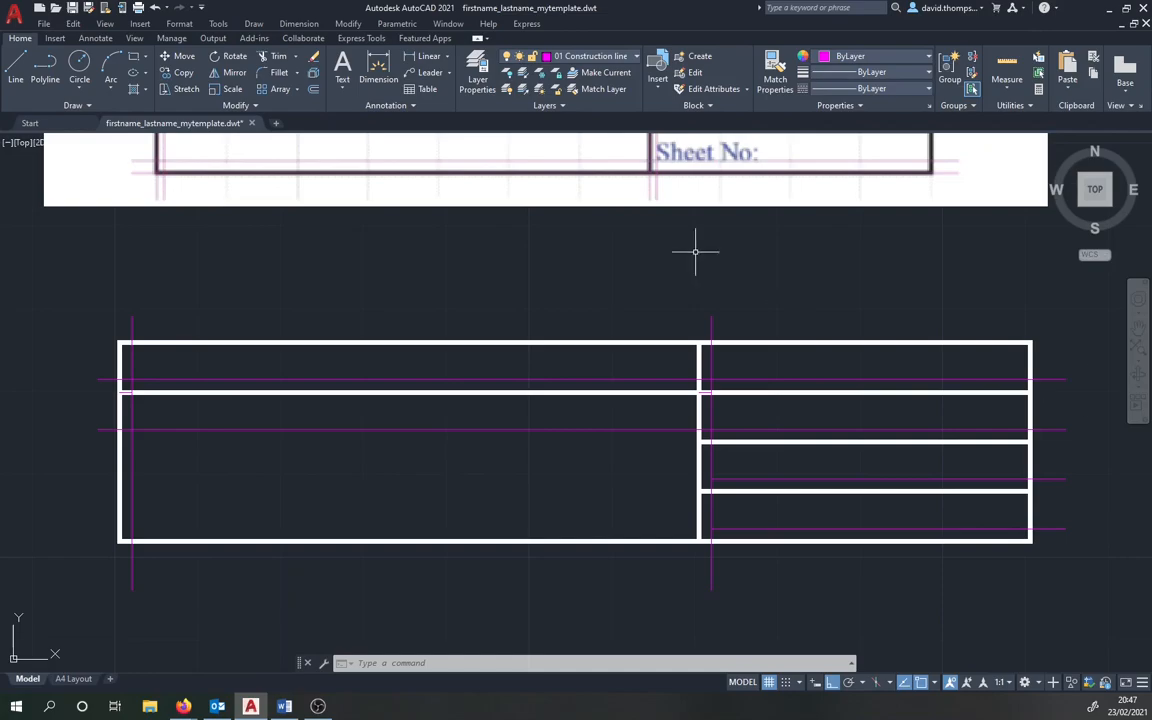
click(345, 92)
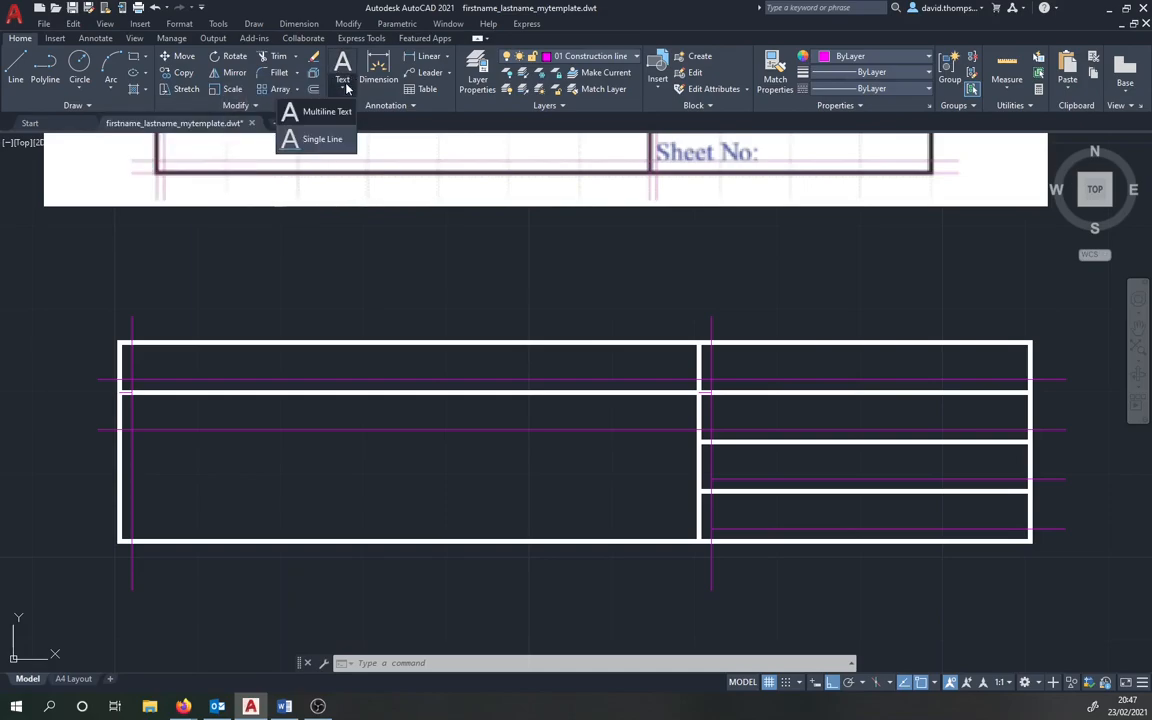
click(327, 140)
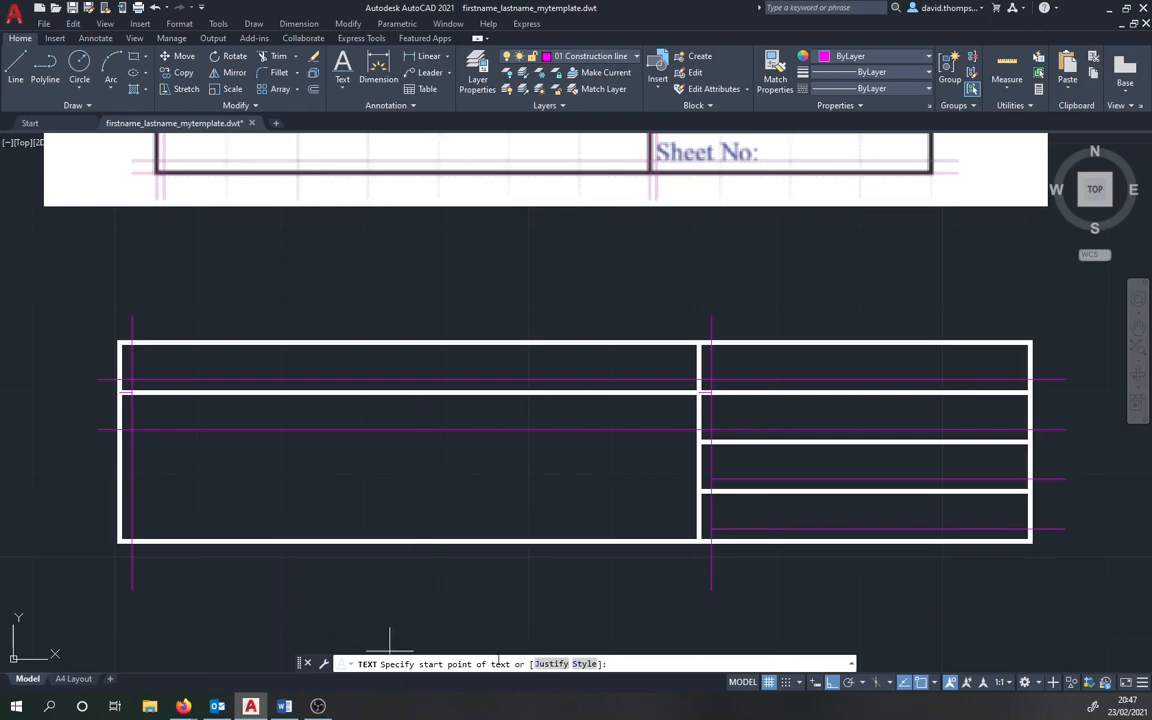
scroll(138, 365, up, 2)
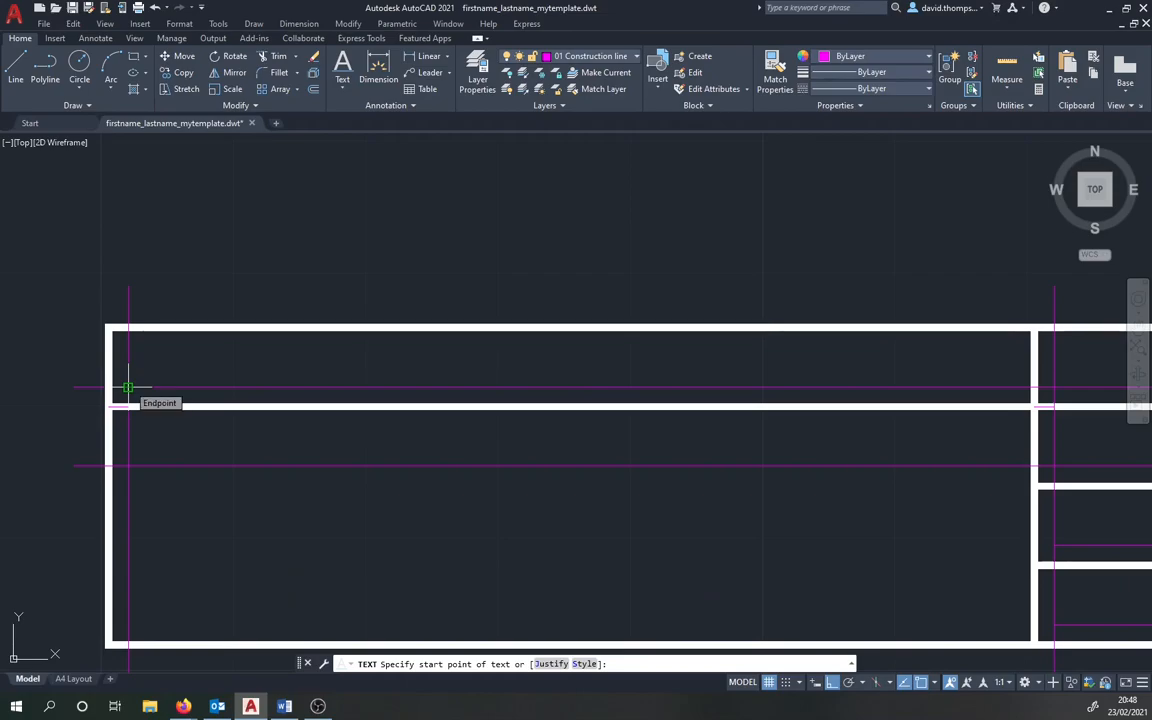
click(128, 388)
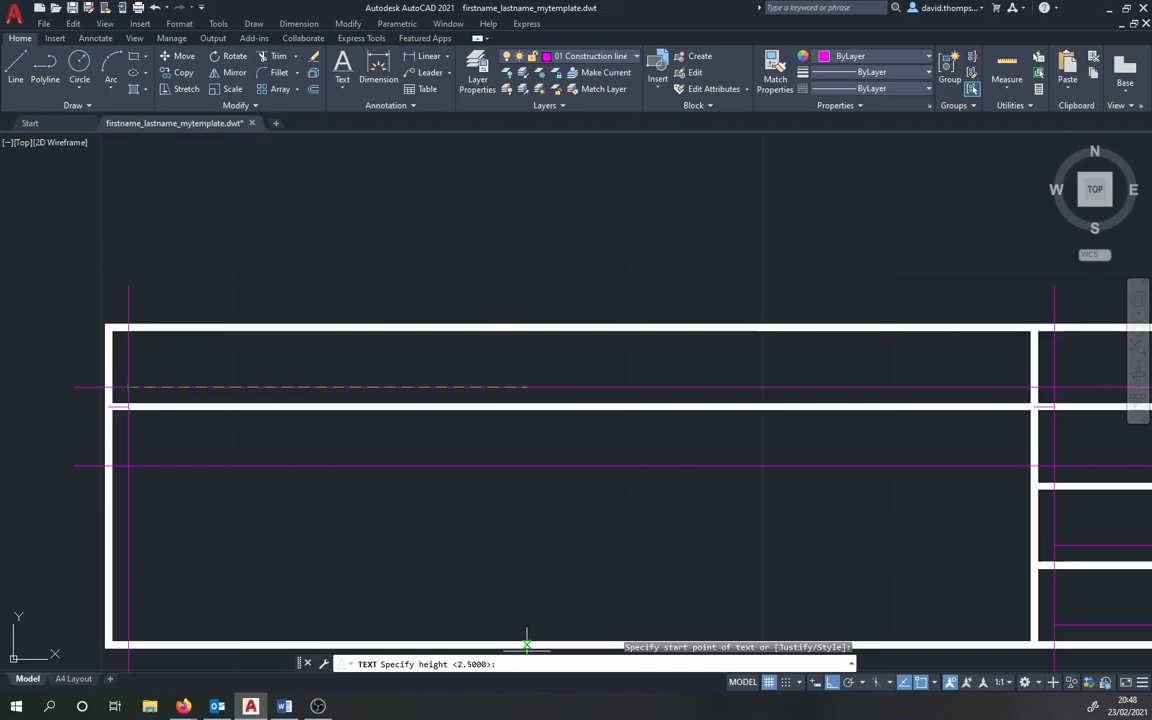
text(2.5)
key(Return)
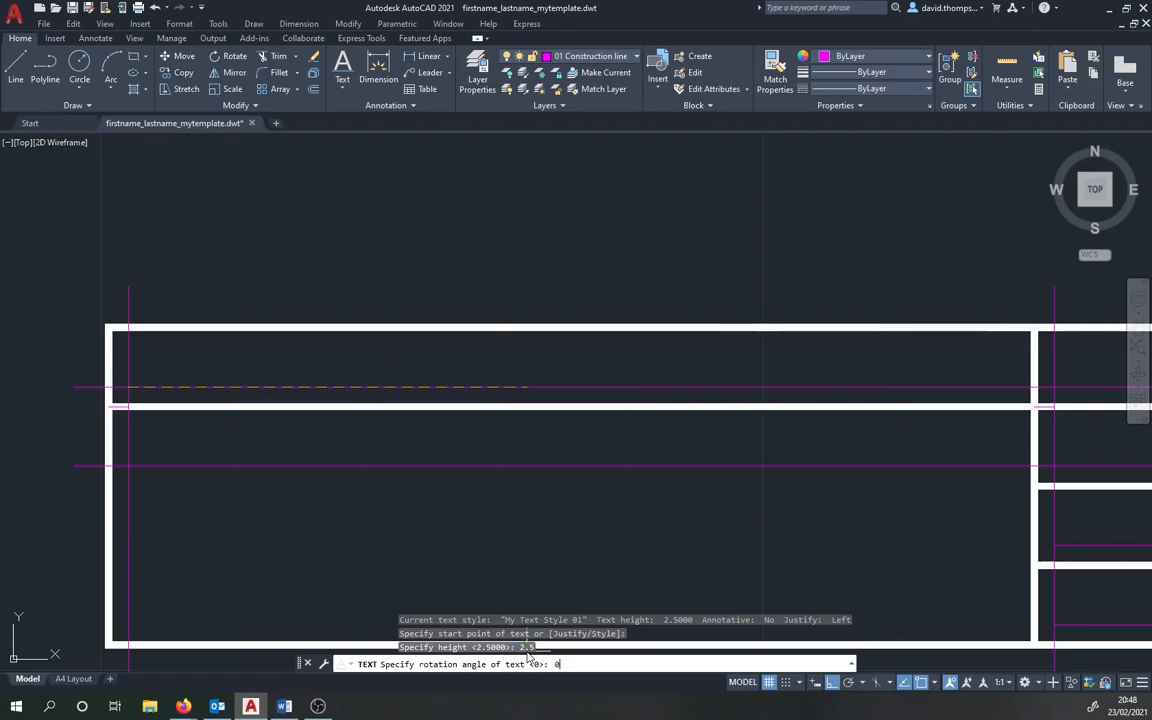
text(0)
key(Return)
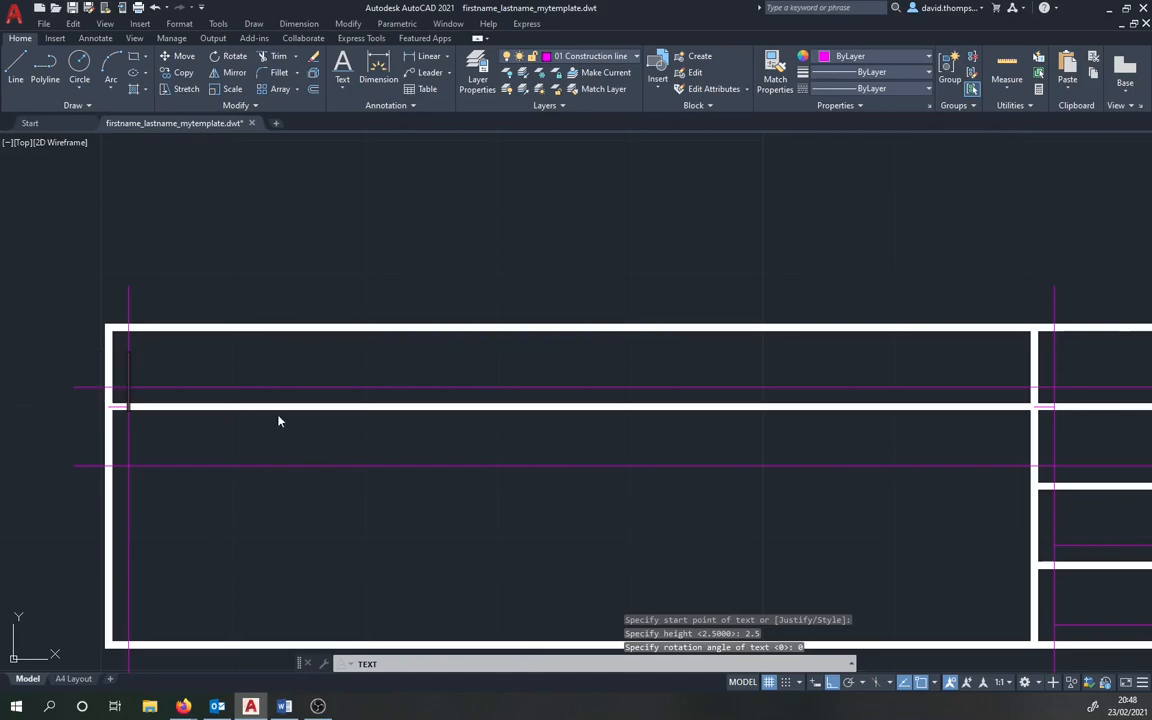
text(Name:)
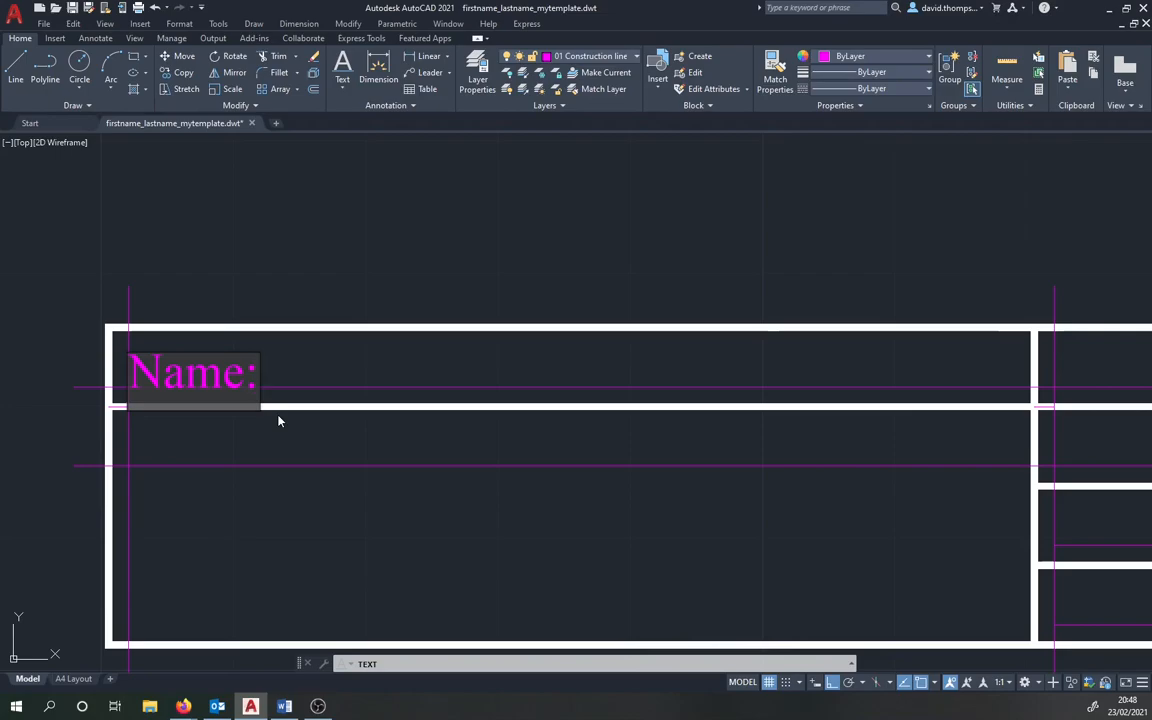
key(Return)
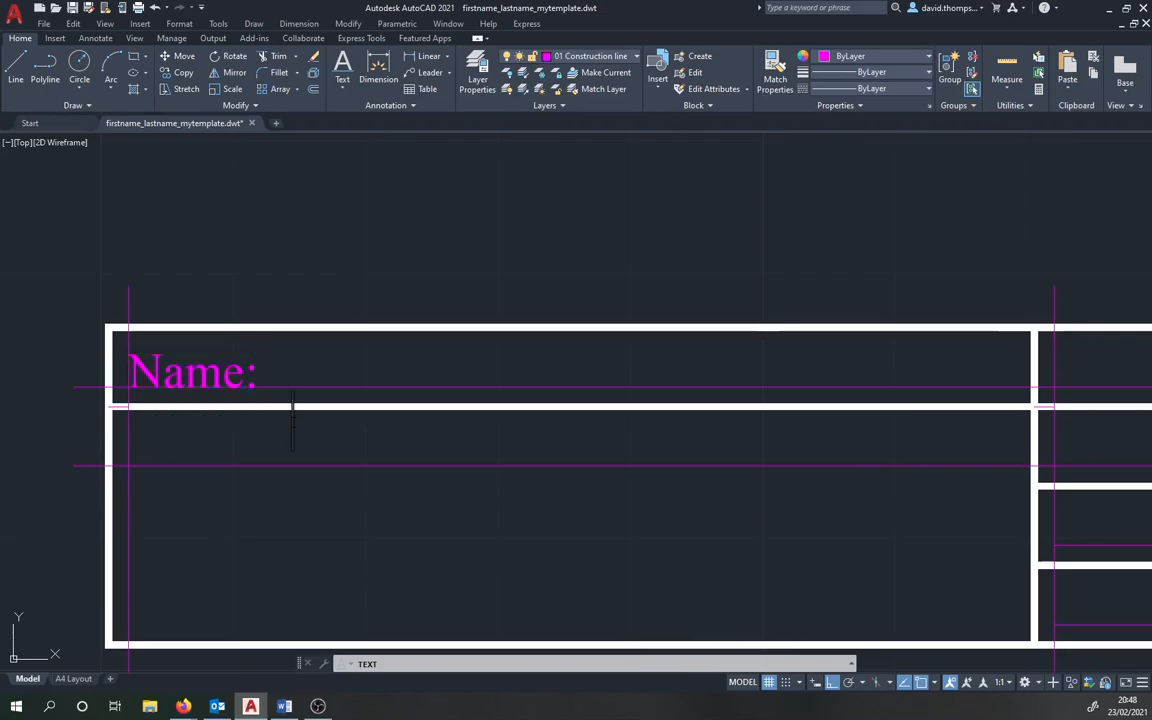
key(Return)
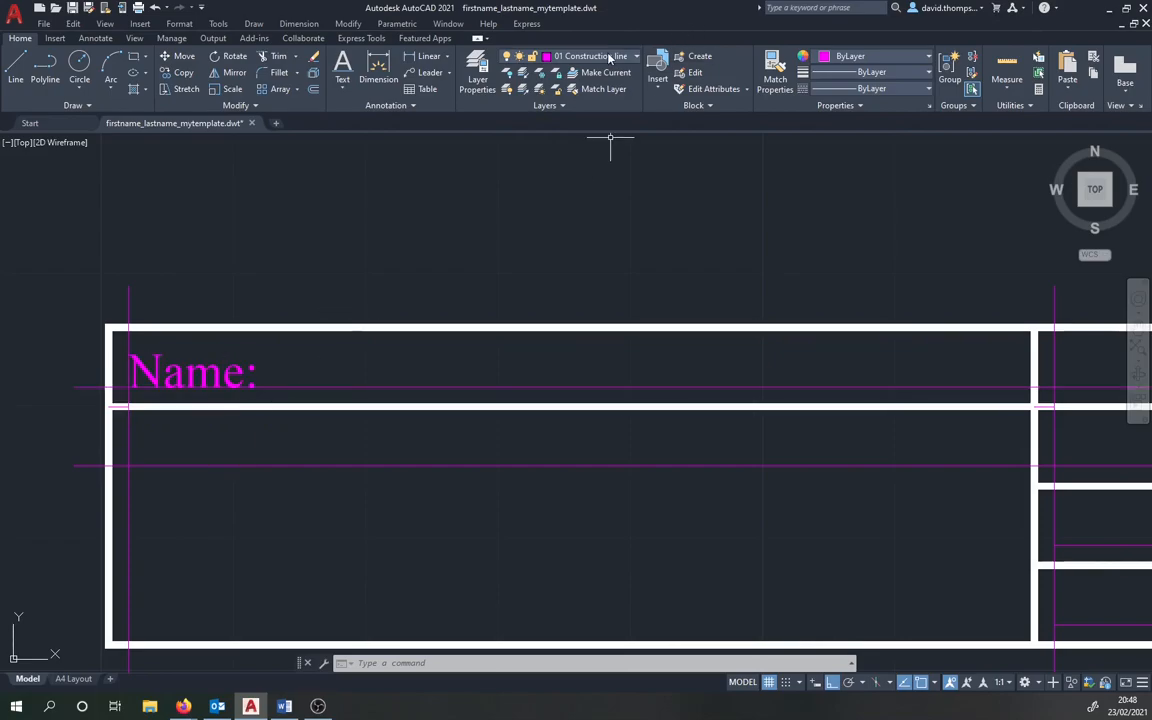
Step: Move the "Name:" text to the 05 Text layer and make 05 Text the current layer
click(218, 370)
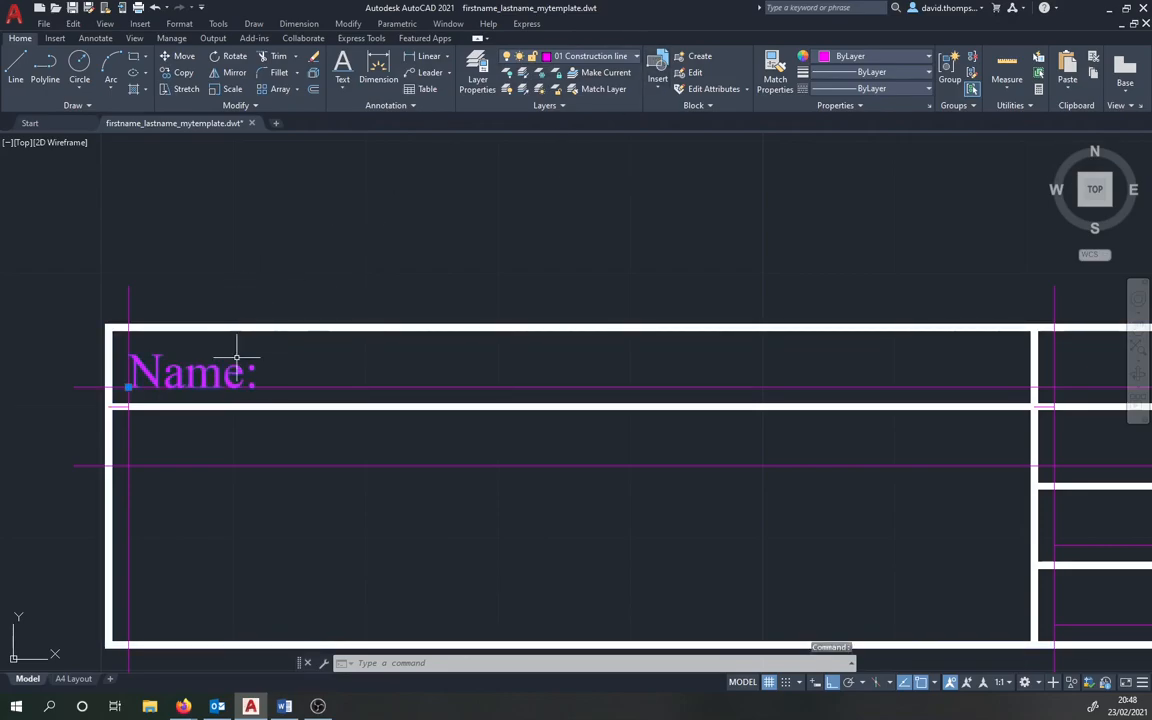
click(633, 58)
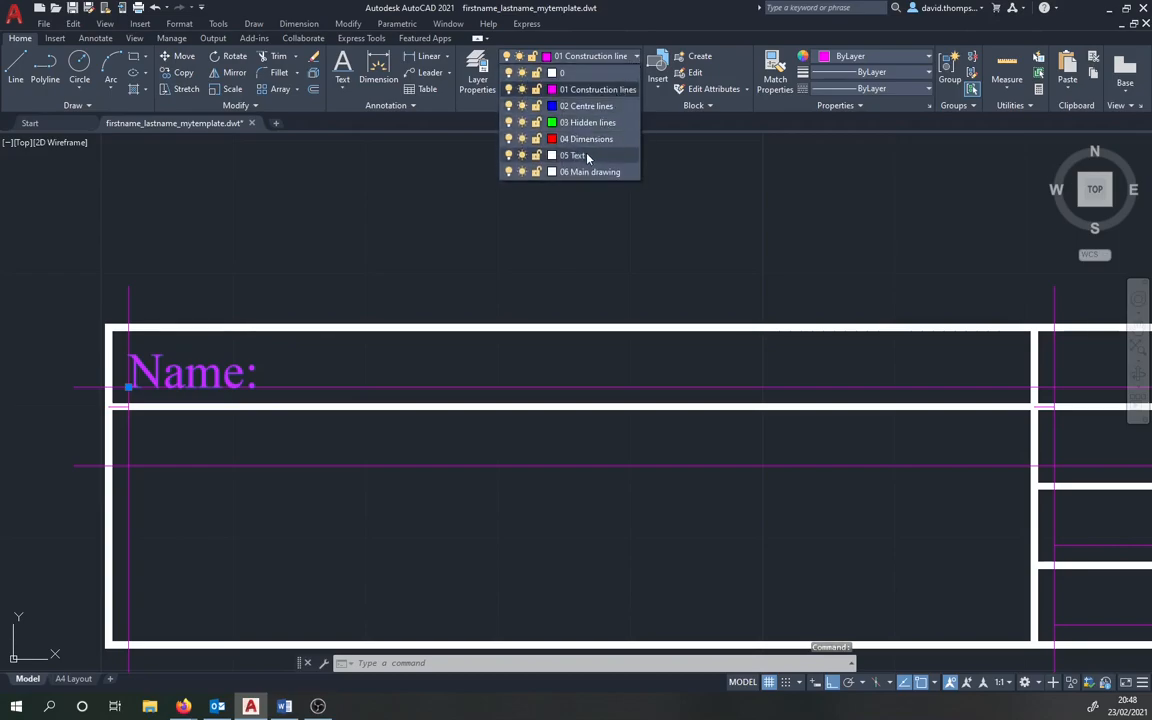
click(586, 156)
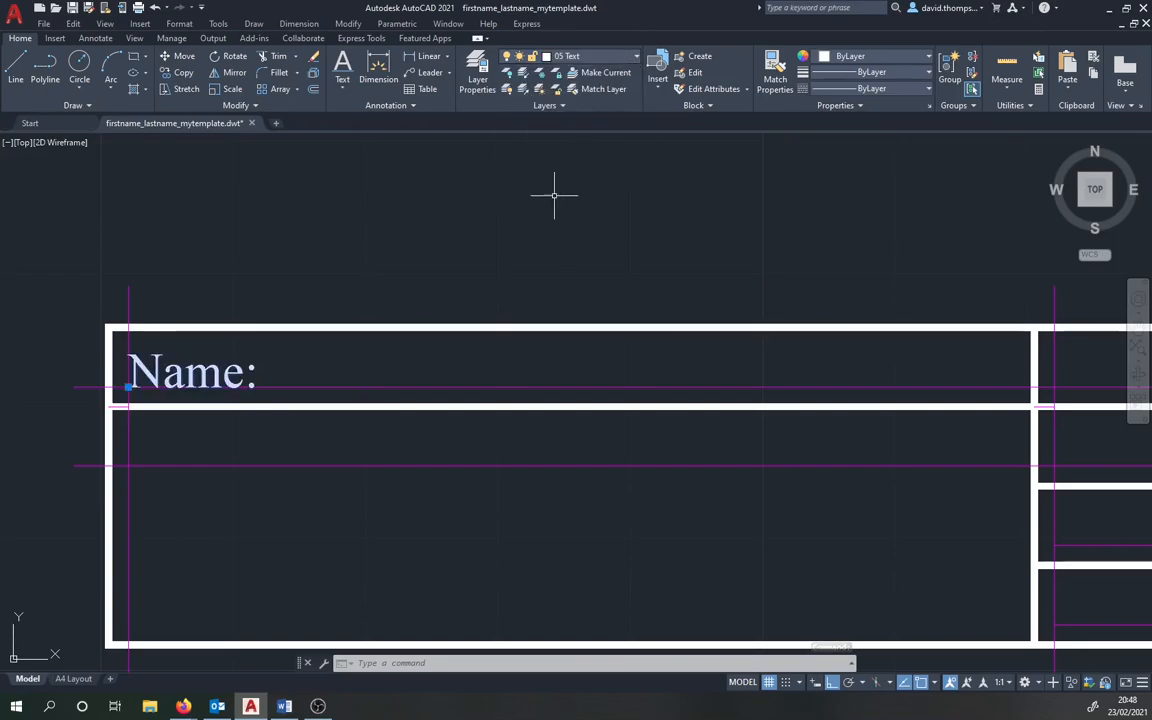
key(Escape)
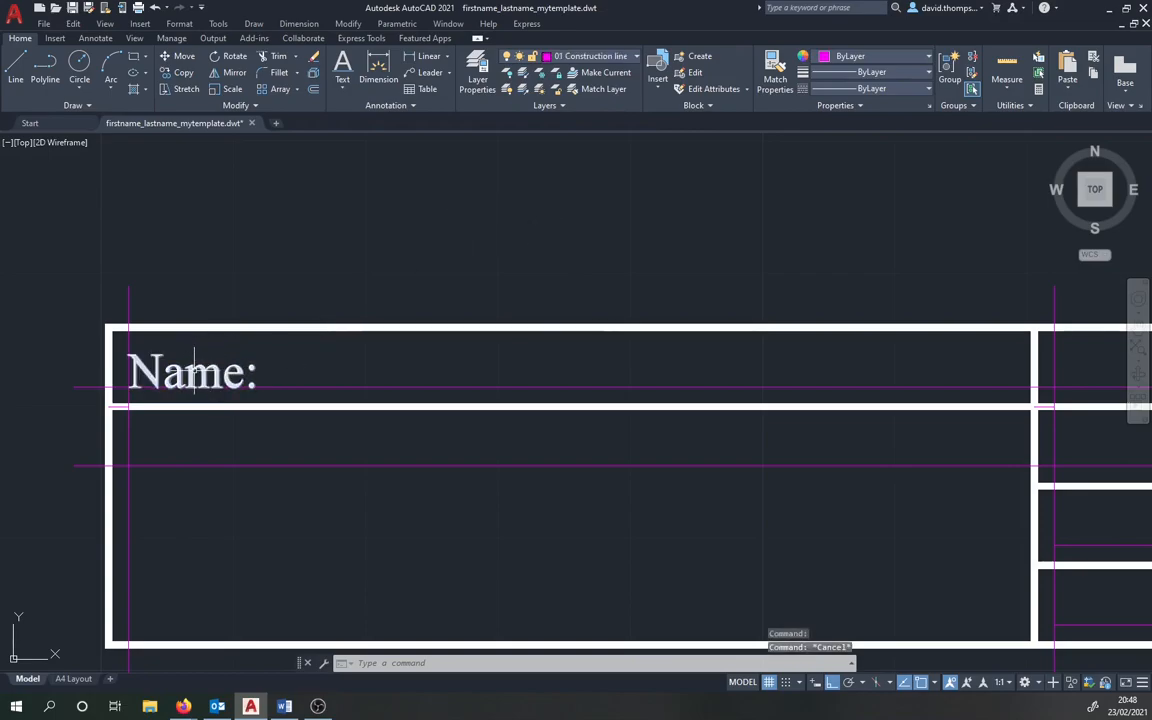
click(632, 58)
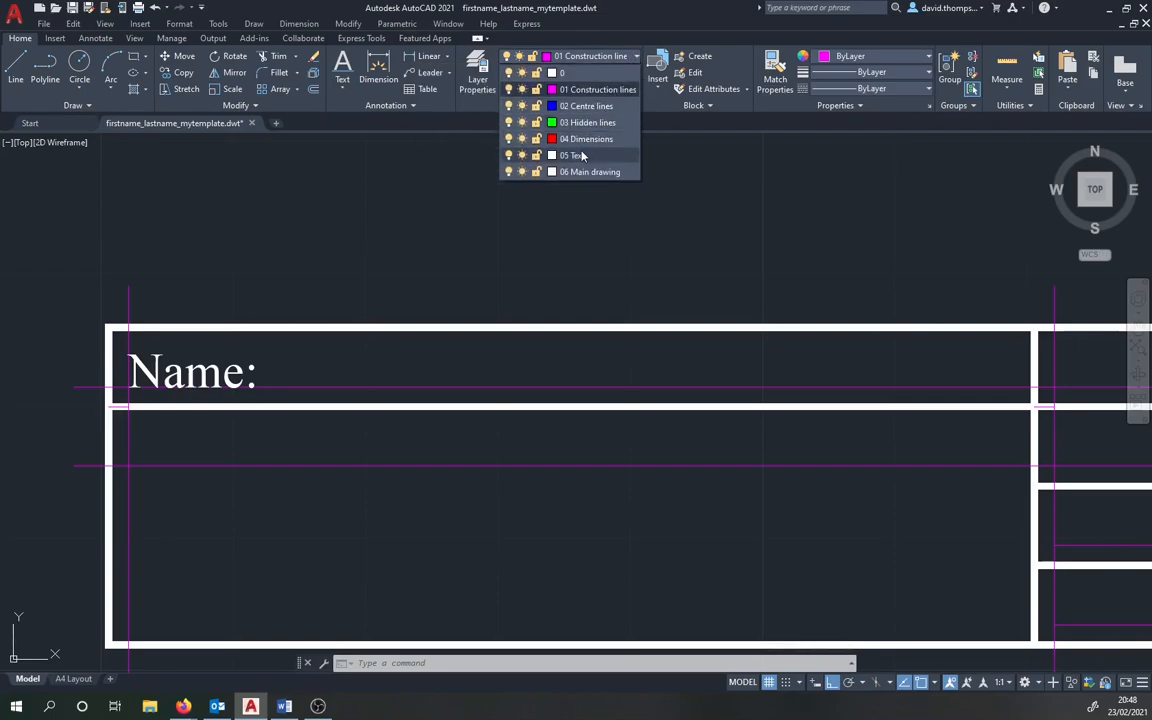
click(586, 157)
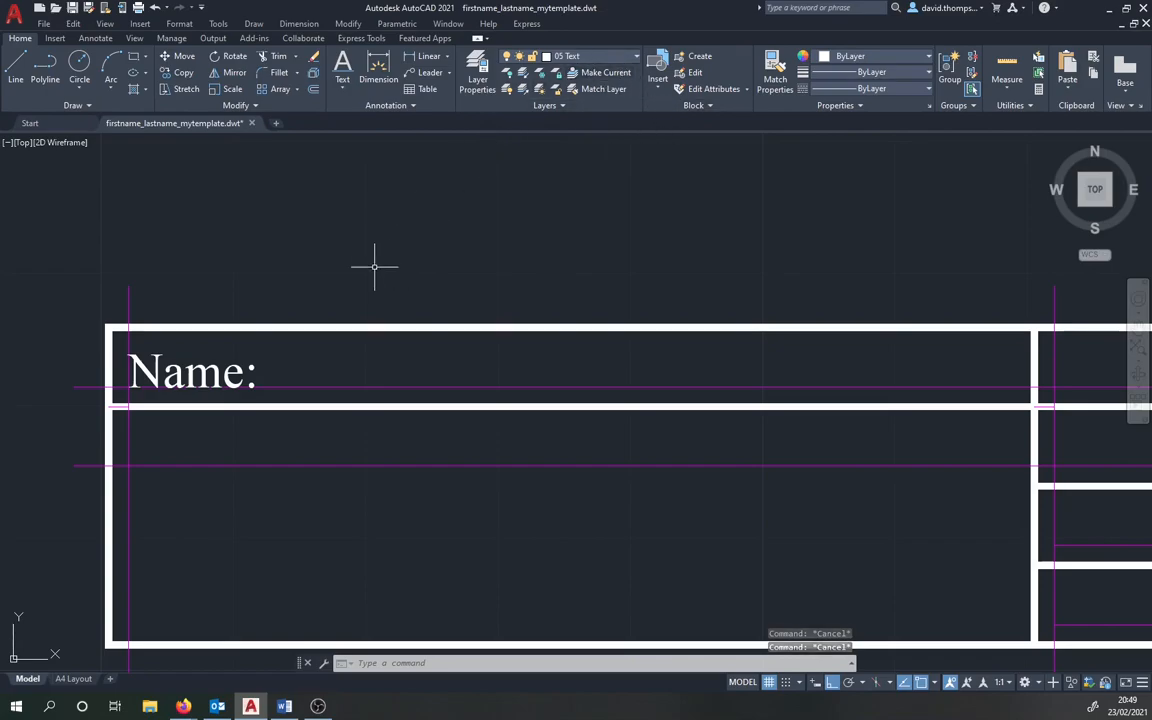
Step: Copy the "Name:" text by its start point to the construction line crossings in the cell below and all four right-column rows, turning Ortho off midway
scroll(430, 250, down, 3)
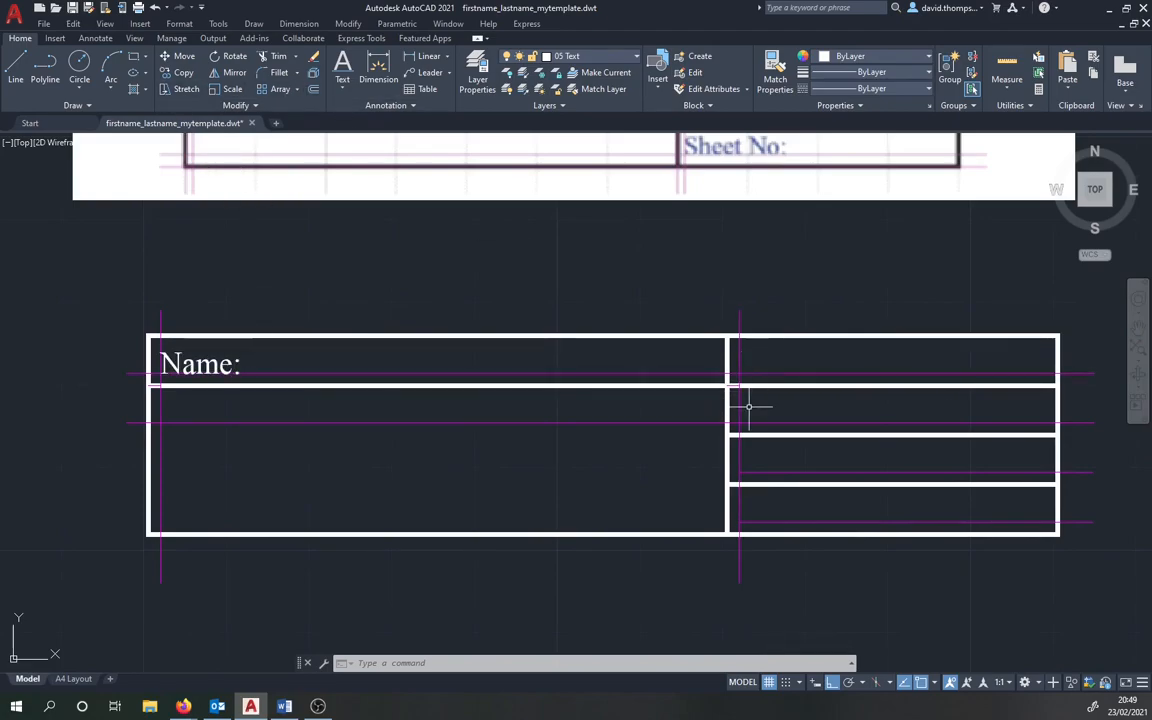
click(186, 74)
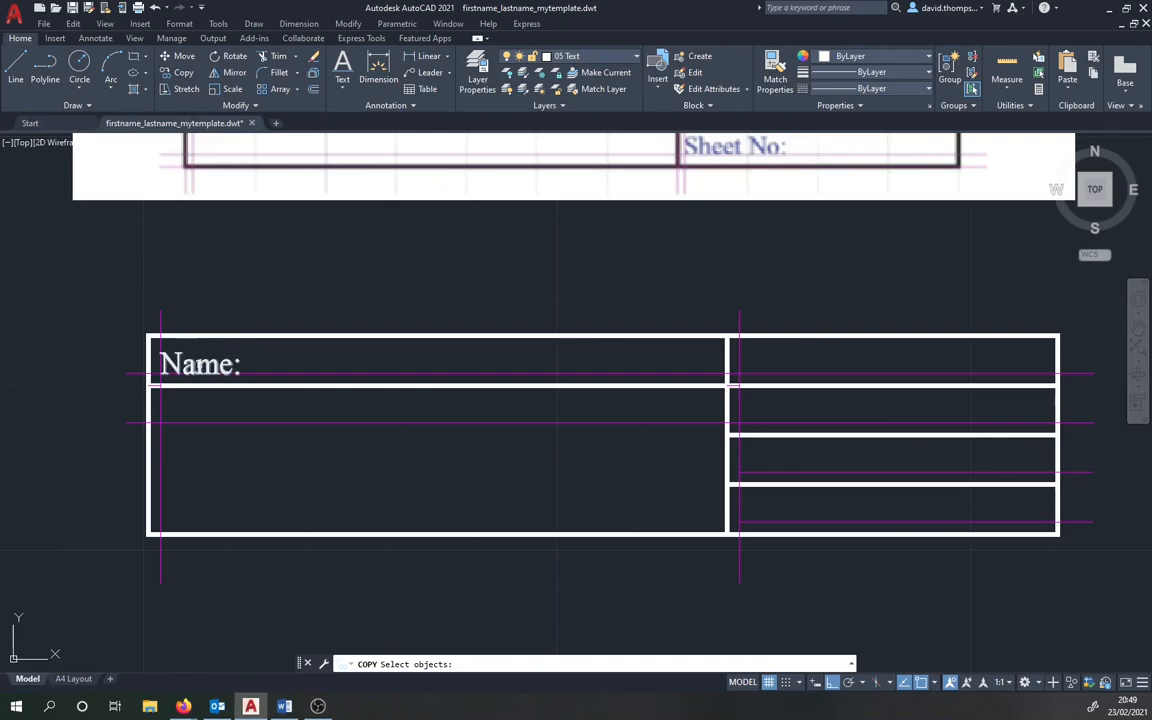
click(198, 364)
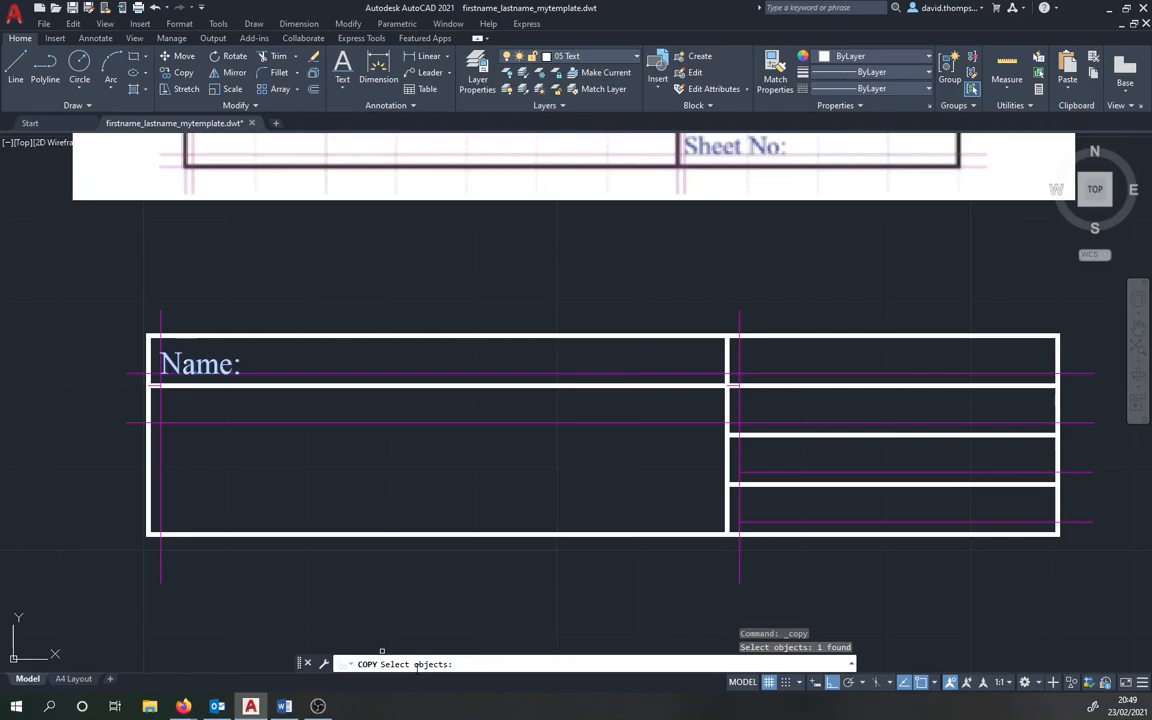
key(Return)
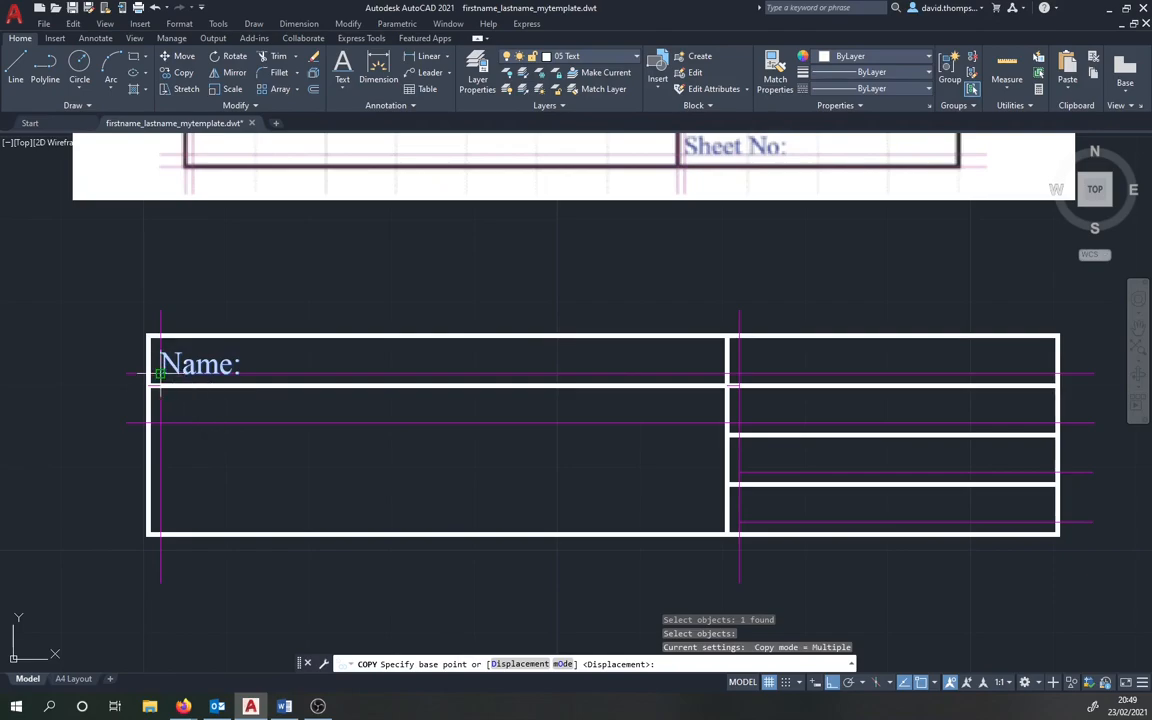
click(159, 374)
click(160, 422)
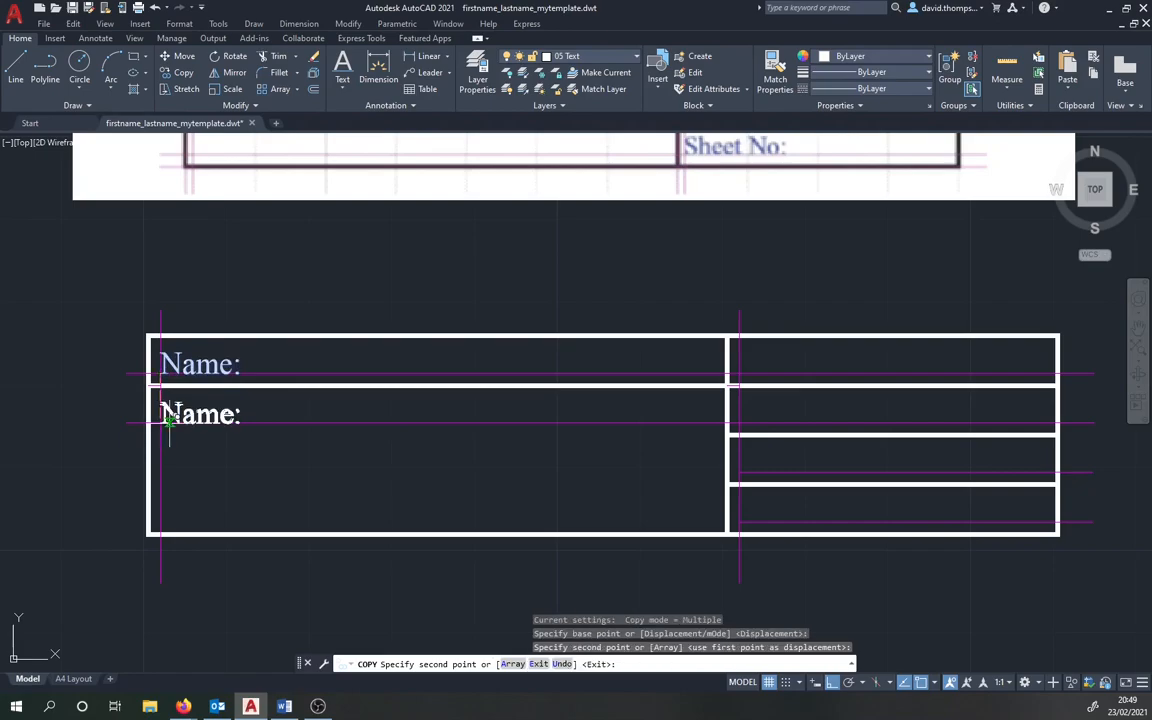
click(740, 374)
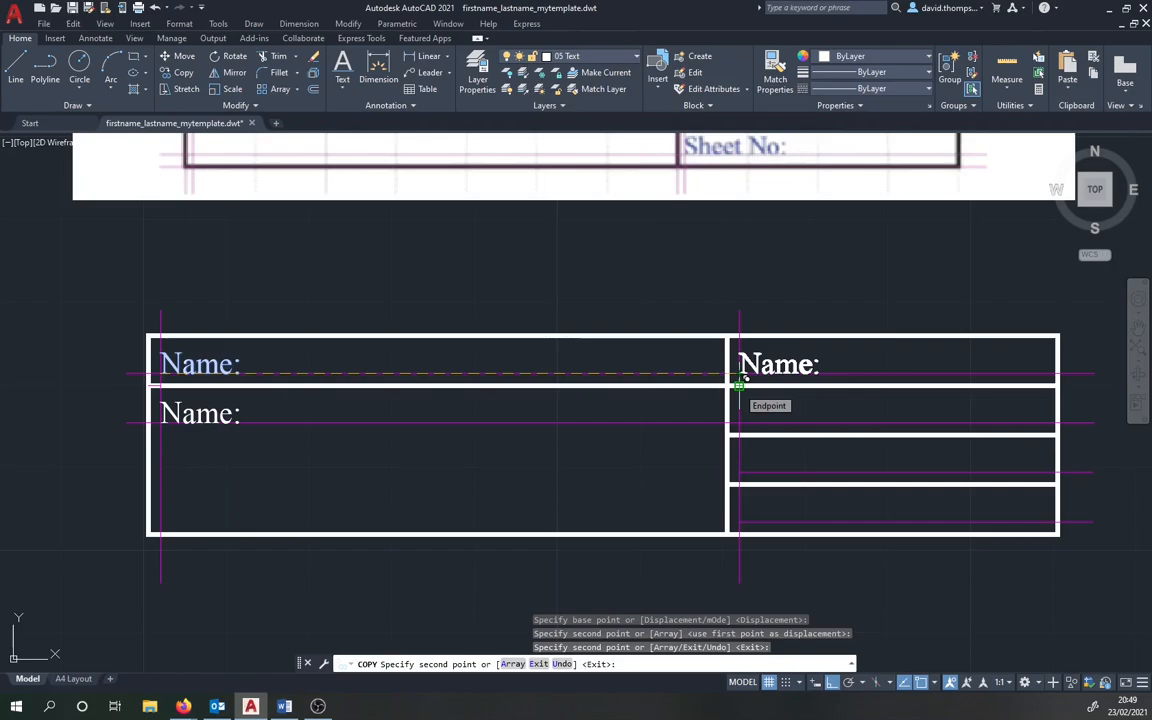
key(F8)
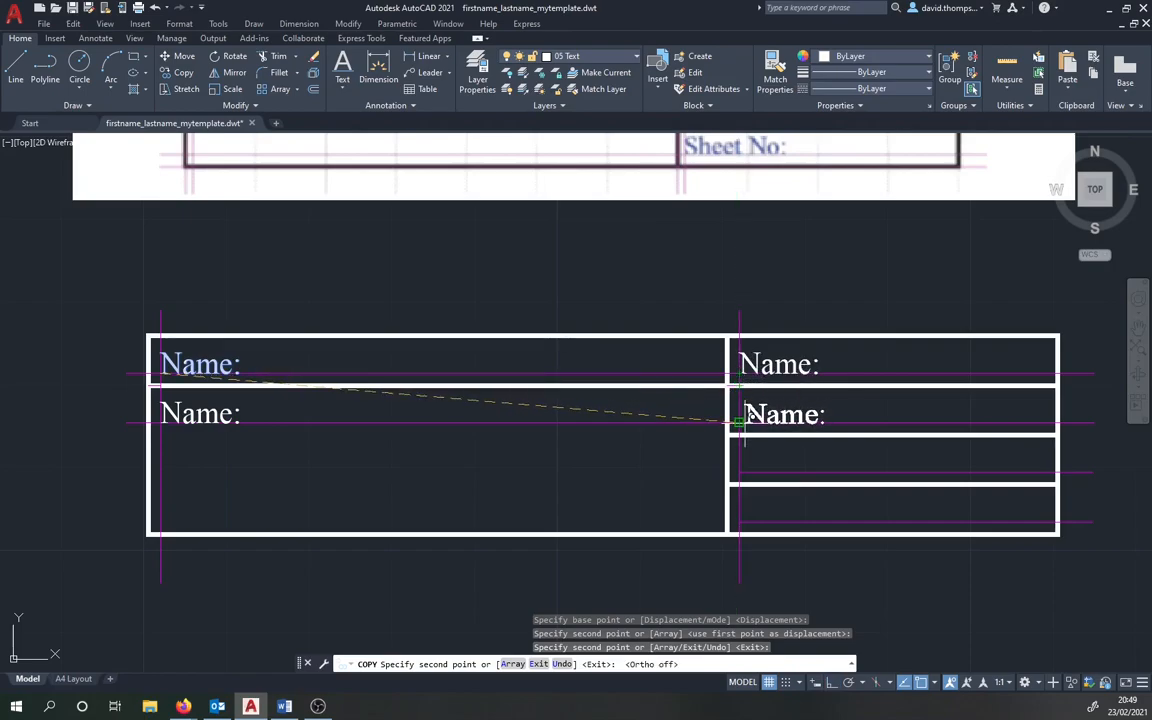
click(740, 423)
click(740, 472)
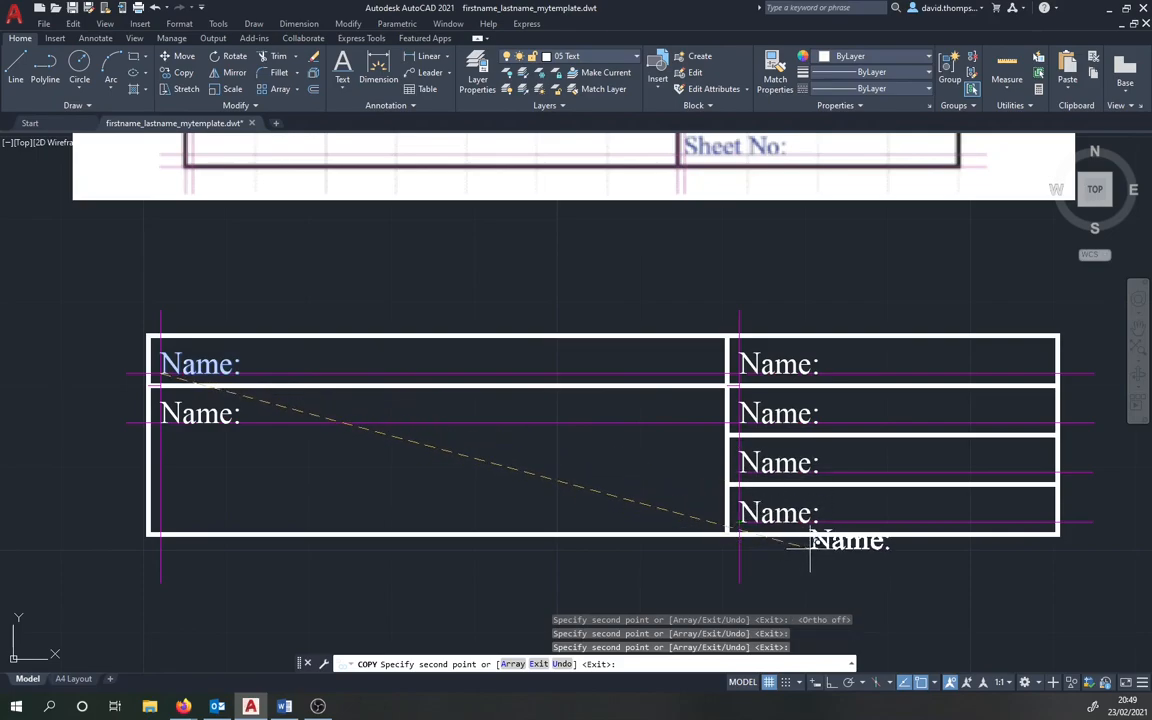
key(Escape)
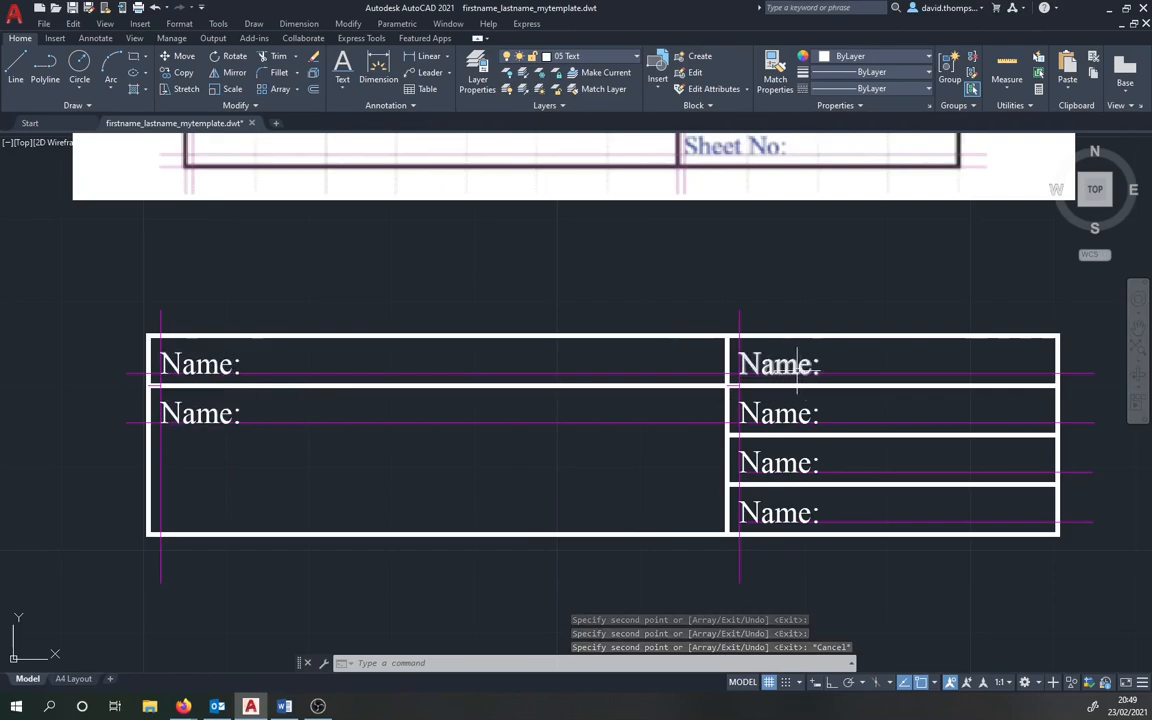
Step: Change the copied label in the large cell below "Name:" to "Title of Drawing:"
double_click(226, 419)
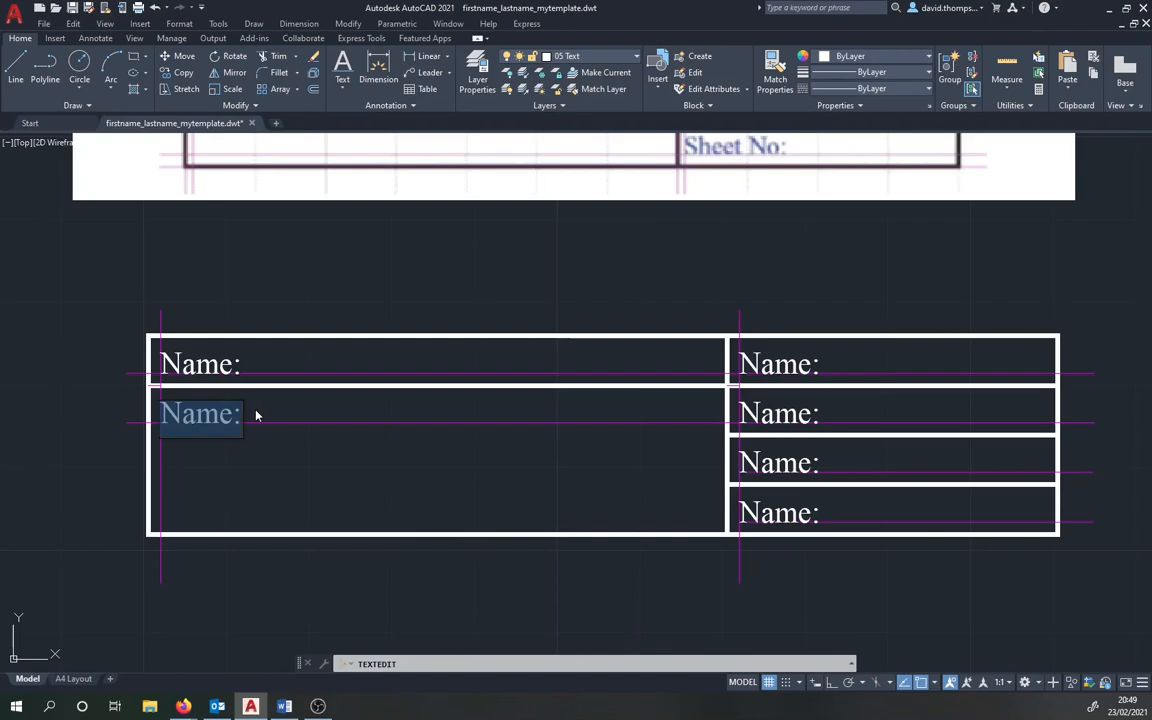
text(Title of D)
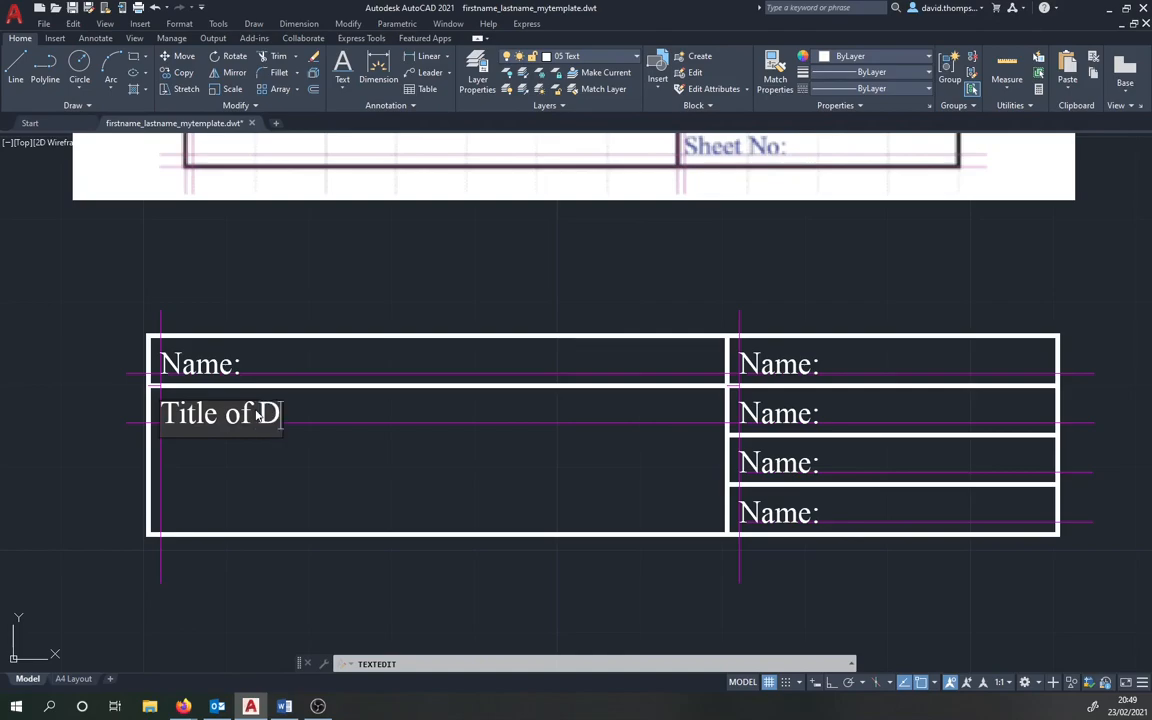
text(rawing:)
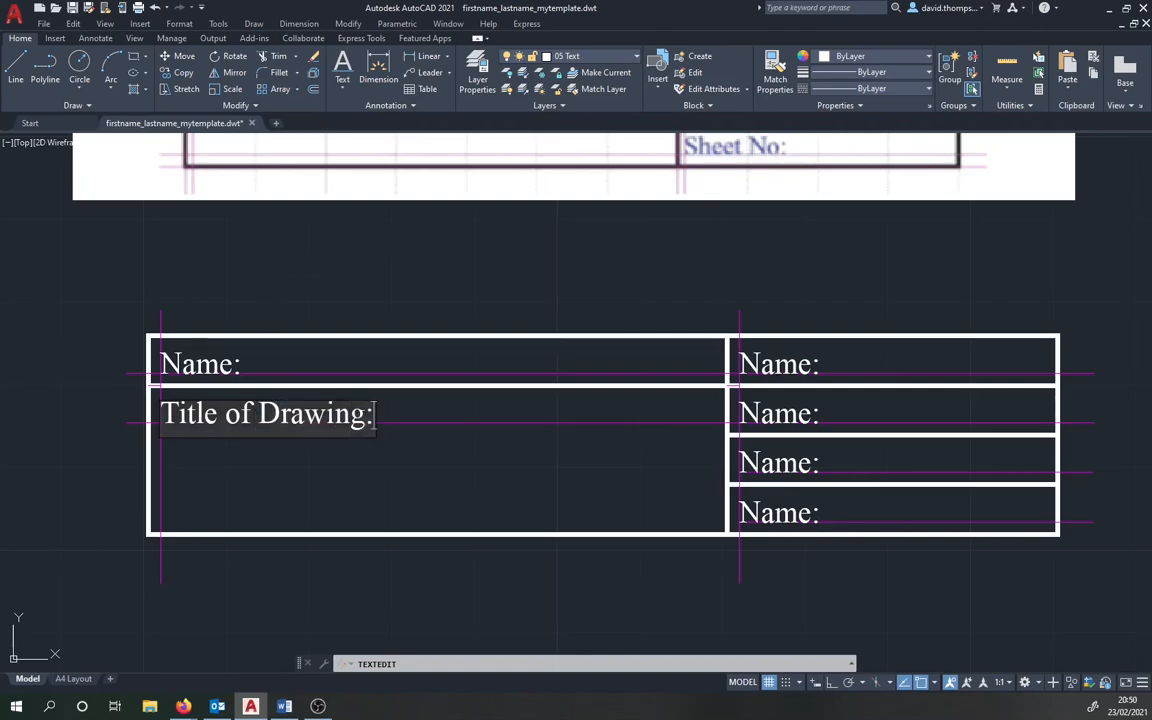
key(Return)
Step: Change the copied labels in the first two right-column rows to "Date:" and "Scale:"
click(762, 364)
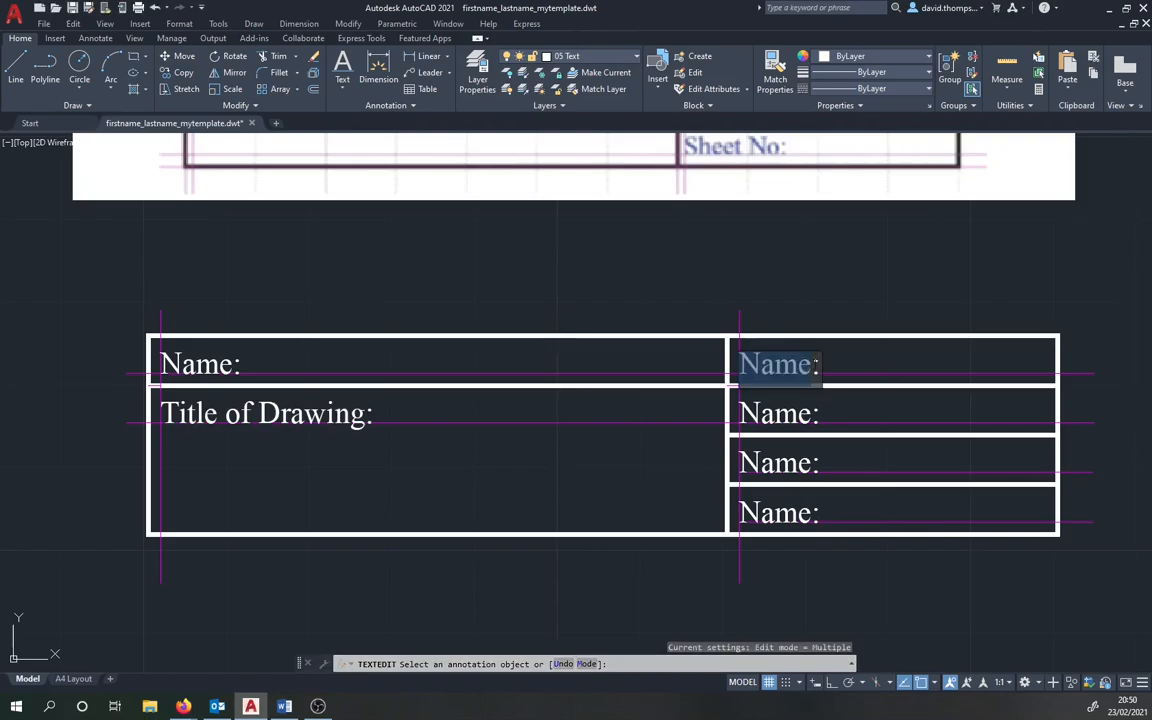
text(Date)
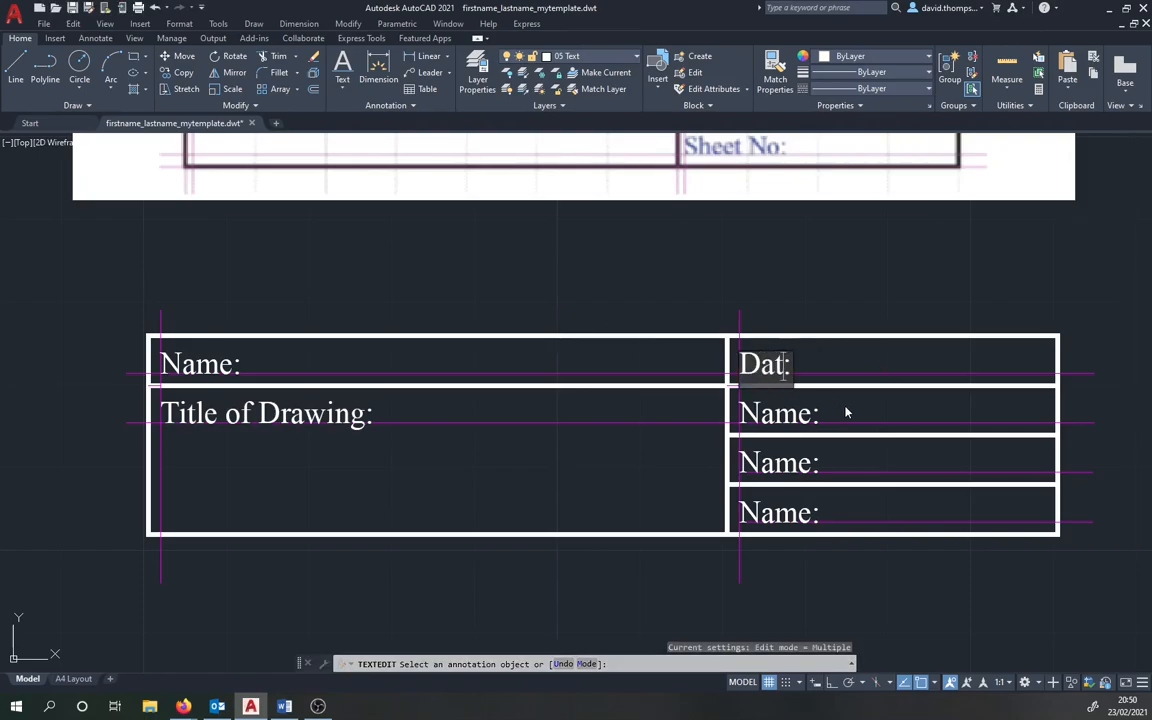
key(Return)
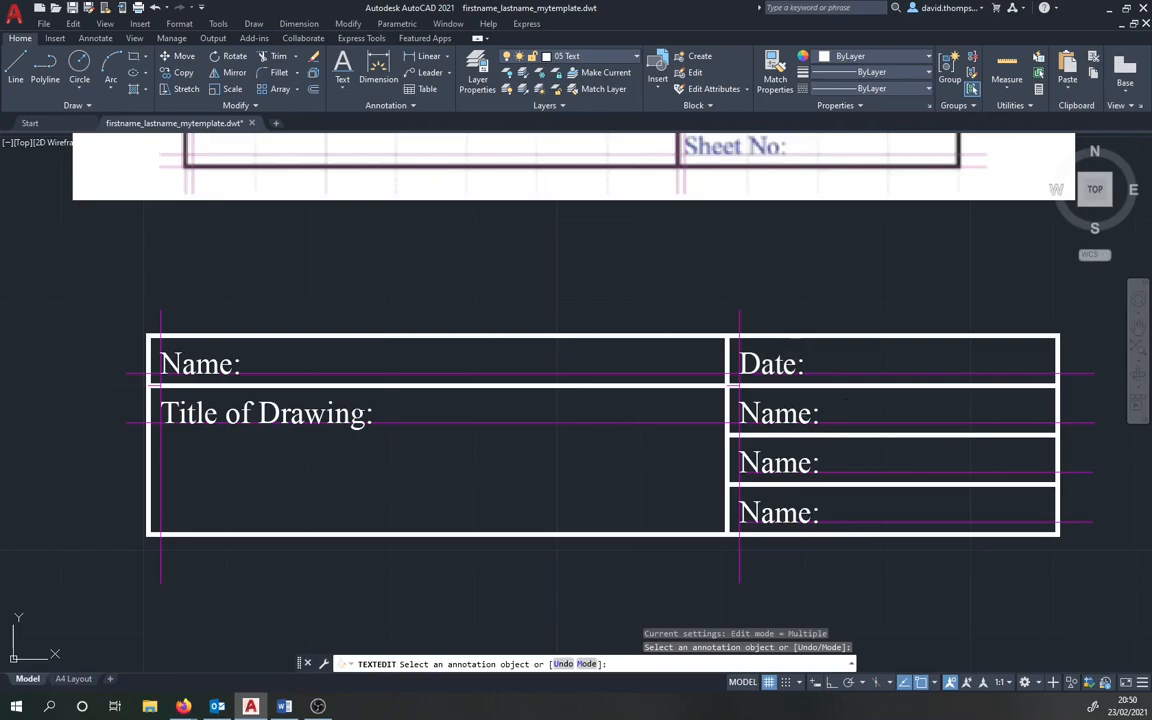
drag(812, 415, 731, 431)
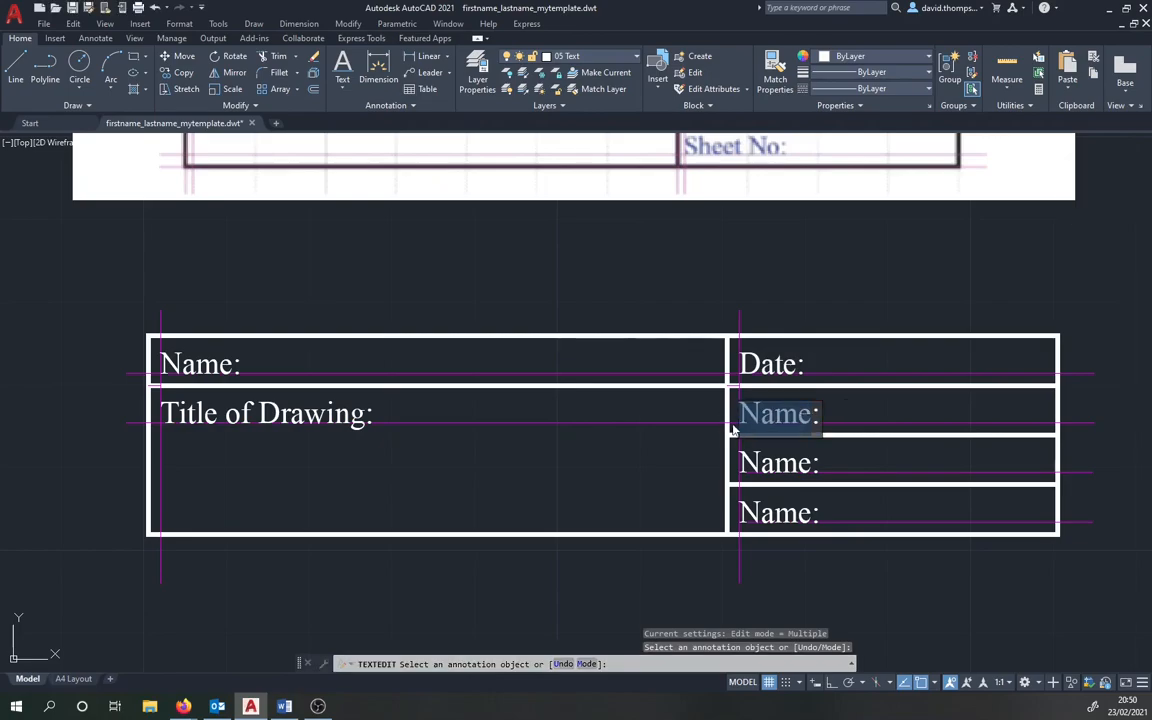
text(Scale)
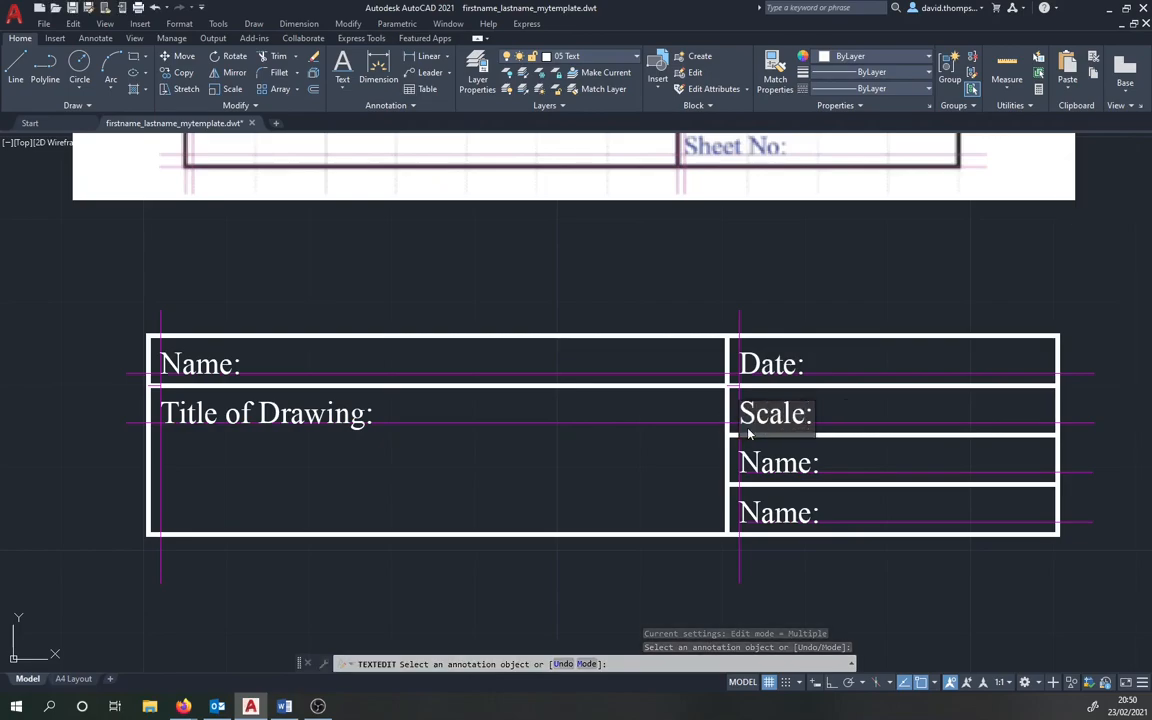
key(Return)
Step: Change the copied labels in the last two right-column rows to "Sheet size:" and "Sheet No:", ending the text editing
click(773, 467)
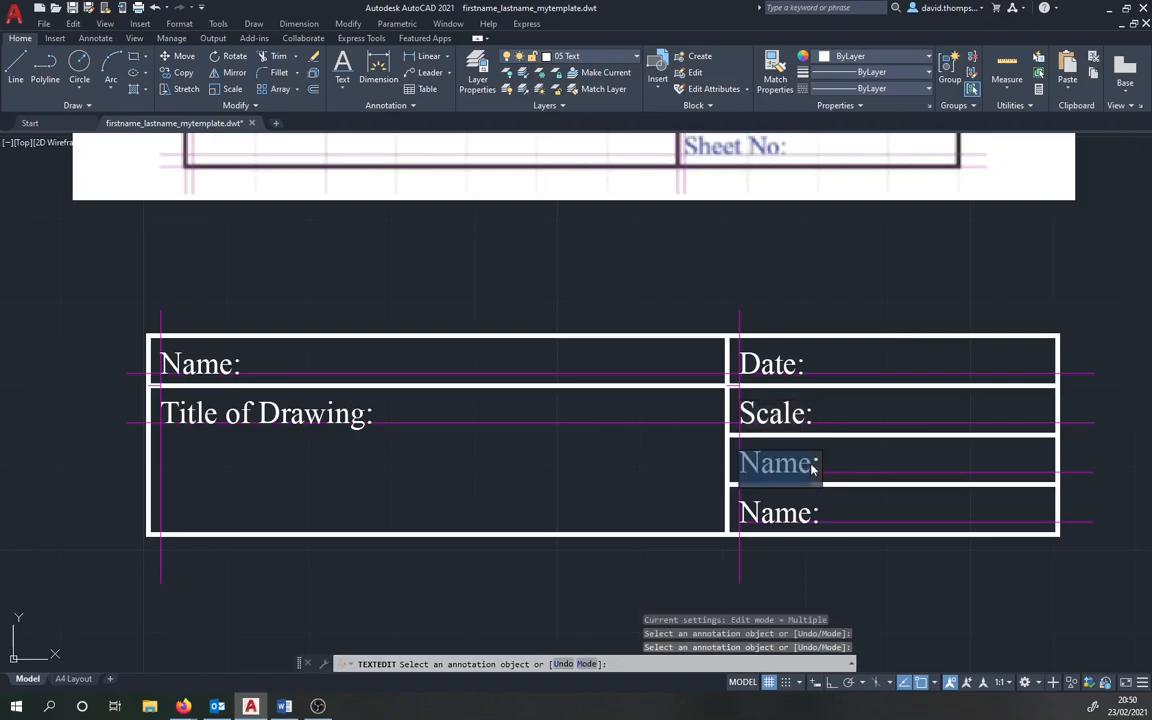
text(Sheet size:)
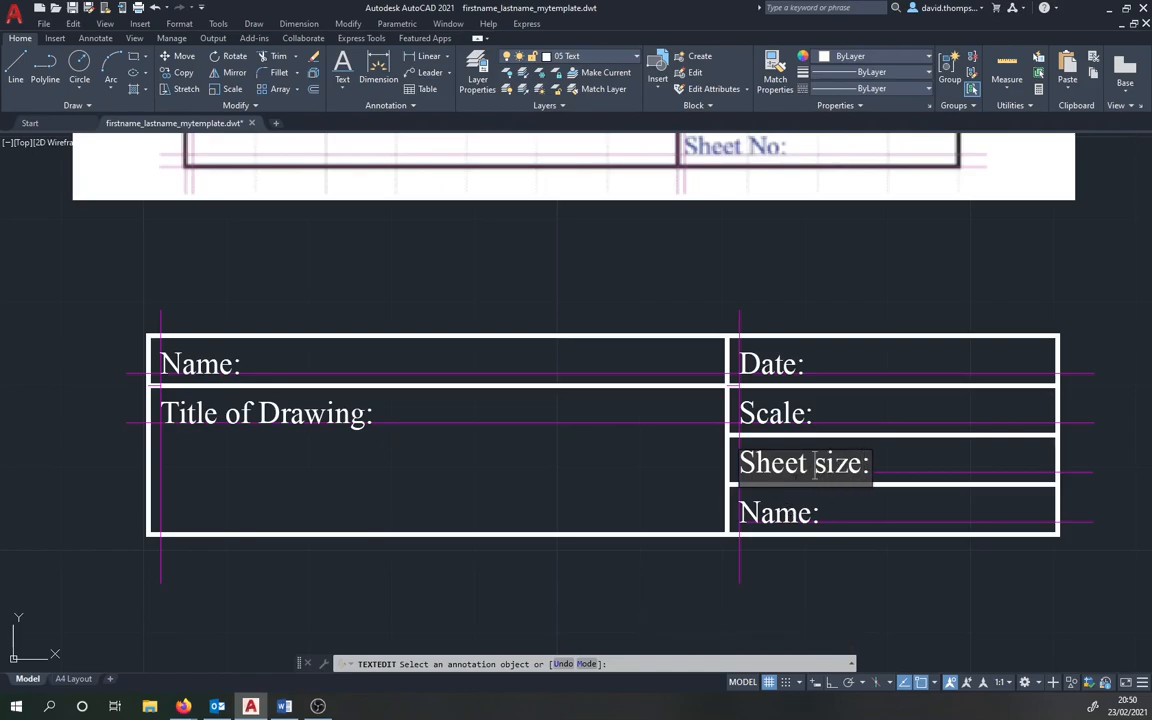
click(790, 513)
click(804, 517)
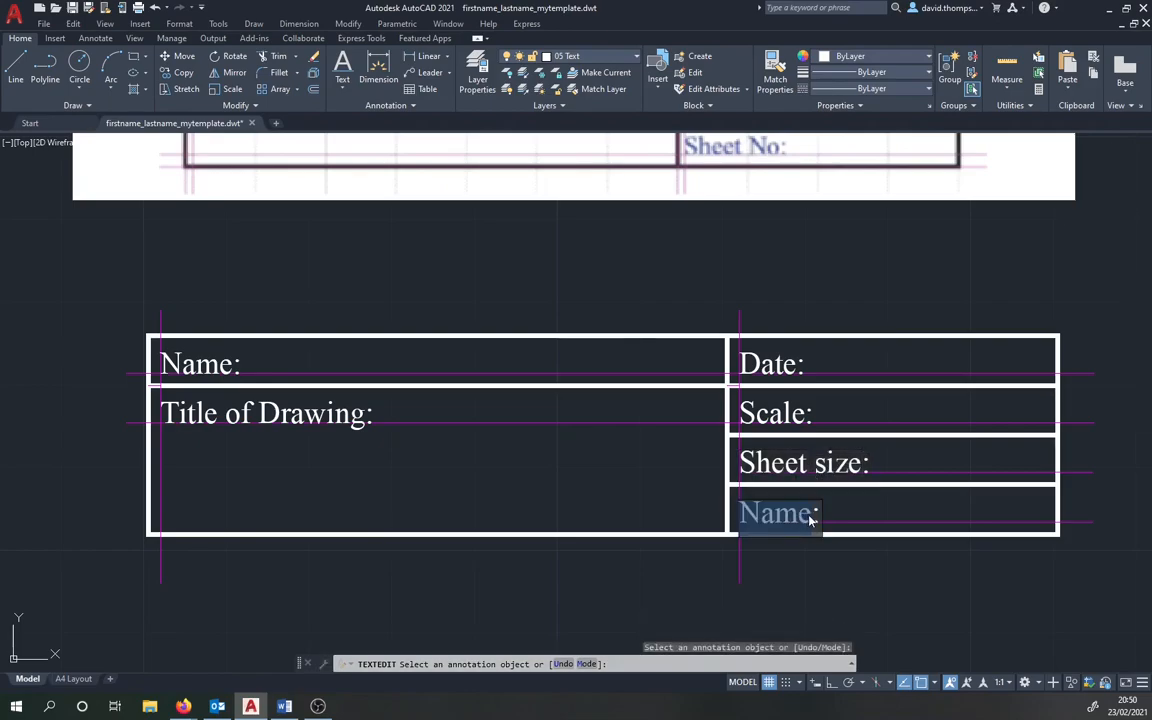
text(Sheet )
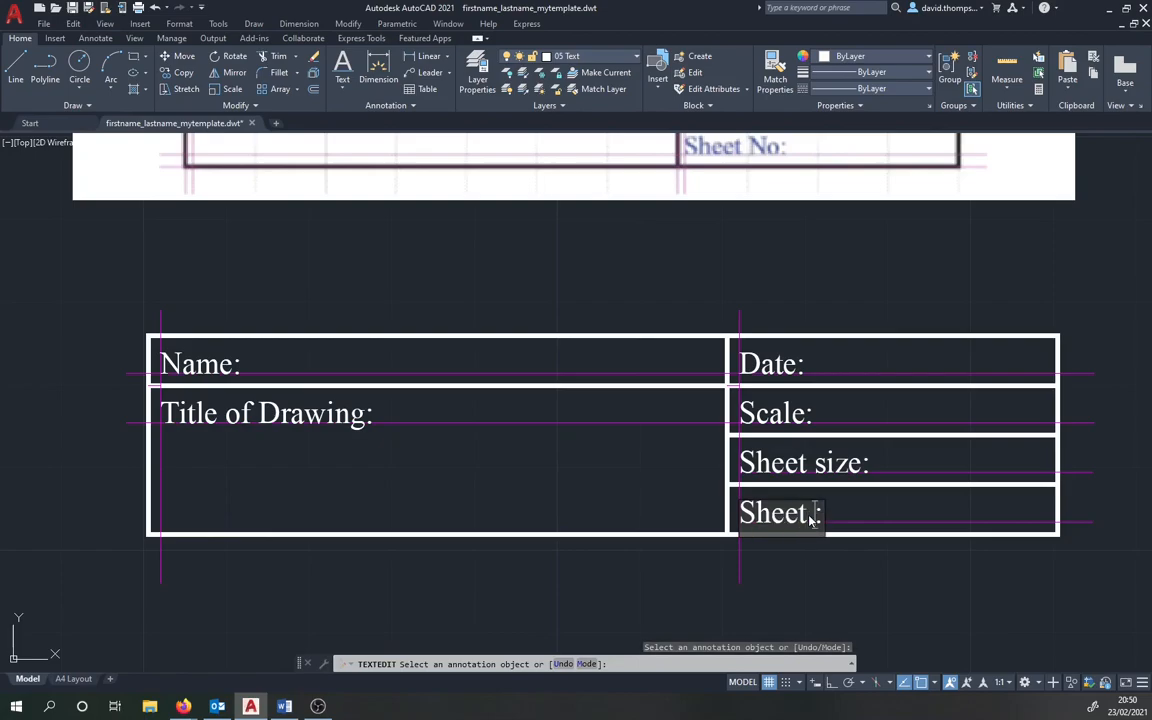
text(No)
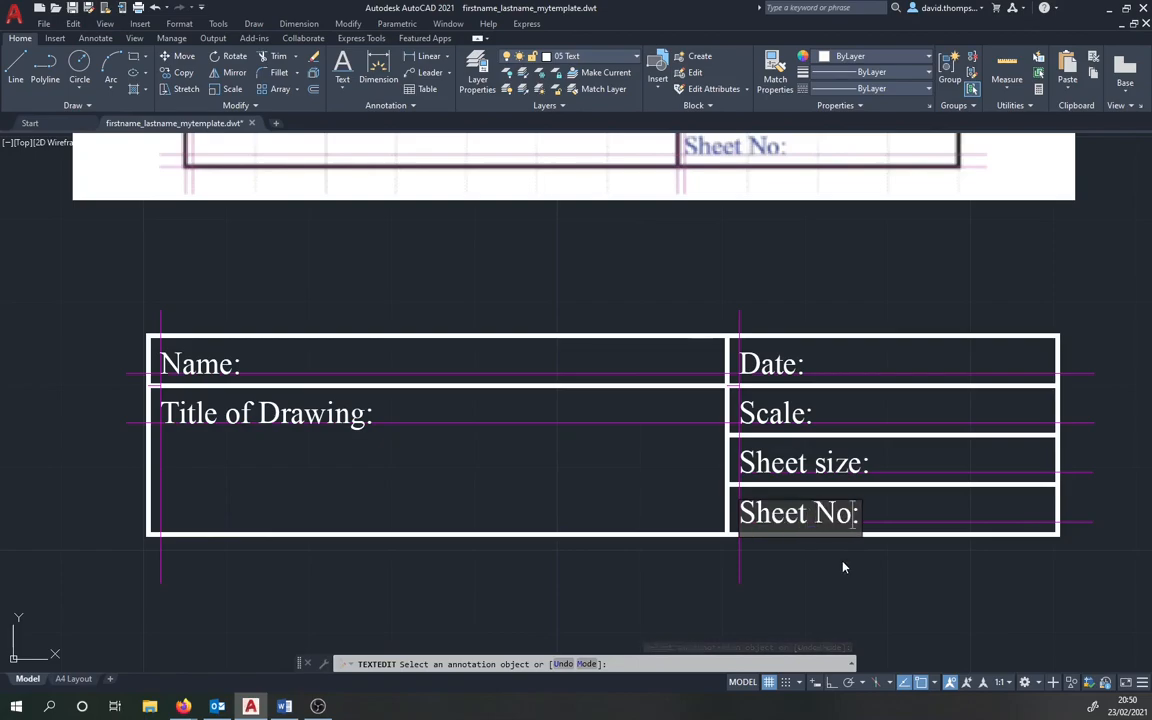
click(843, 567)
scroll(850, 568, down, 4)
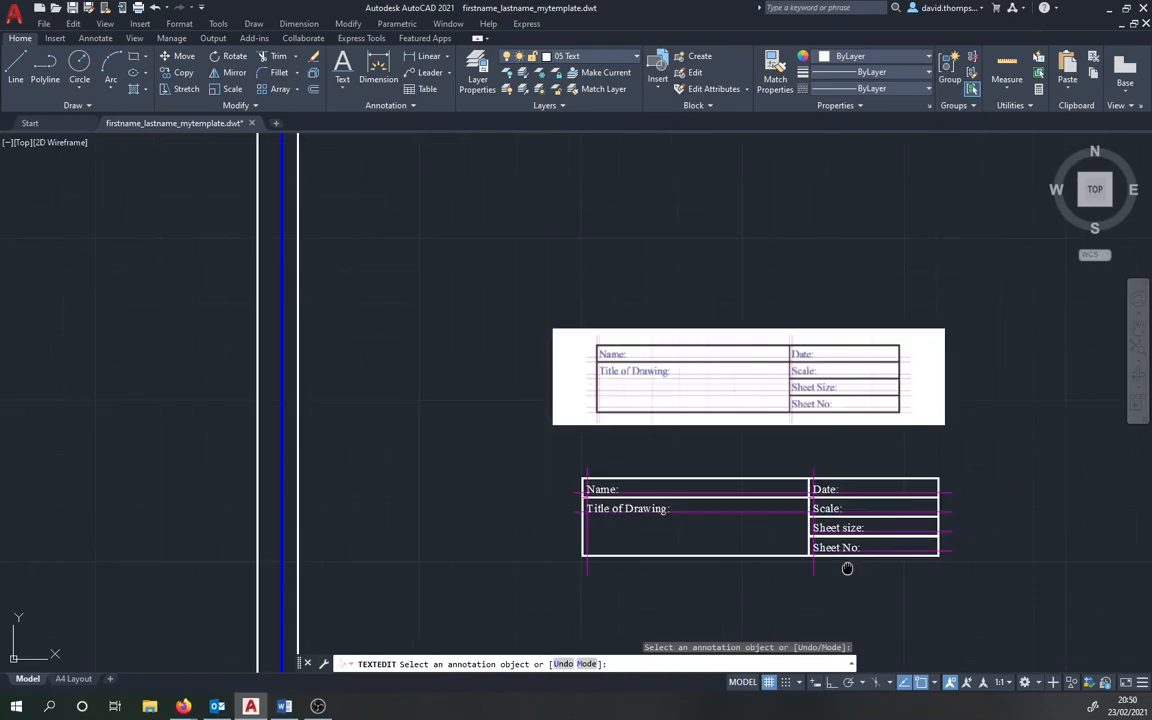
middle_drag(847, 568, 596, 444)
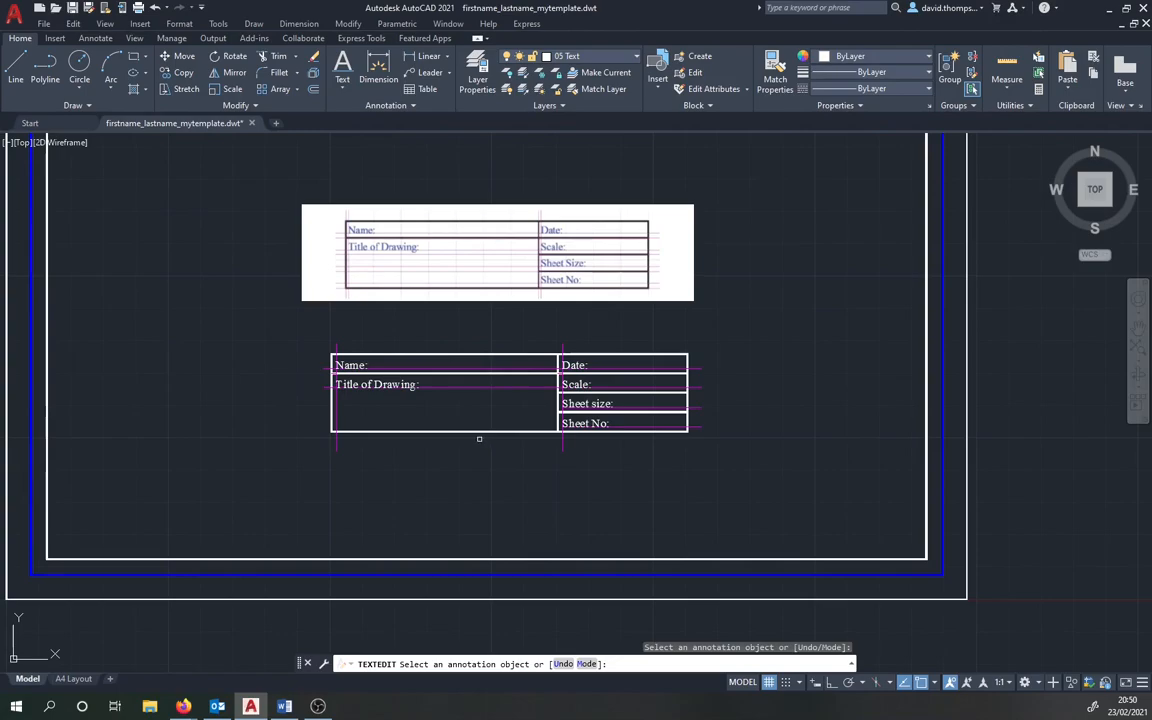
scroll(458, 410, up, 2)
middle_drag(376, 278, 404, 388)
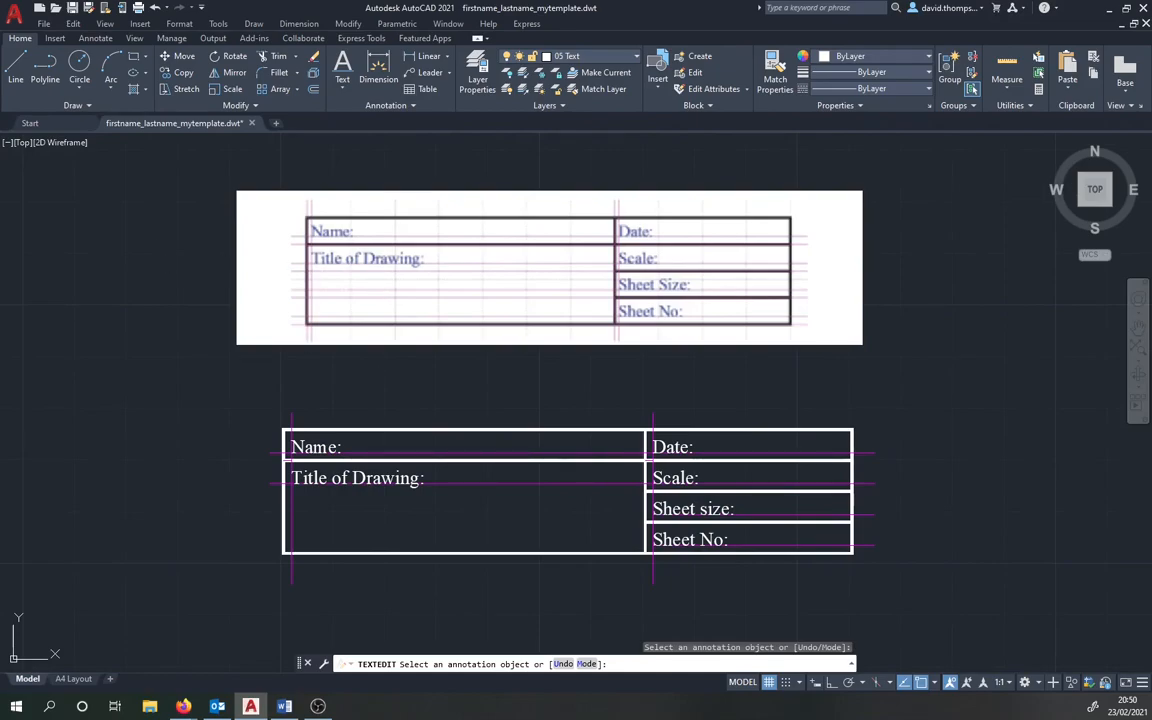
scroll(376, 494, up, 2)
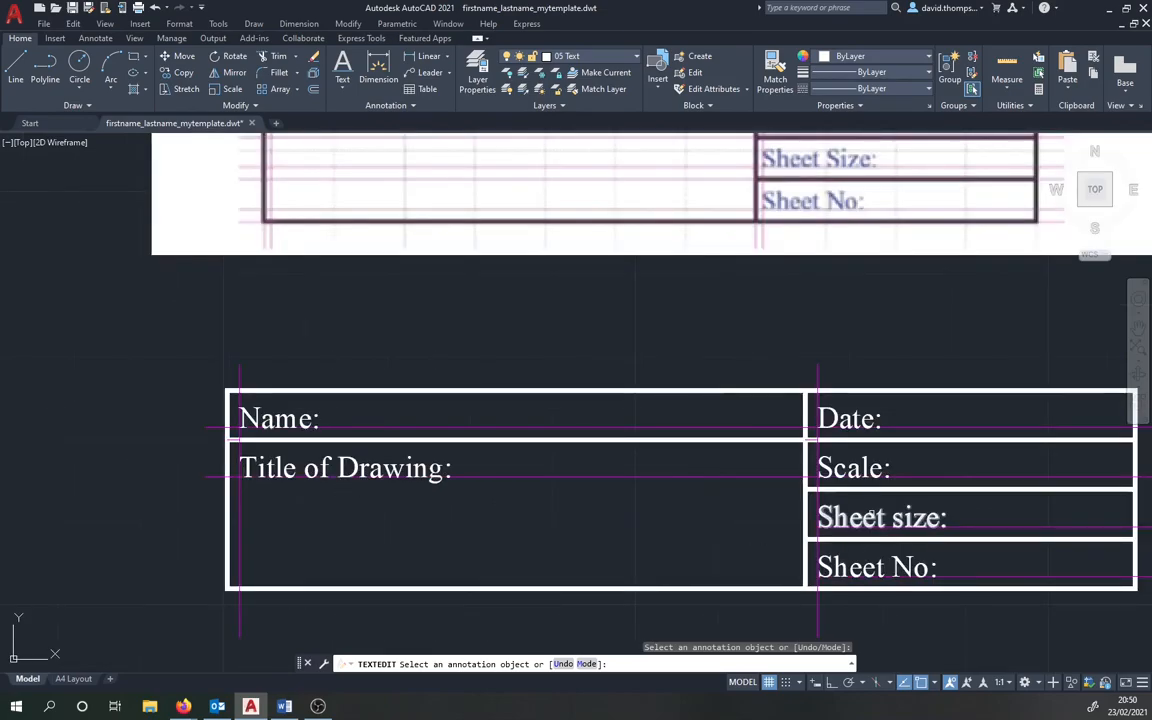
key(Escape)
key(Escape)
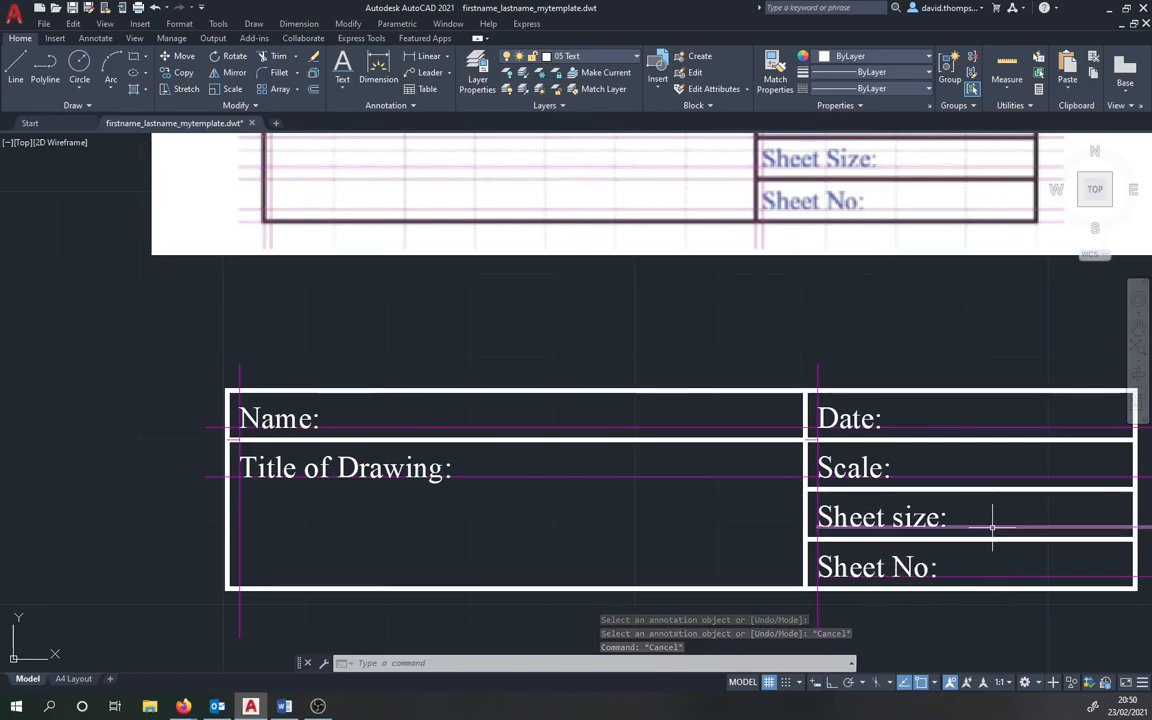
Step: With Ortho on, stretch the left end of the "Sheet size:" row's construction line horizontally past the title block's left edge
click(992, 527)
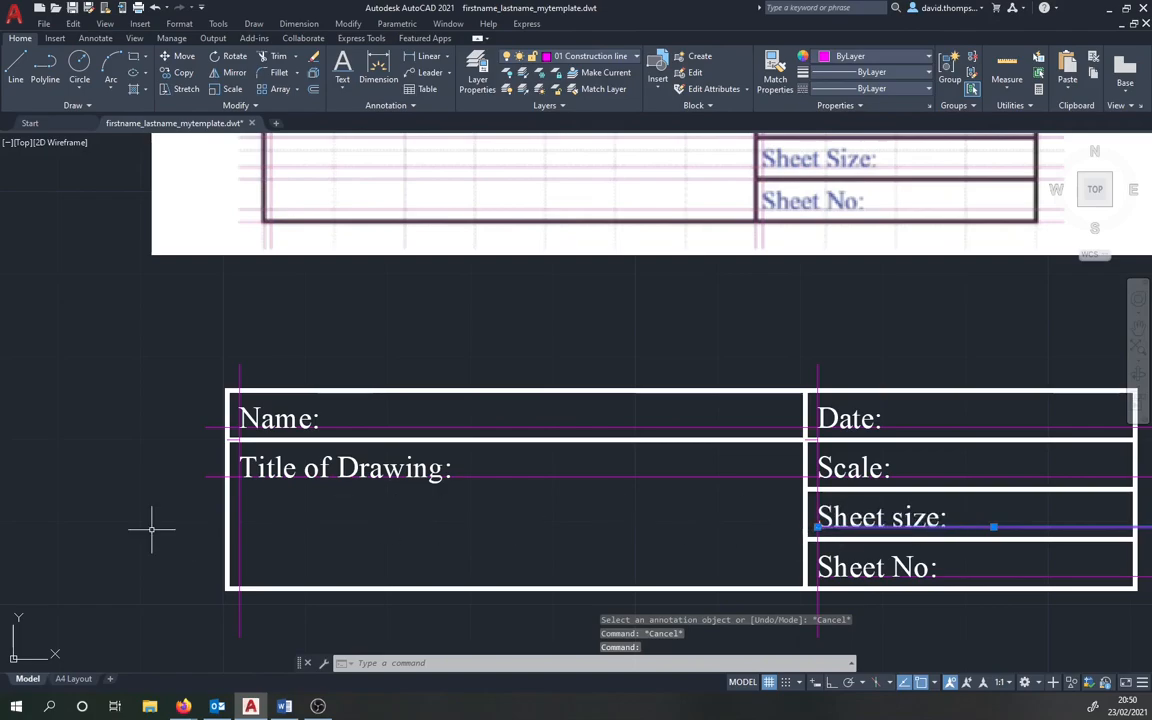
mouse_move(818, 528)
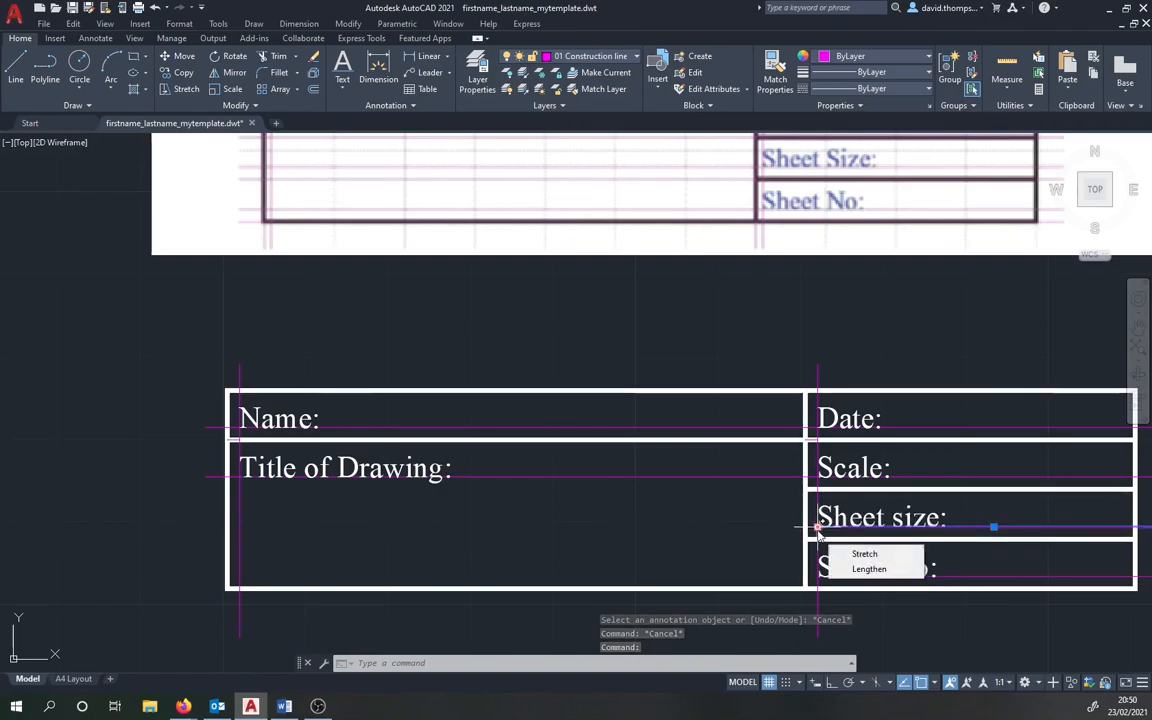
middle_drag(967, 504, 804, 471)
scroll(804, 471, down, 2)
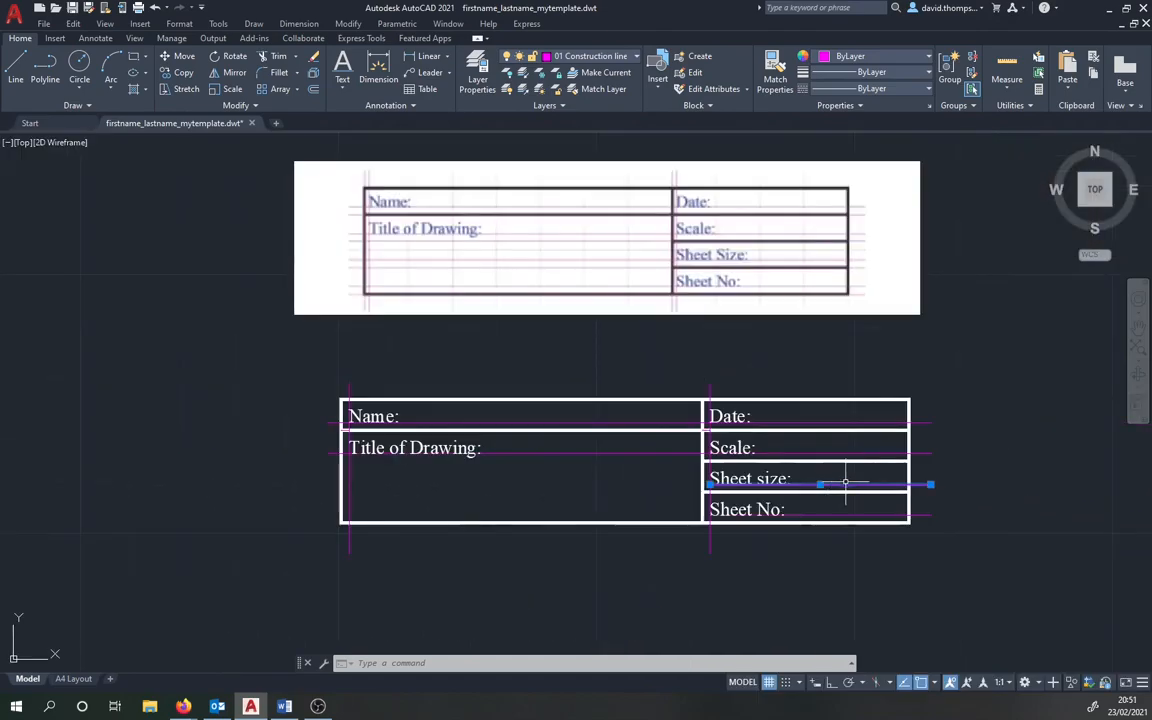
click(711, 484)
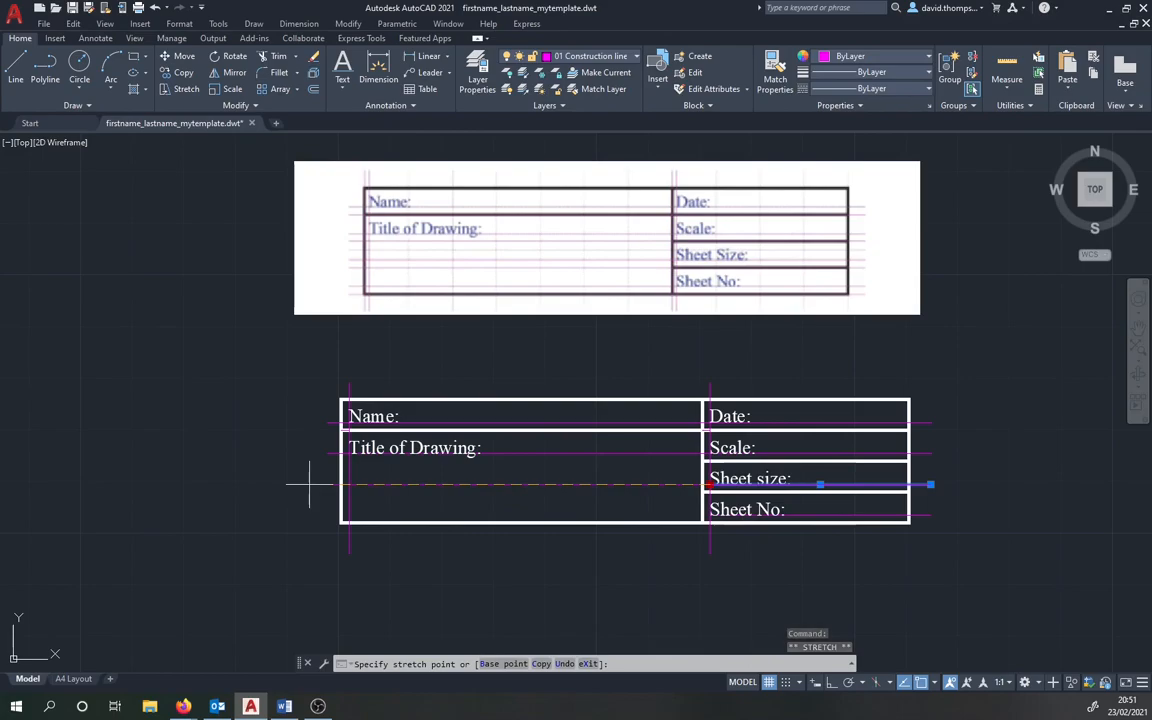
key(F8)
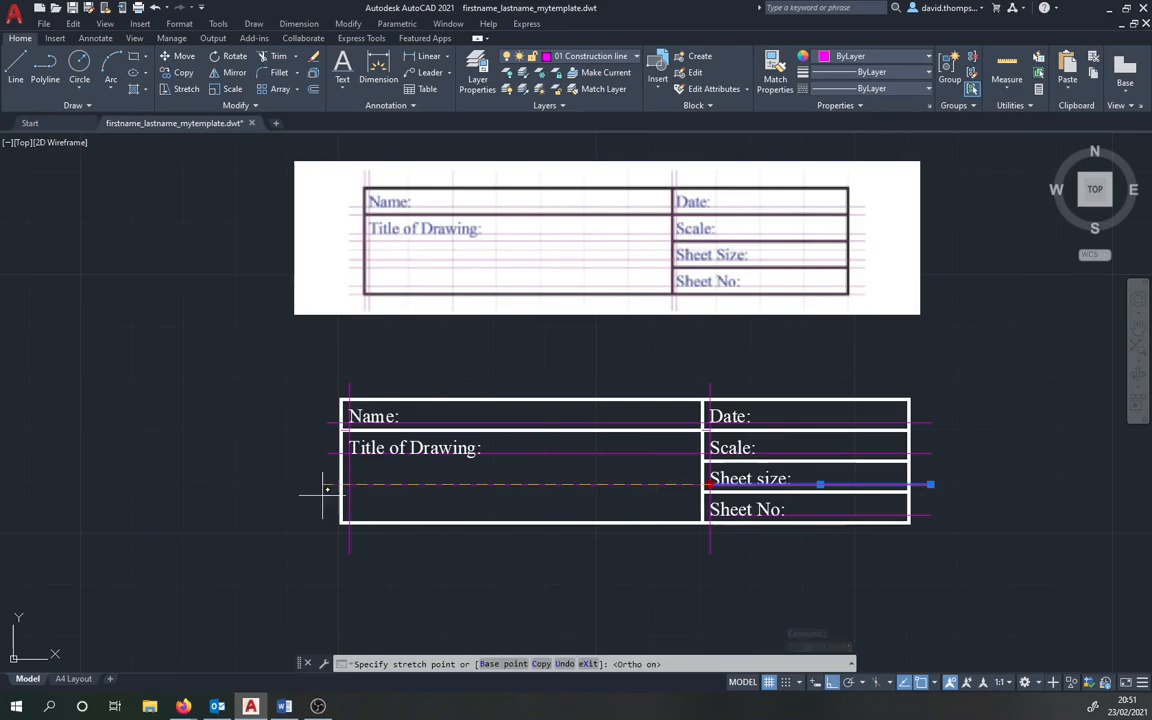
scroll(312, 483, up, 4)
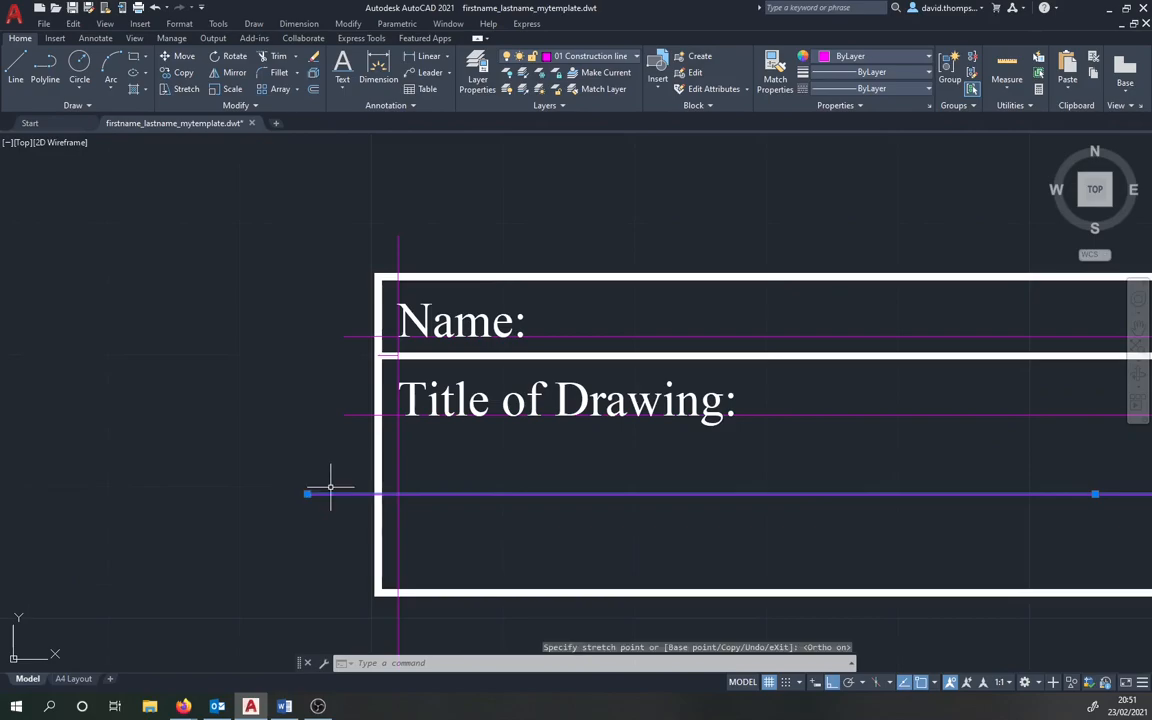
scroll(320, 489, down, 3)
key(Escape)
middle_drag(501, 522, 381, 501)
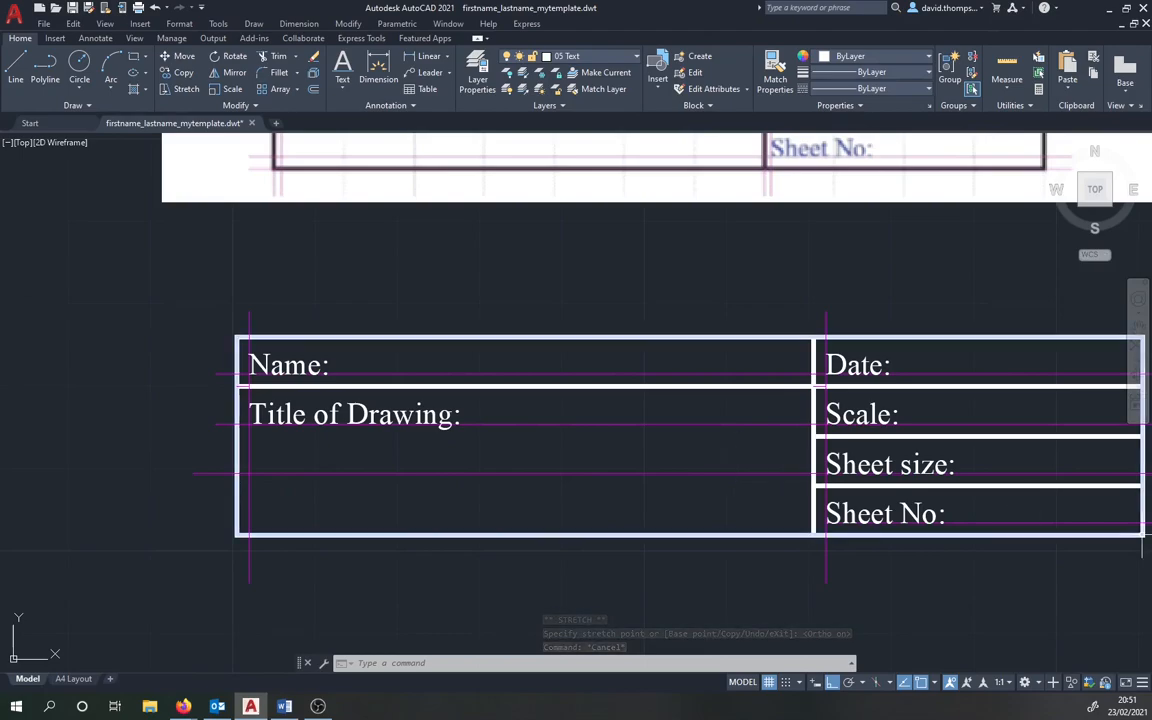
scroll(850, 350, down, 2)
middle_drag(890, 339, 761, 314)
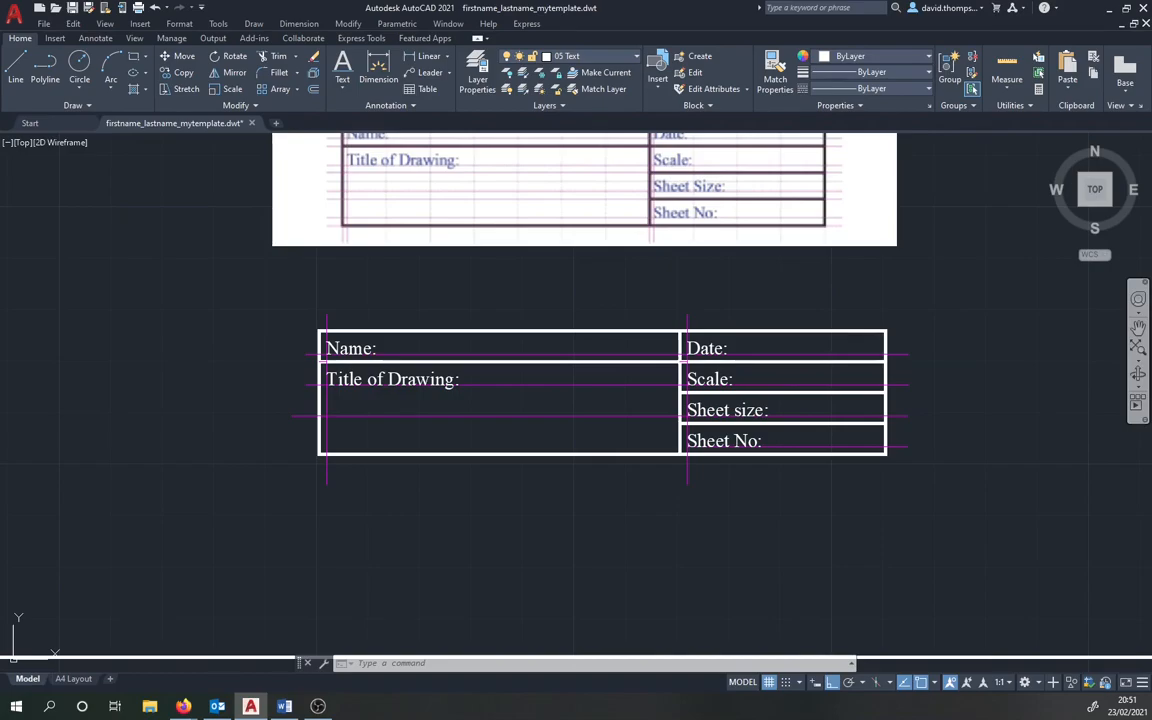
click(957, 302)
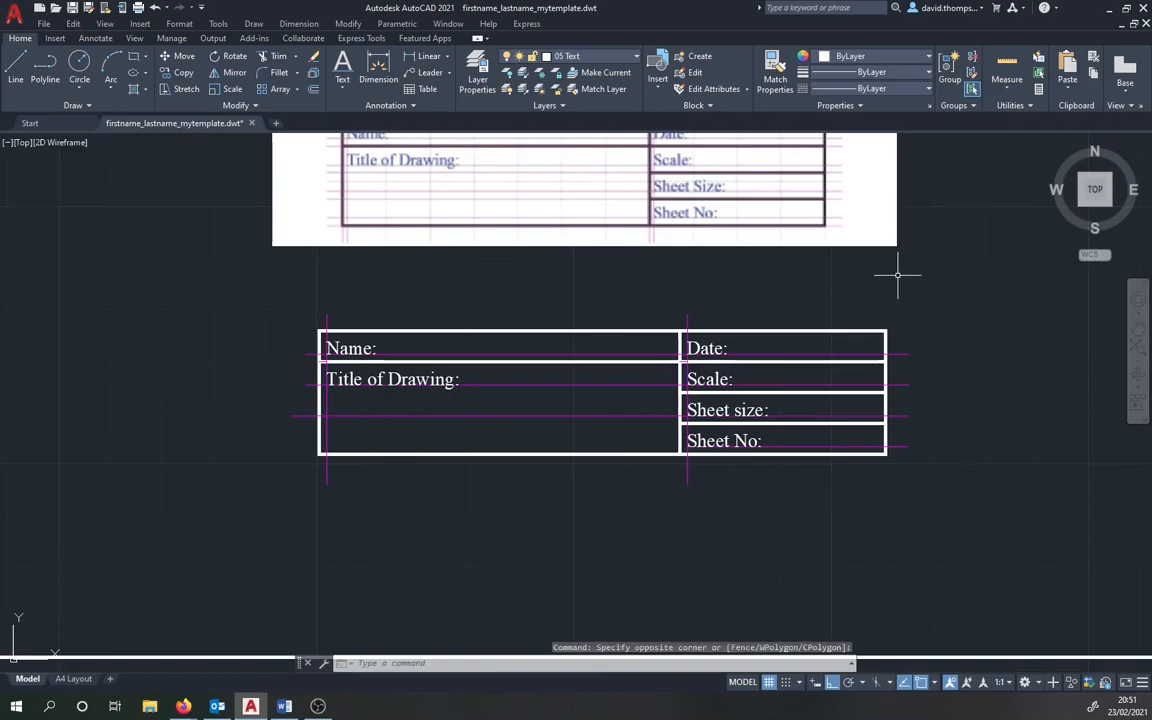
click(955, 275)
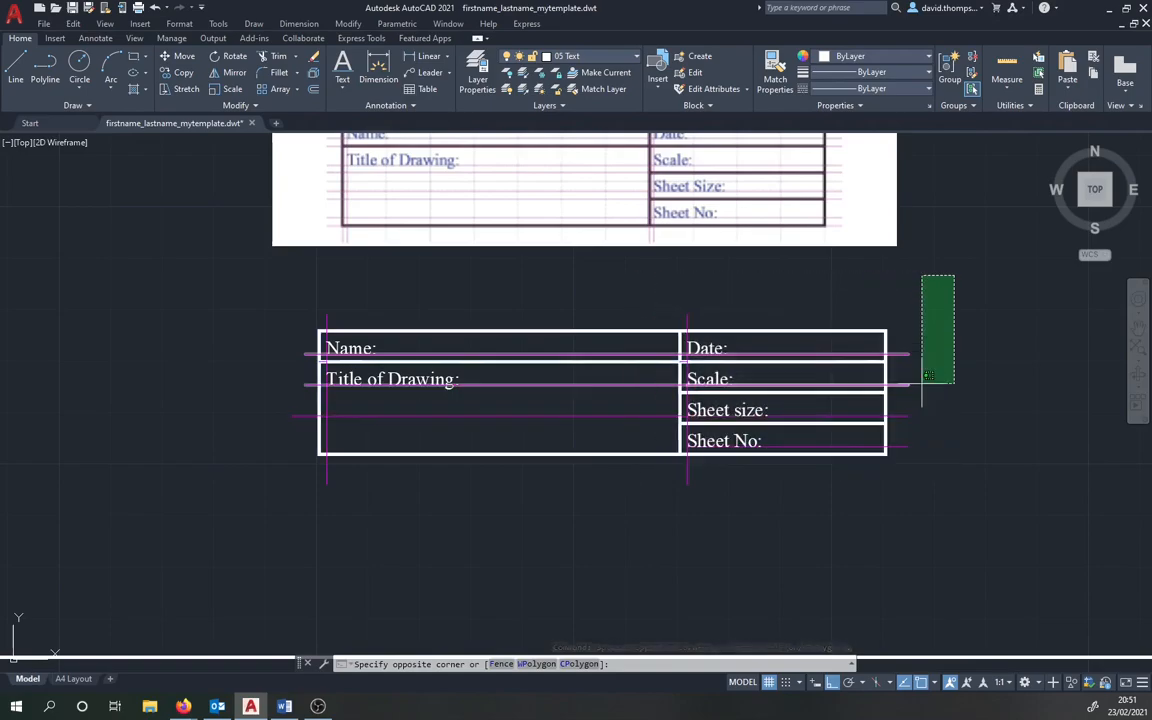
key(Escape)
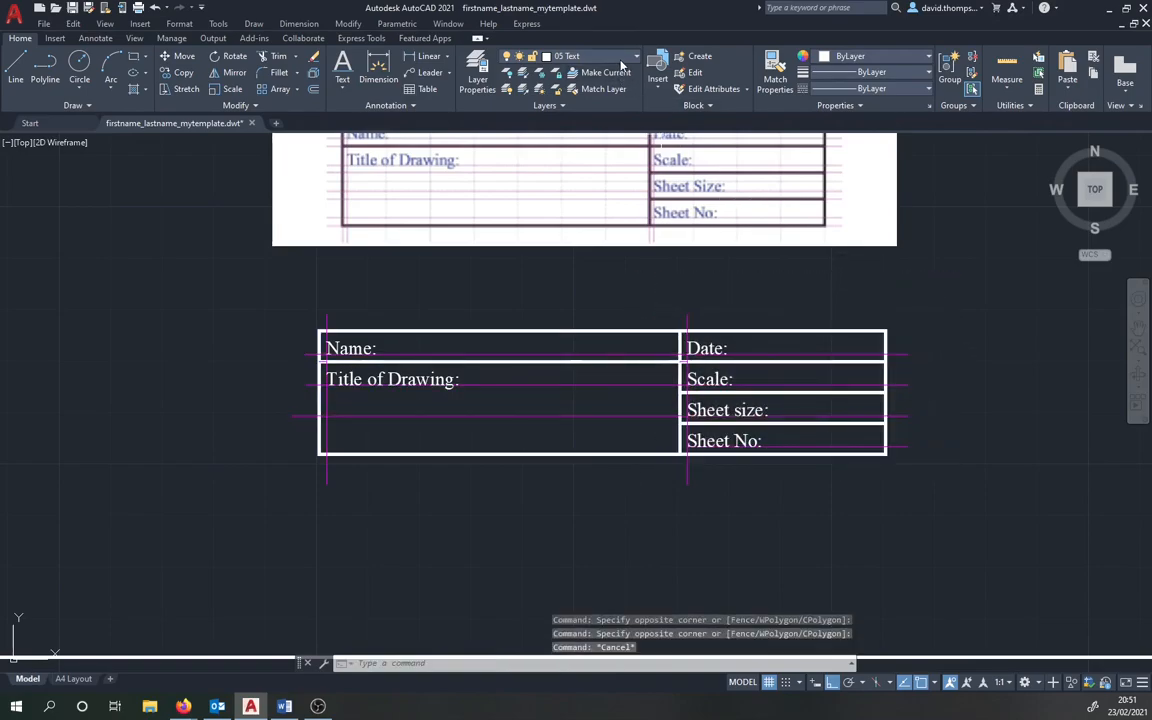
Step: Make layer 0 the current layer
click(595, 56)
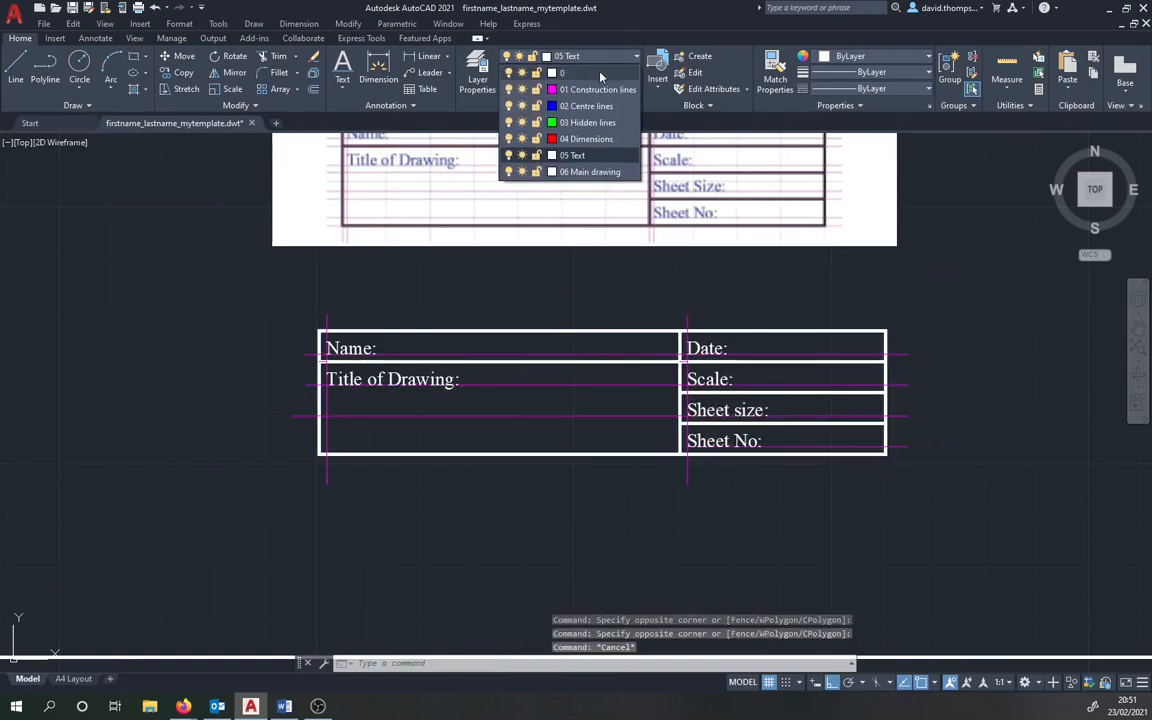
click(598, 73)
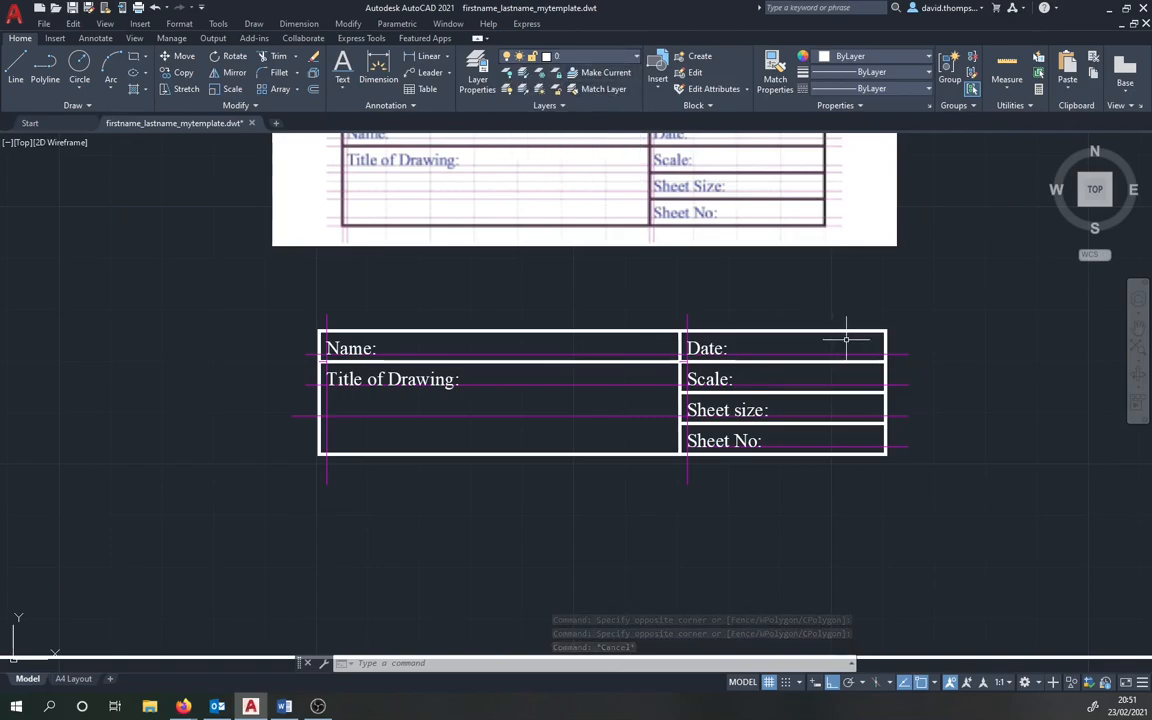
key(Escape)
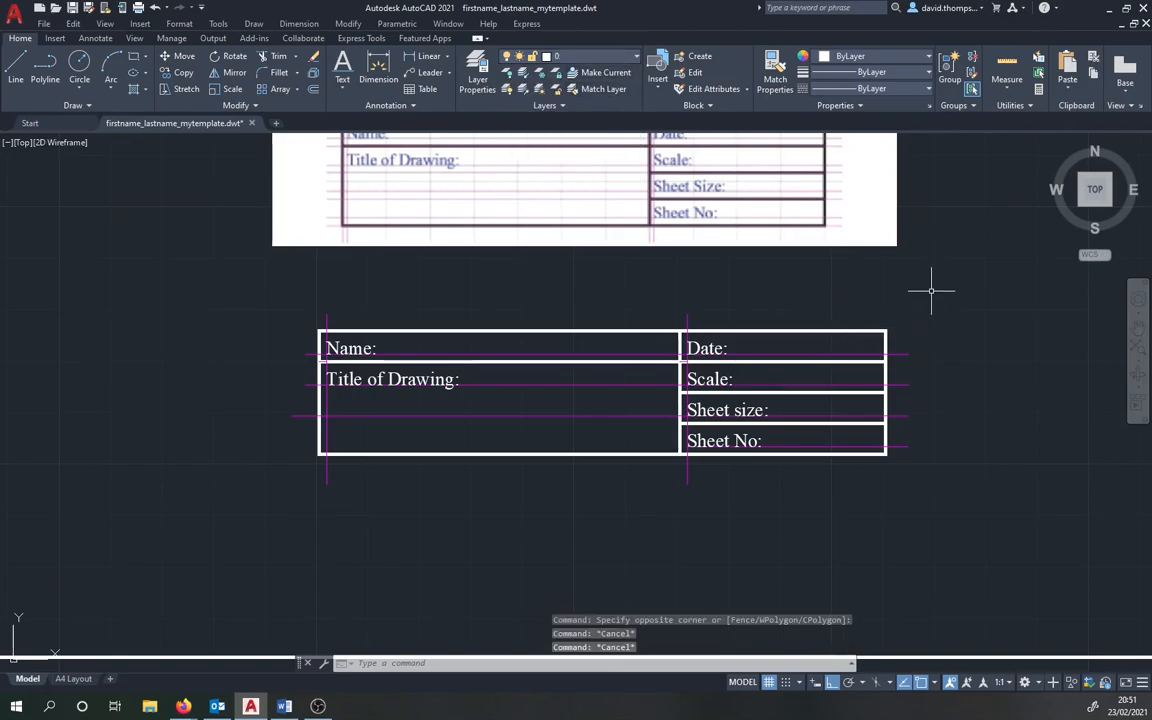
Step: Define the whole title block with its labels and construction lines as block BLK02-TITLE_BLOCK, based at its lower-right corner, redefining the existing definition
click(929, 291)
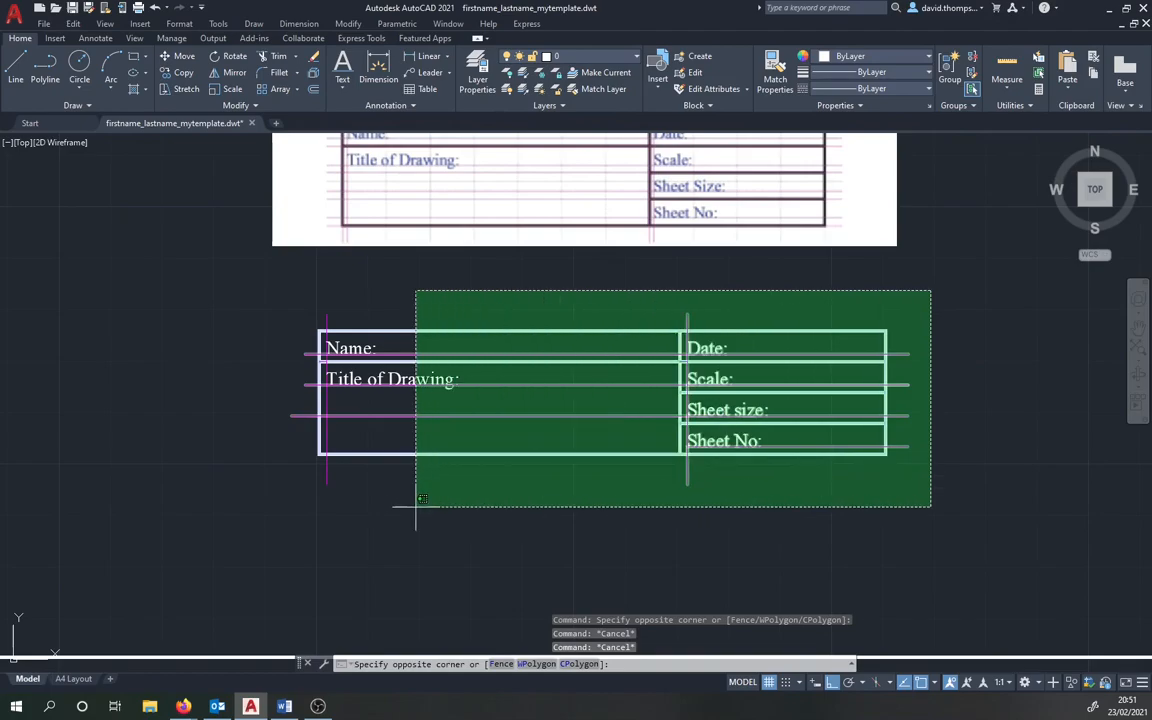
click(268, 513)
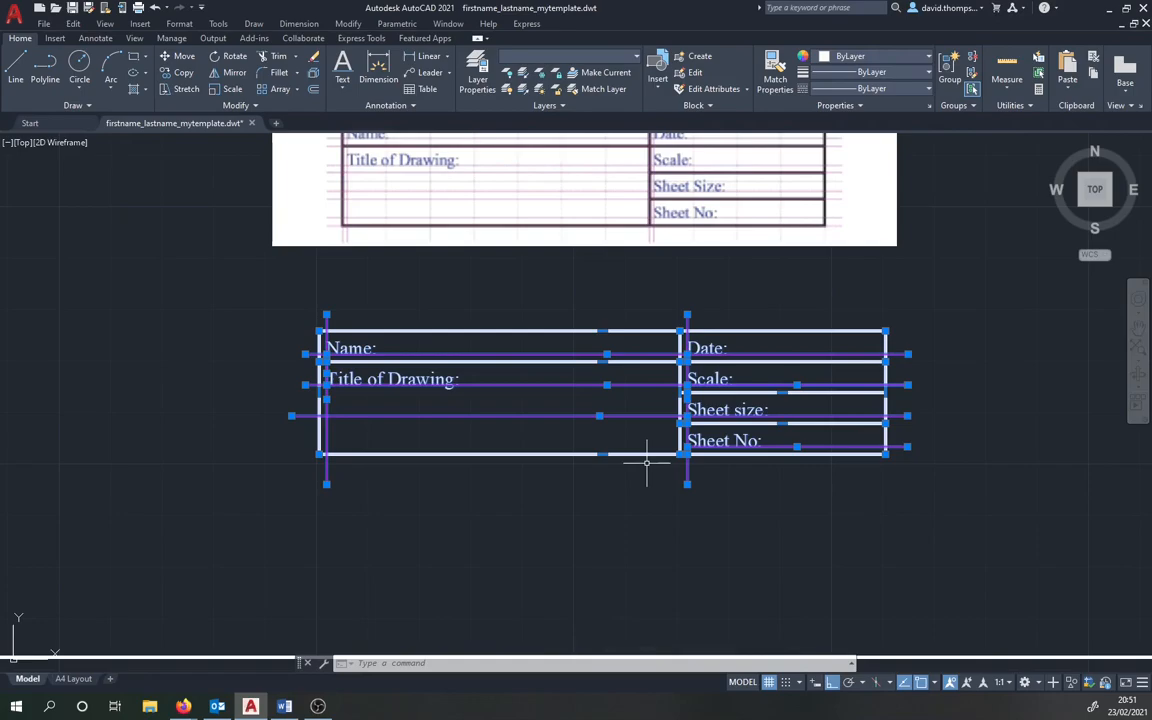
text(bl)
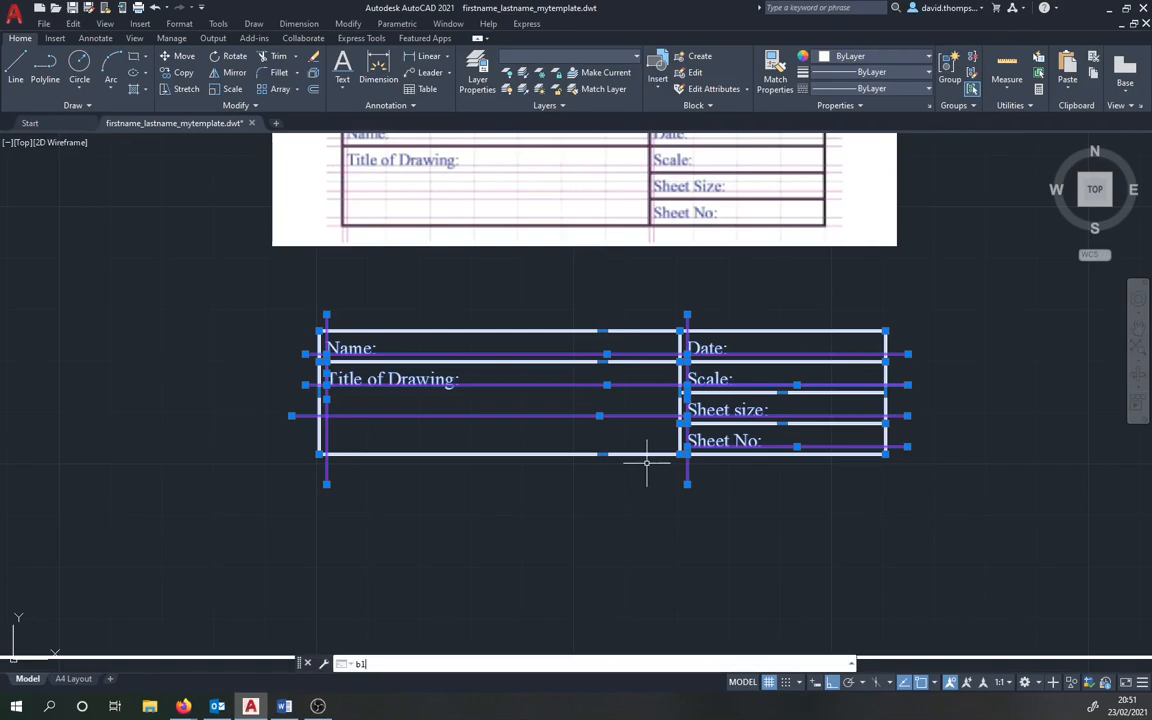
key(Return)
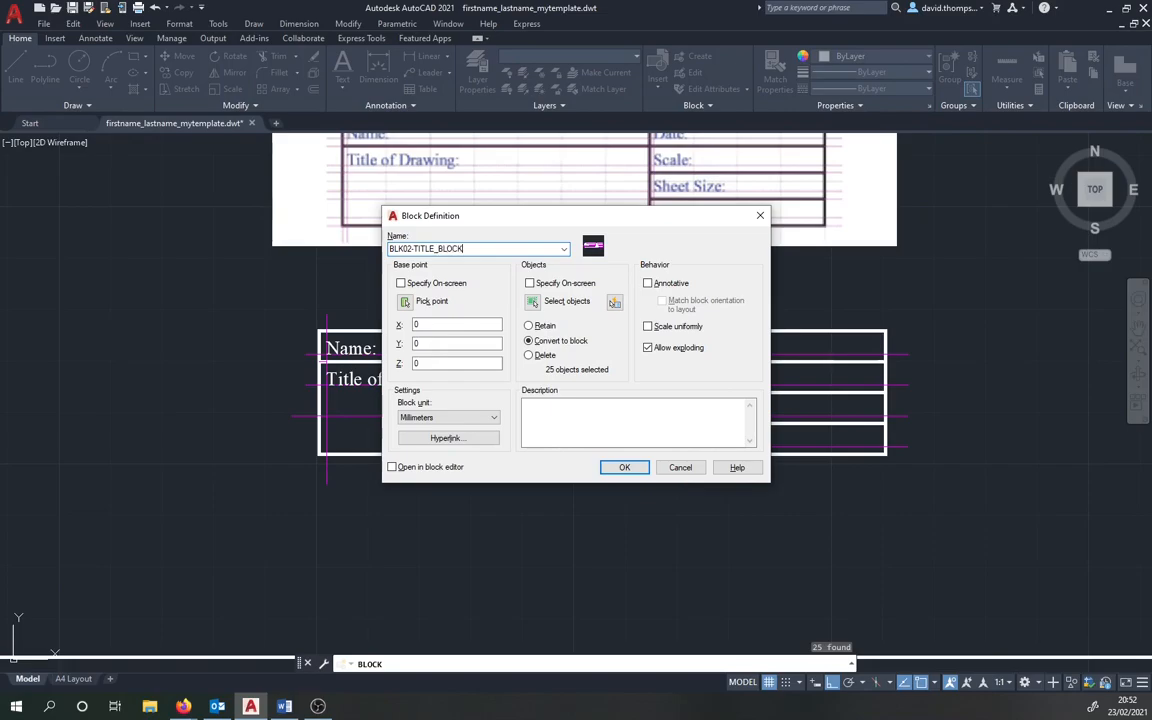
click(408, 305)
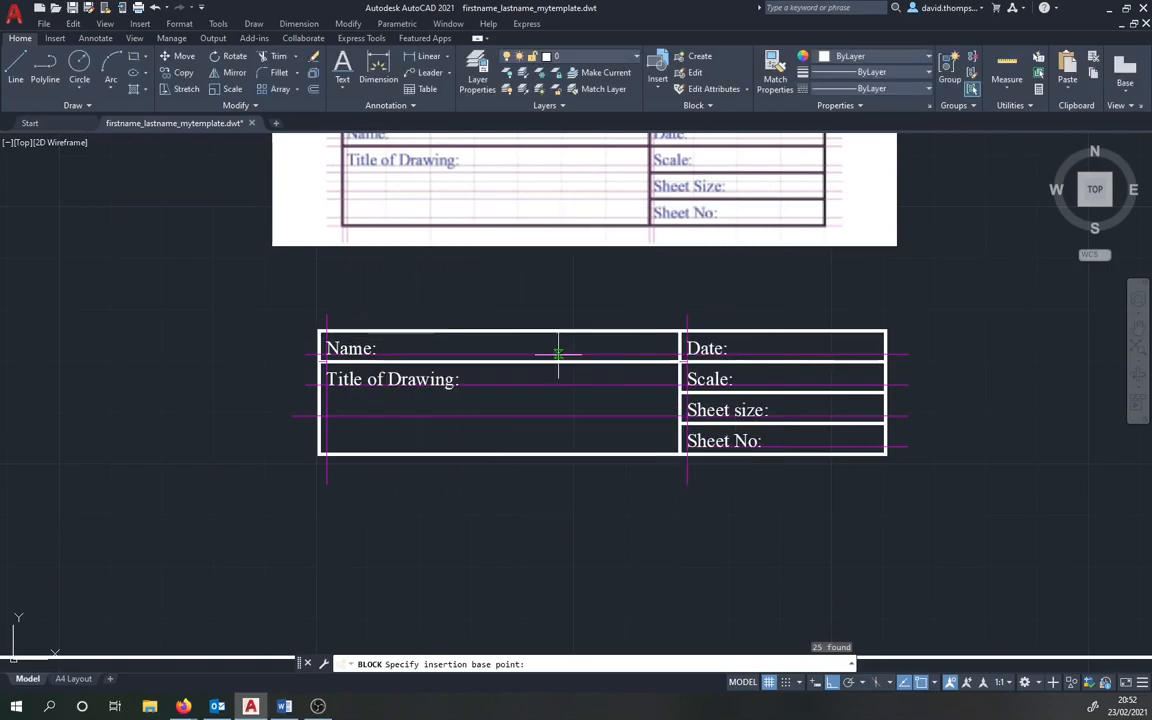
click(885, 455)
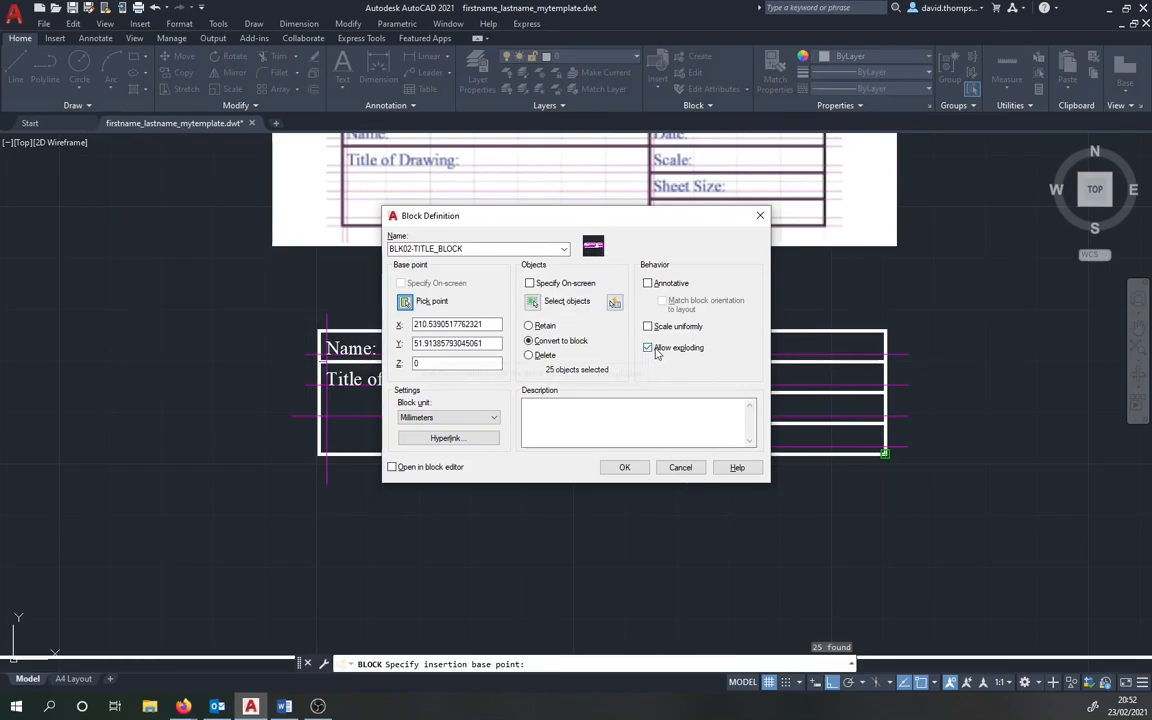
click(624, 468)
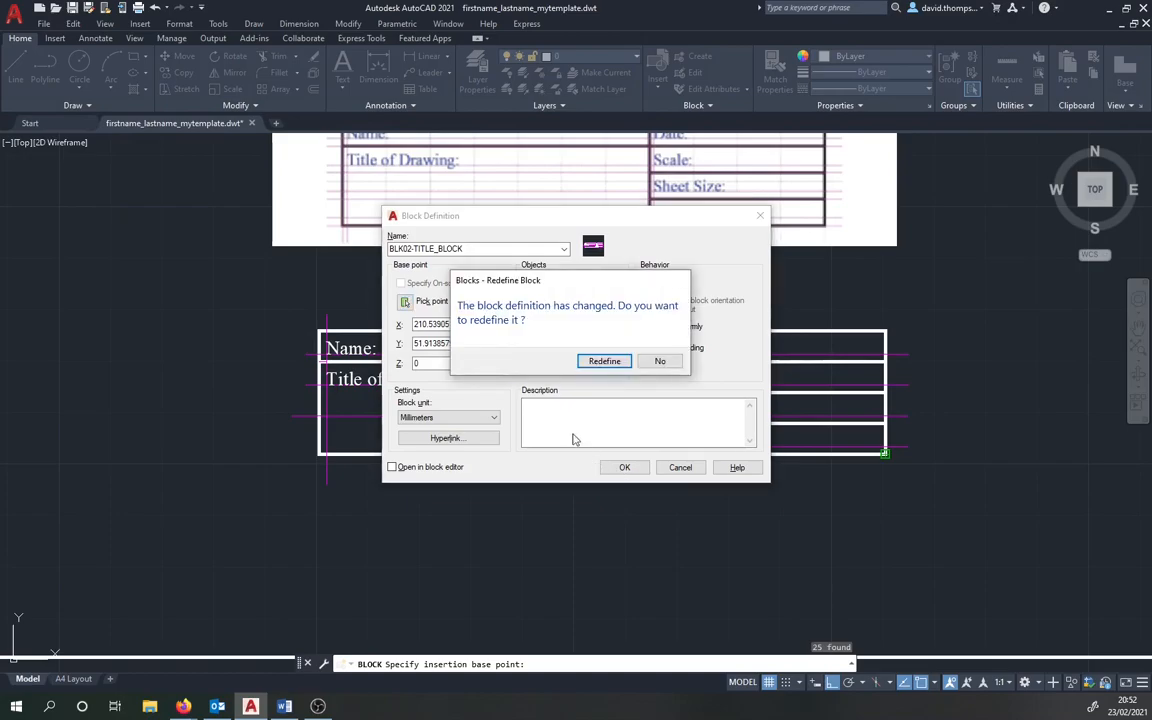
click(605, 362)
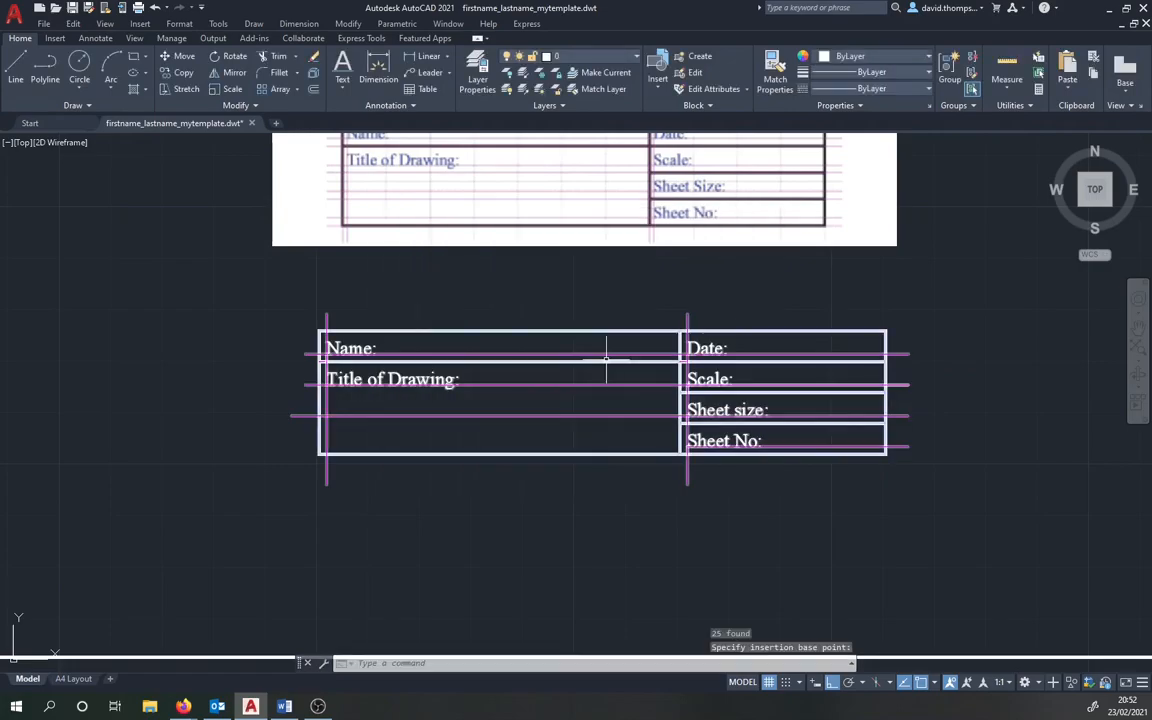
click(787, 325)
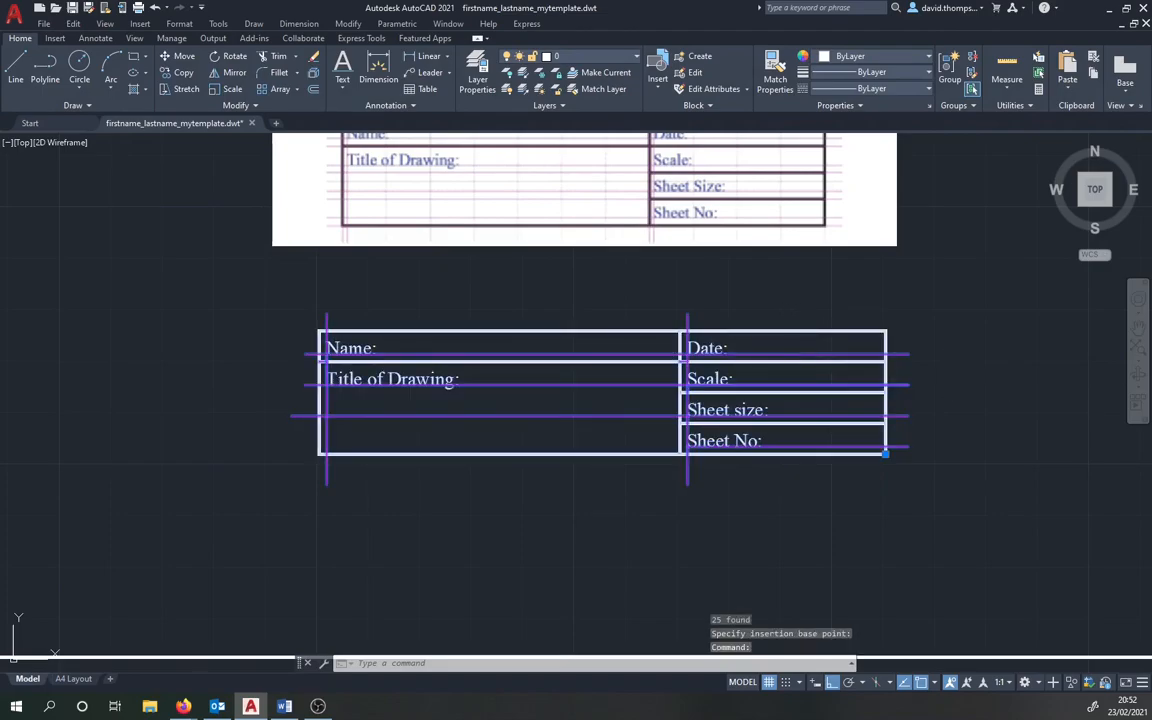
key(Escape)
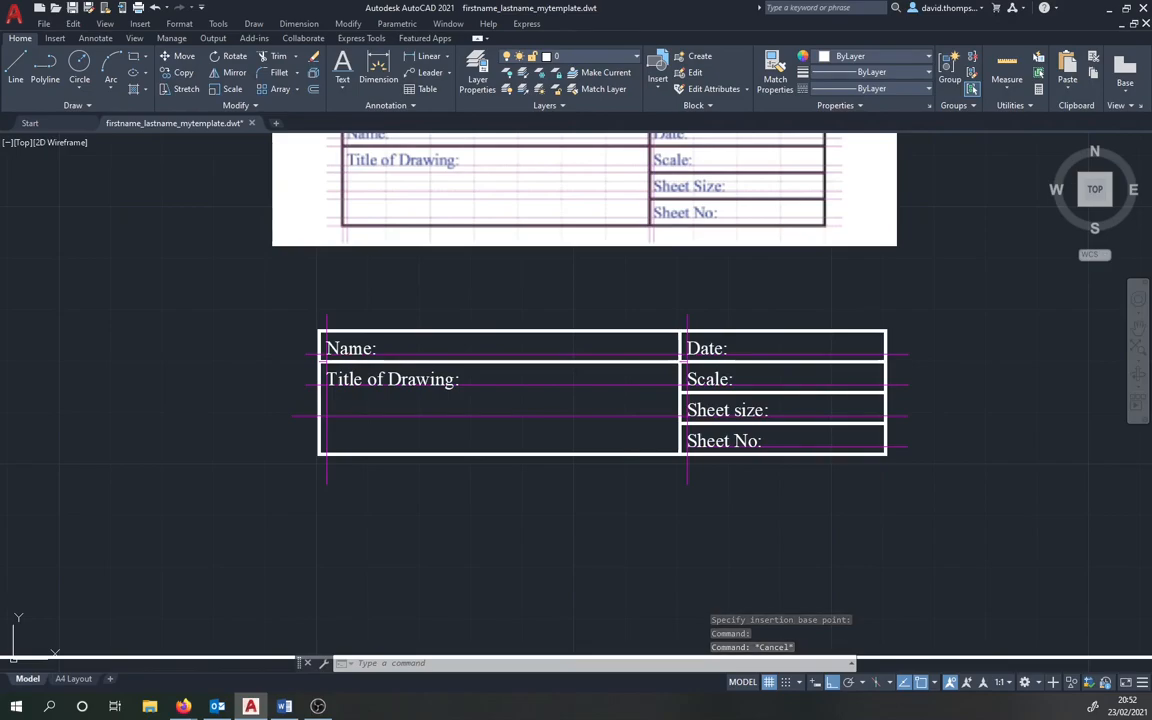
Step: Delete the reference image of the title block above the drawn one
scroll(922, 294, down, 2)
middle_drag(922, 294, 740, 314)
click(740, 314)
click(655, 255)
key(Delete)
scroll(740, 275, down, 2)
mouse_move(745, 270)
middle_down()
mouse_move(648, 386)
mouse_move(679, 340)
middle_up()
scroll(602, 404, up, 4)
scroll(602, 404, down, 2)
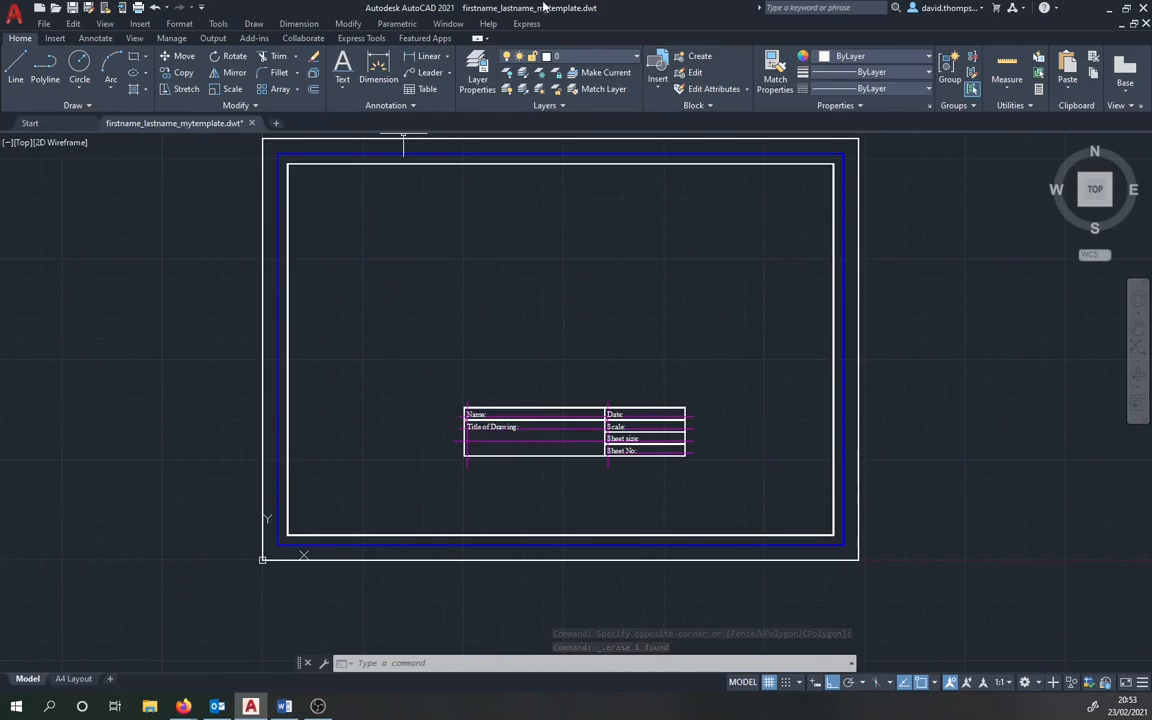
Step: Start saving the template under a new file, choosing AutoCAD 2018 Drawing (*.dwg) as the file type
click(22, 19)
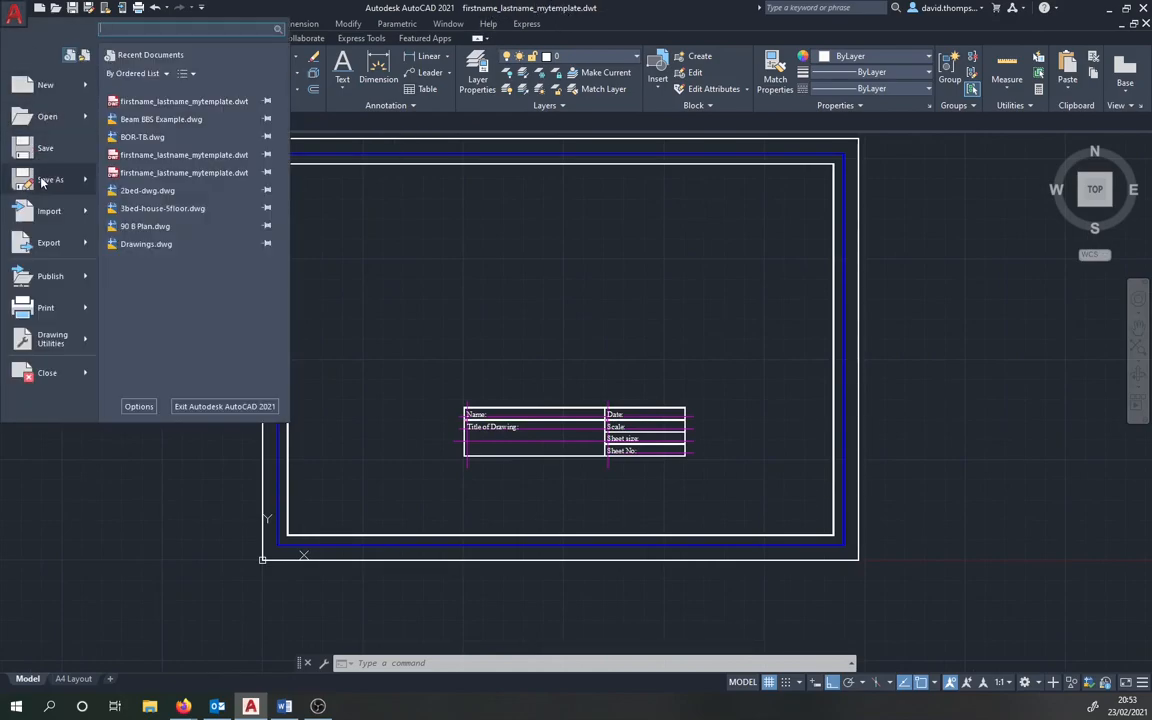
mouse_move(41, 181)
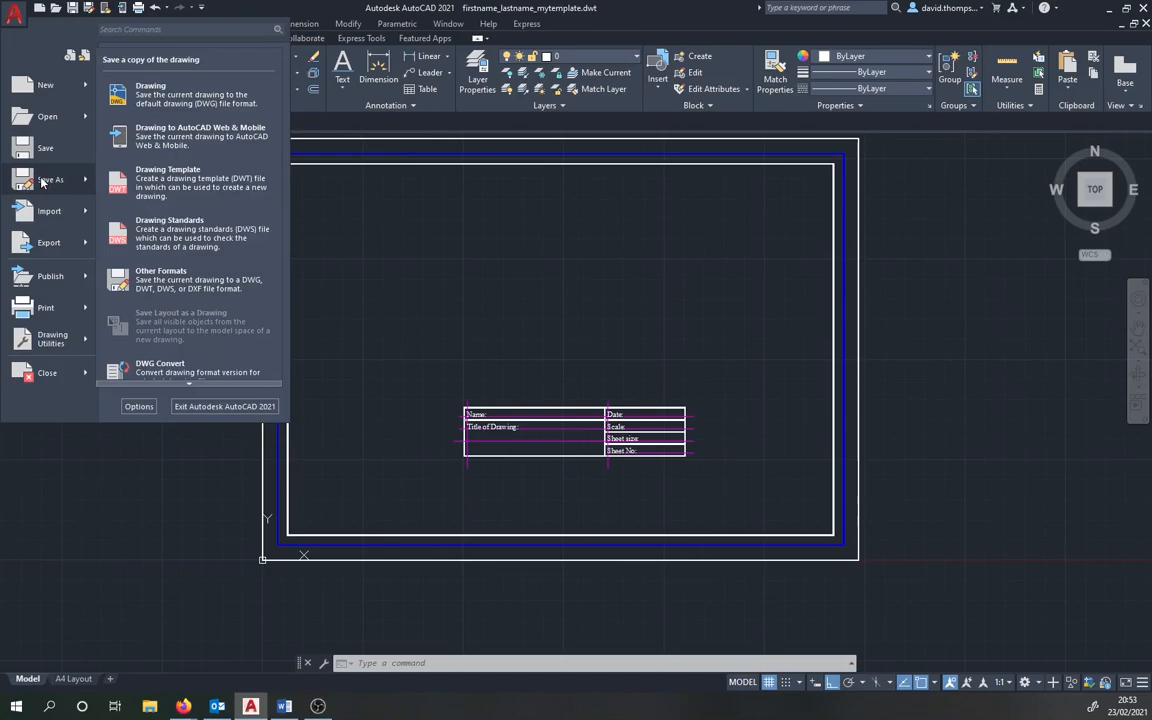
click(155, 108)
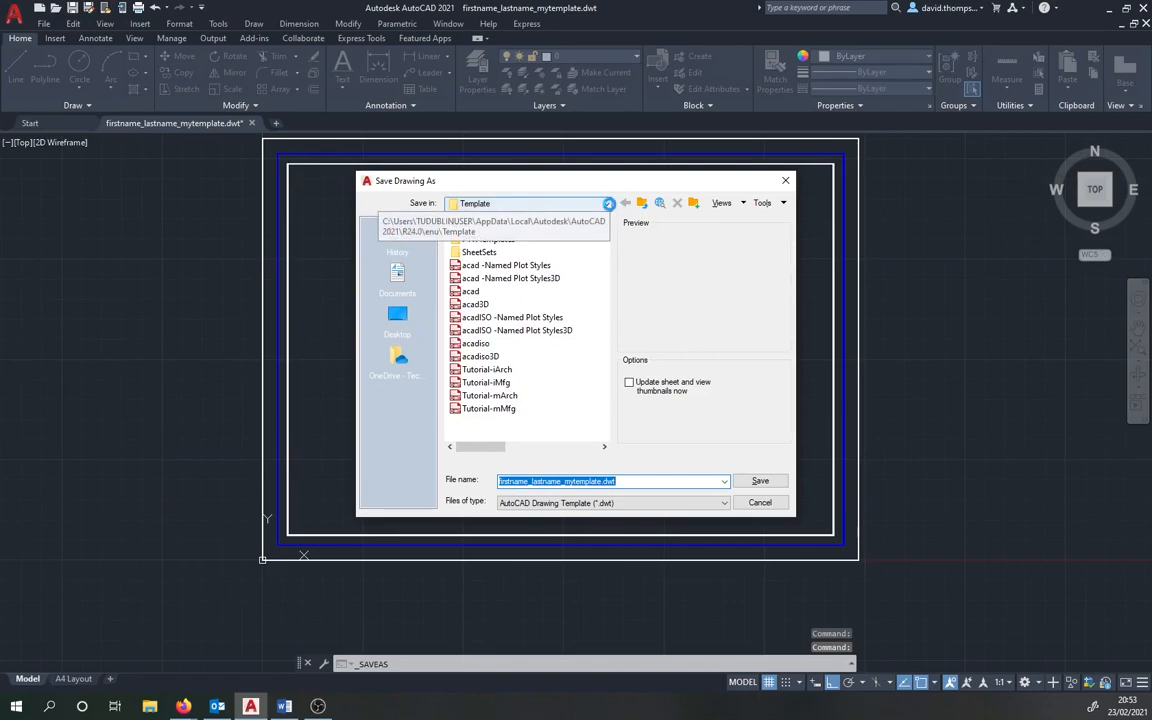
click(605, 203)
click(645, 503)
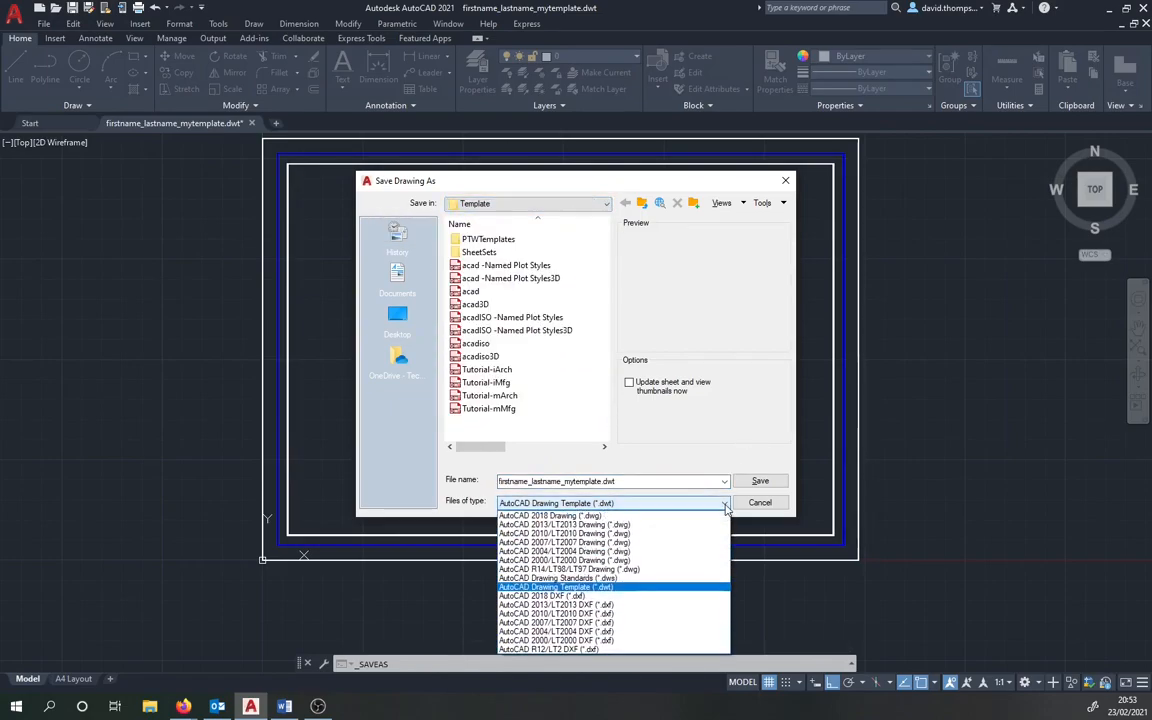
click(723, 503)
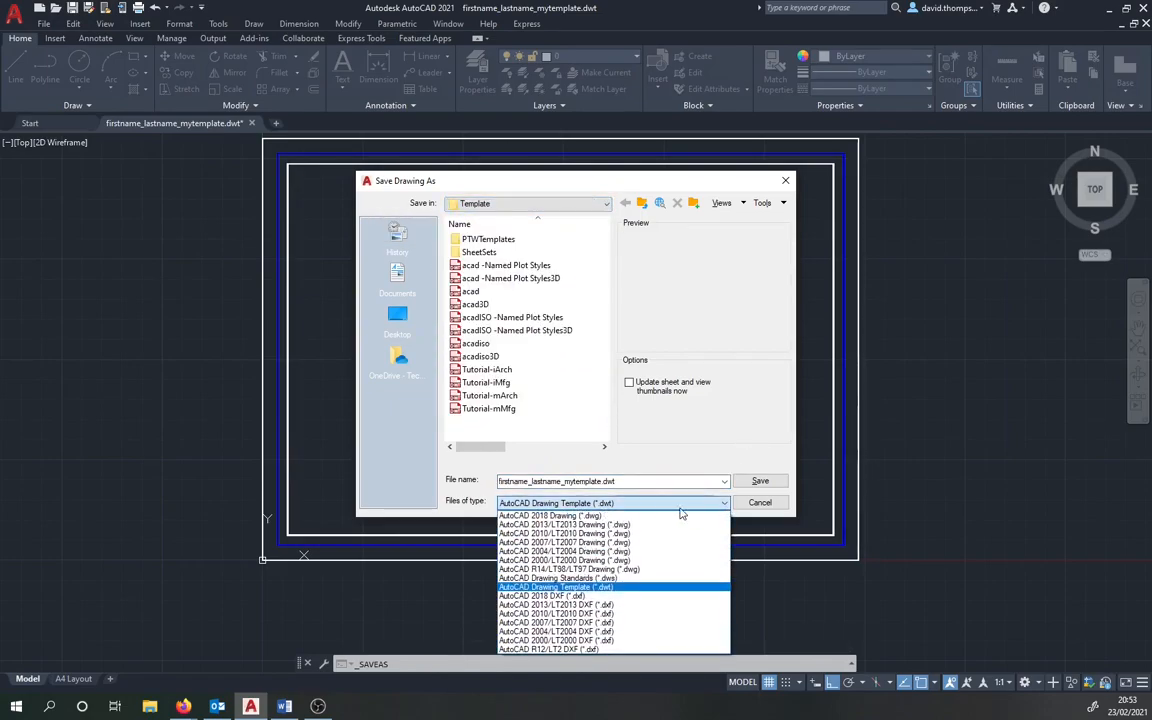
click(617, 516)
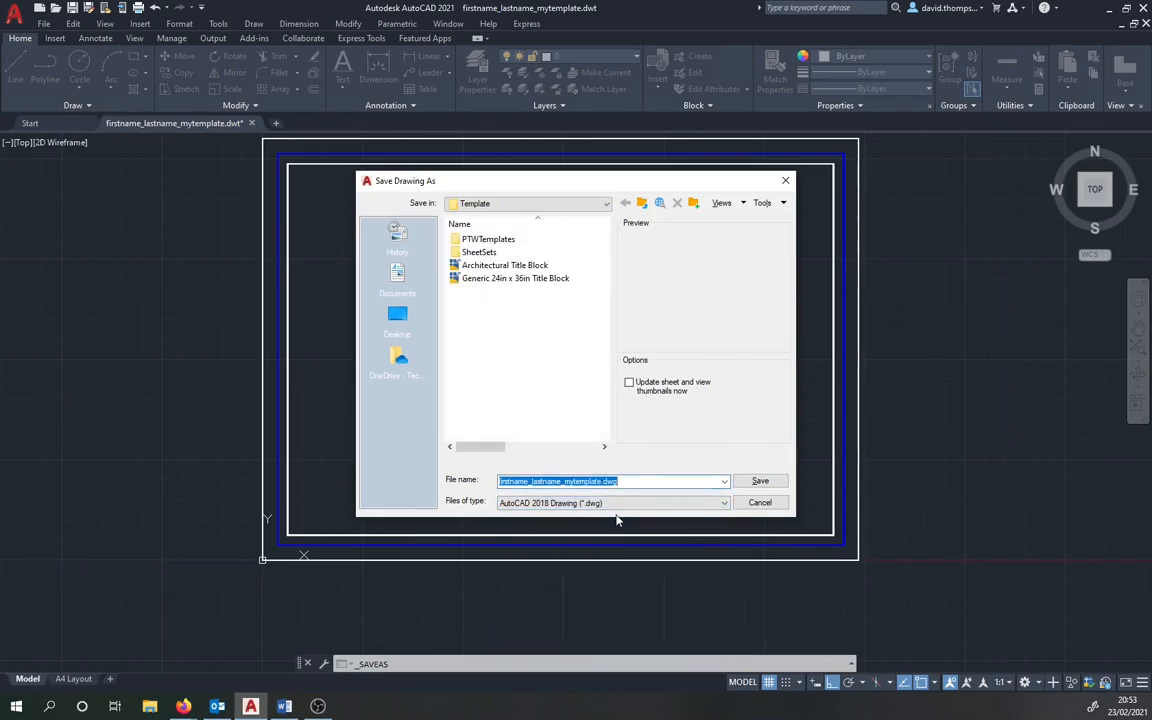
Step: Save the drawing as BOR-TB in the AutoCAD Files folder within Documents, replacing the existing file
click(605, 204)
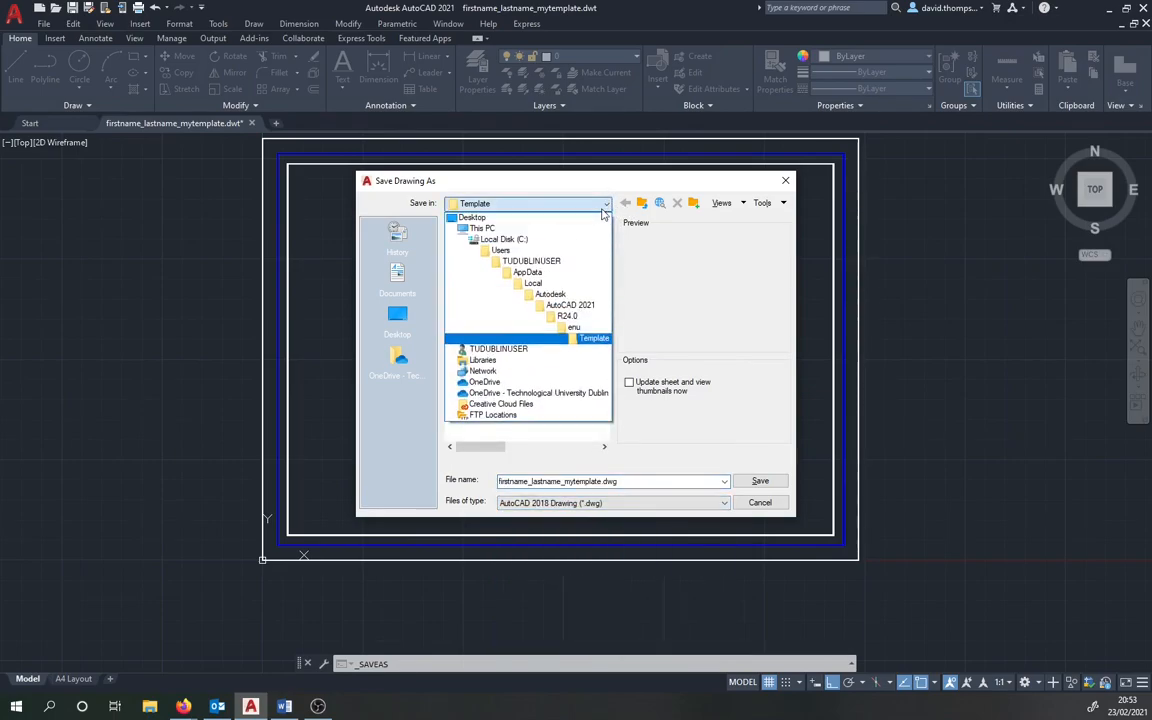
click(487, 229)
double_click(491, 283)
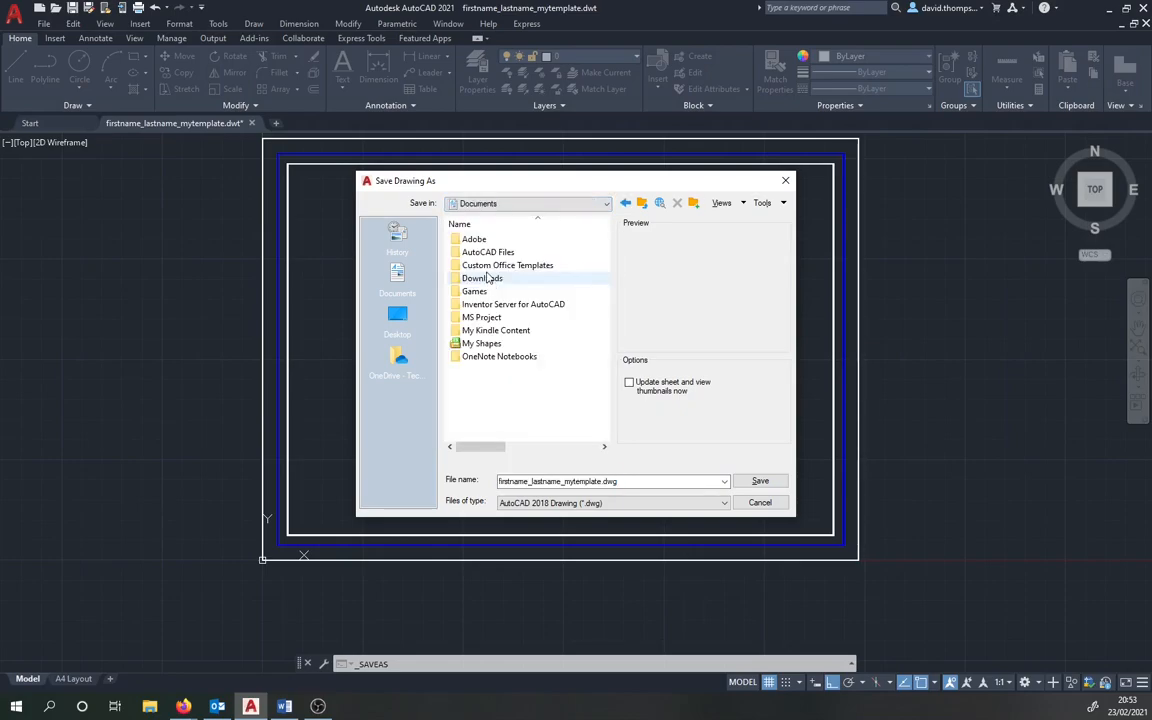
double_click(493, 251)
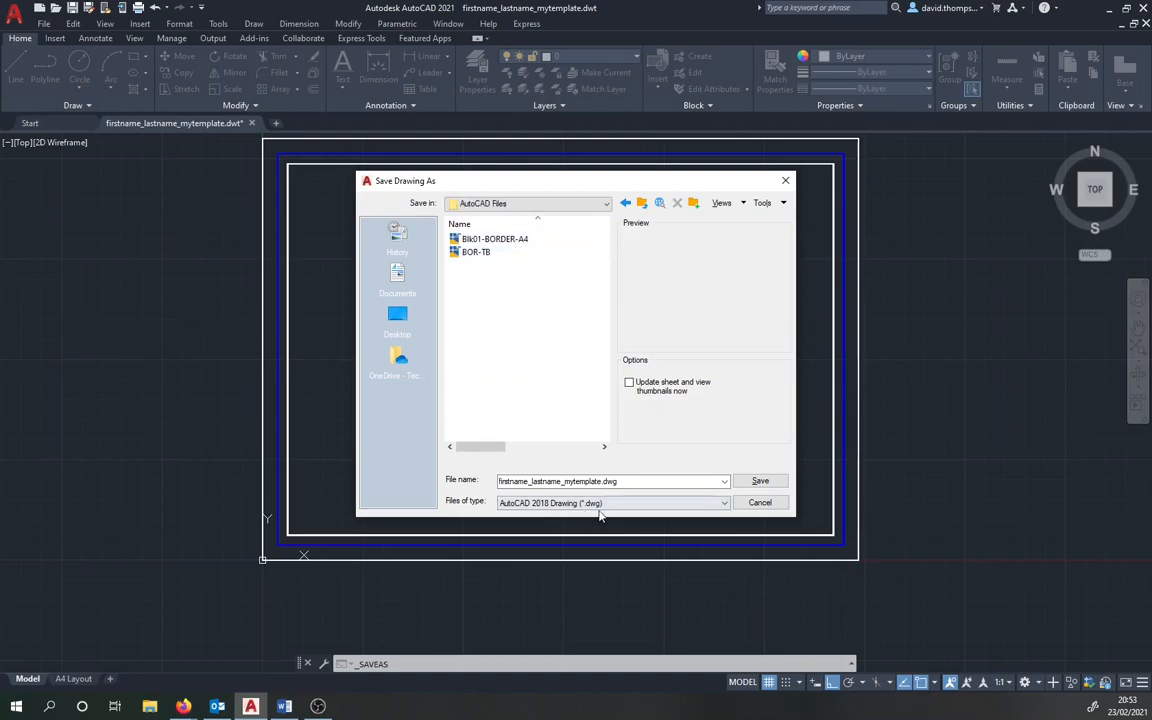
double_click(627, 481)
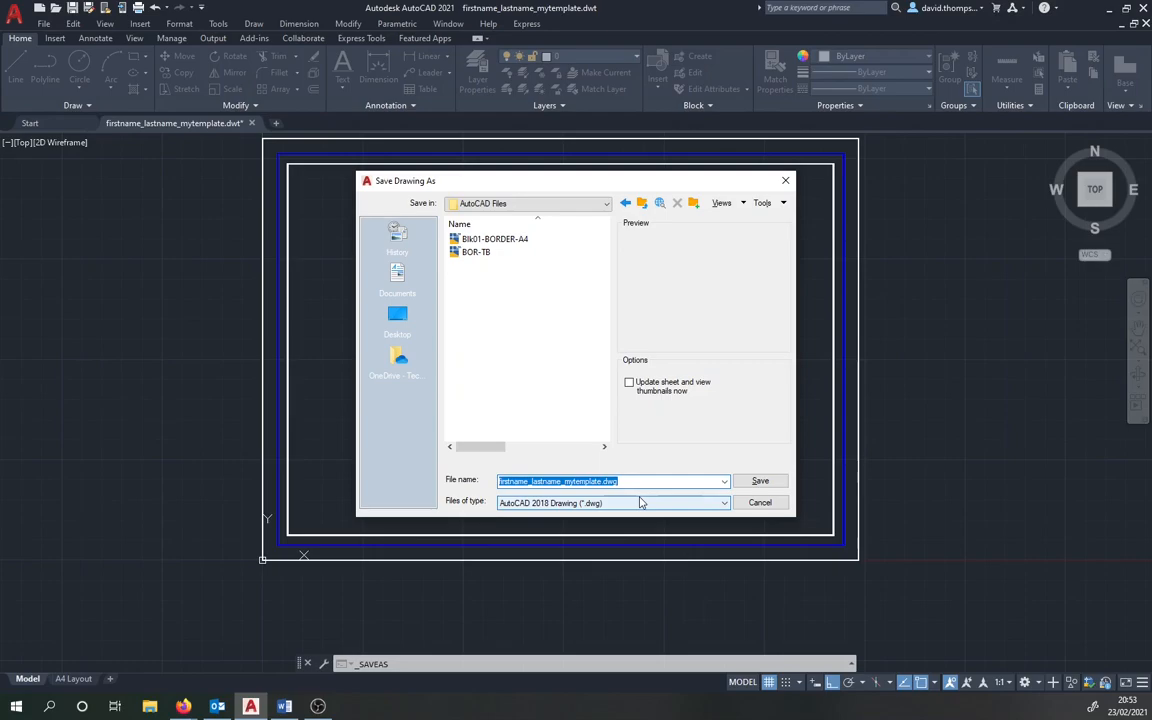
text(BOR-TB)
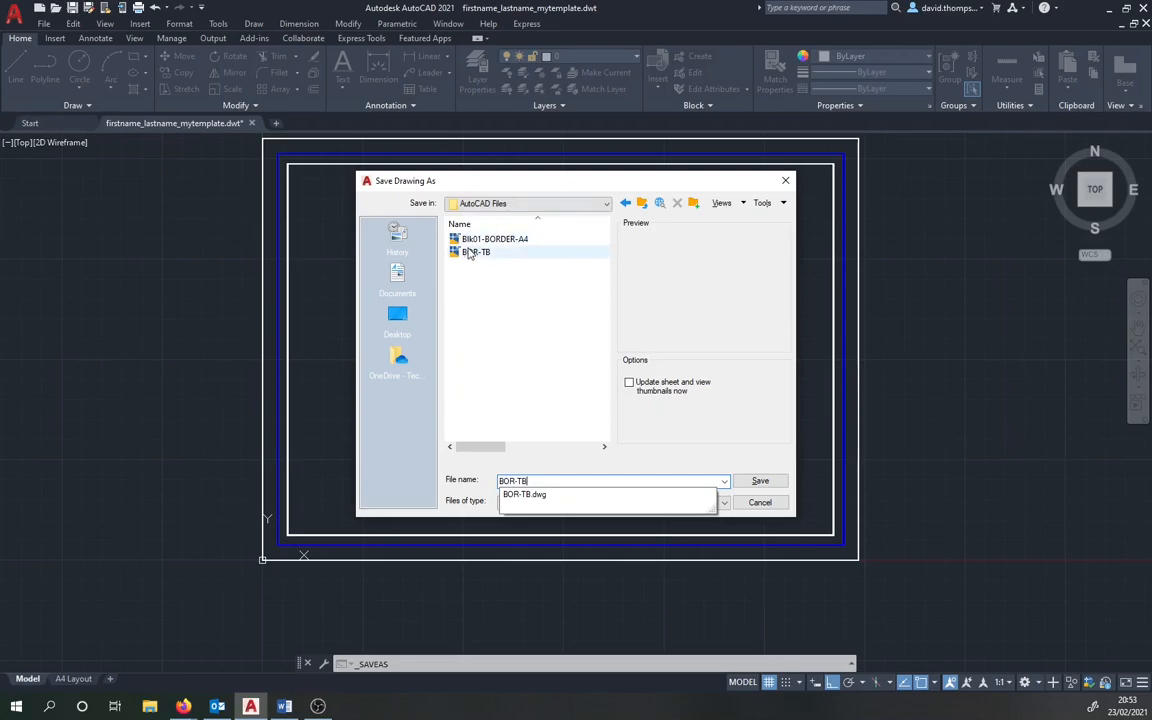
click(768, 484)
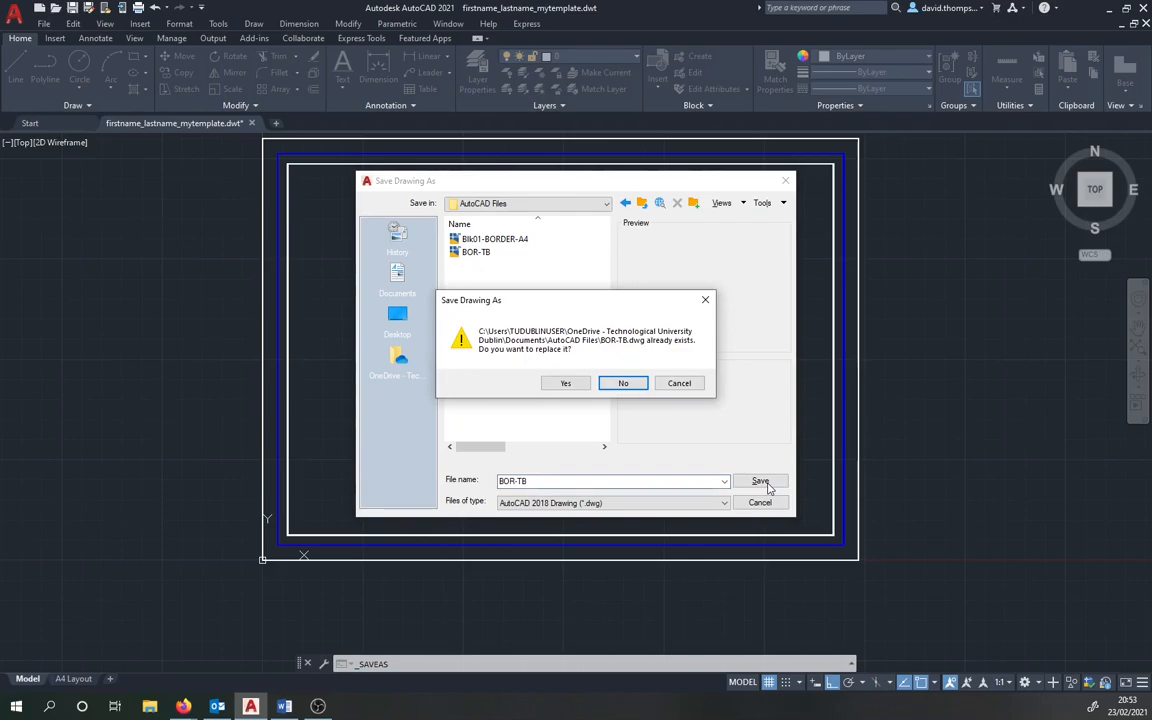
click(621, 382)
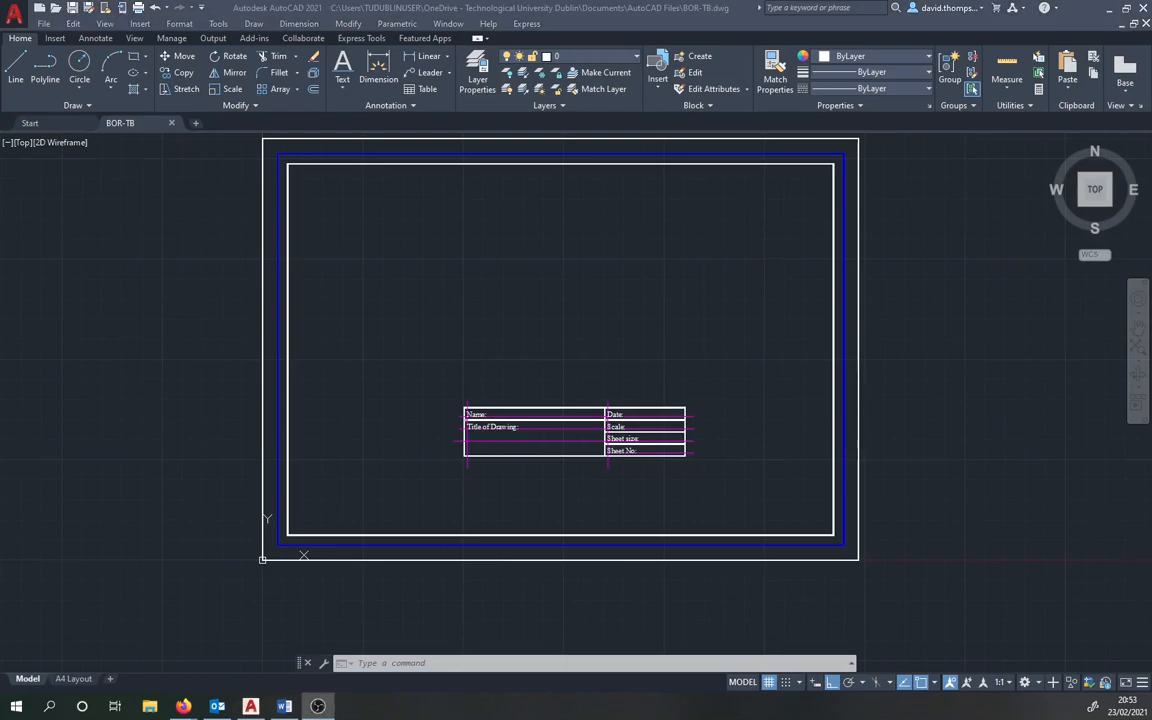
Step: Explode the title block back into separate objects
key(alt+Tab)
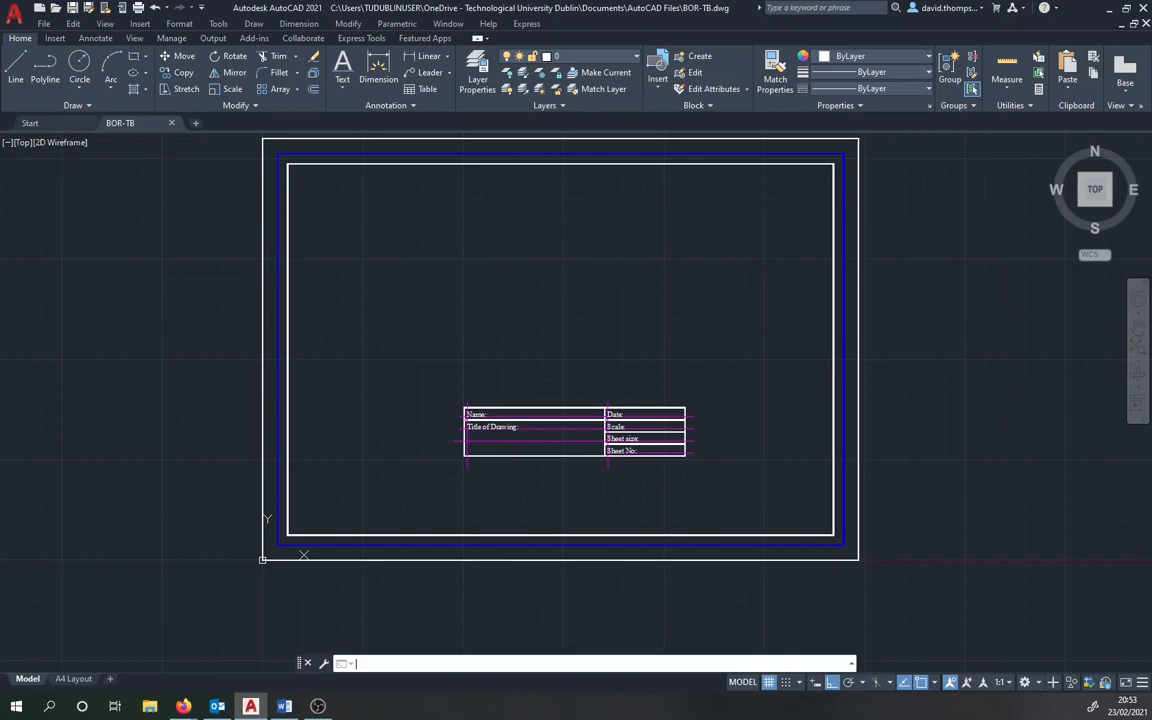
scroll(610, 428, up, 2)
click(607, 428)
scroll(687, 428, up, 1)
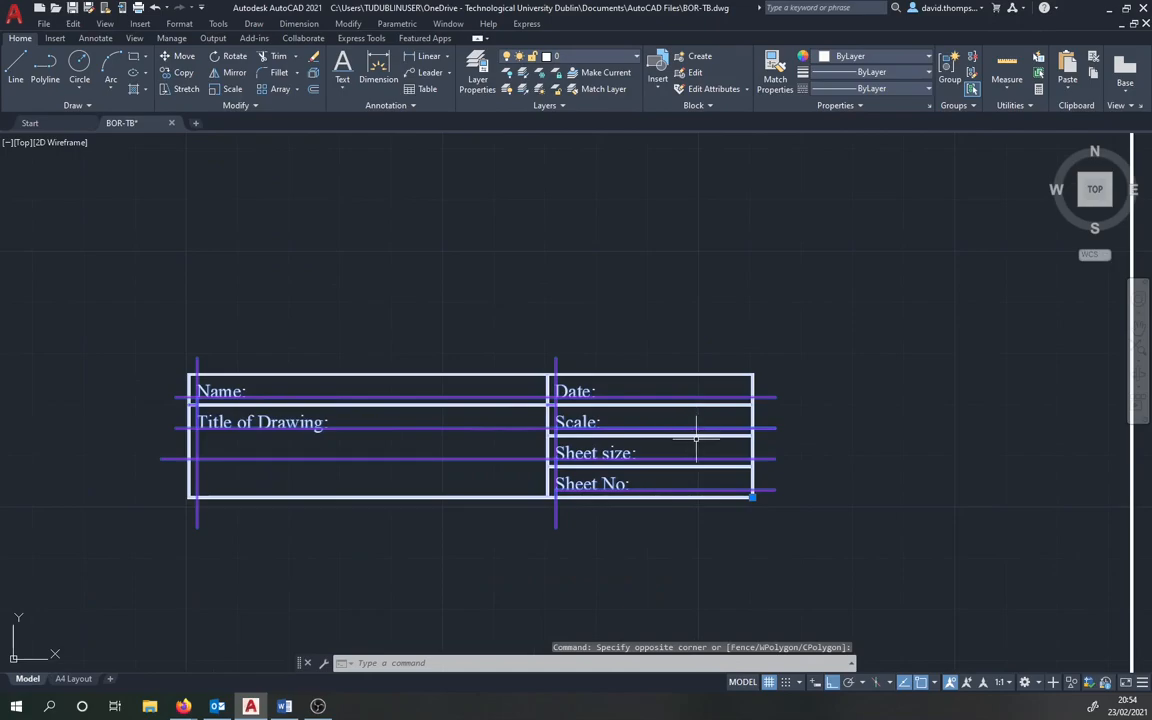
text(x)
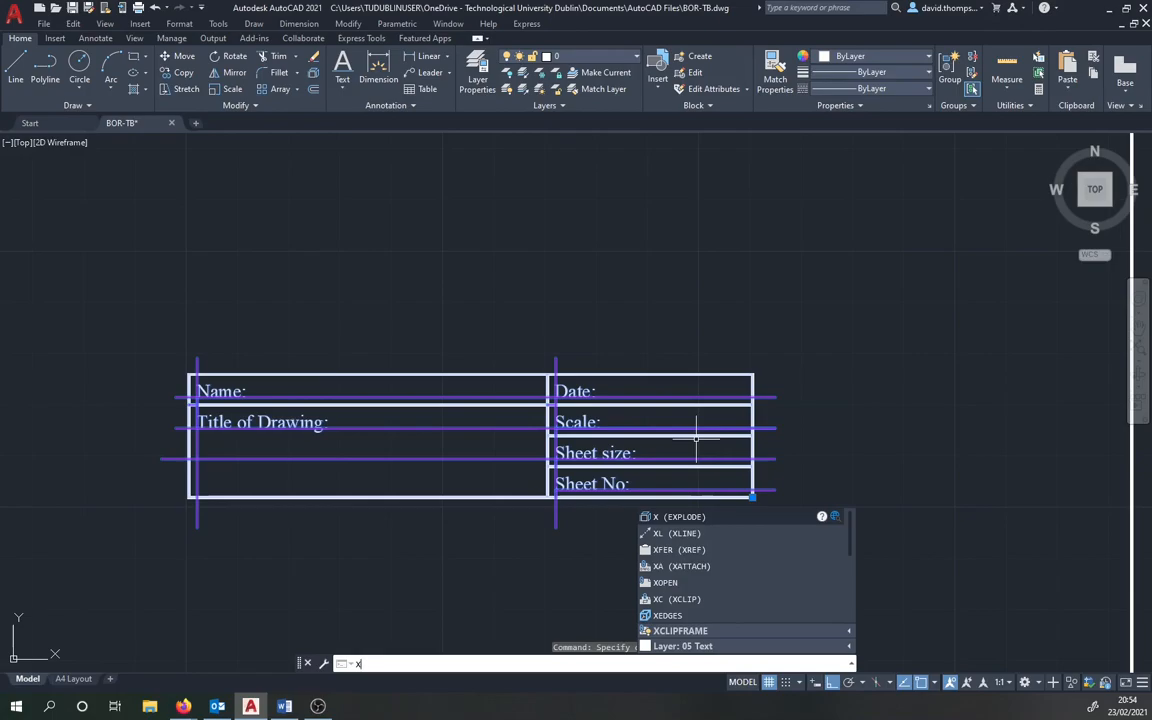
key(Return)
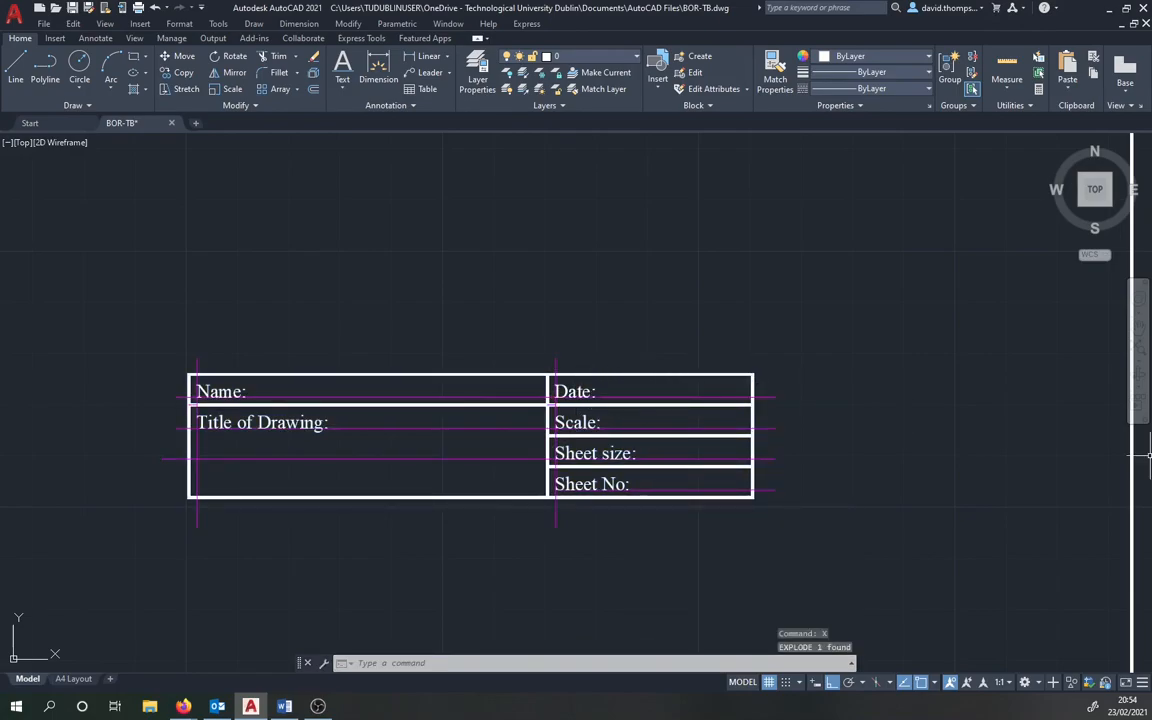
Step: Define a YOUR_NAME attribute with default "firstname lastname" and place it on the guideline just after the Name: label
scroll(847, 405, down, 4)
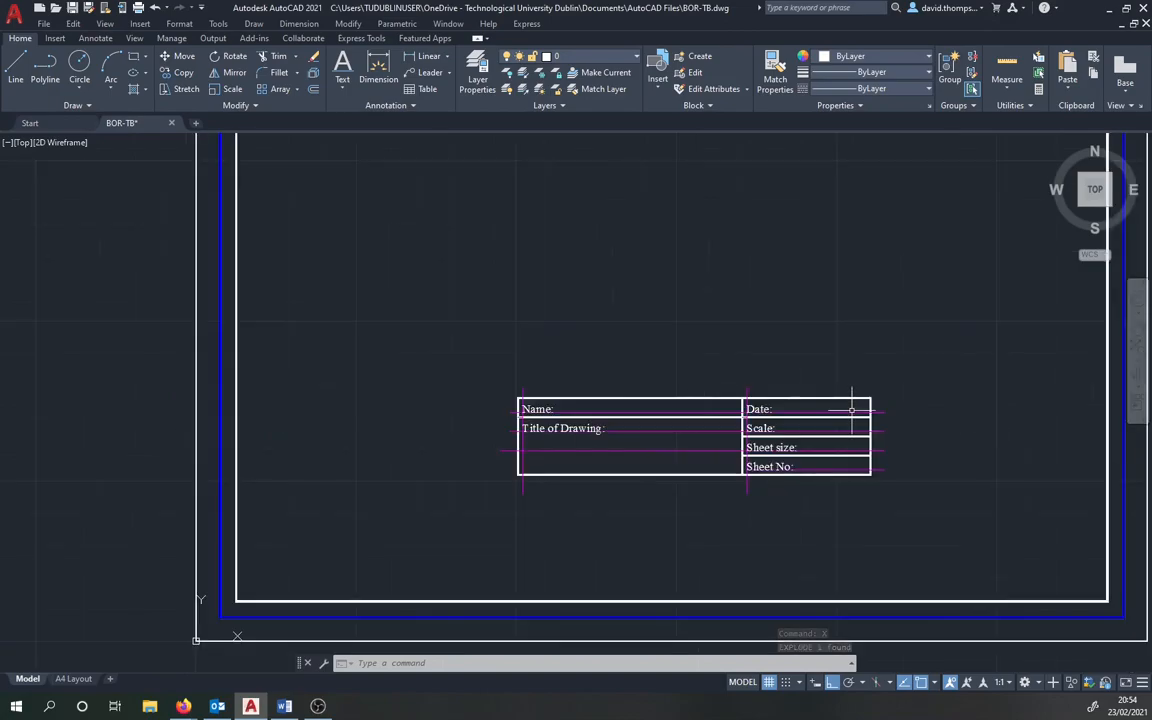
scroll(766, 400, up, 4)
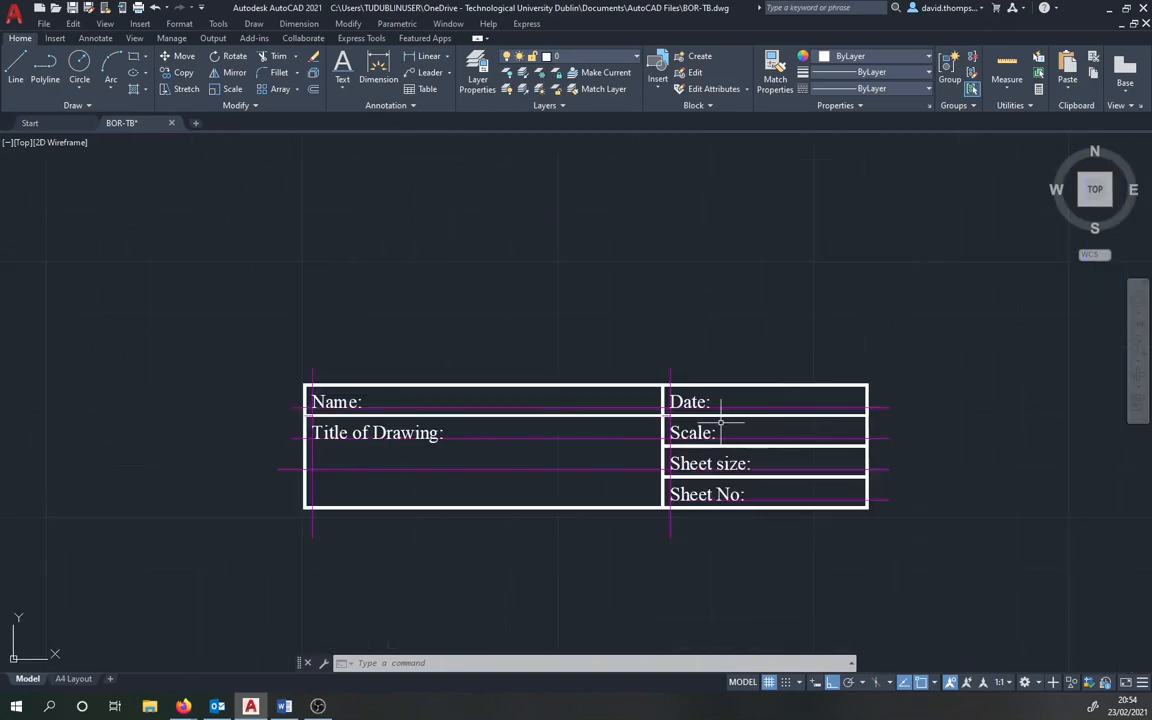
text(att)
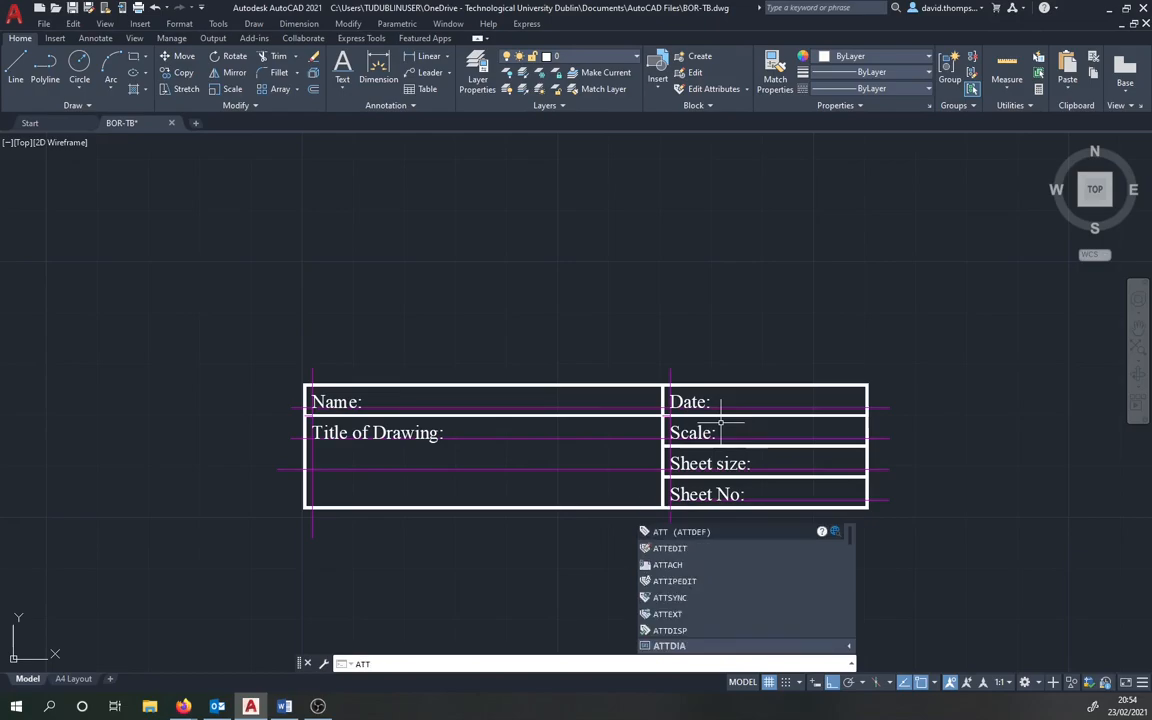
key(Return)
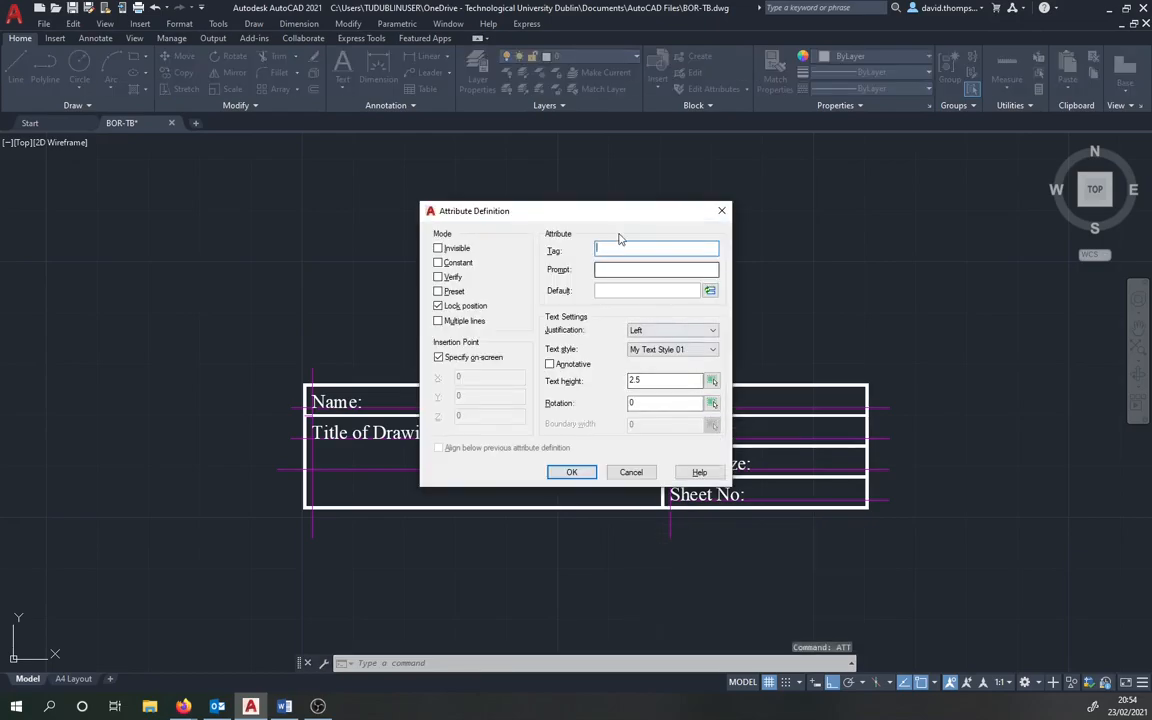
drag(612, 218, 621, 139)
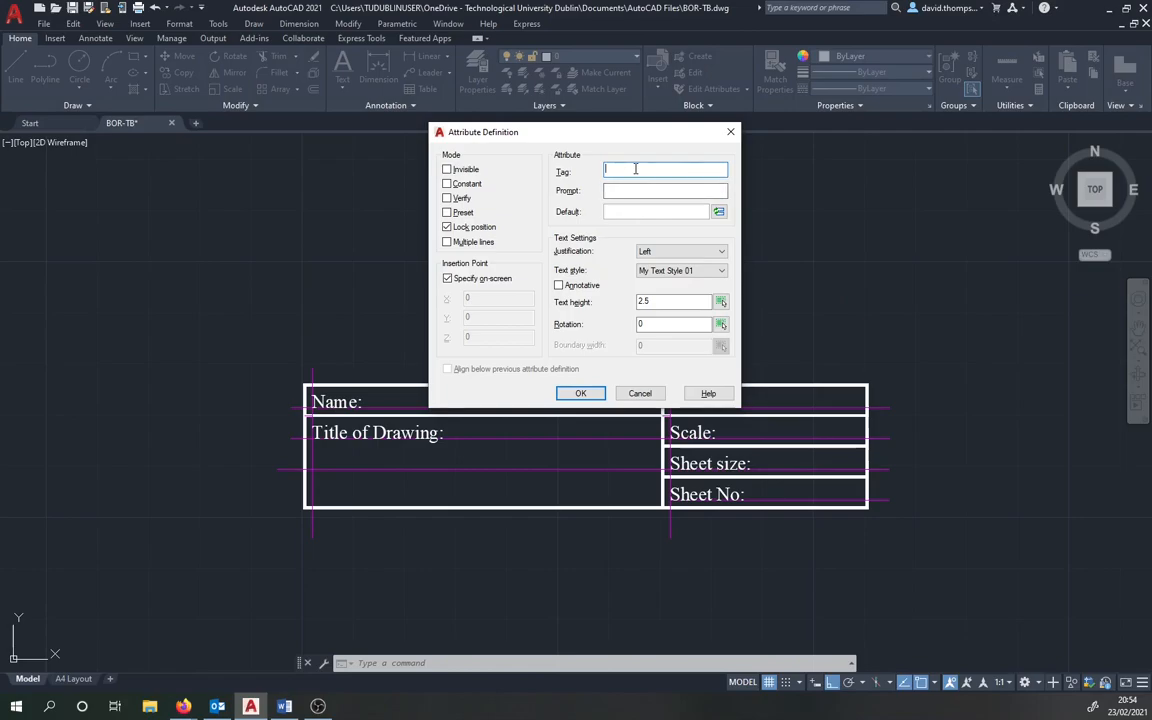
text(YOUR_NAME)
click(661, 212)
text(N)
text(irstname lastname)
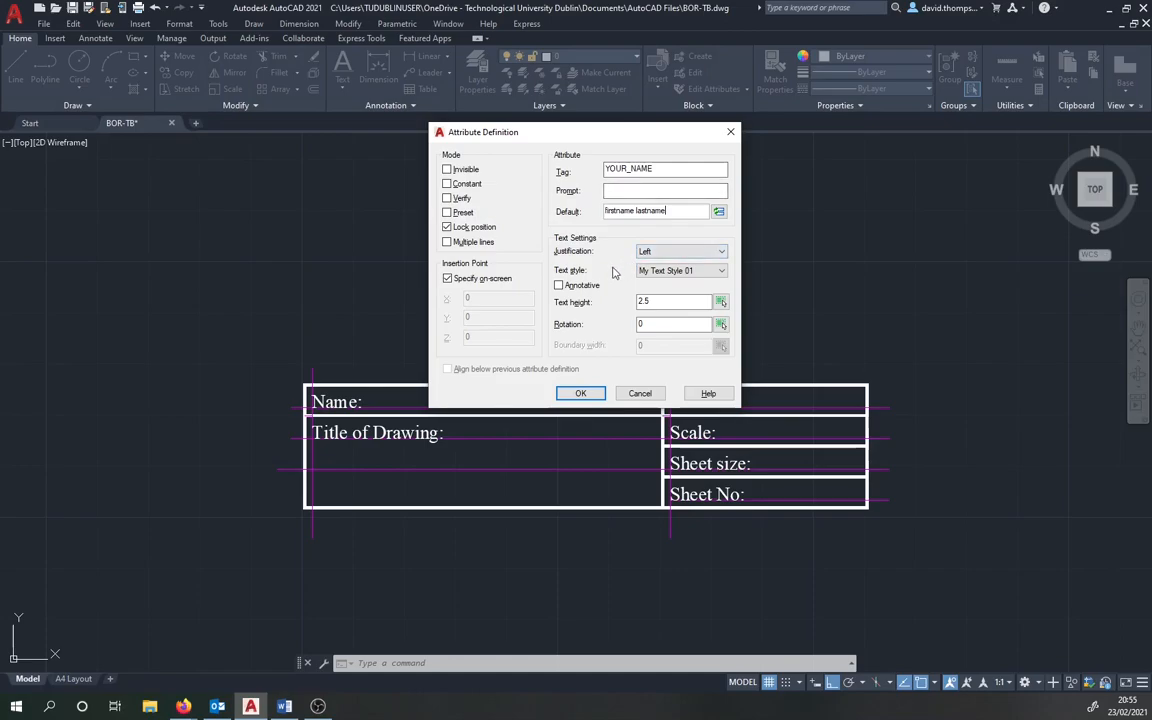
click(580, 394)
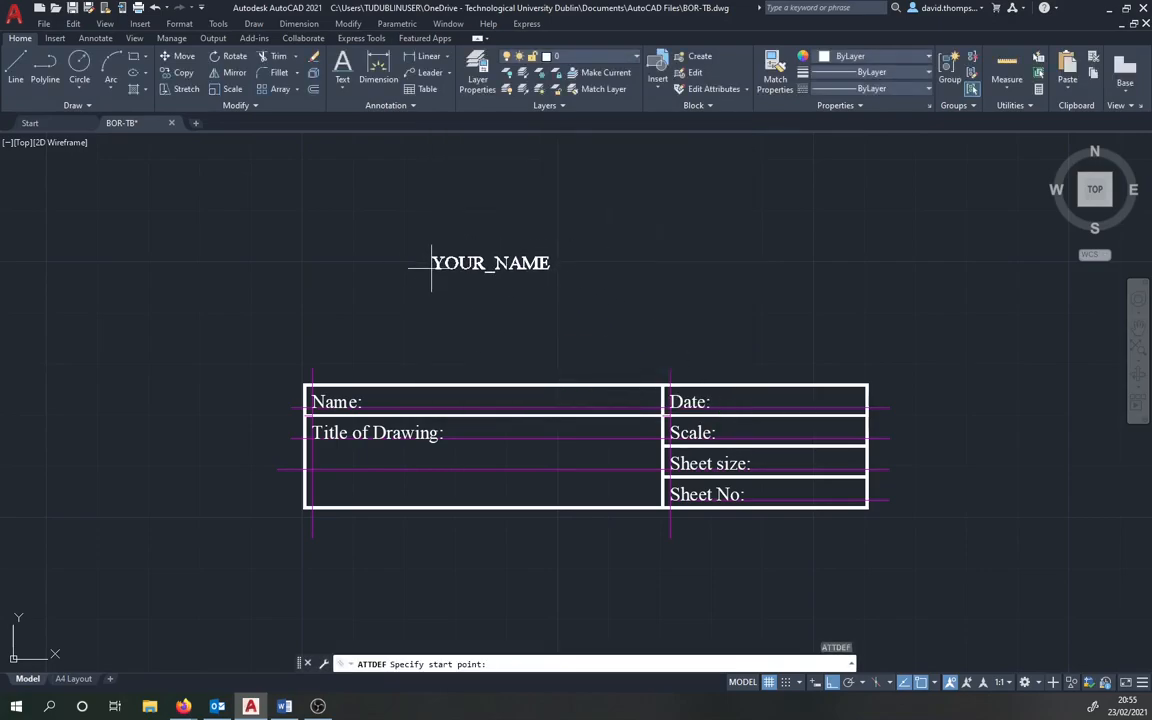
scroll(391, 366, up, 4)
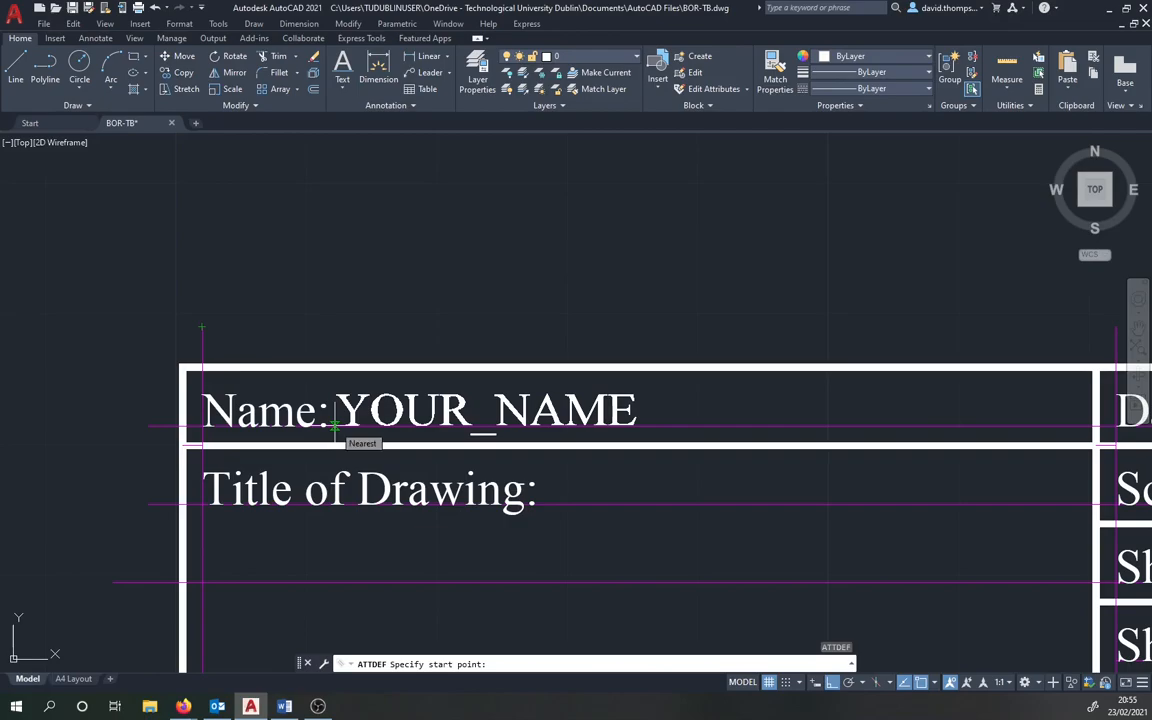
click(335, 428)
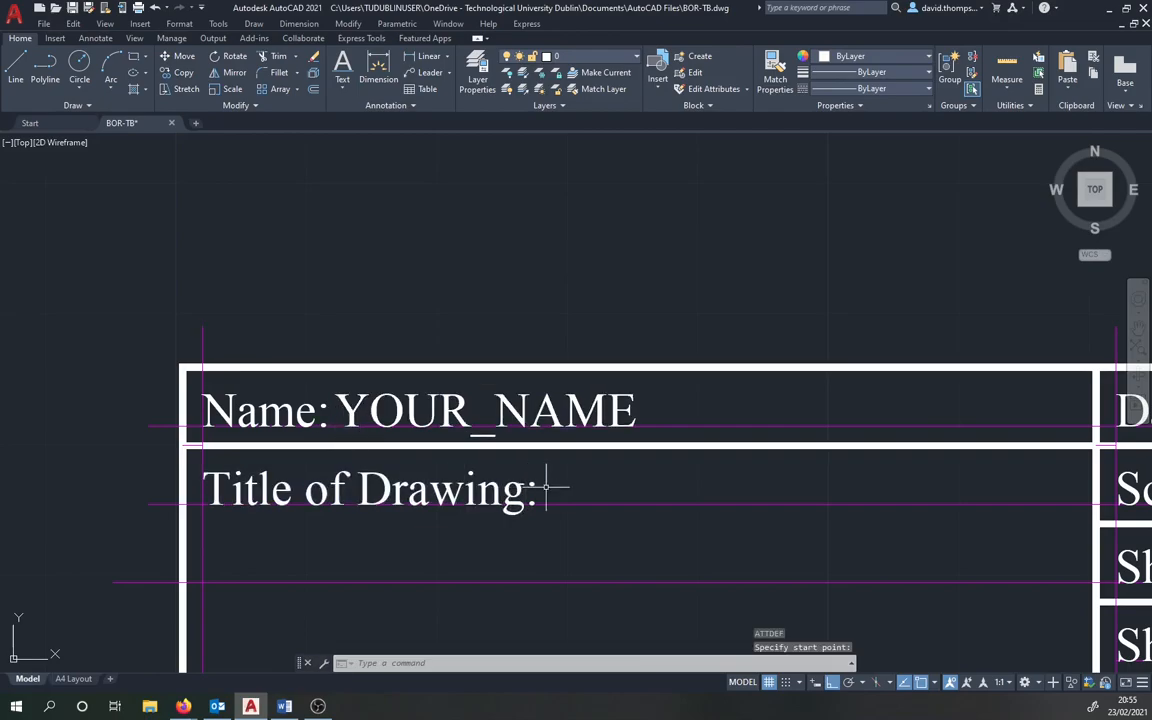
Step: Define a DRAWING_TITLE attribute with the prompt "Enter title of drawing" and place it just after the Title of Drawing: label
scroll(560, 483, down, 4)
middle_drag(568, 483, 372, 388)
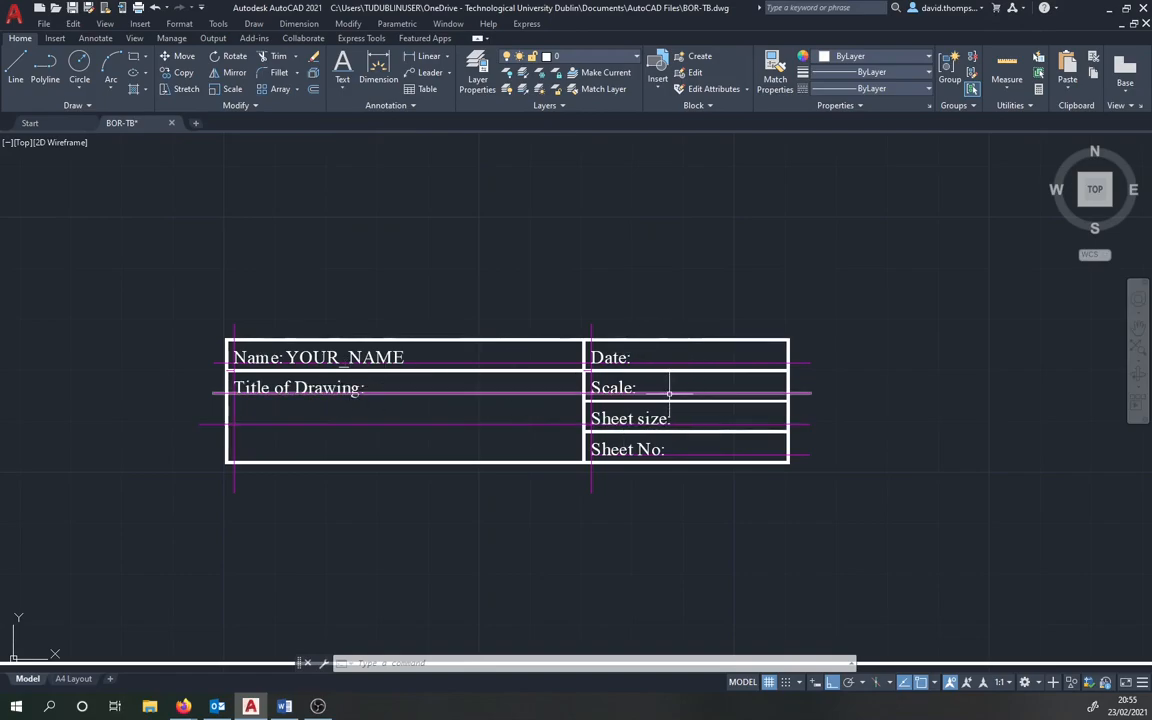
text(ATT)
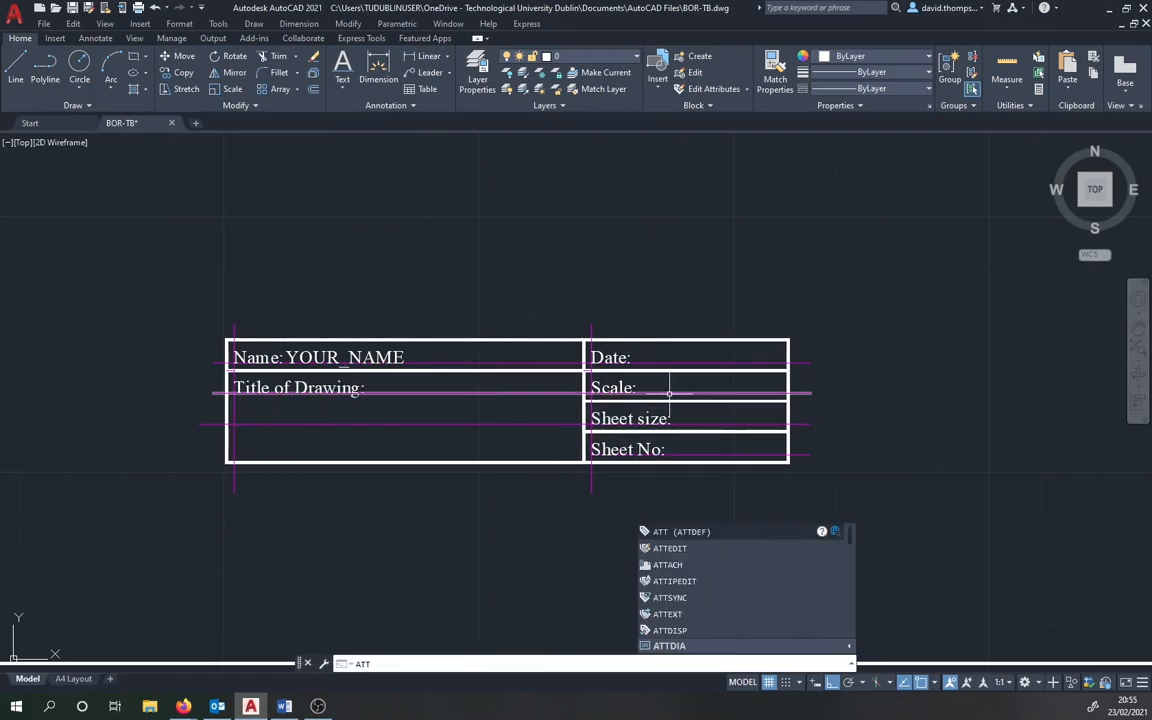
key(Return)
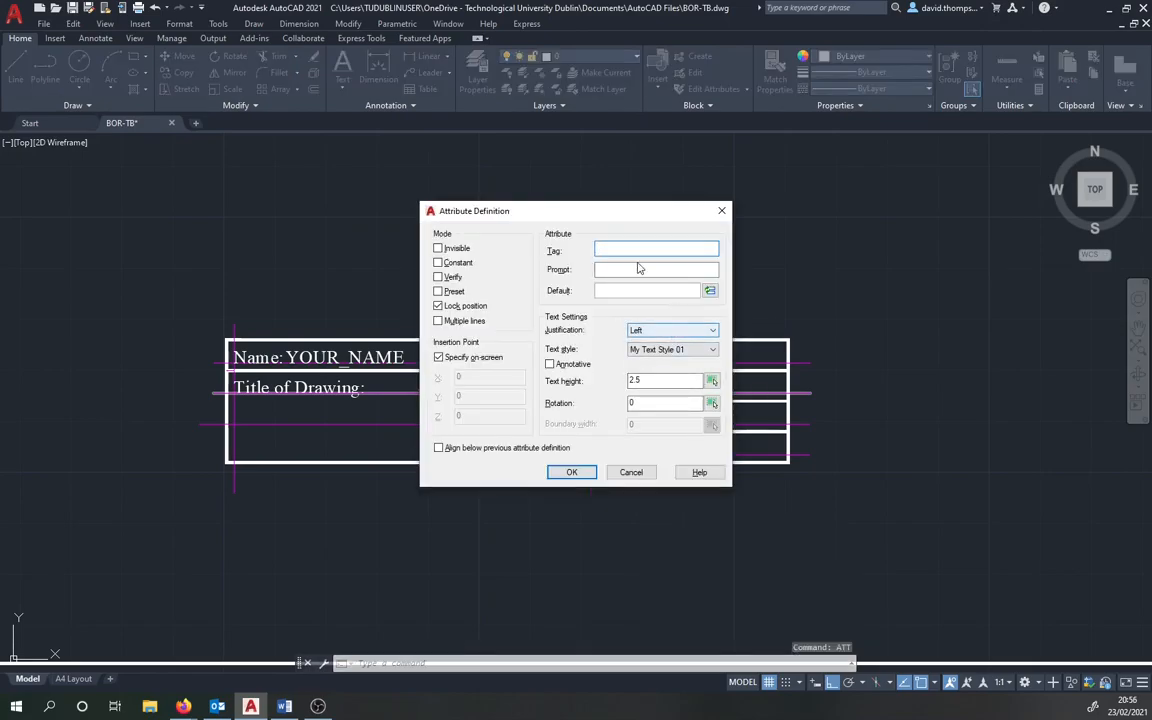
text(DRAWING_TITLE)
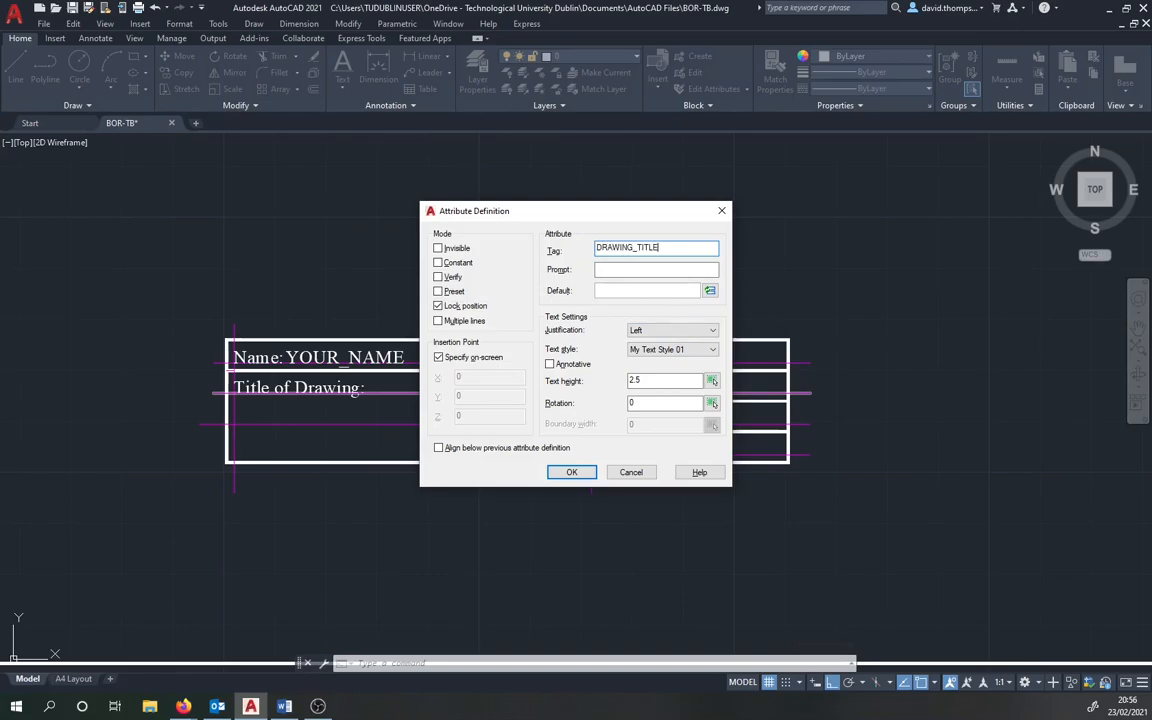
click(620, 266)
text(Enter title of drawing)
click(662, 293)
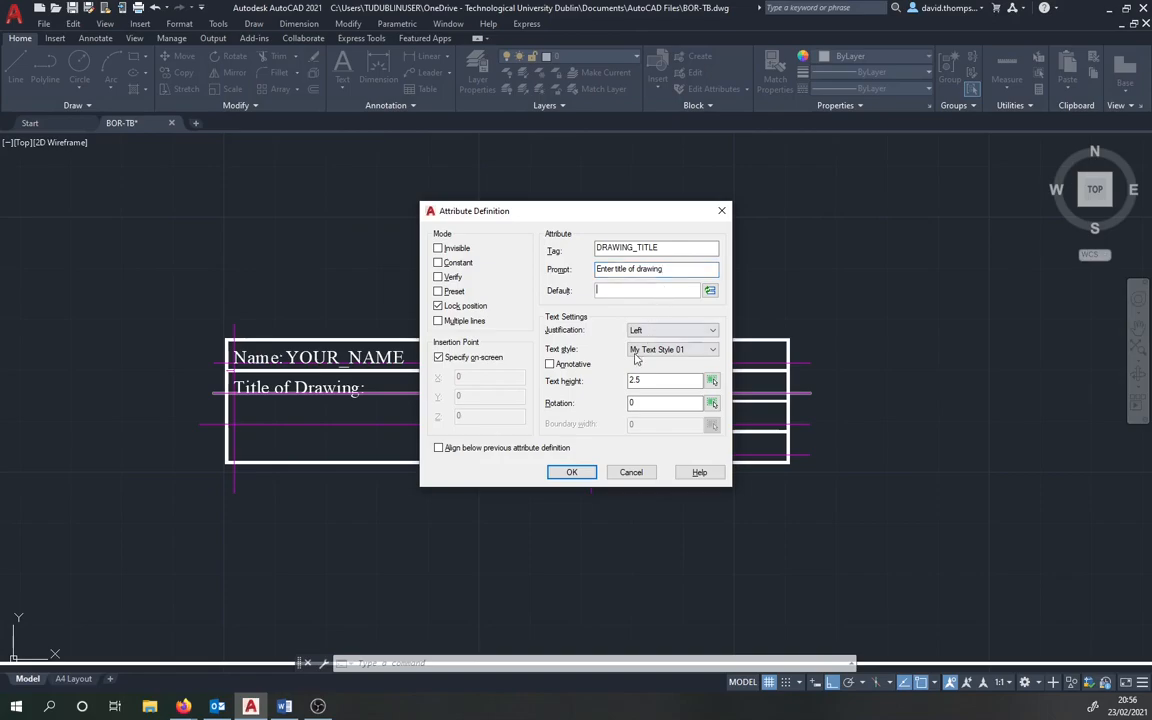
click(572, 474)
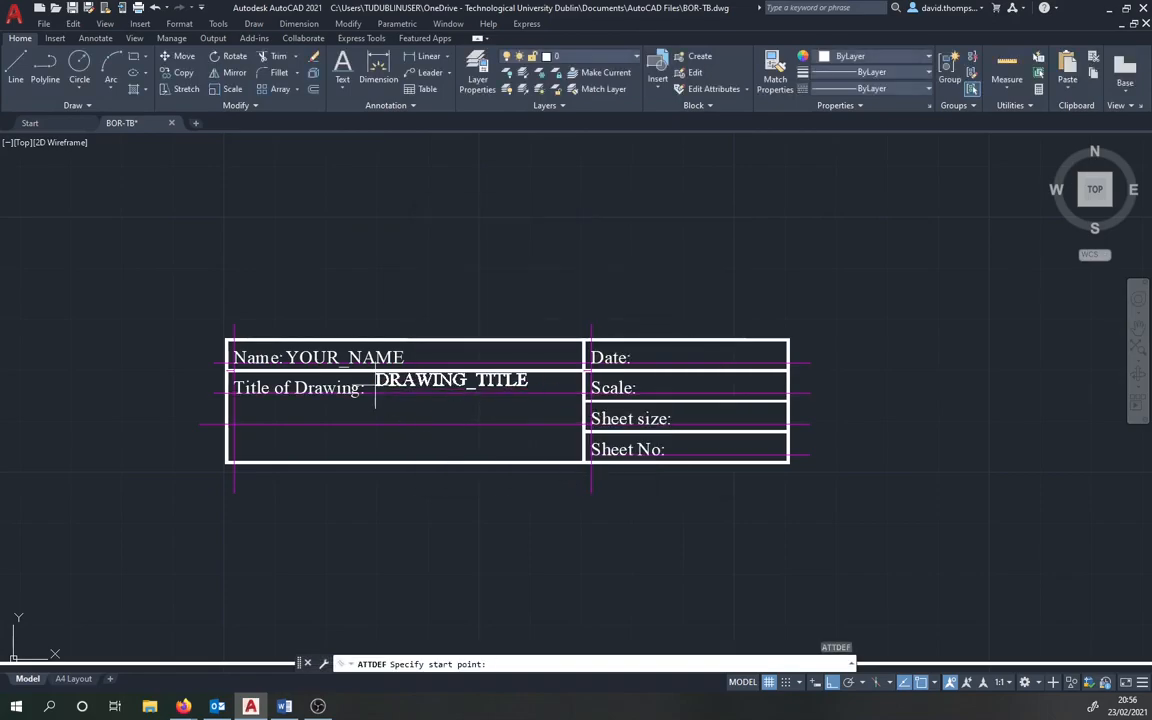
scroll(372, 392, up, 3)
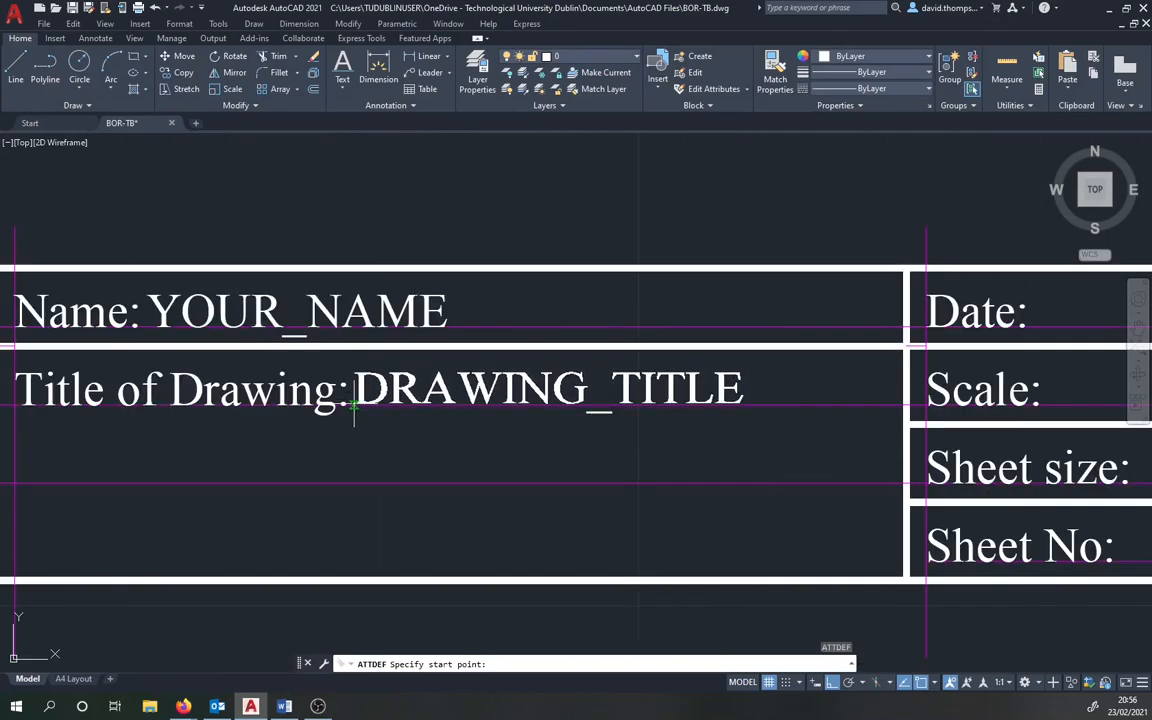
click(352, 404)
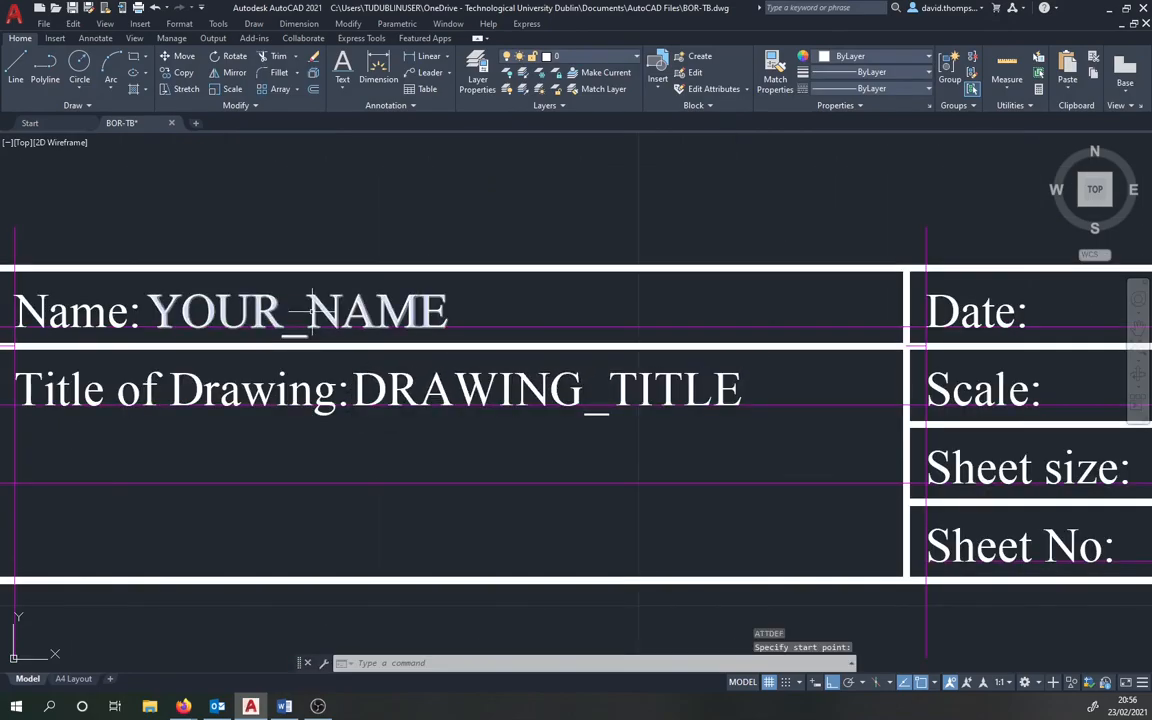
Step: Move the DRAWING_TITLE attribute, with Ortho off, to the start of the guideline below the Title of Drawing: label
scroll(406, 391, down, 2)
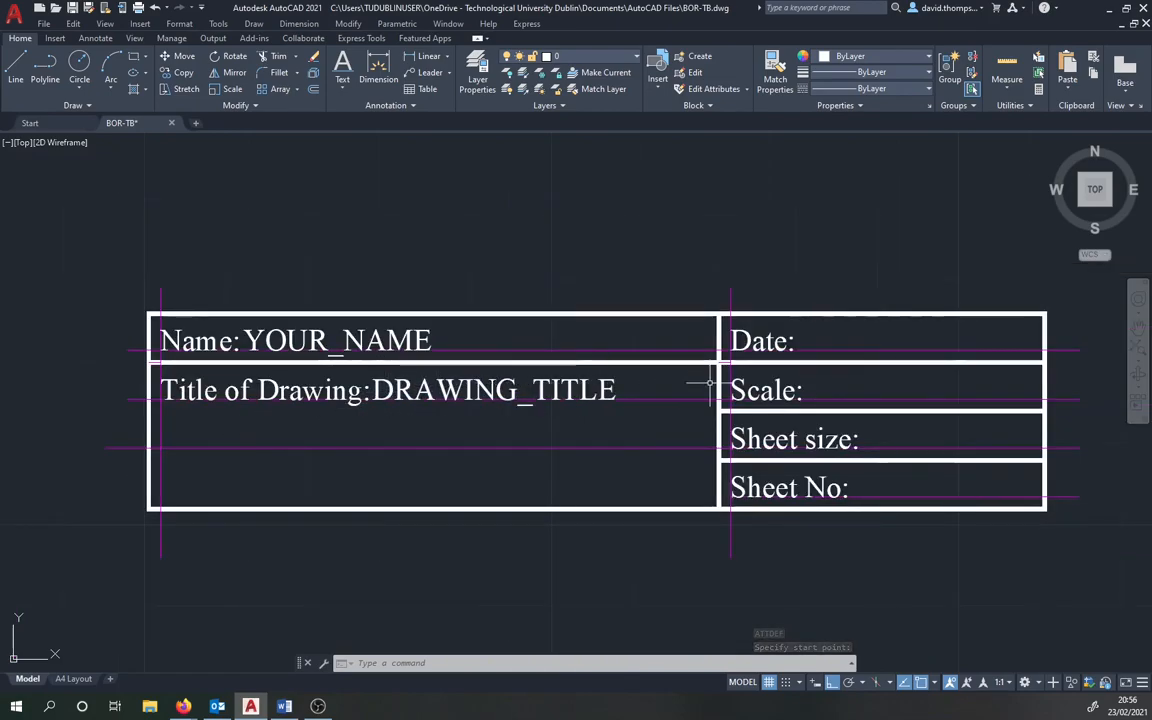
click(398, 393)
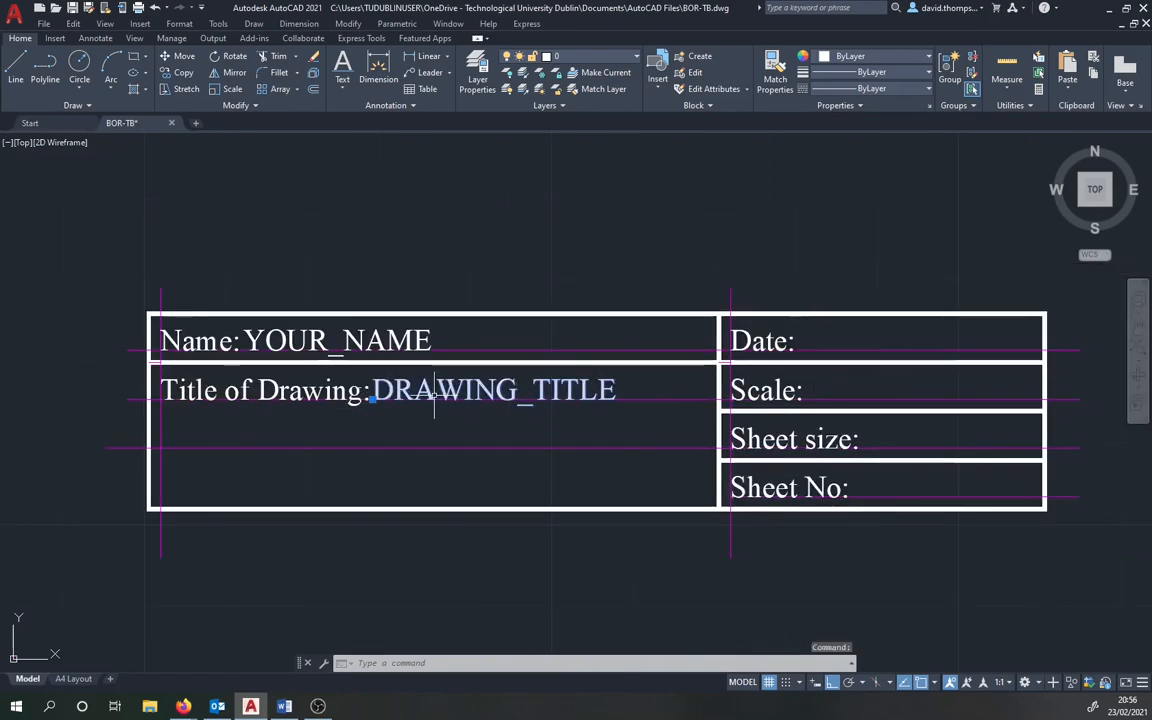
scroll(391, 401, up, 2)
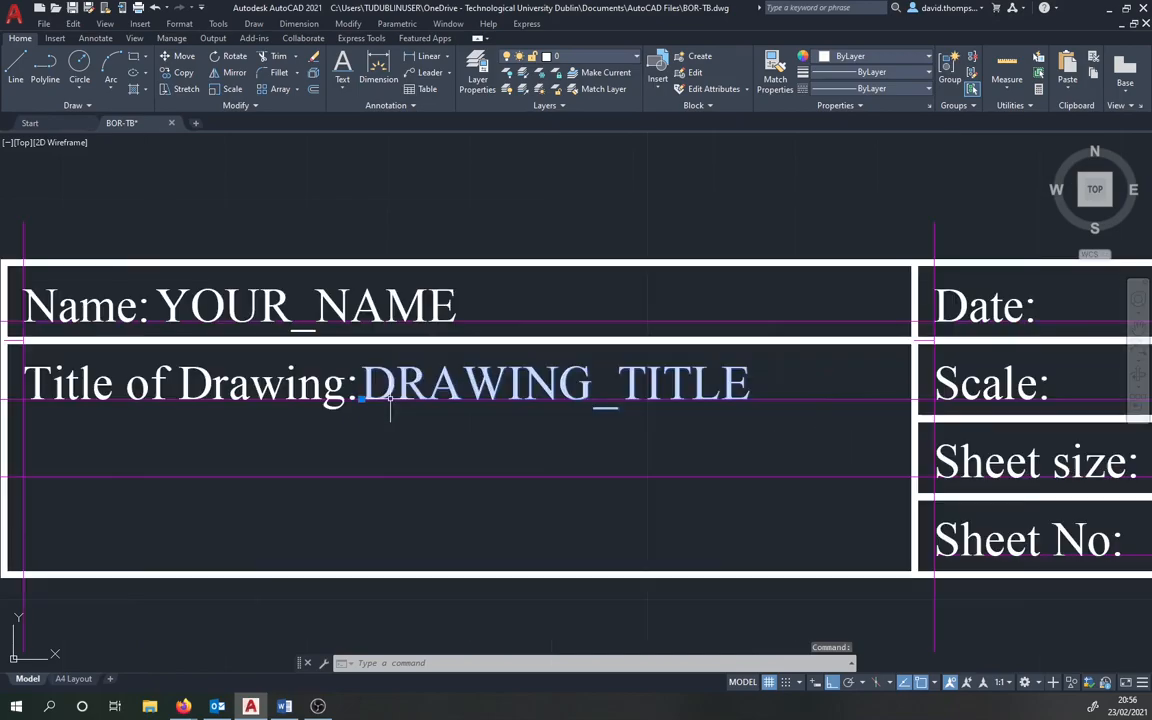
click(178, 56)
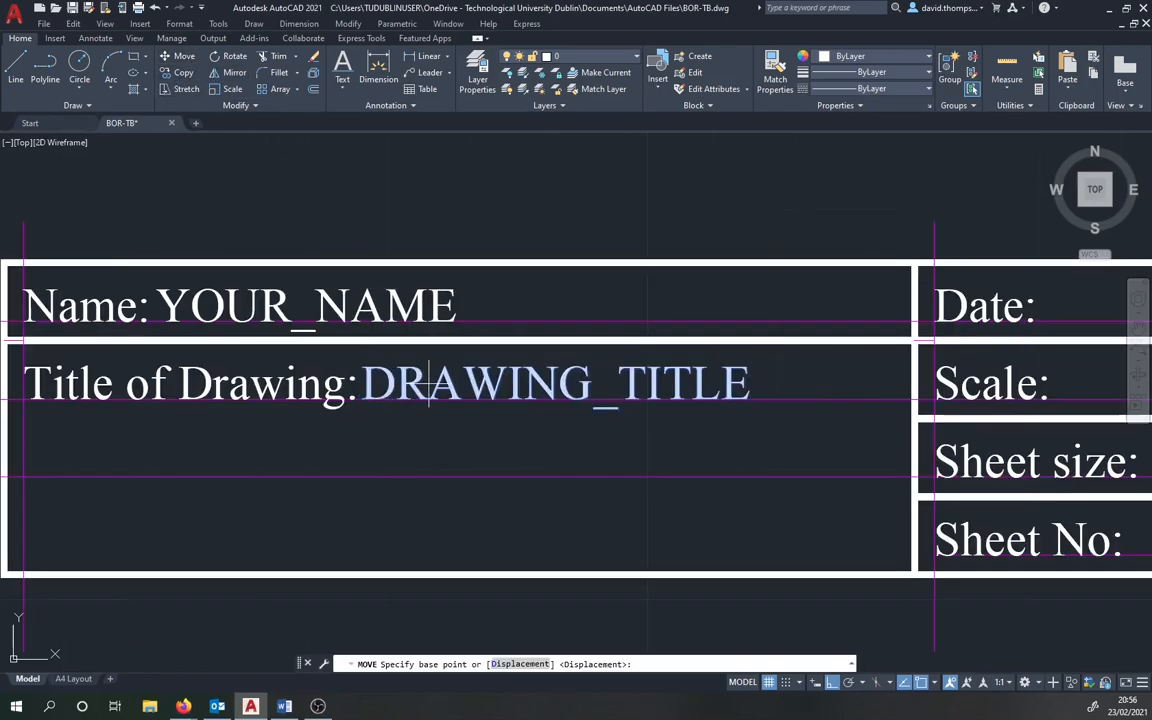
click(357, 397)
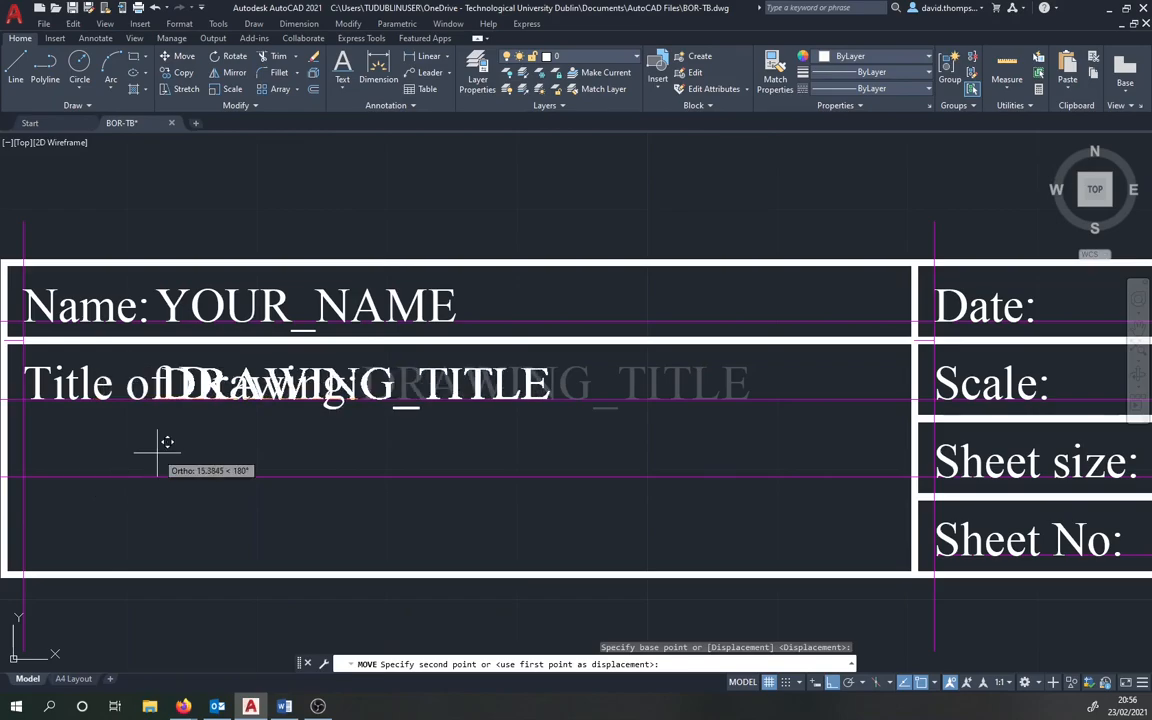
key(F8)
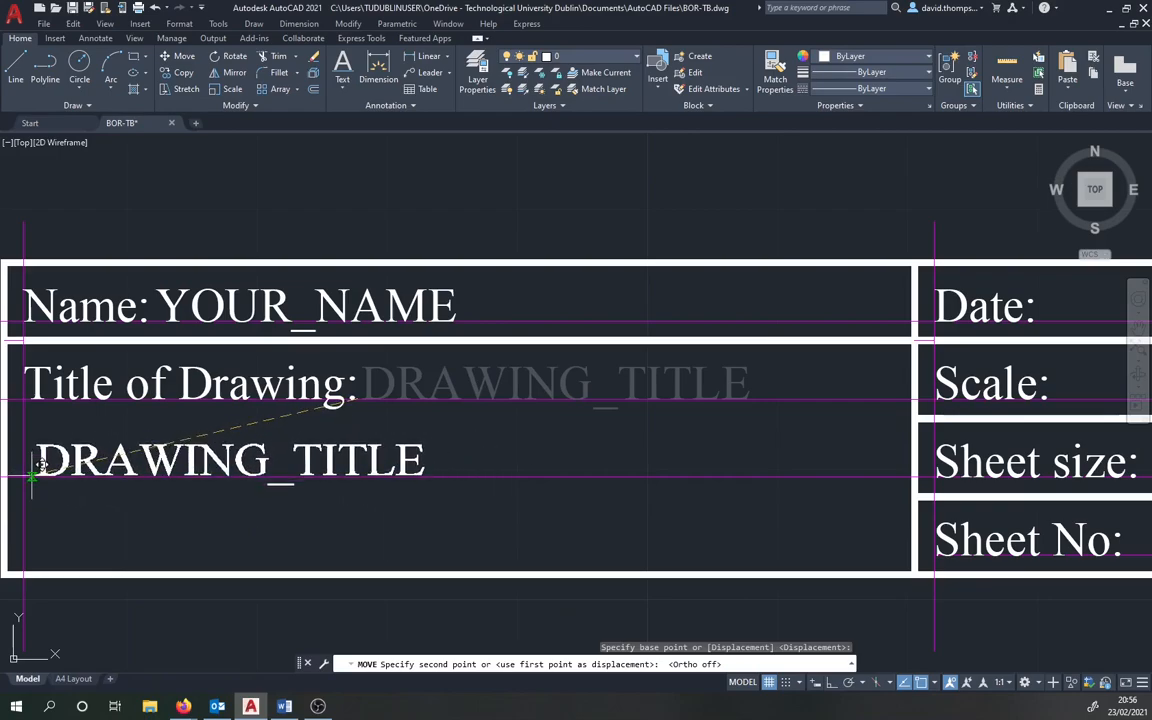
click(30, 466)
Step: Define a DATE_DRAWN attribute with a prompt for the date and place it on the guideline just after the Date: label
scroll(347, 507, down, 2)
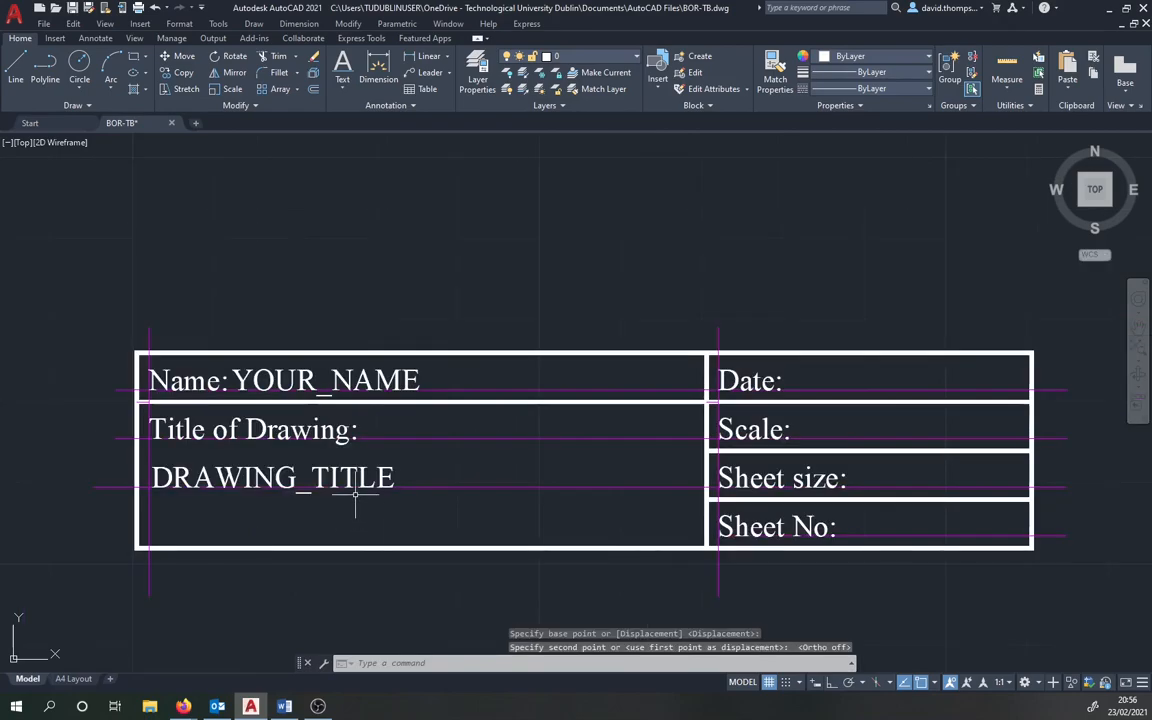
scroll(560, 477, down, 2)
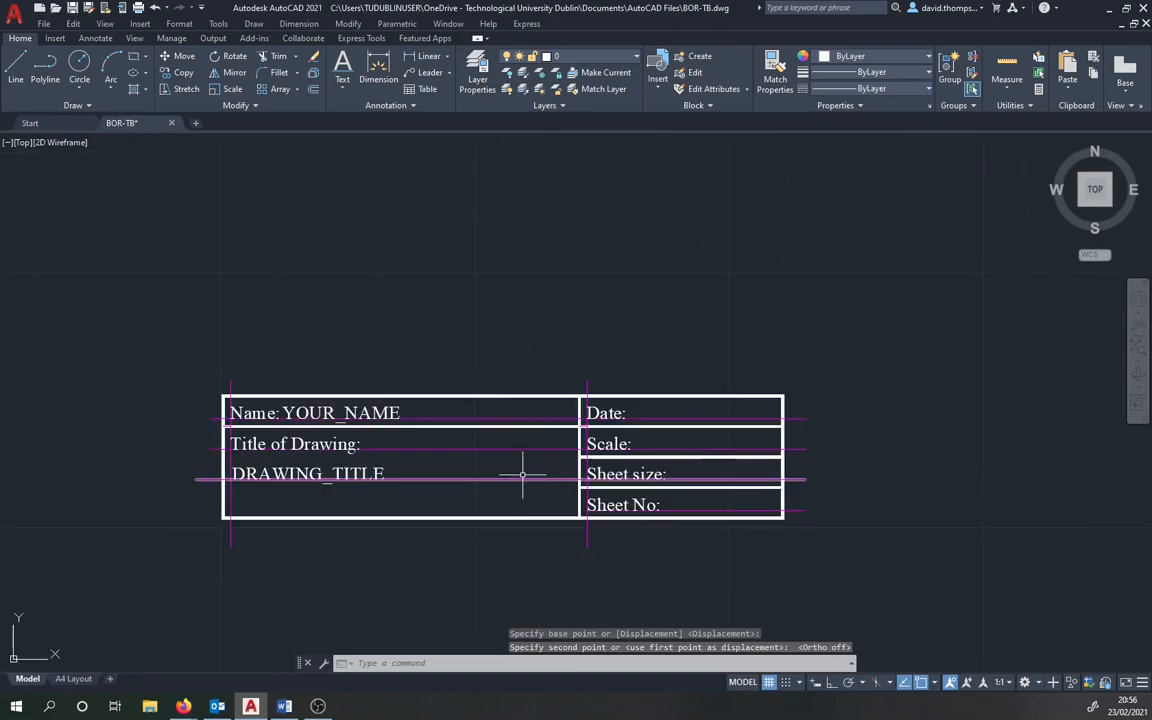
text(ATT)
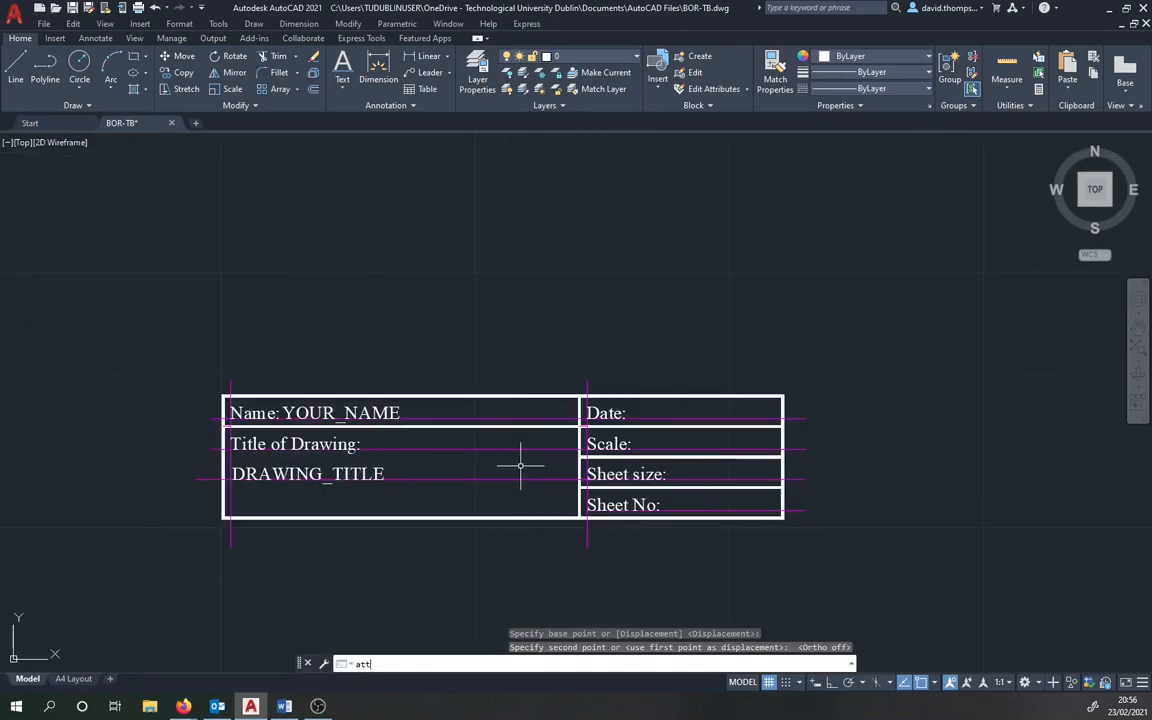
key(Return)
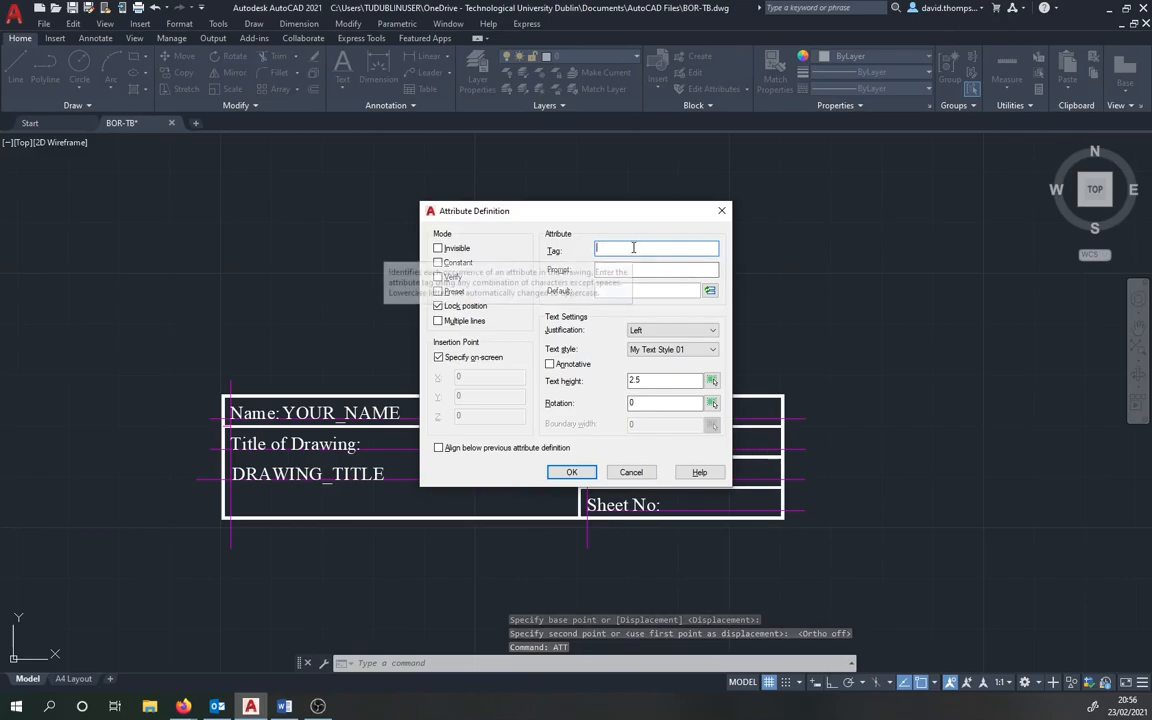
text(DATE)
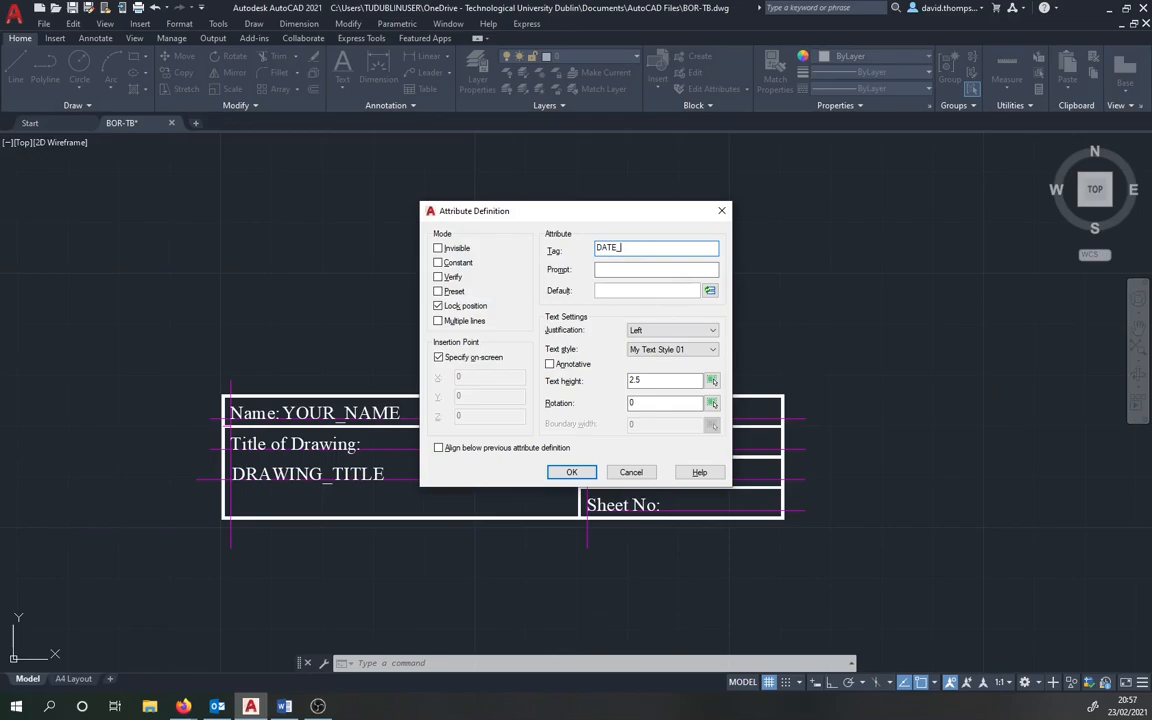
text(_DRAWN)
click(598, 270)
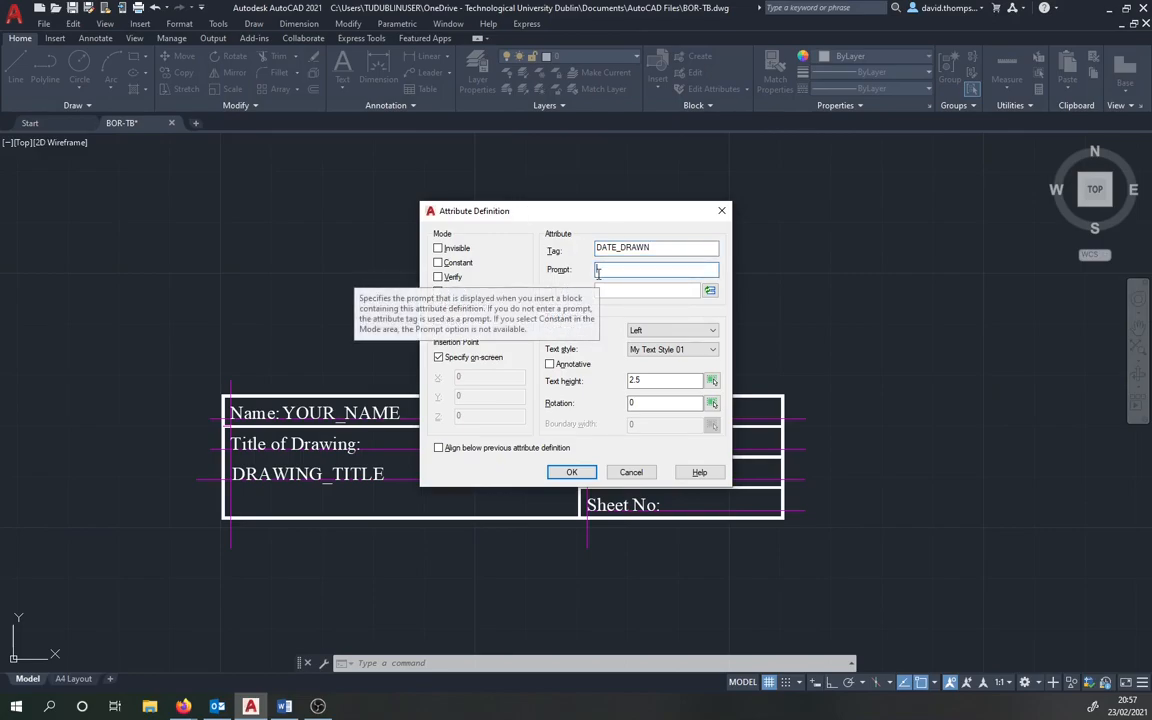
text(date)
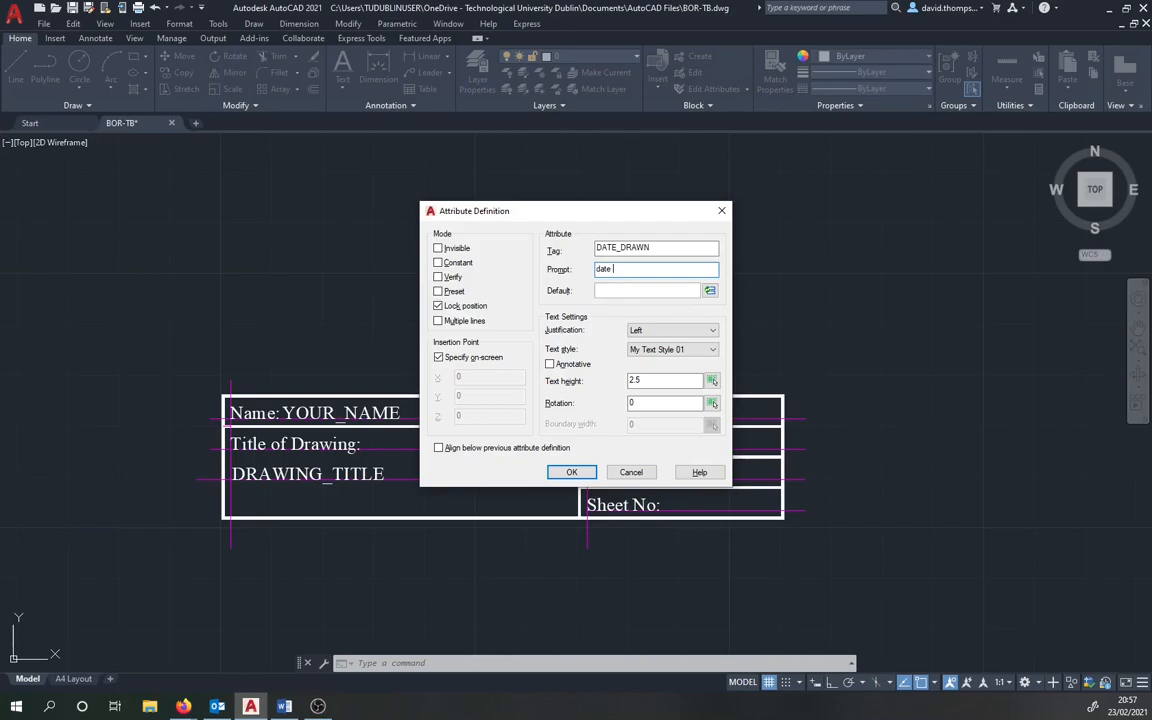
text( d)
text())
click(569, 473)
scroll(604, 416, up, 4)
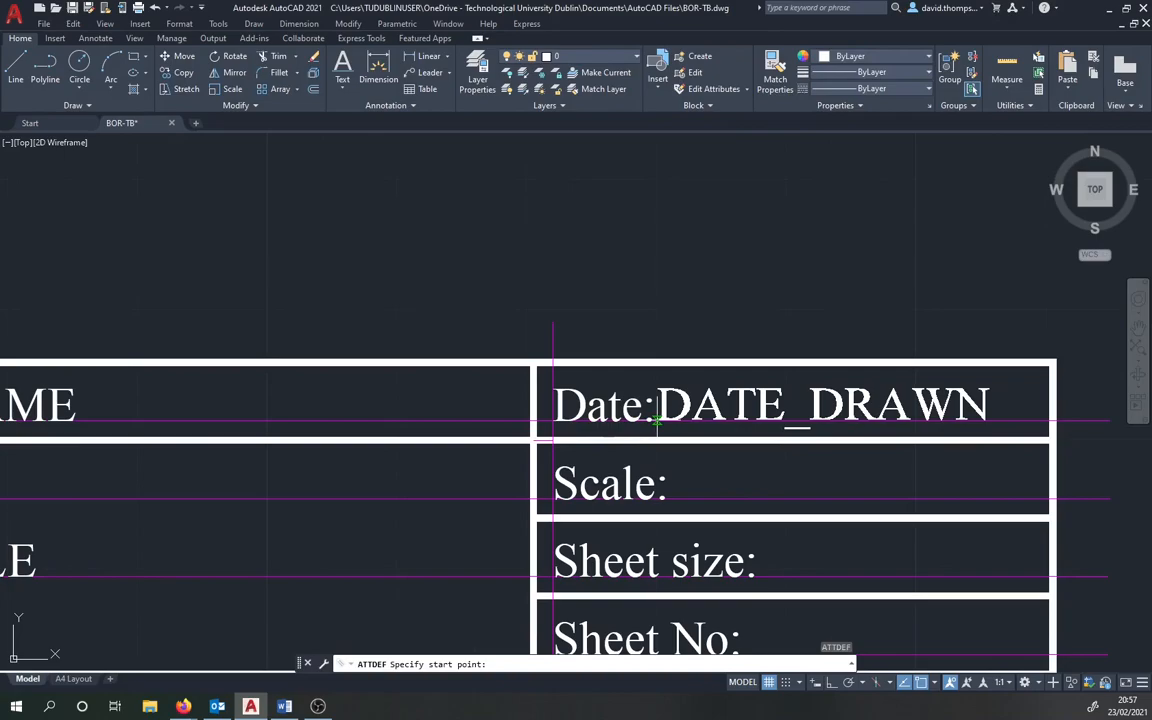
click(657, 421)
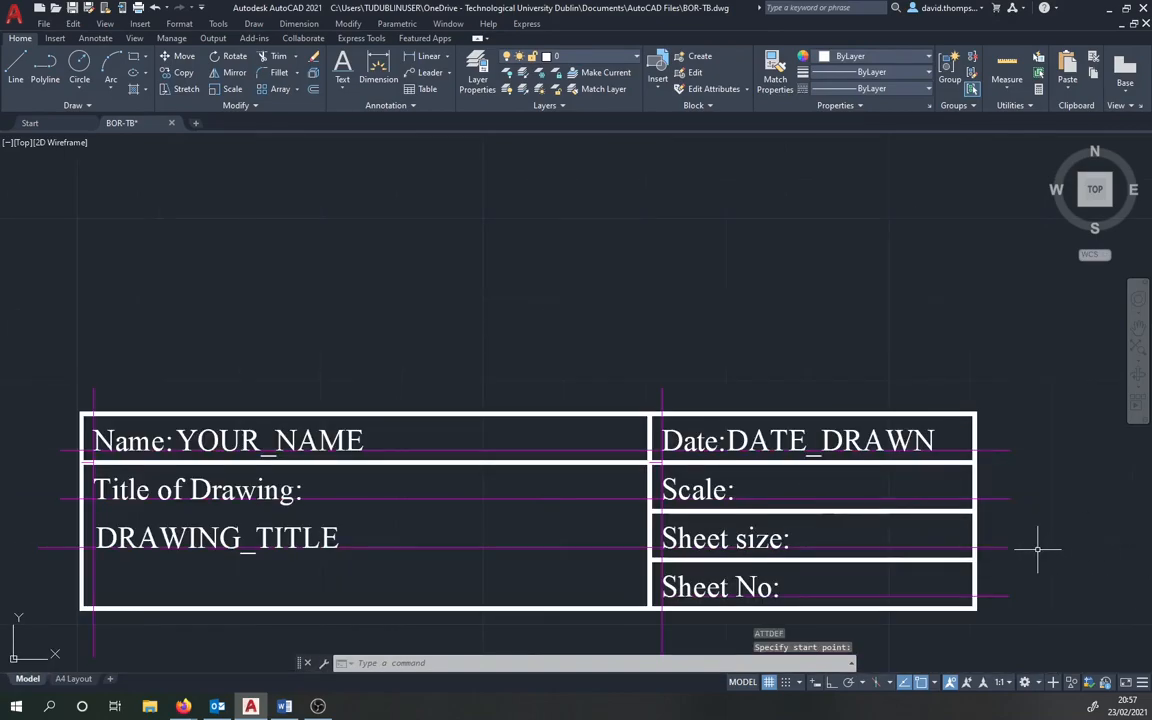
Step: Define a SCALE attribute with the prompt "Drawing scale" and place it on the guideline just after the Scale: label
scroll(1031, 532, down, 2)
middle_drag(1031, 532, 836, 458)
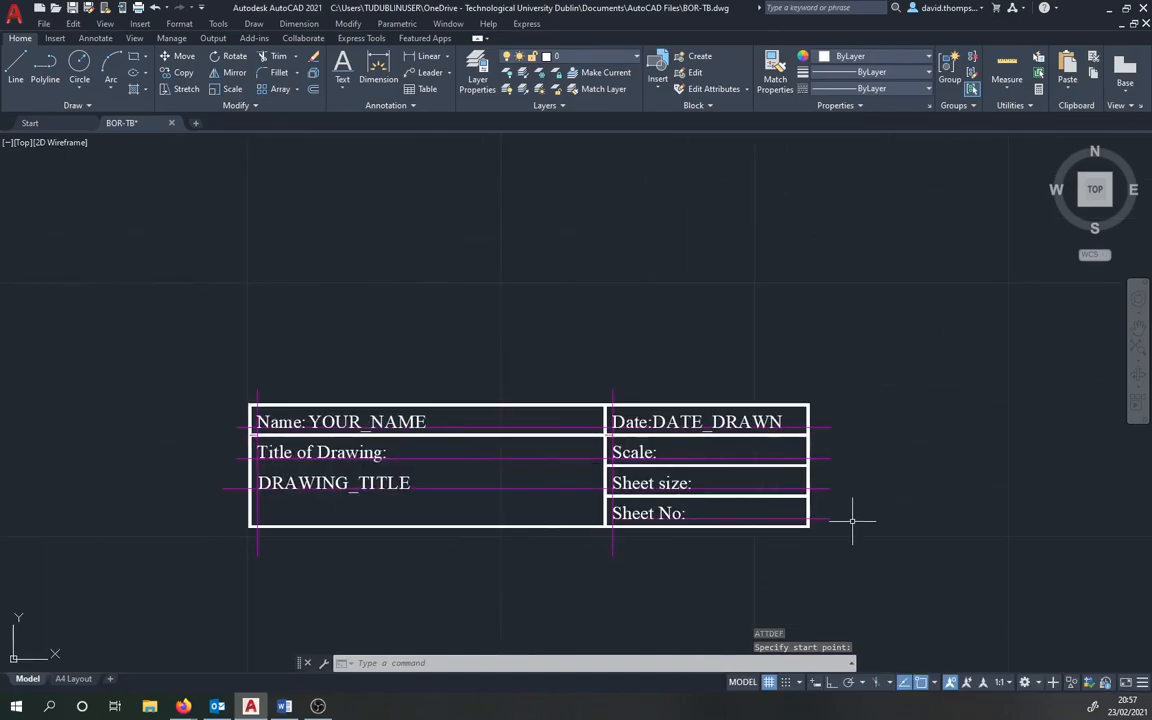
key(Escape)
text(ATT)
key(Return)
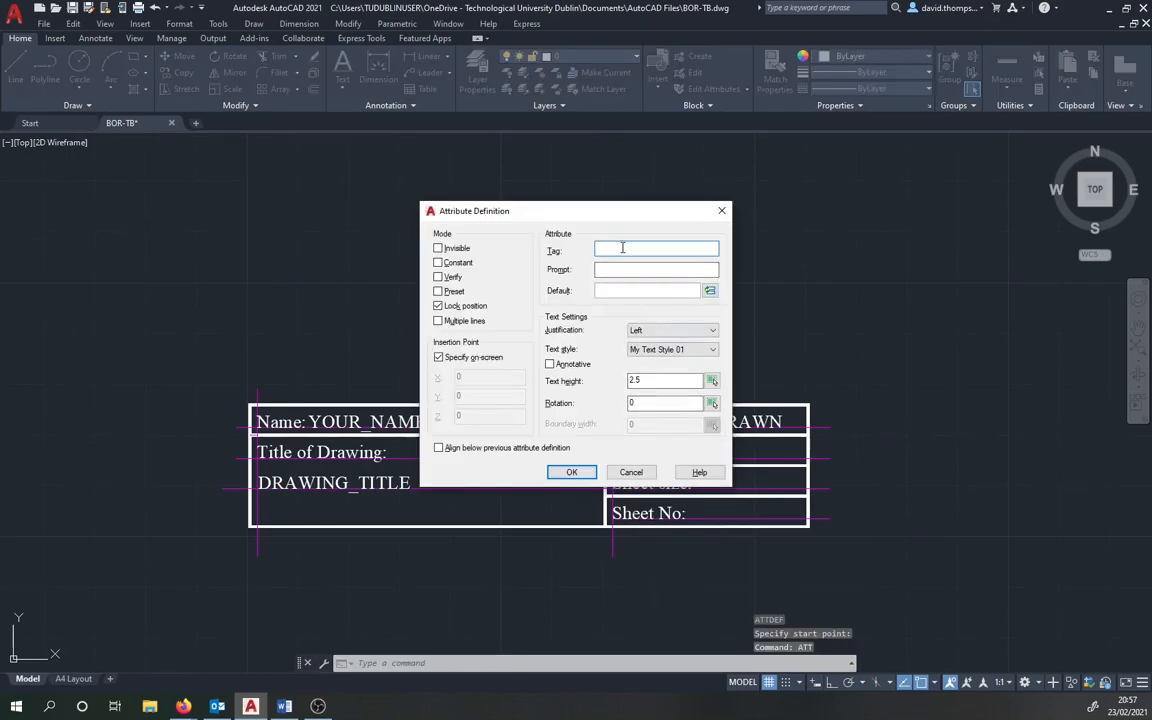
text(SCALE)
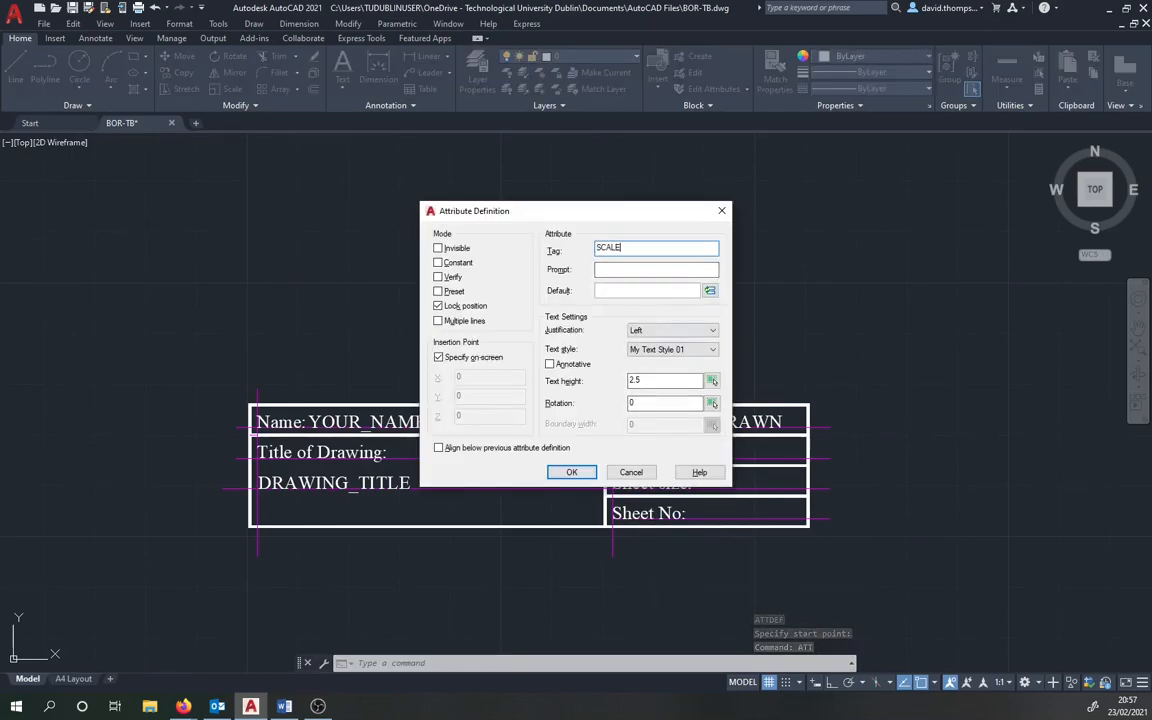
click(622, 266)
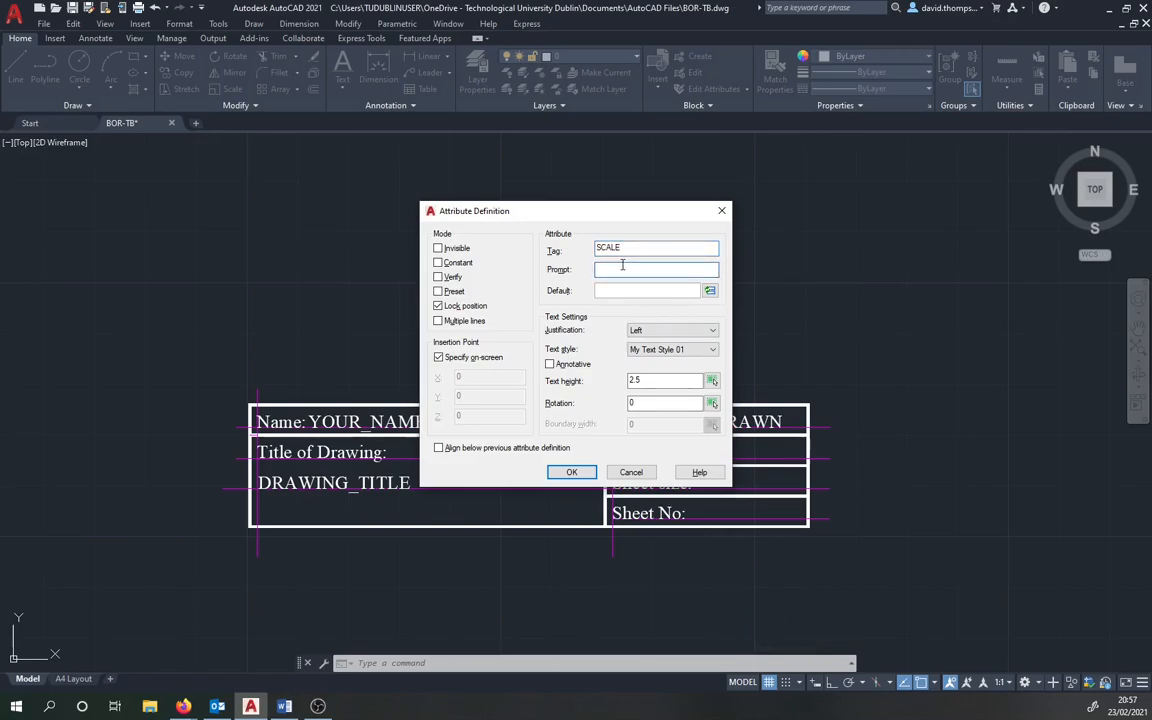
text(Drawing scale)
click(571, 472)
scroll(680, 450, up, 2)
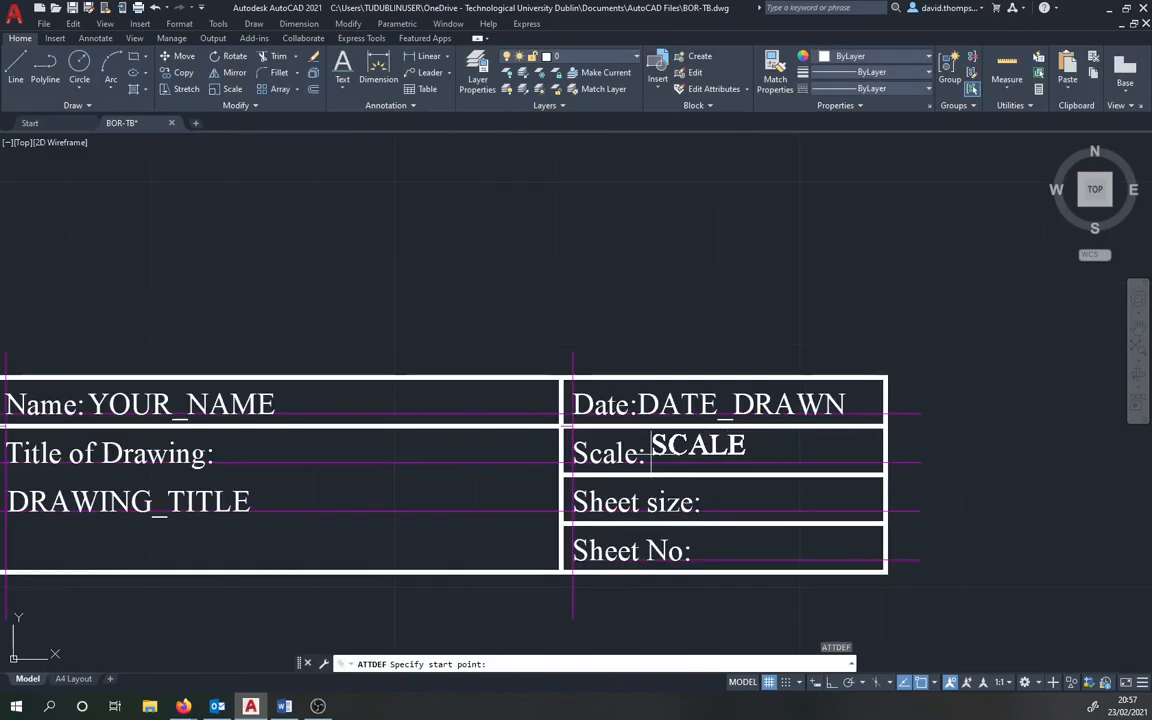
click(652, 461)
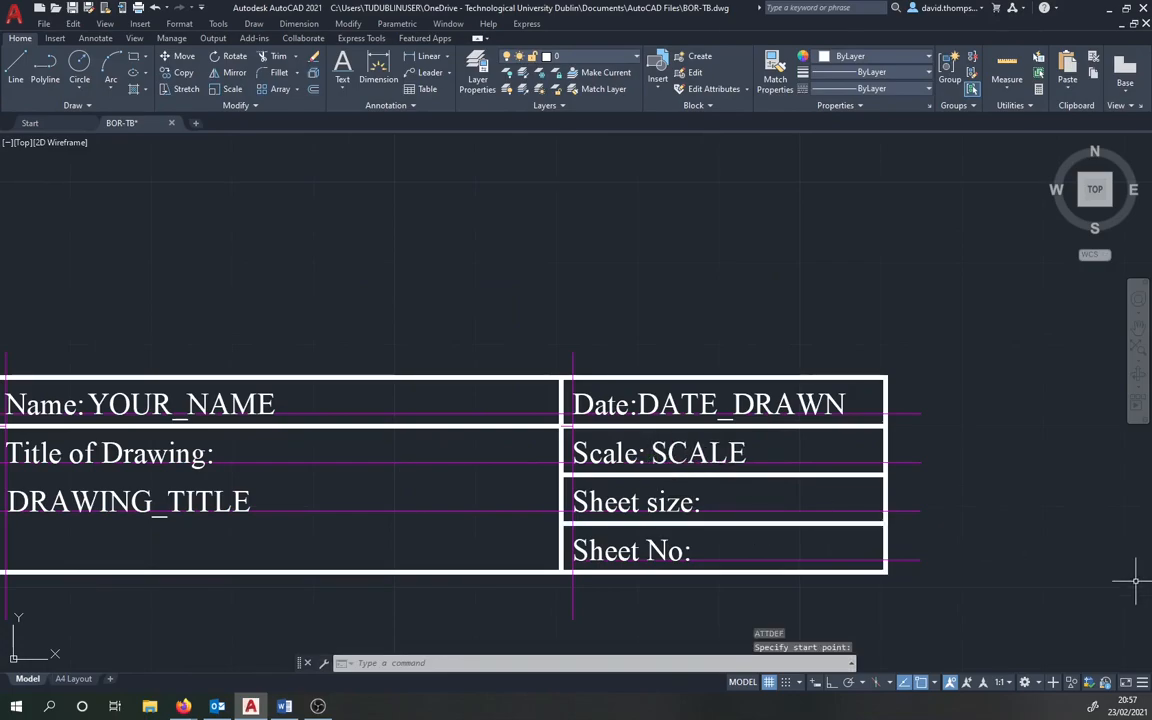
Step: Define a SIZE attribute with the prompt "Sheet size" and place it on the guideline just after the Sheet size: label
text(at)
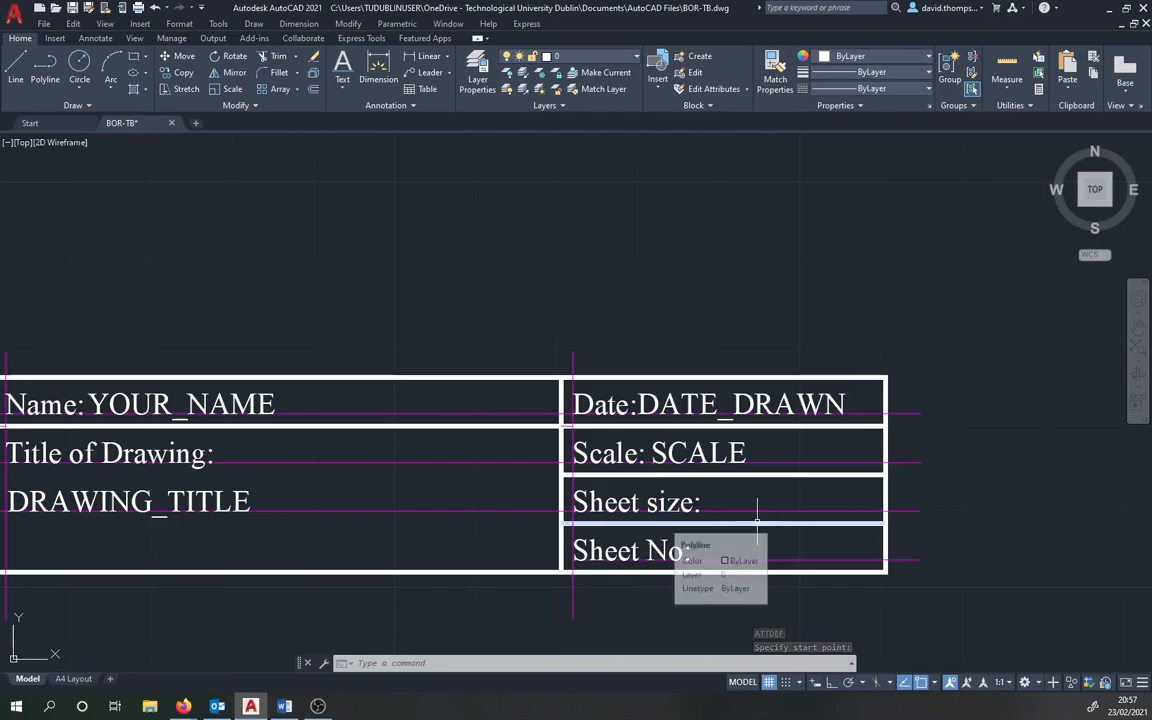
text(t)
key(Return)
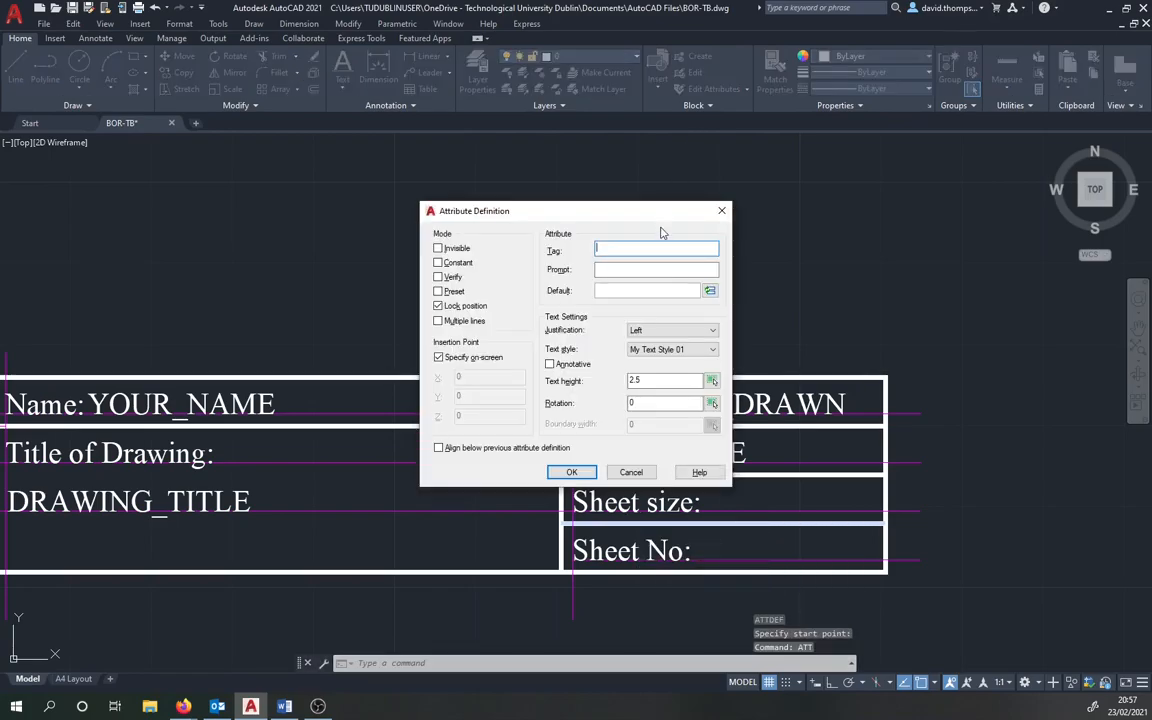
text(Size)
key(BackSpace)
key(BackSpace)
key(BackSpace)
text(IZE)
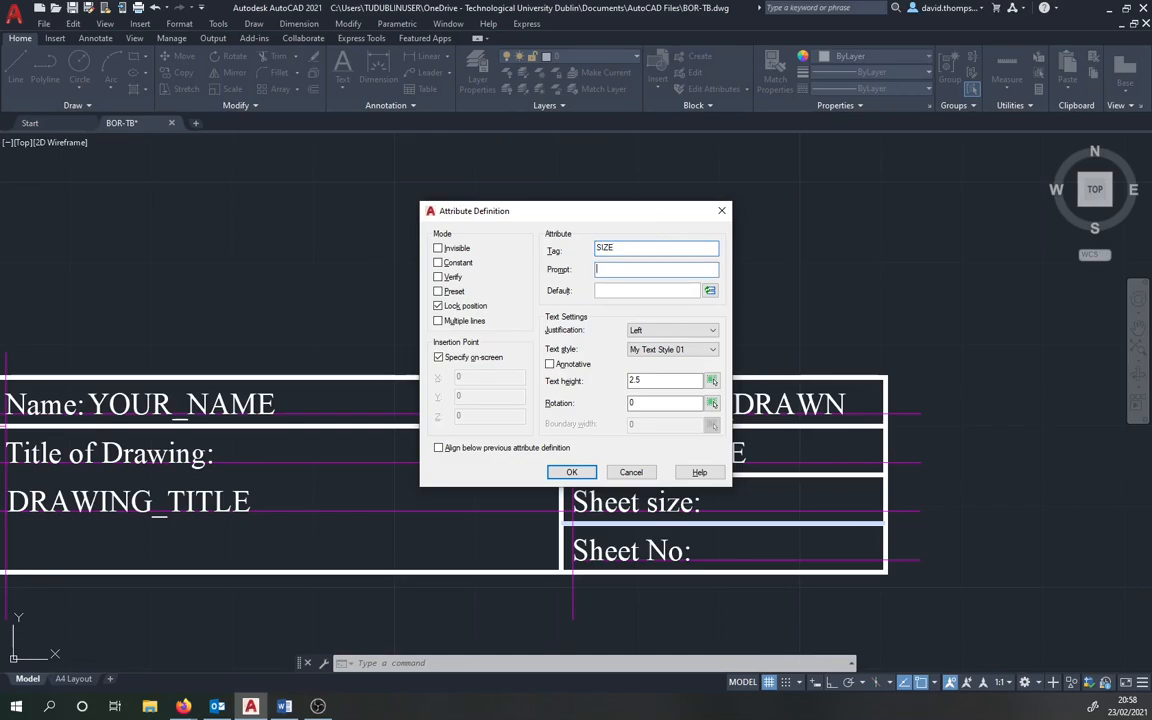
text(Sheet size)
click(568, 472)
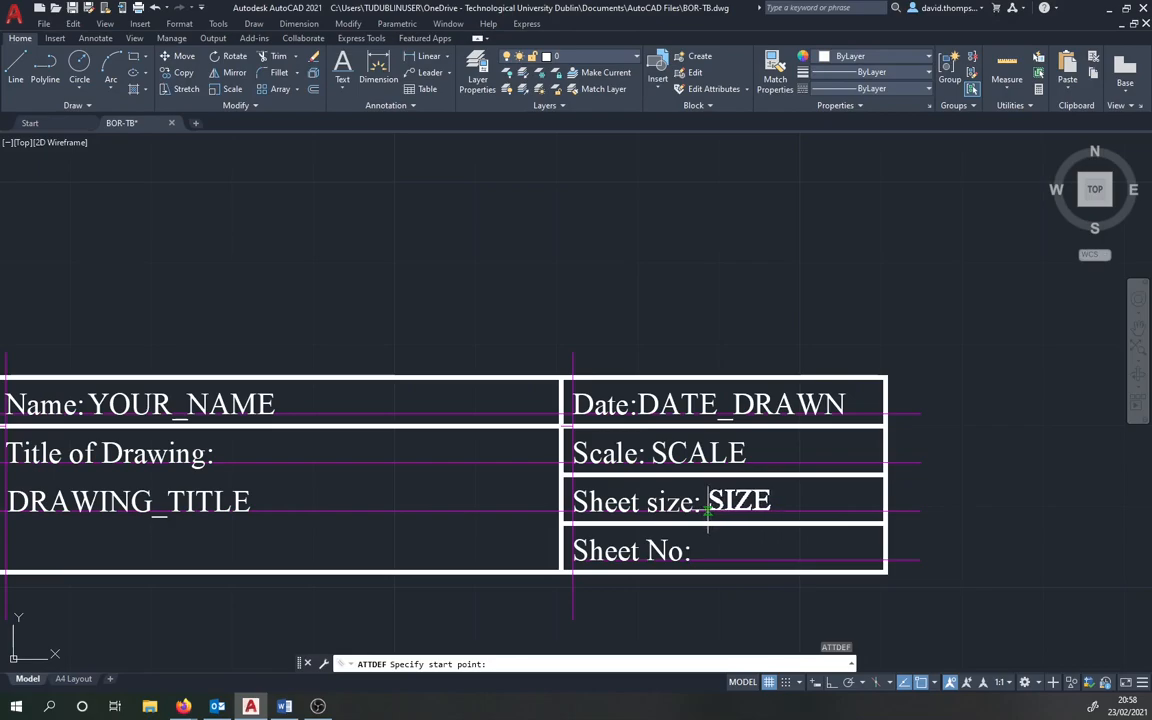
click(705, 509)
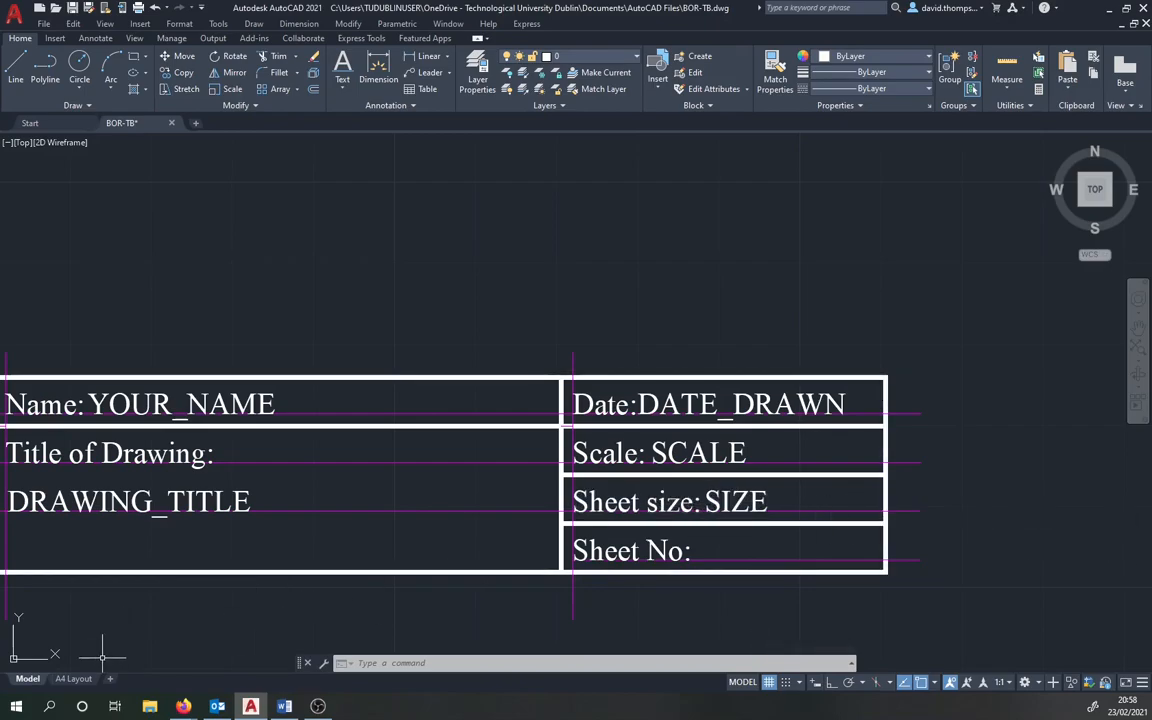
Step: Define a SHEET_NO attribute with the prompt "Sheet No x of y" and place it on the guideline just after the Sheet No: label
text(att)
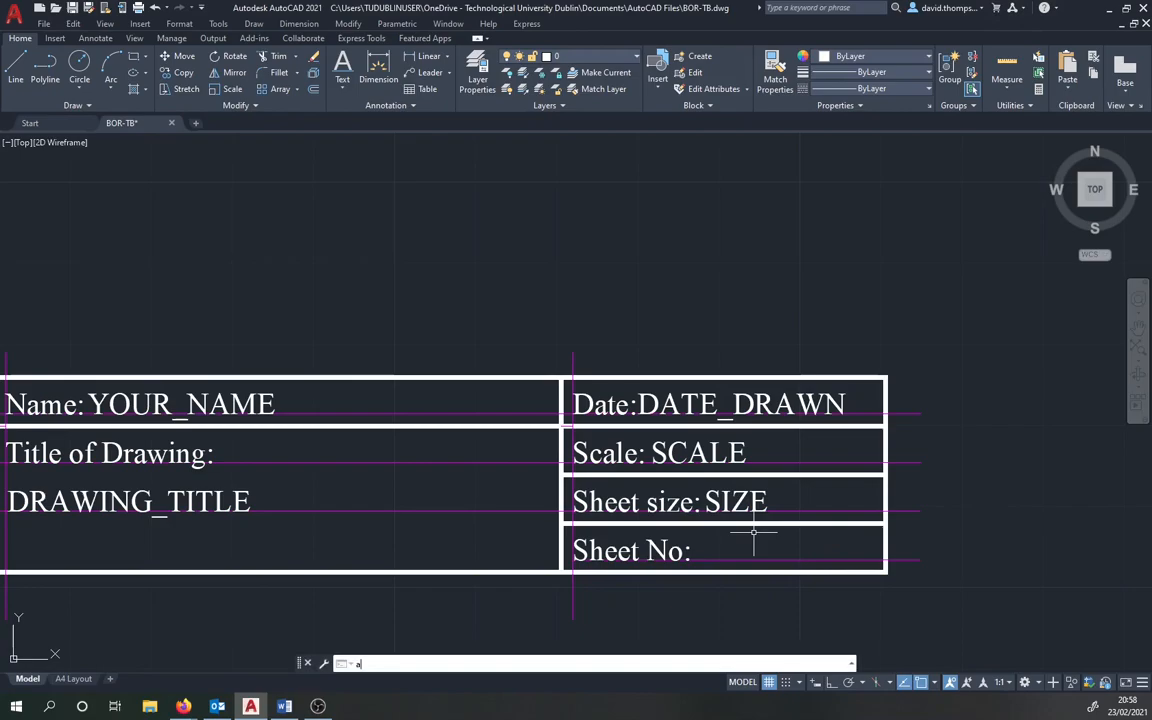
key(Return)
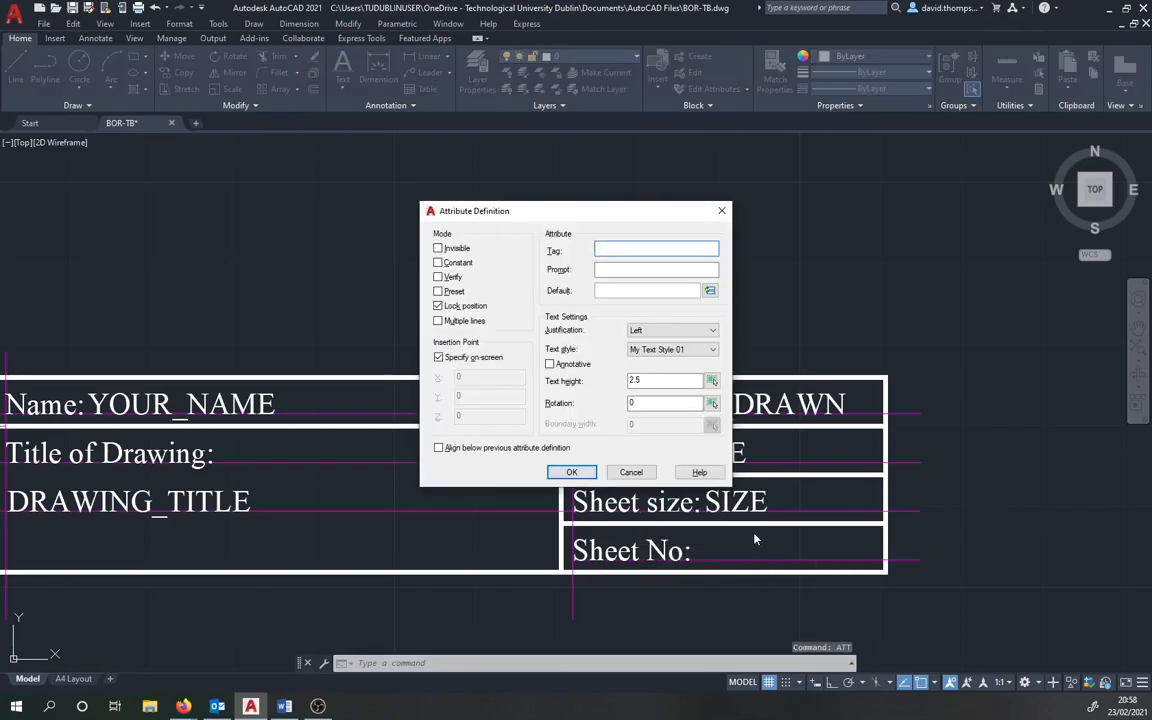
text(SHEET_NO)
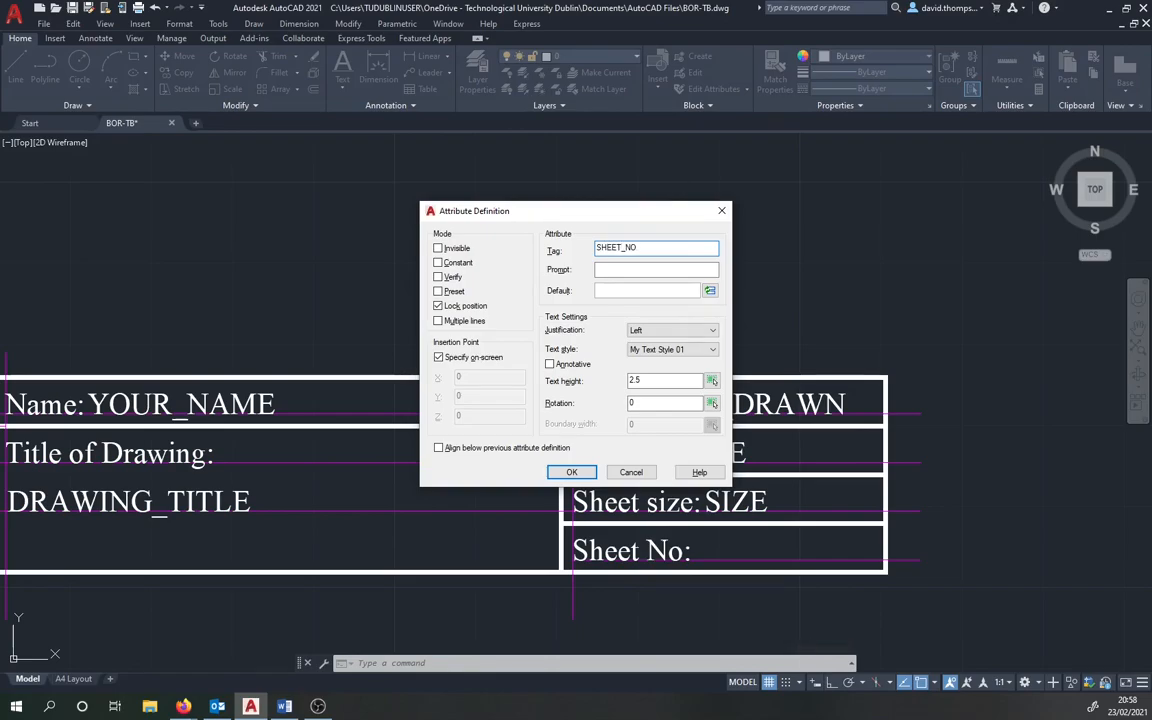
click(629, 270)
text(Sheet No x of y)
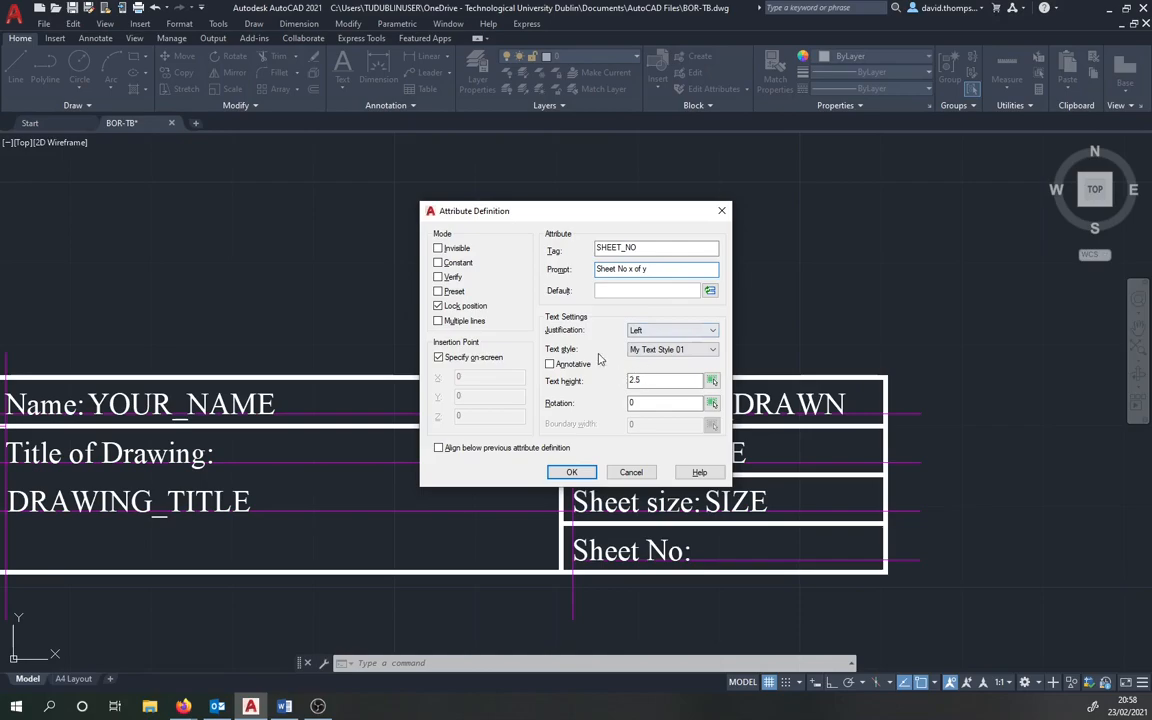
click(574, 472)
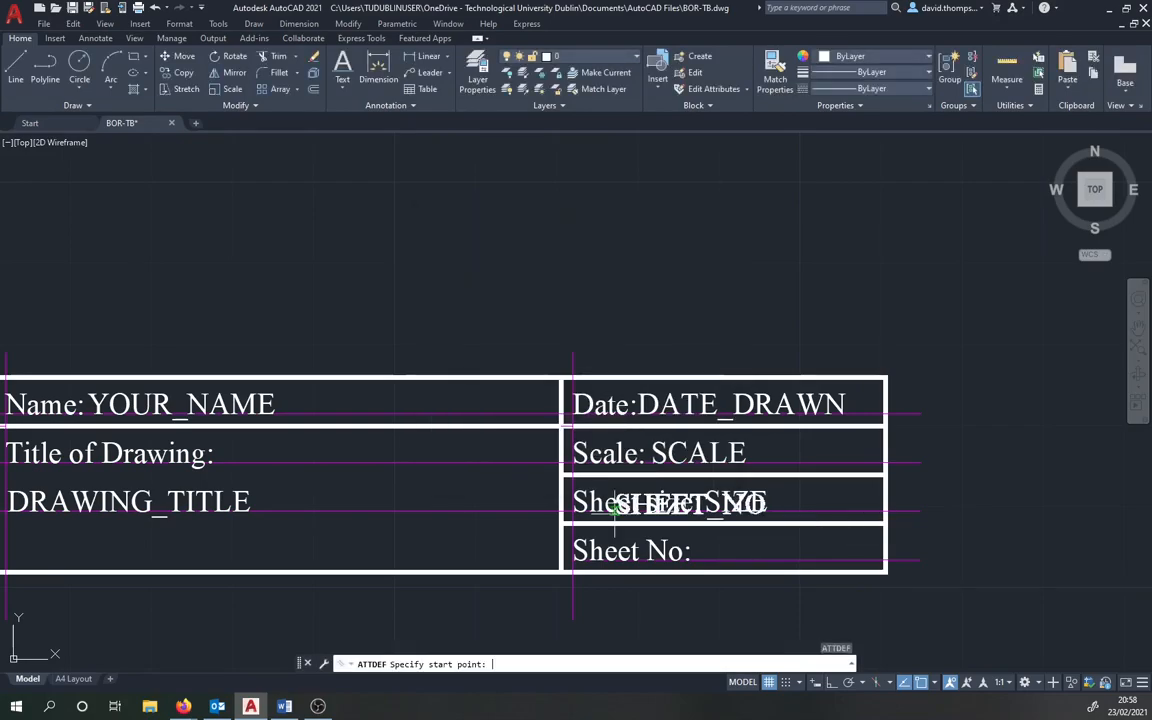
click(699, 563)
scroll(755, 588, down, 2)
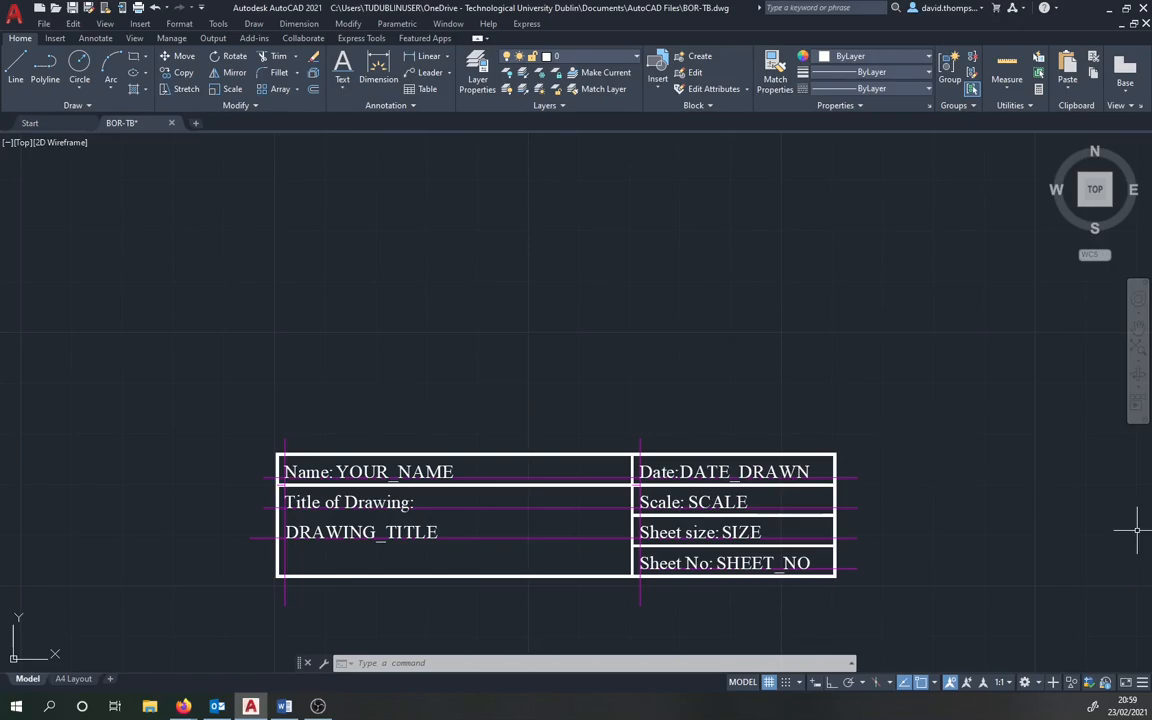
click(318, 706)
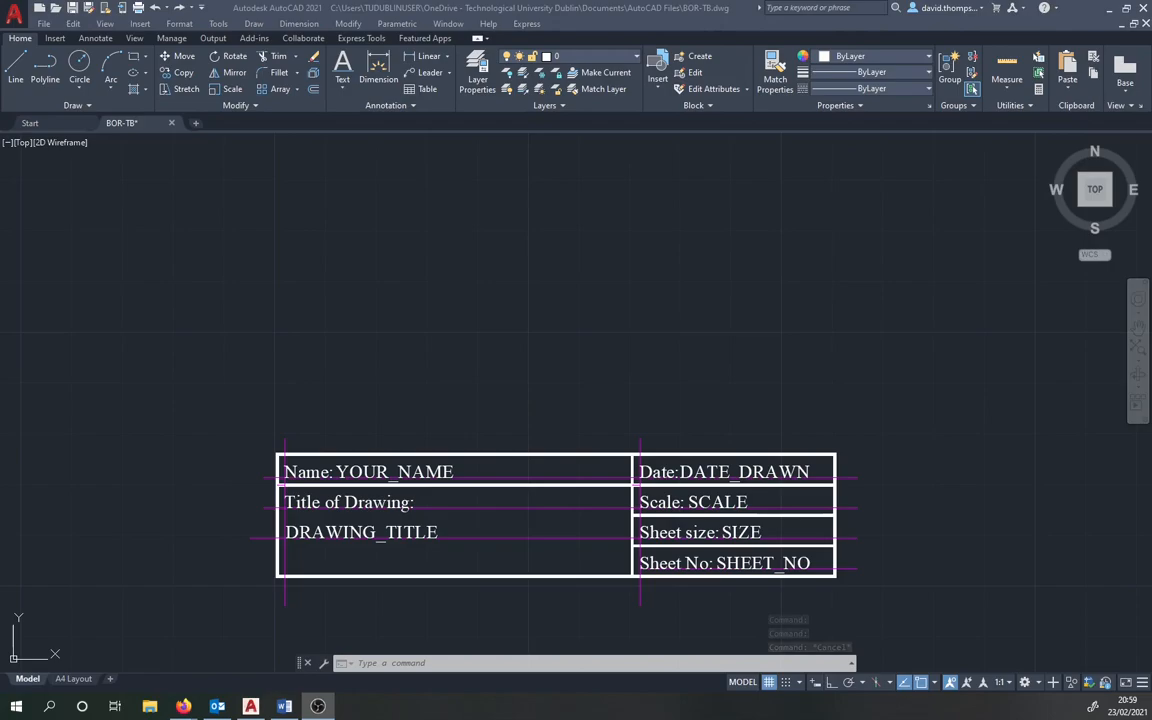
click(1085, 496)
Step: Redefine block BLK02-TITLE_BLOCK from the whole title block with its guidelines and attributes, base point at its lower-right corner, accepting the default attribute values
middle_drag(851, 441, 858, 315)
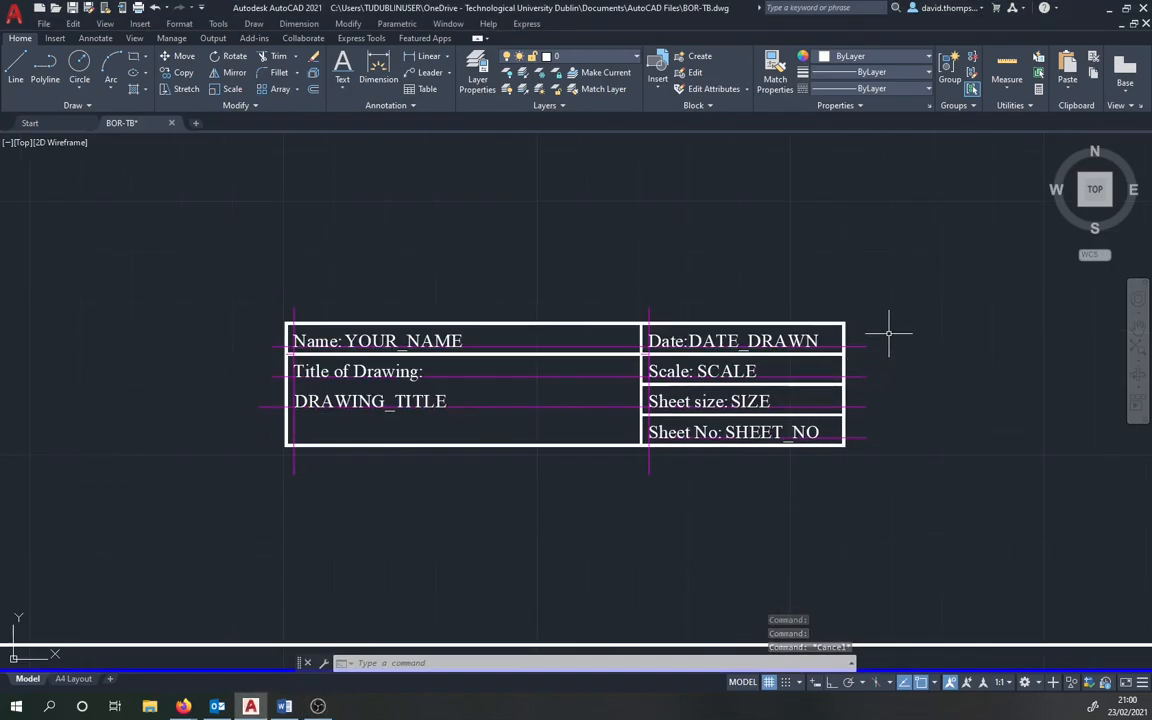
click(913, 284)
click(207, 527)
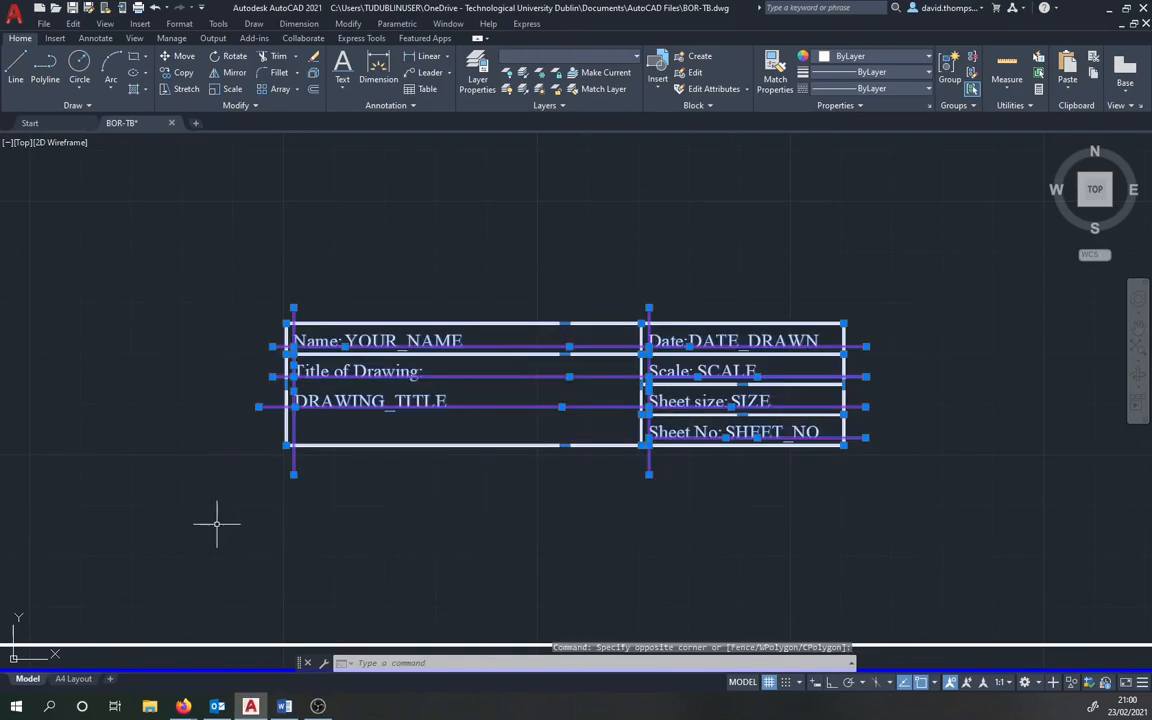
text(bloc)
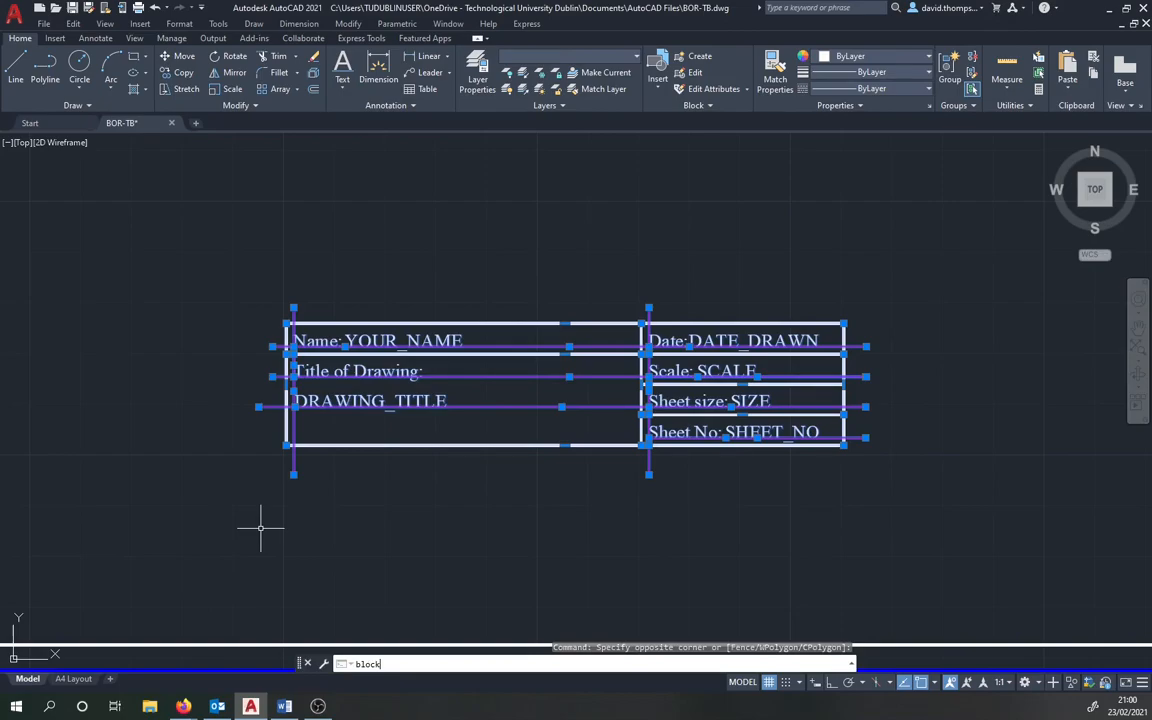
text(k)
key(Return)
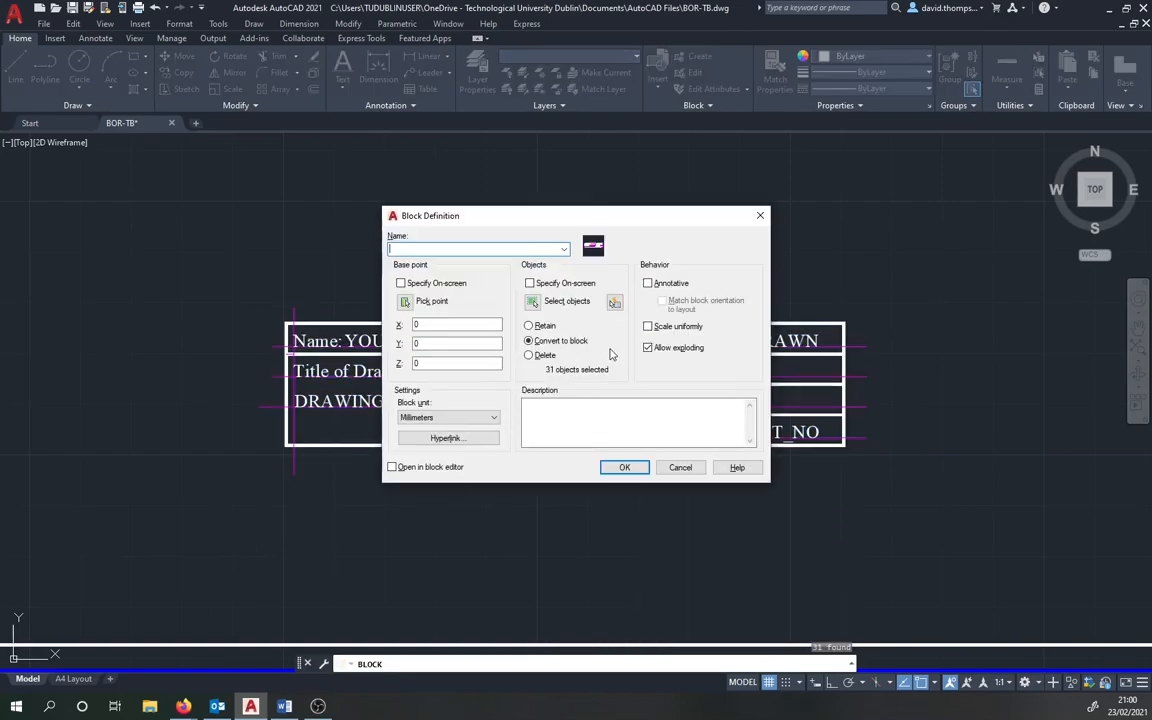
text(BLK02-TITLE_BLOCK)
click(425, 301)
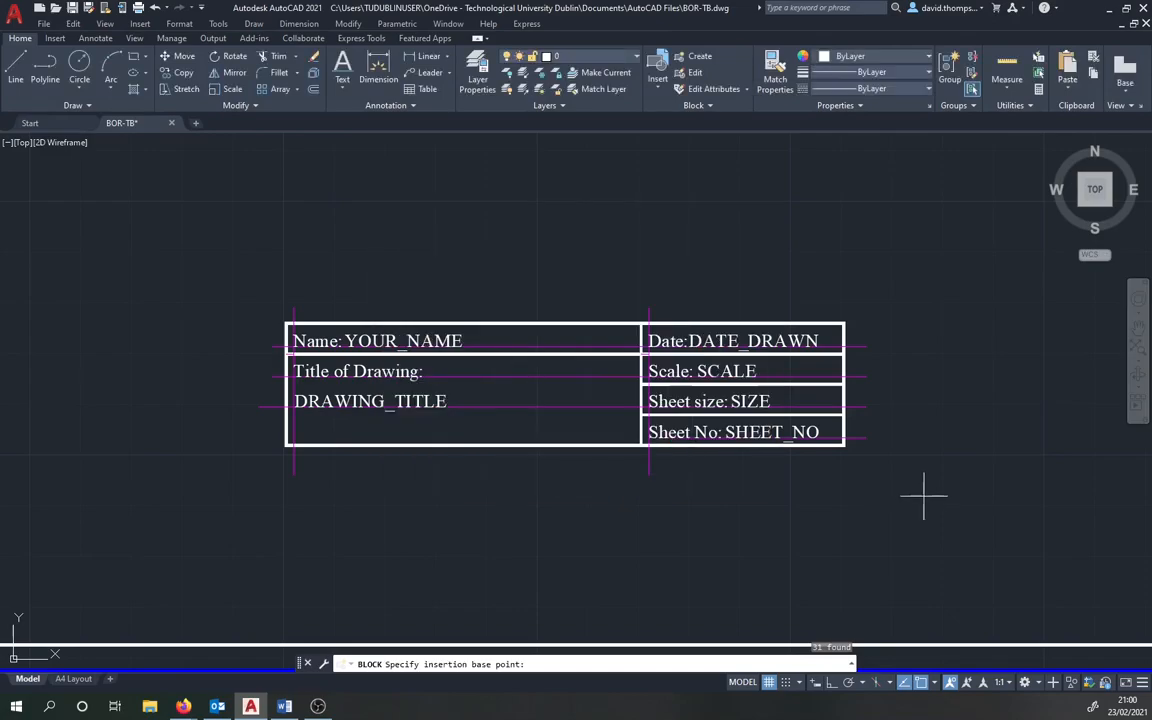
click(844, 446)
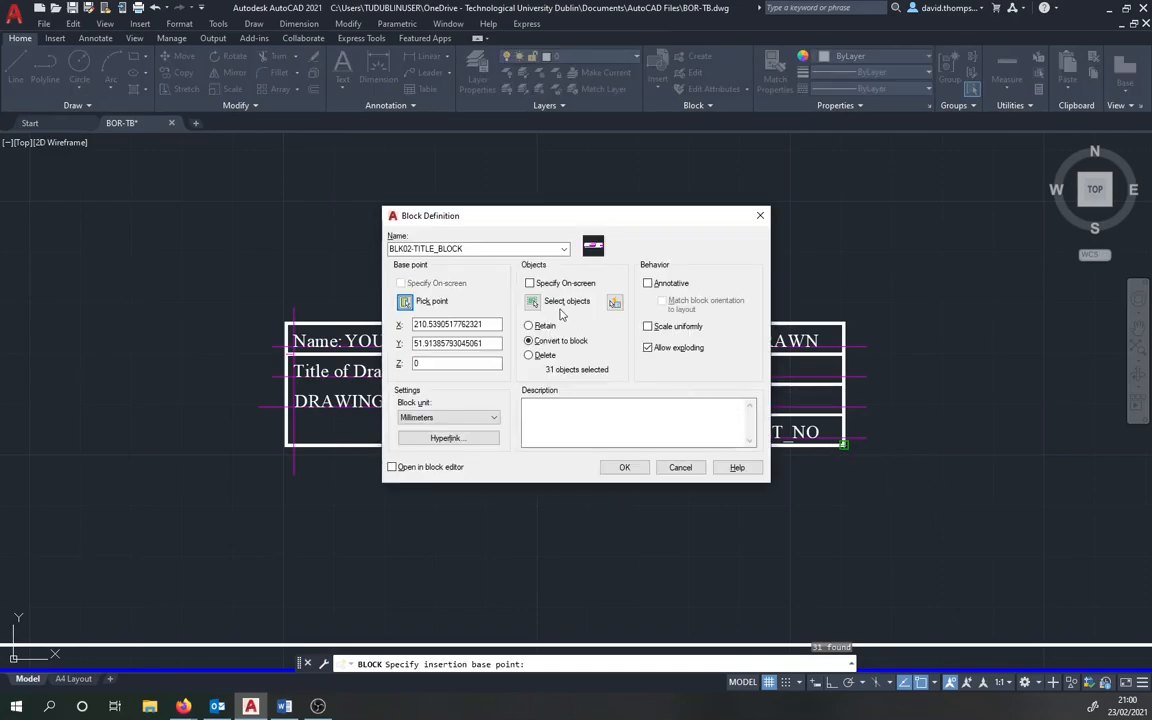
click(628, 468)
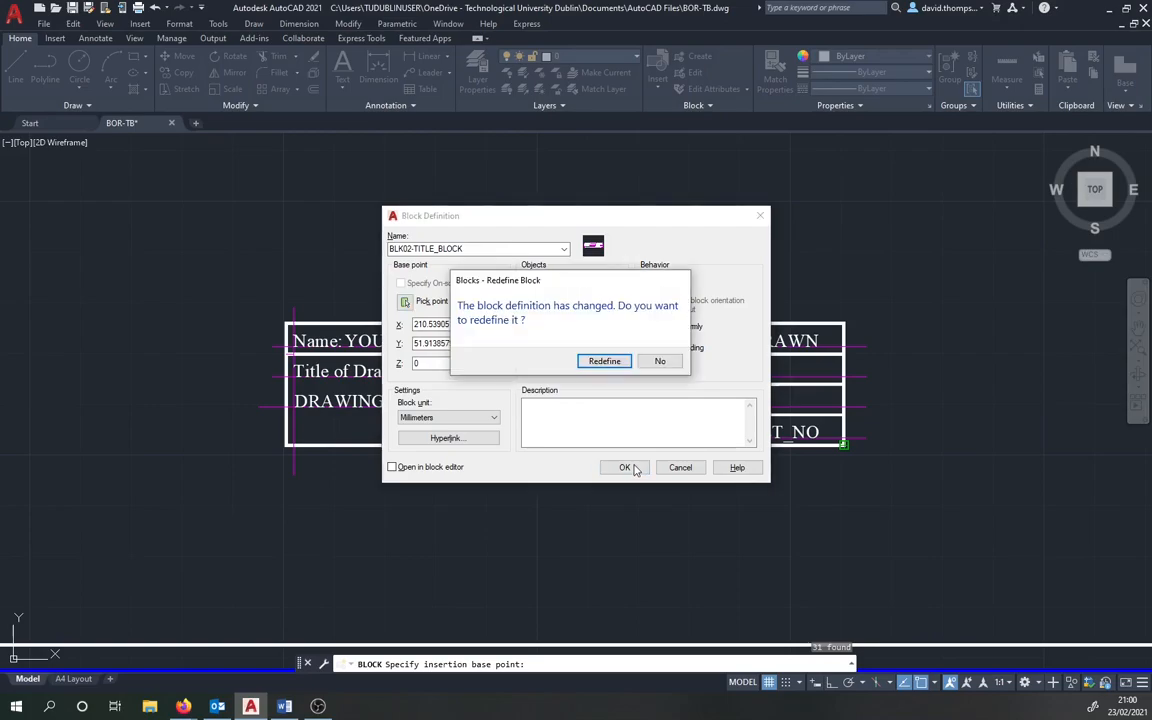
click(606, 366)
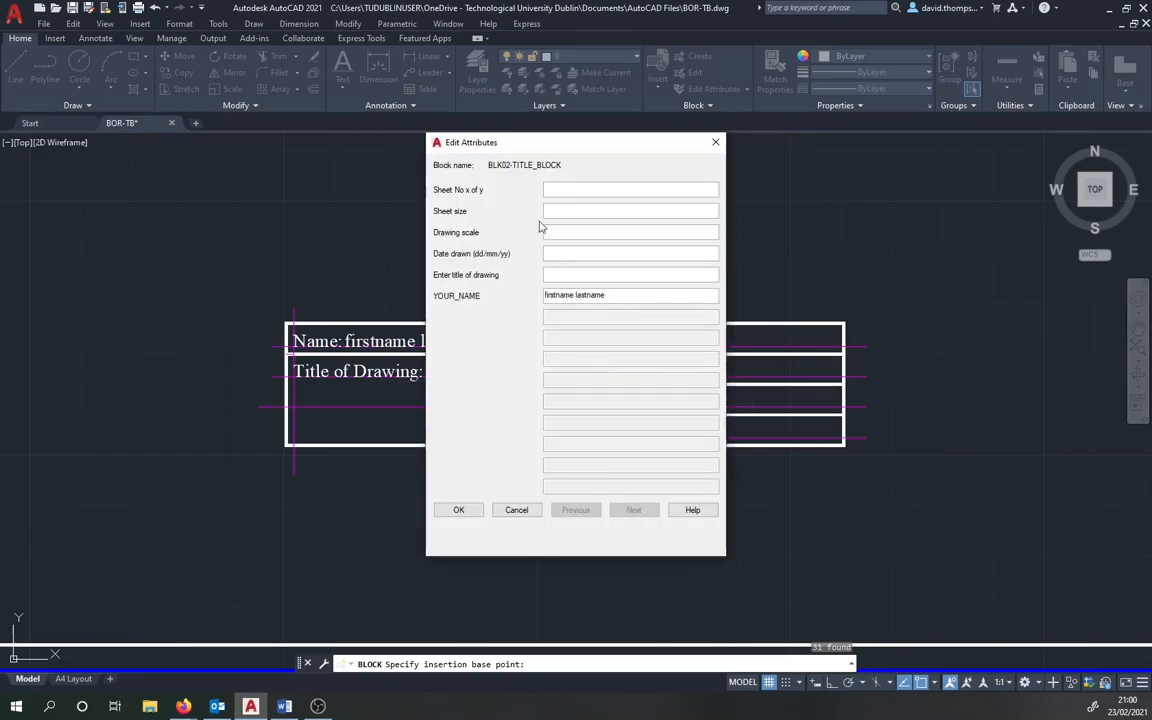
click(592, 188)
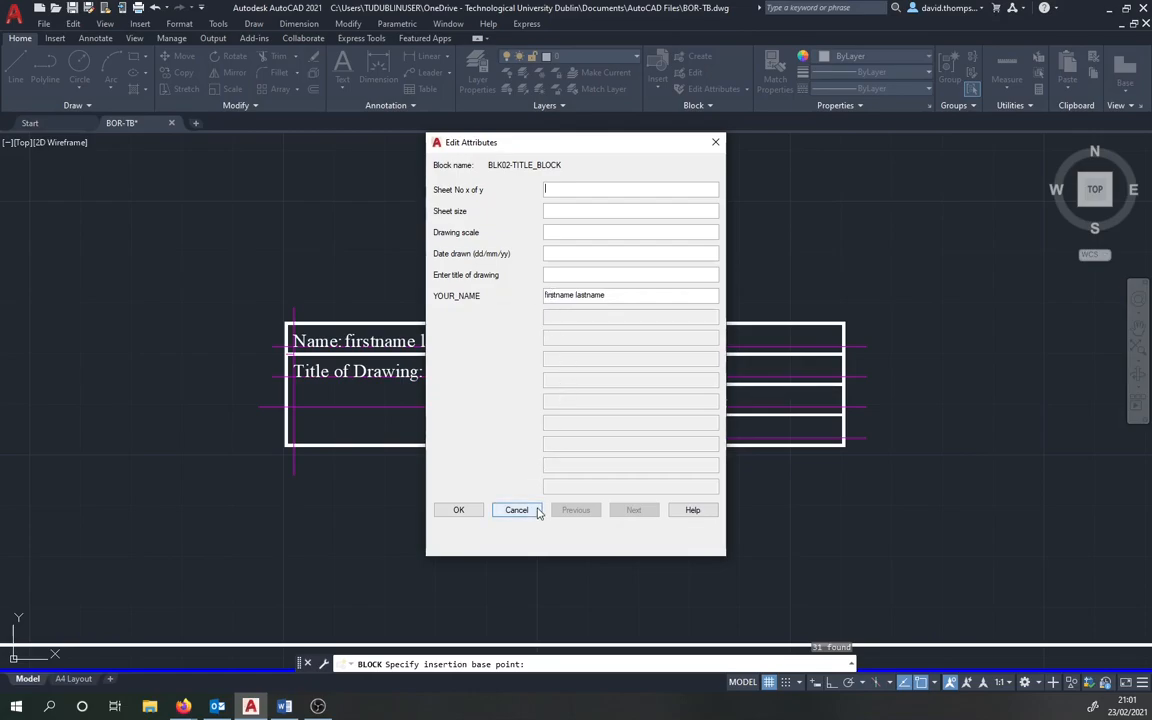
click(475, 512)
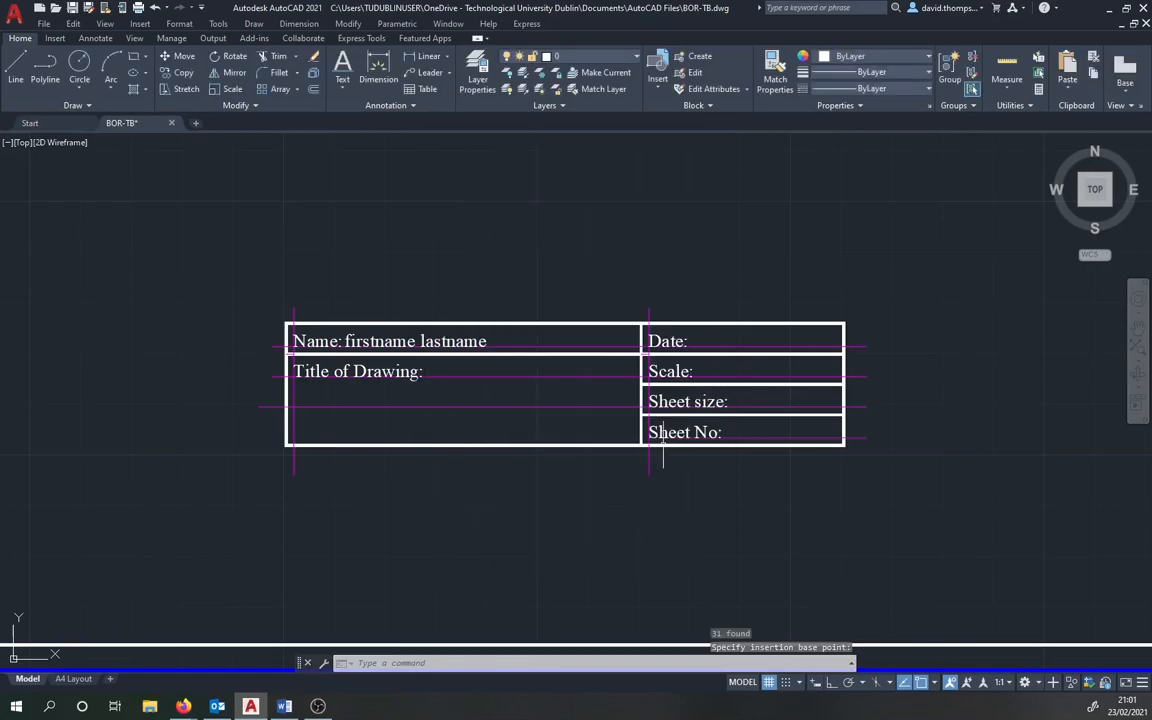
Step: Examine the title block's attribute tags, prompts and values in the Enhanced Attribute Editor, including YOUR_NAME, without changing them
double_click(680, 404)
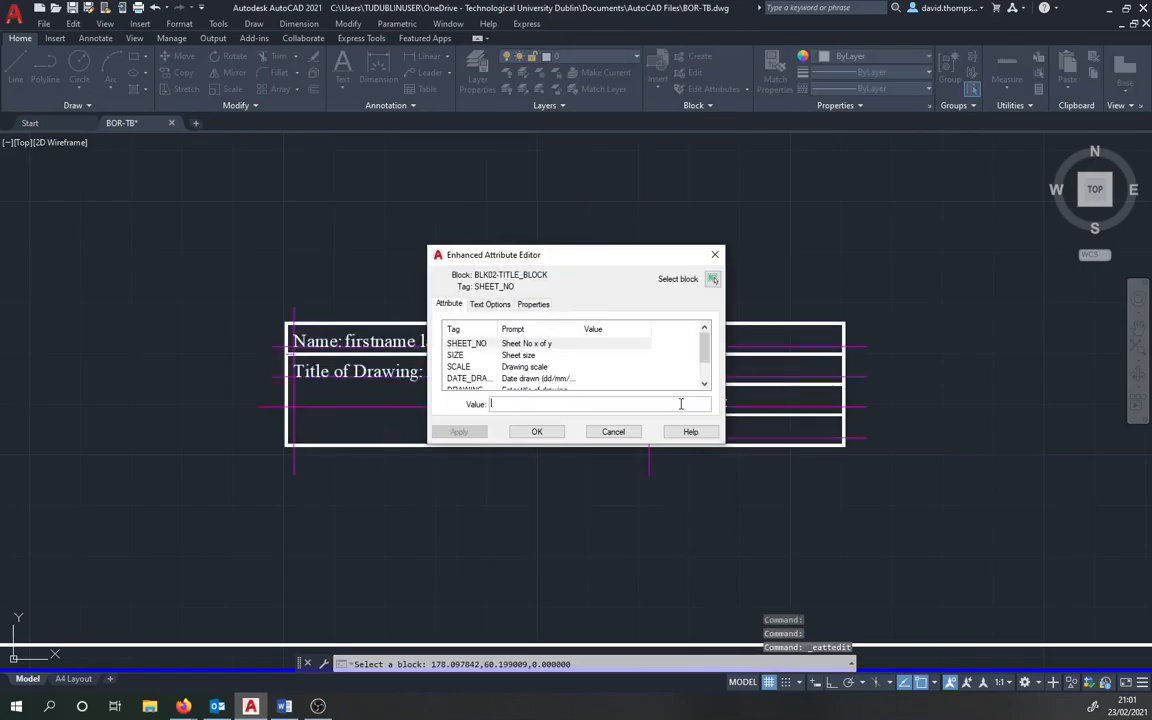
scroll(565, 363, down, 1)
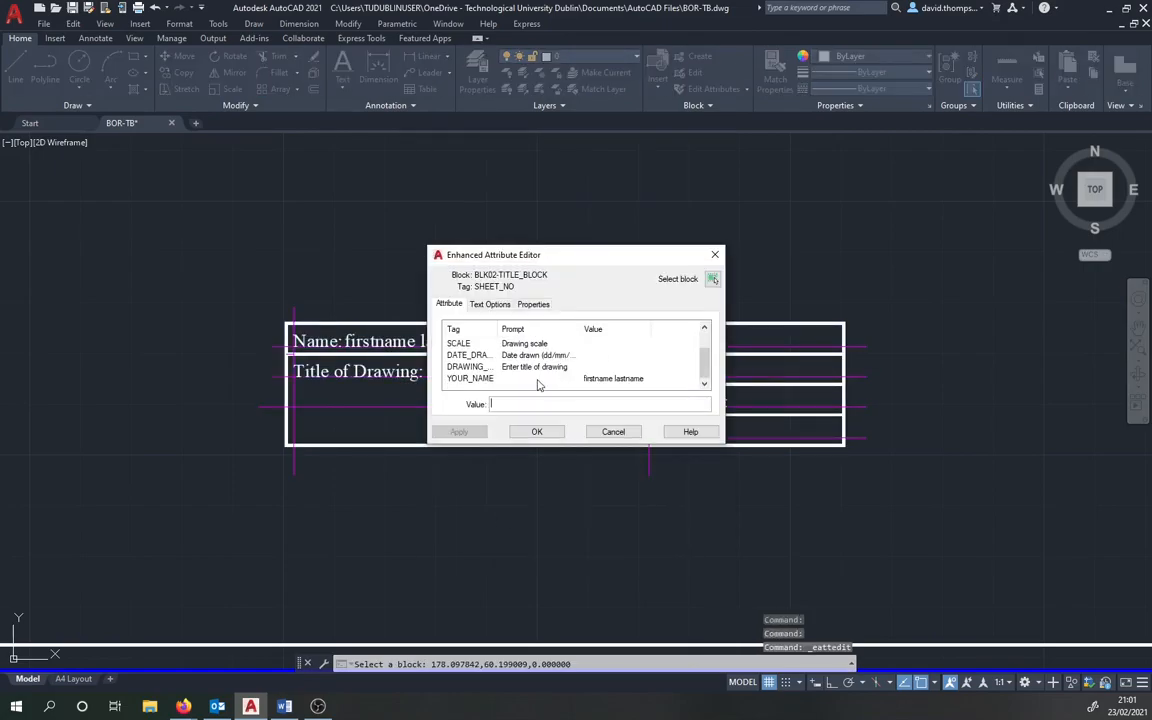
scroll(516, 384, up, 1)
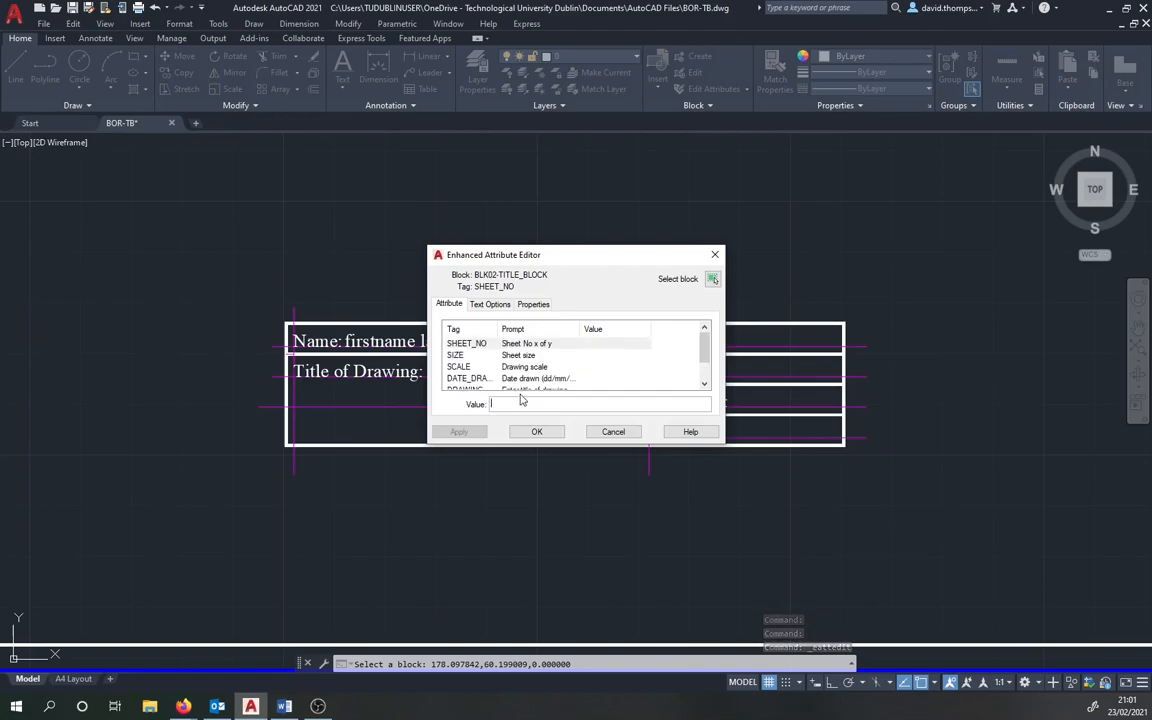
scroll(537, 380, down, 1)
click(581, 379)
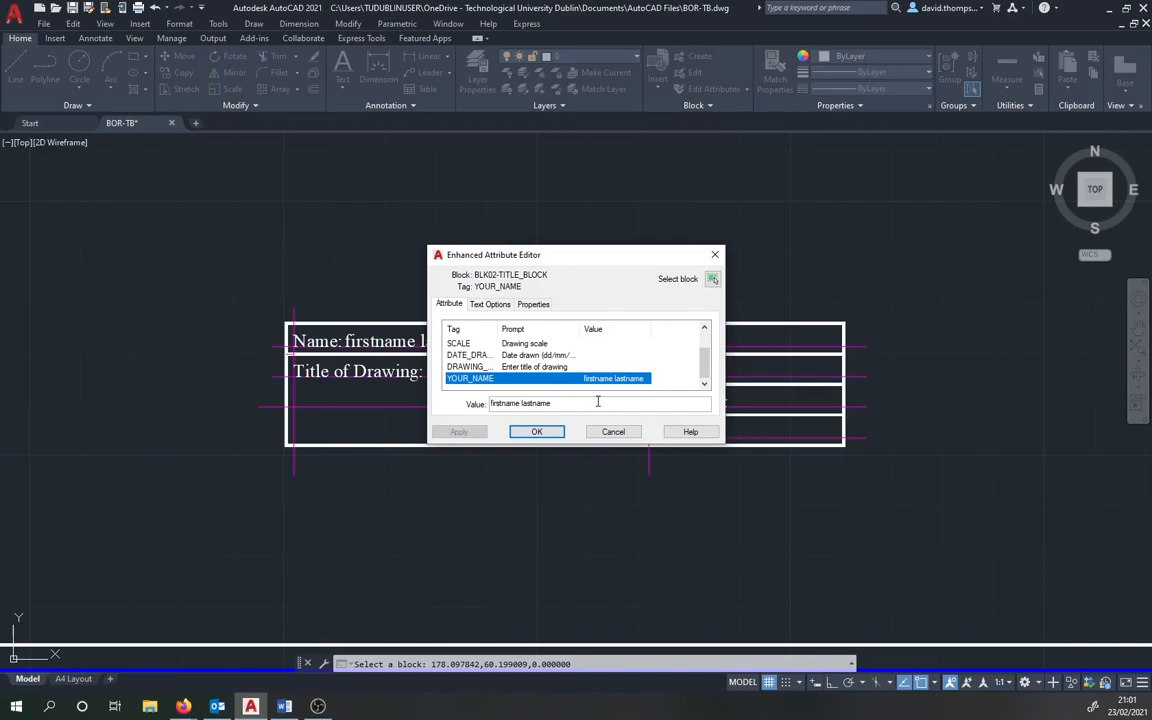
click(607, 431)
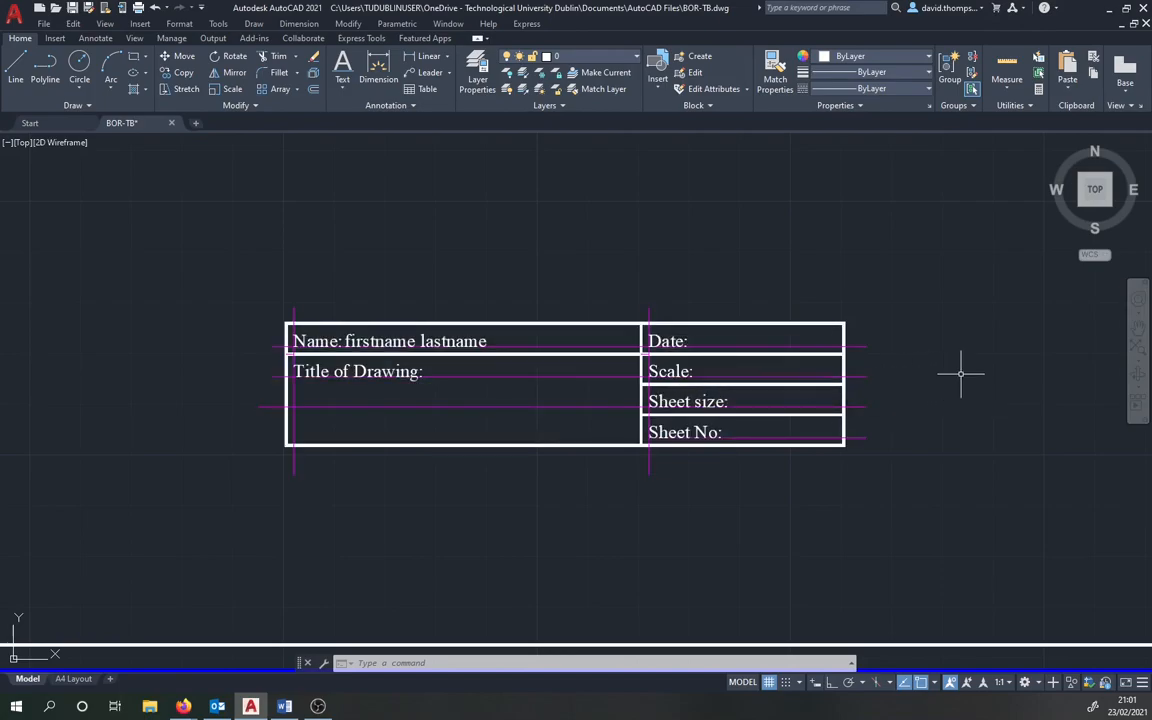
Step: Write the block BLK02-TITLE_BLOCK to the file BLK02-TITLE_BLOCK.dwg in millimetres and save the BOR-TB drawing
text(wblock)
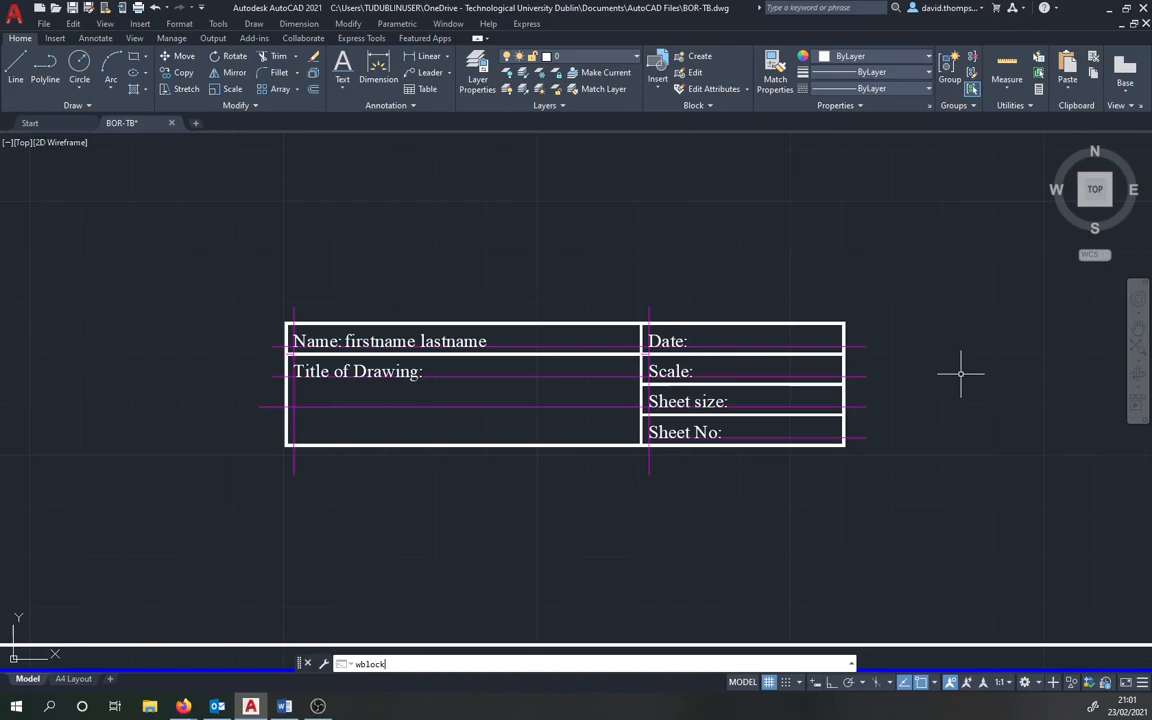
key(Return)
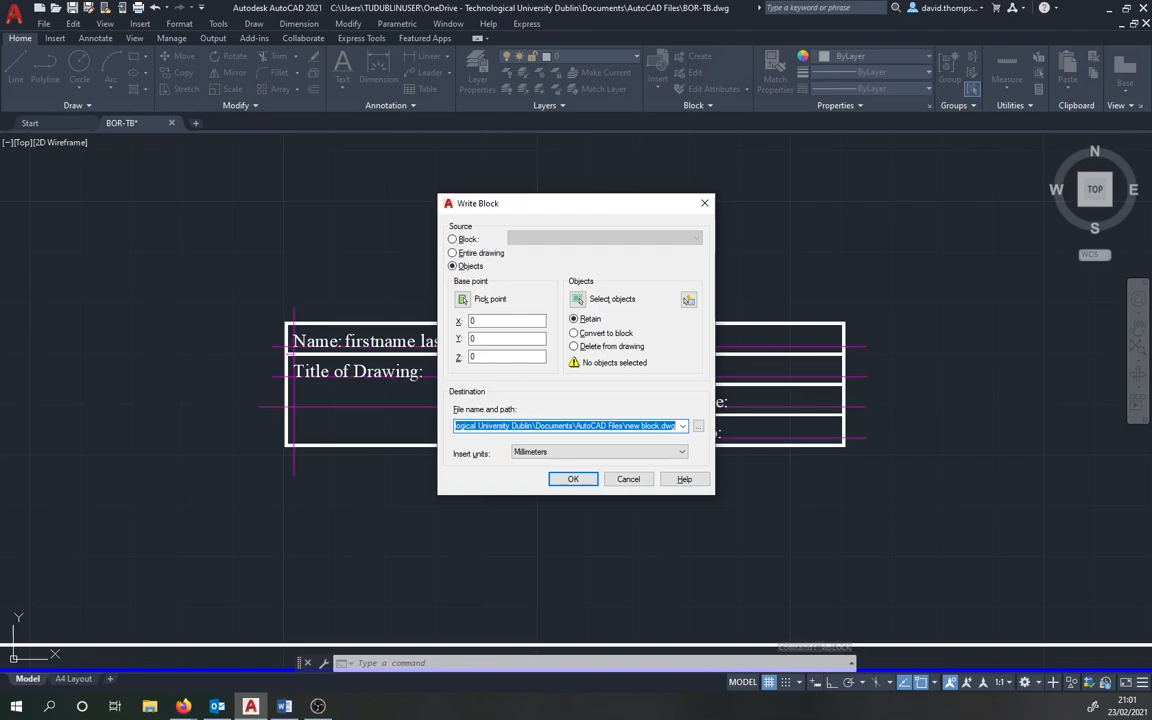
click(462, 240)
click(565, 238)
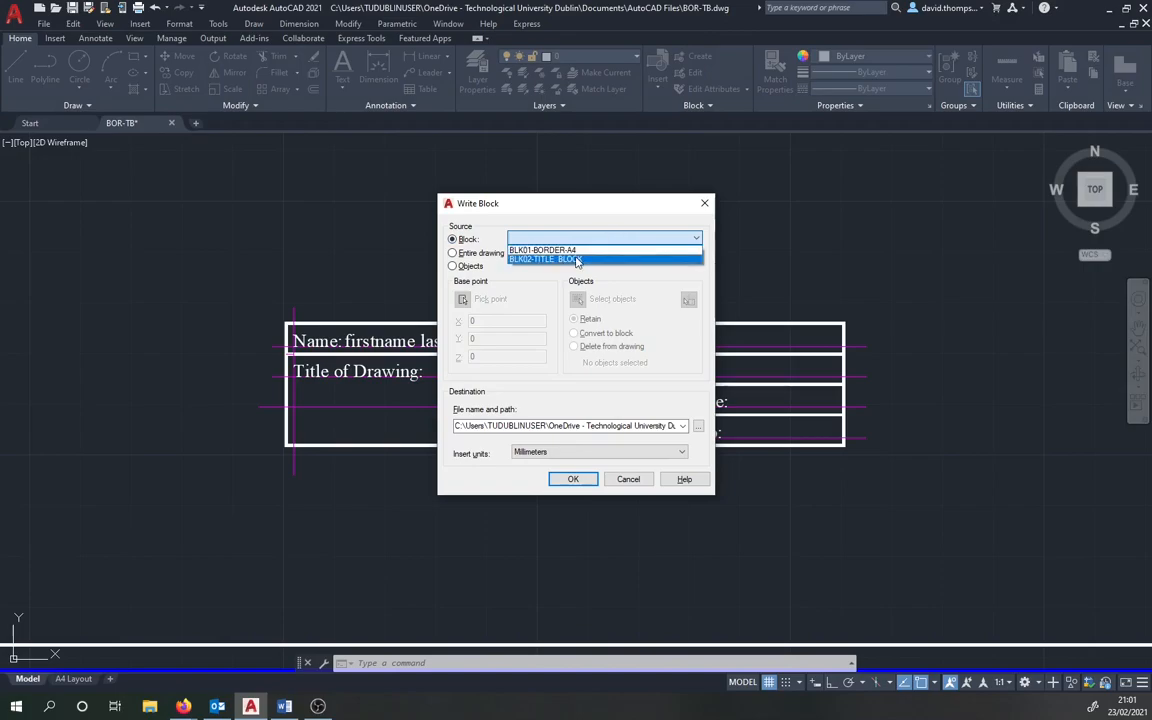
click(577, 260)
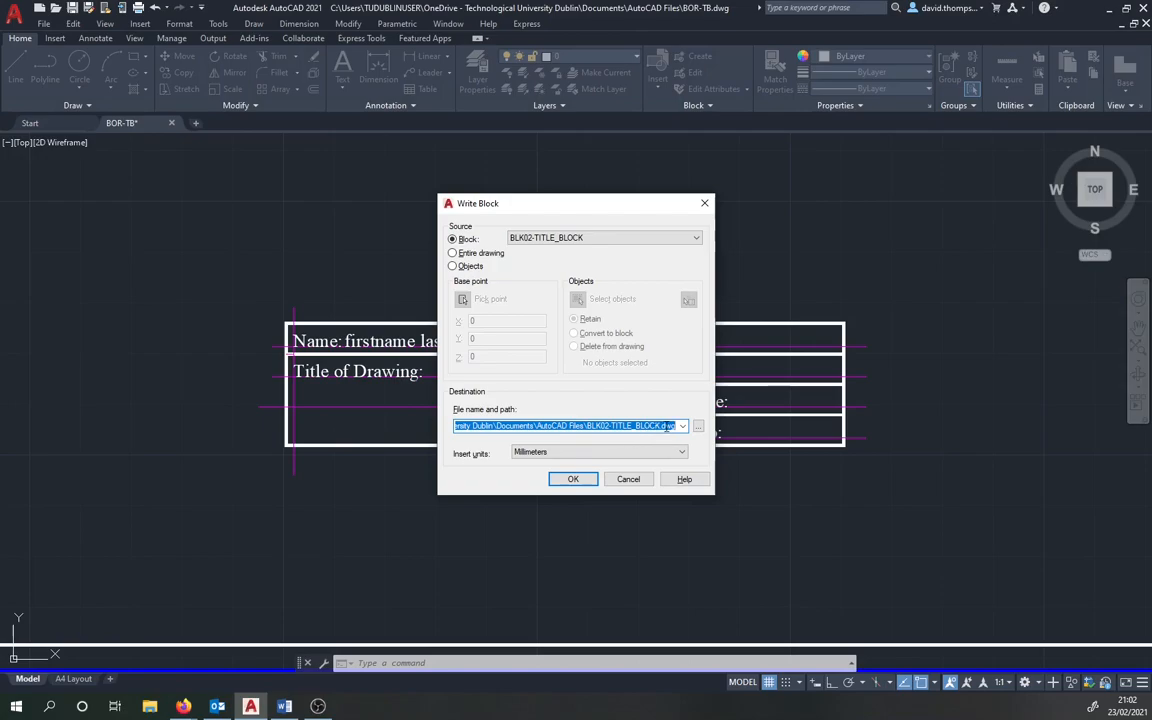
click(590, 480)
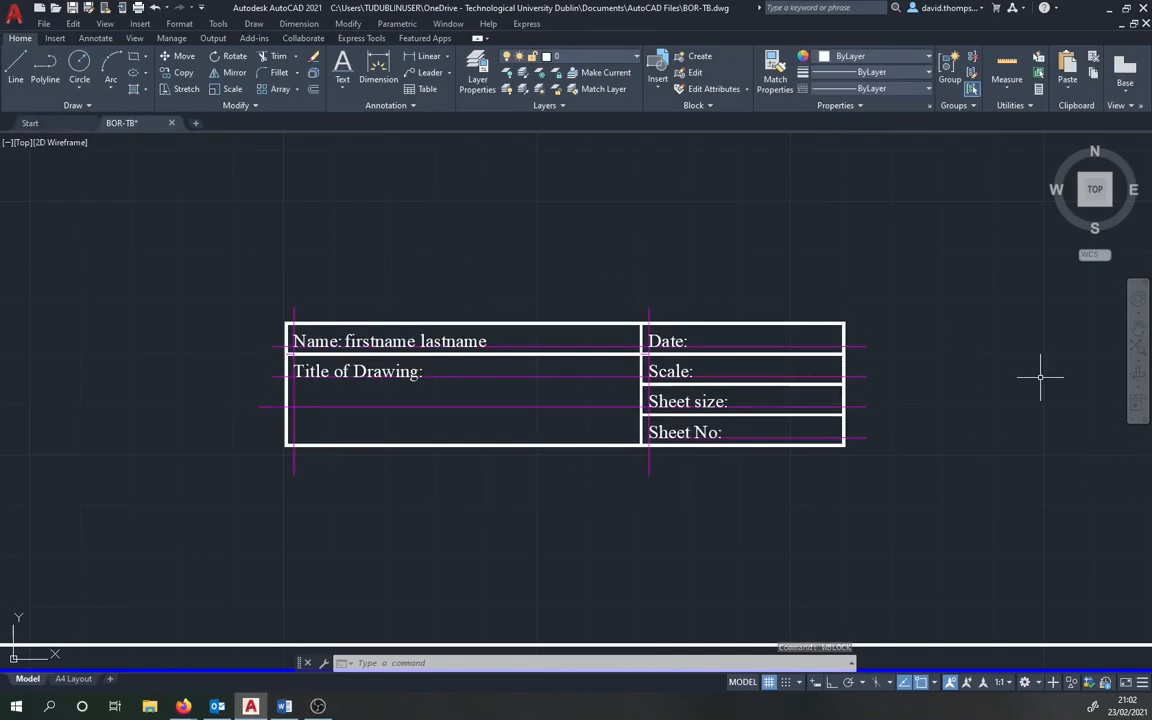
click(72, 10)
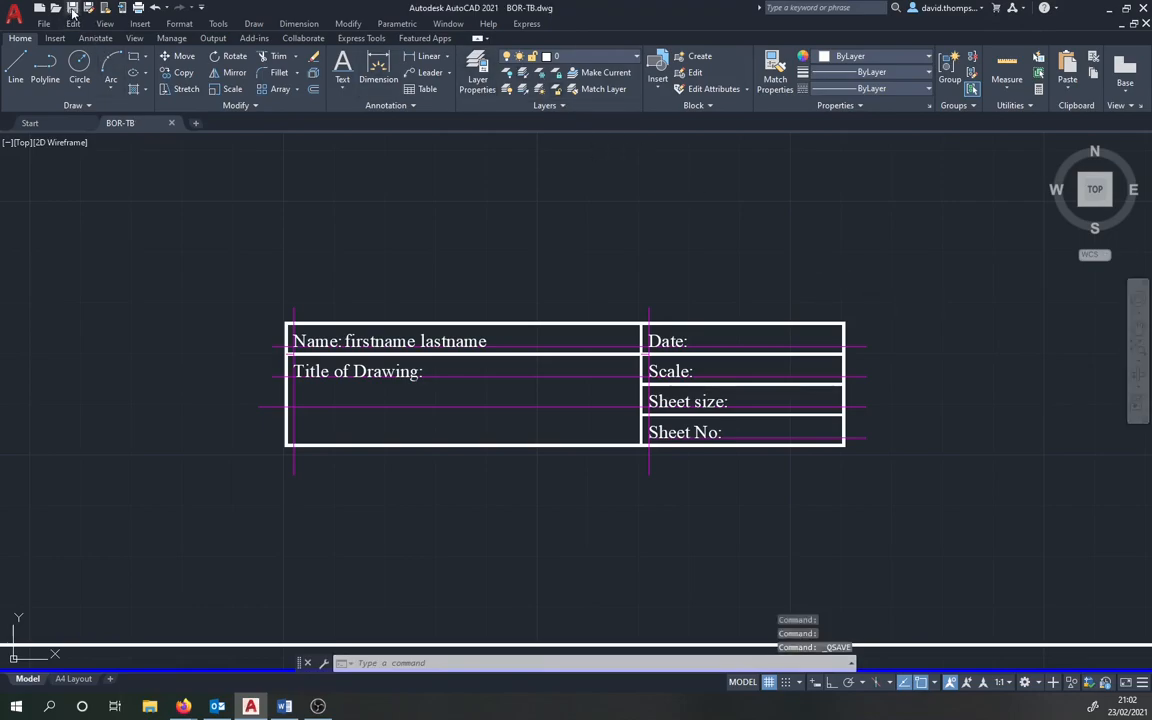
Step: Try erasing the border and title block from model space, and undo the erasure
scroll(700, 285, down, 4)
middle_drag(689, 288, 549, 438)
click(837, 350)
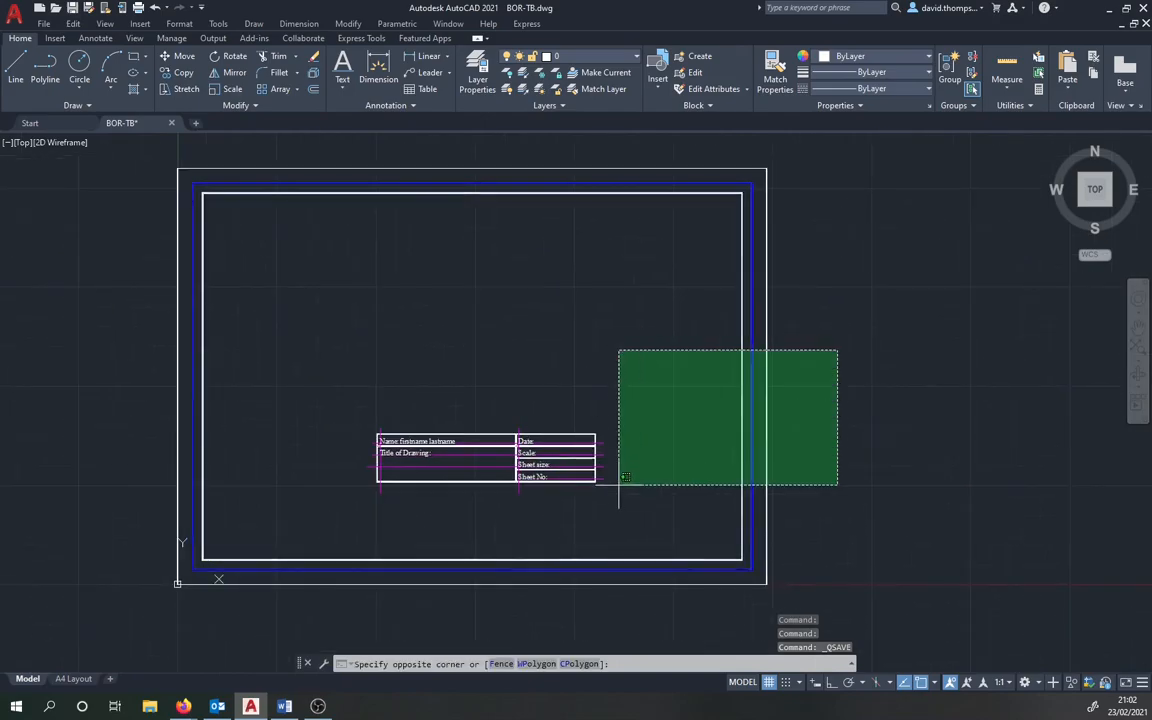
click(524, 597)
key(Delete)
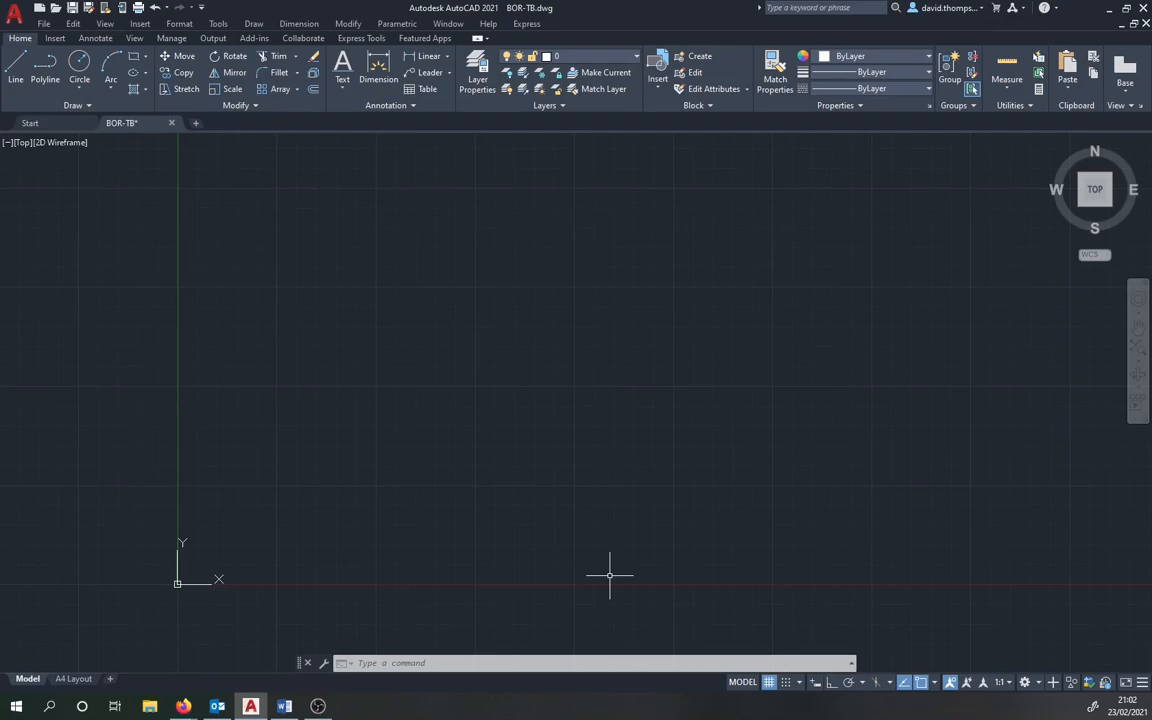
key(ctrl+z)
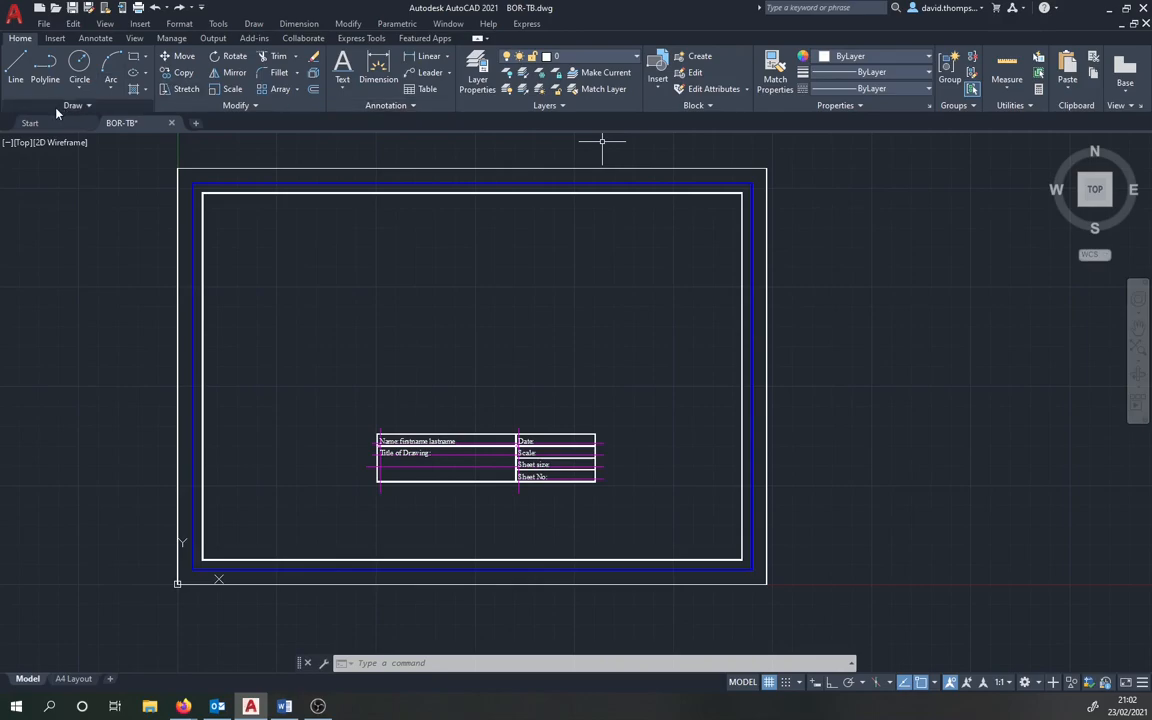
Step: Save and close the BOR-TB drawing and open the template firstname_lastname_mytemplate.dwt
click(68, 8)
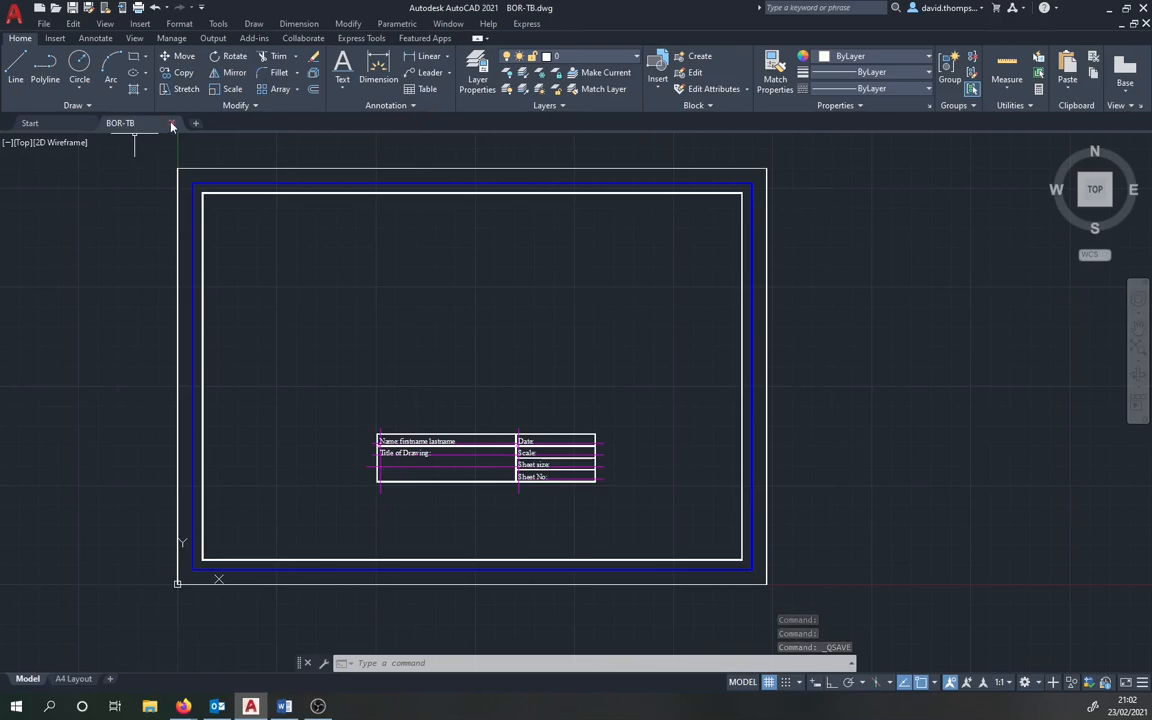
click(171, 123)
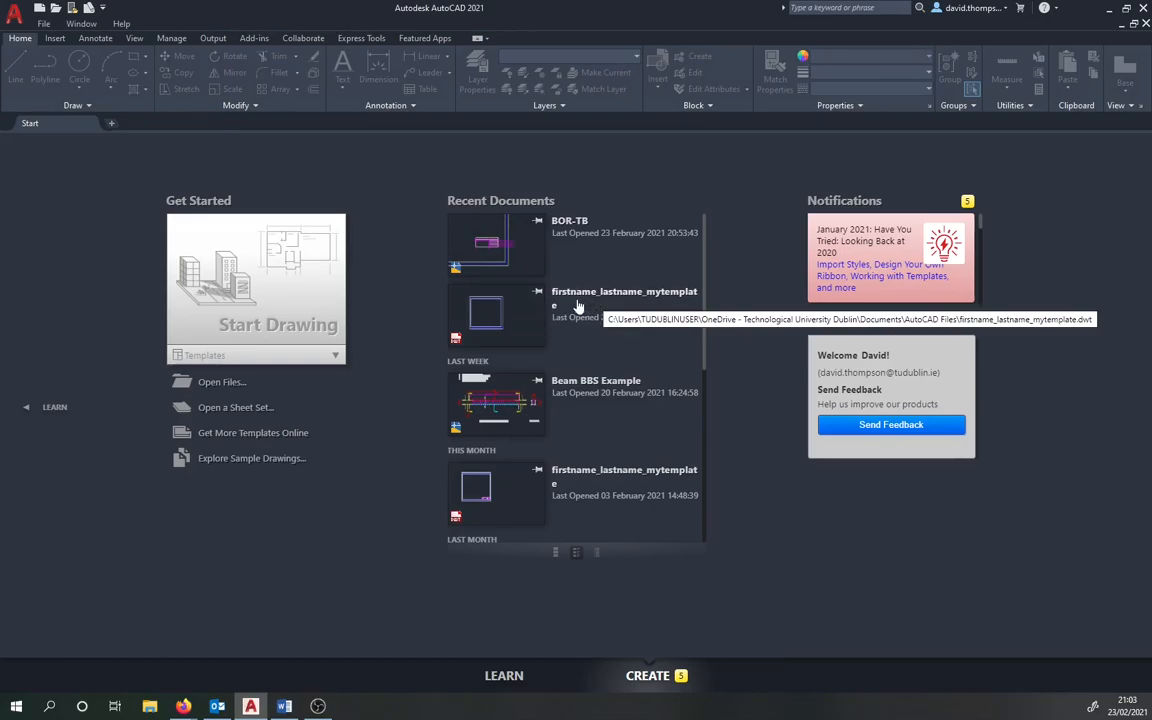
click(480, 314)
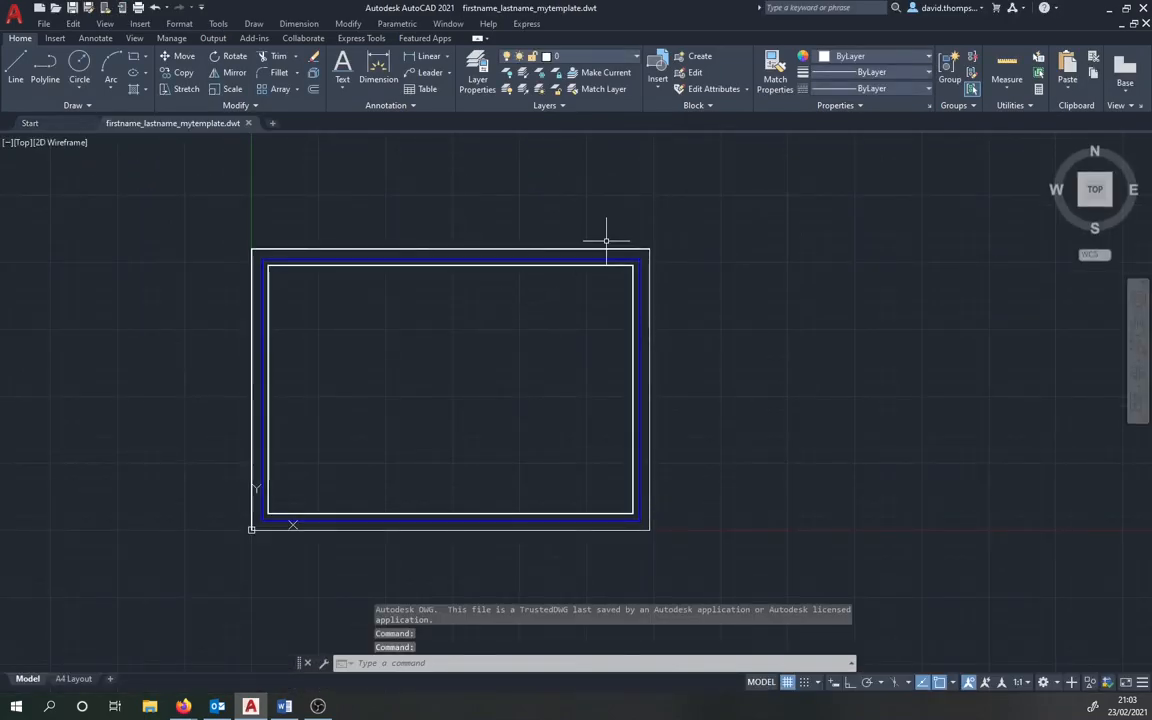
Step: Erase the A4 border from the template's model space and save the template
click(606, 240)
click(617, 278)
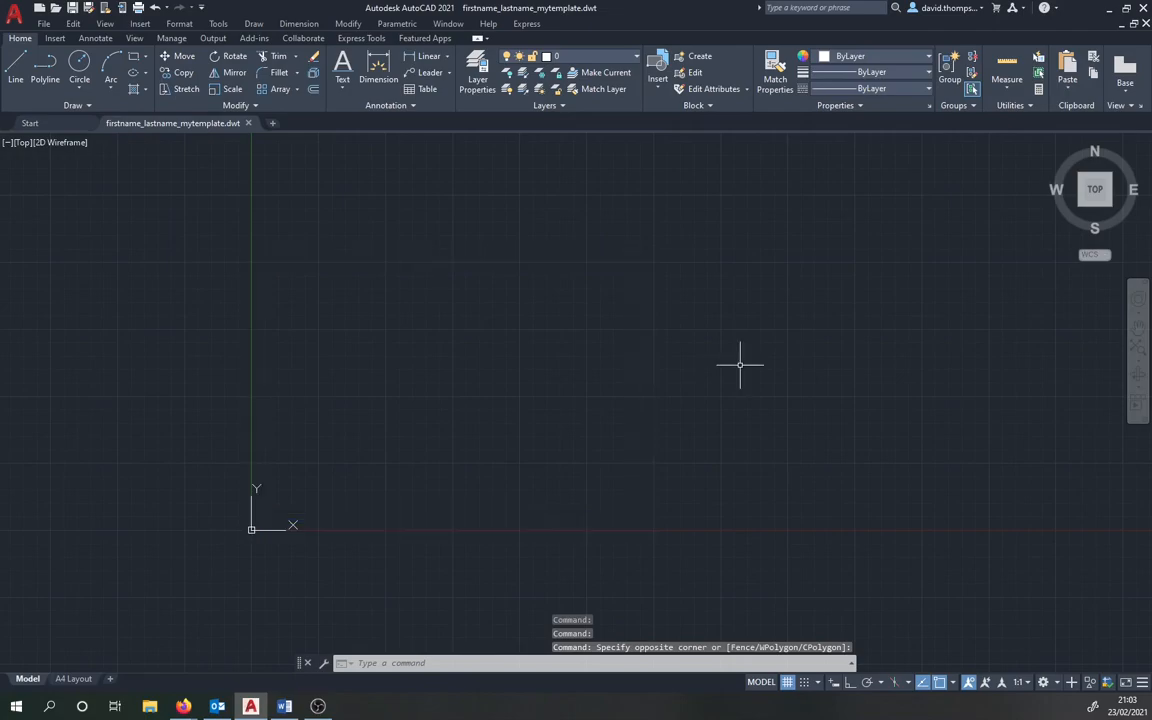
key(Delete)
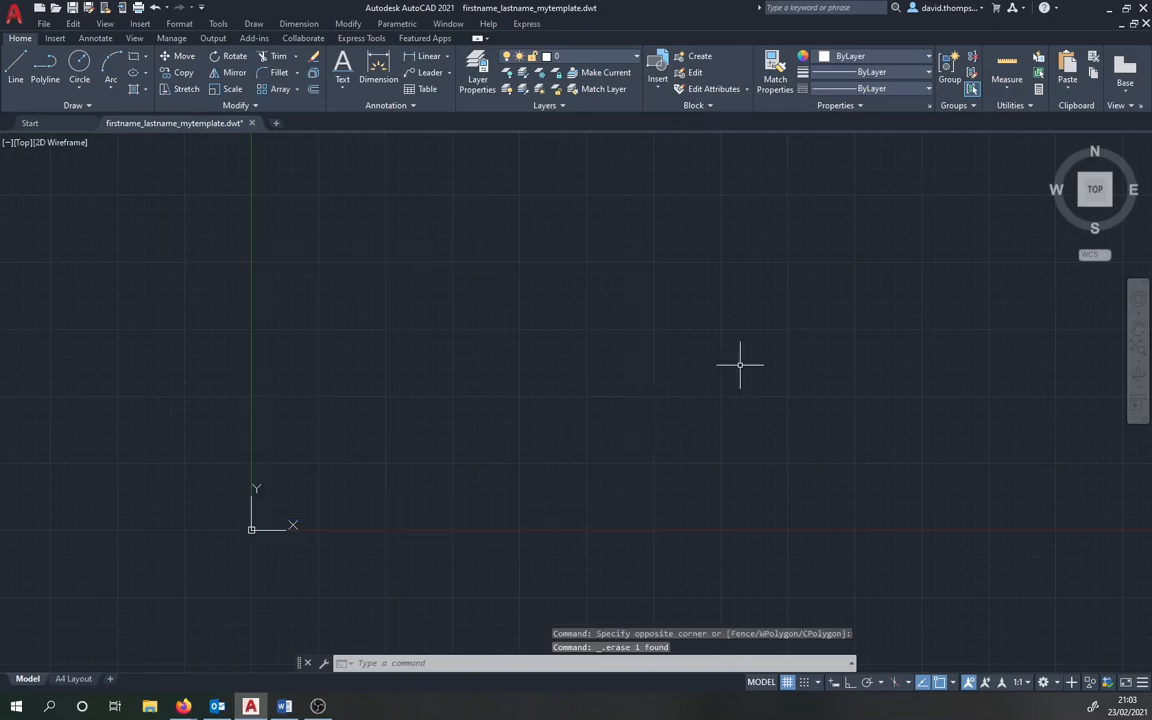
click(72, 8)
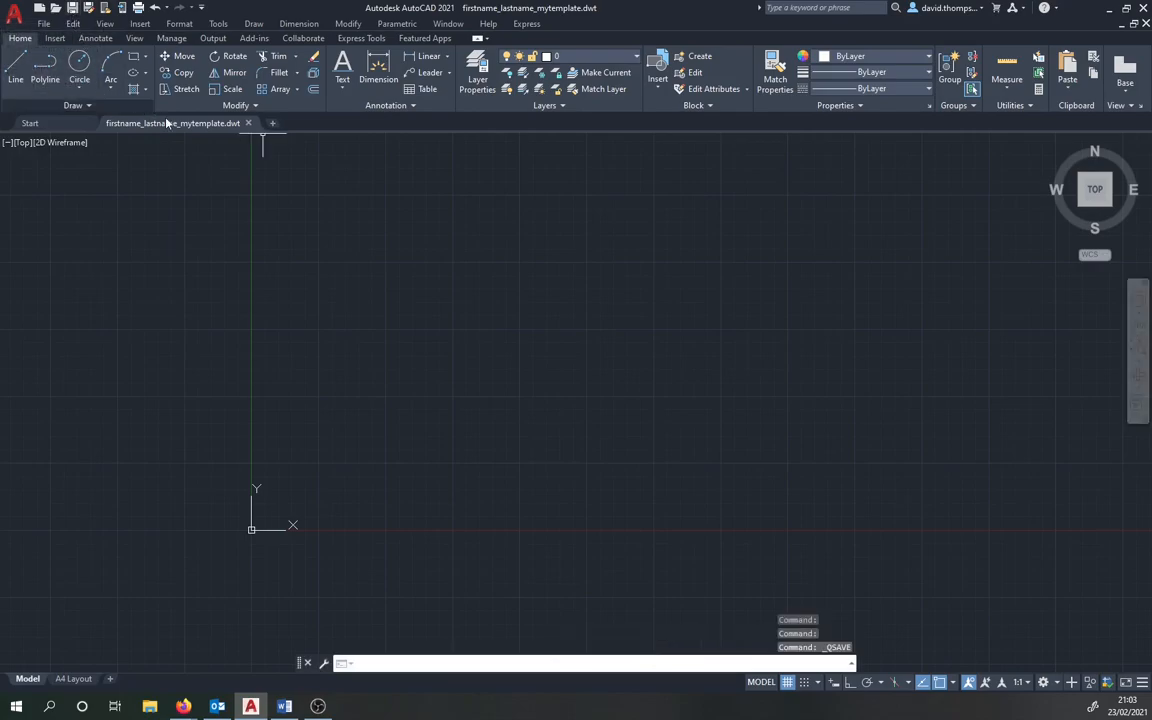
Step: Switch from model space to the A4 Layout of the template
mouse_move(151, 127)
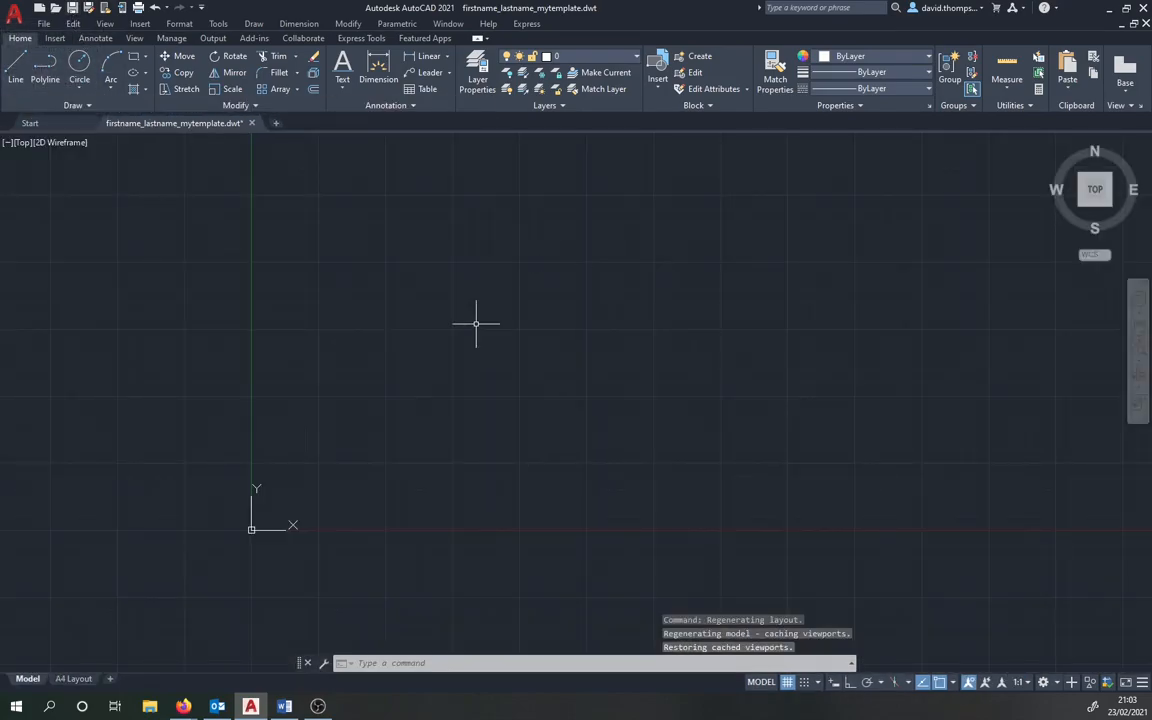
click(64, 679)
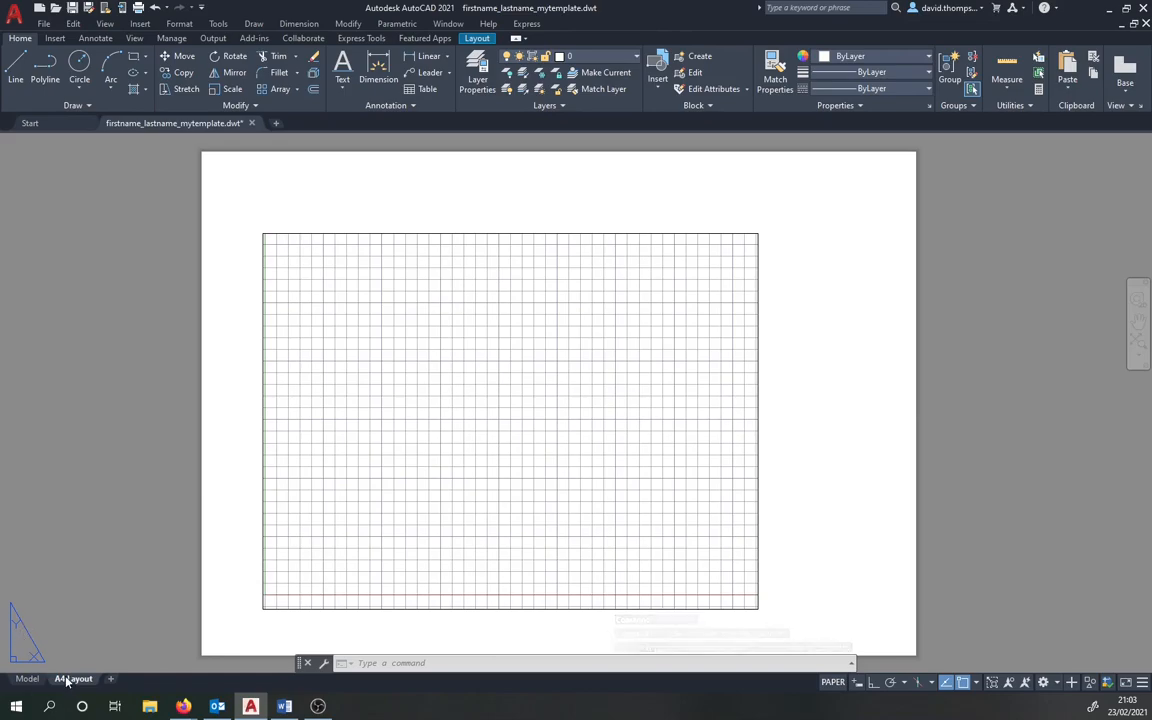
click(27, 679)
click(68, 680)
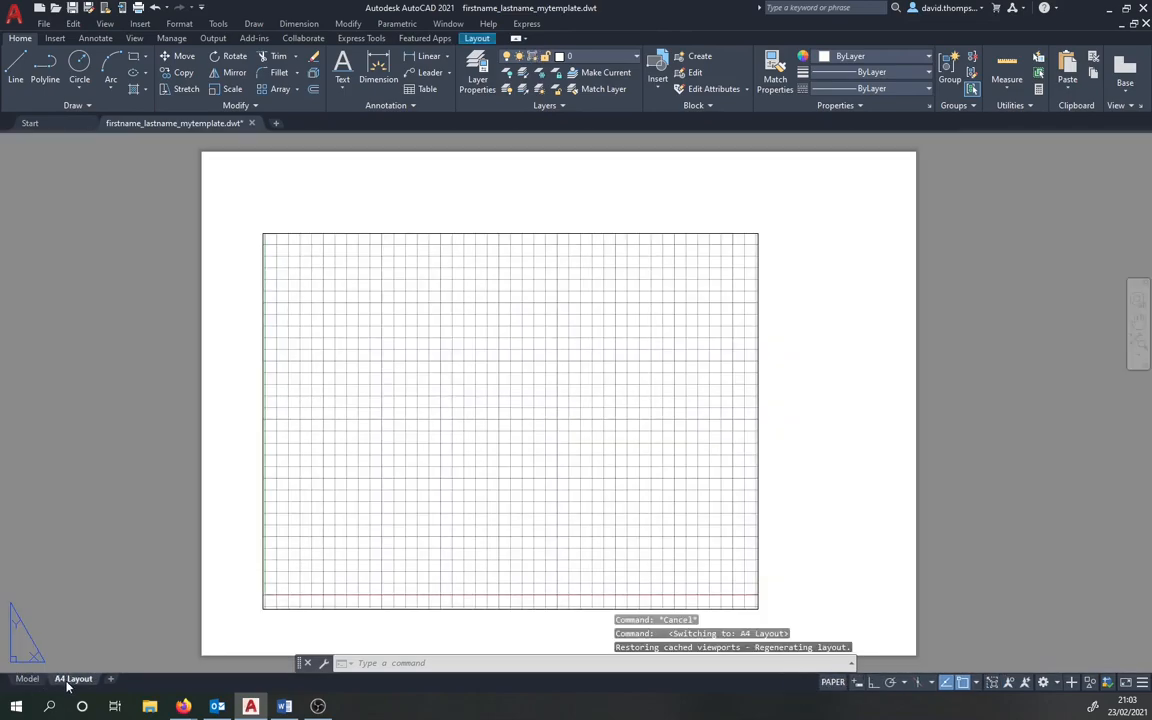
Step: Check the plotter, paper size, scale and orientation in the A4 Layout's page setup without changing them
right_click(67, 681)
click(110, 527)
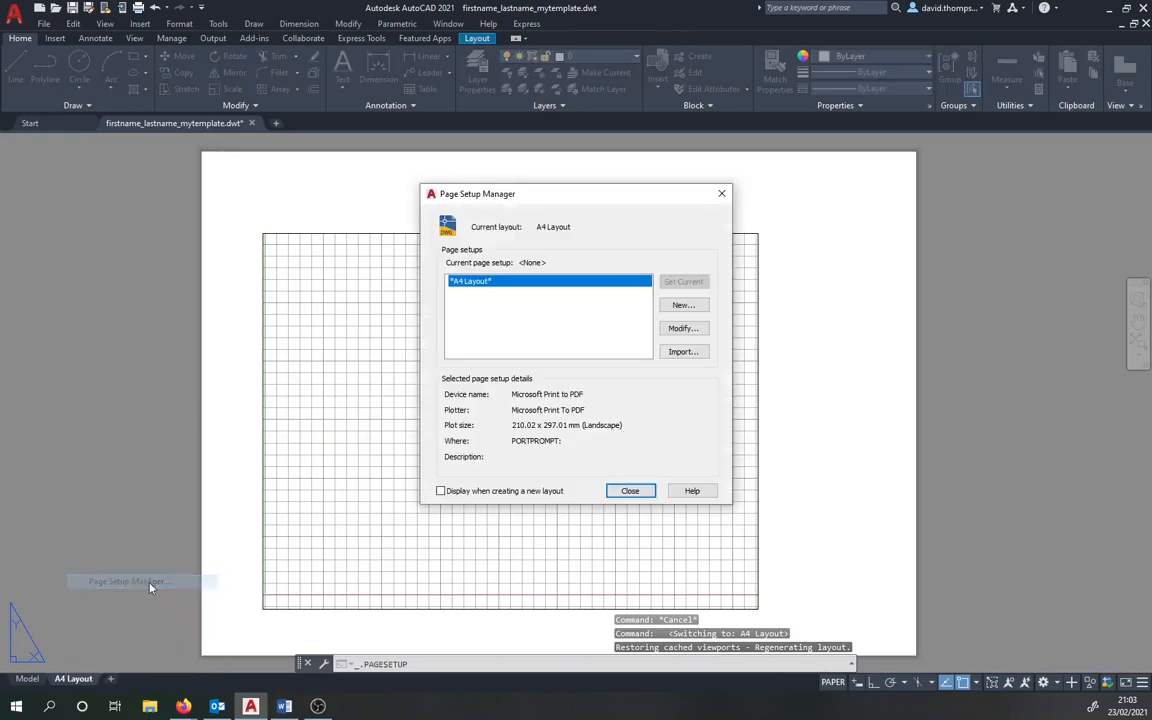
click(683, 329)
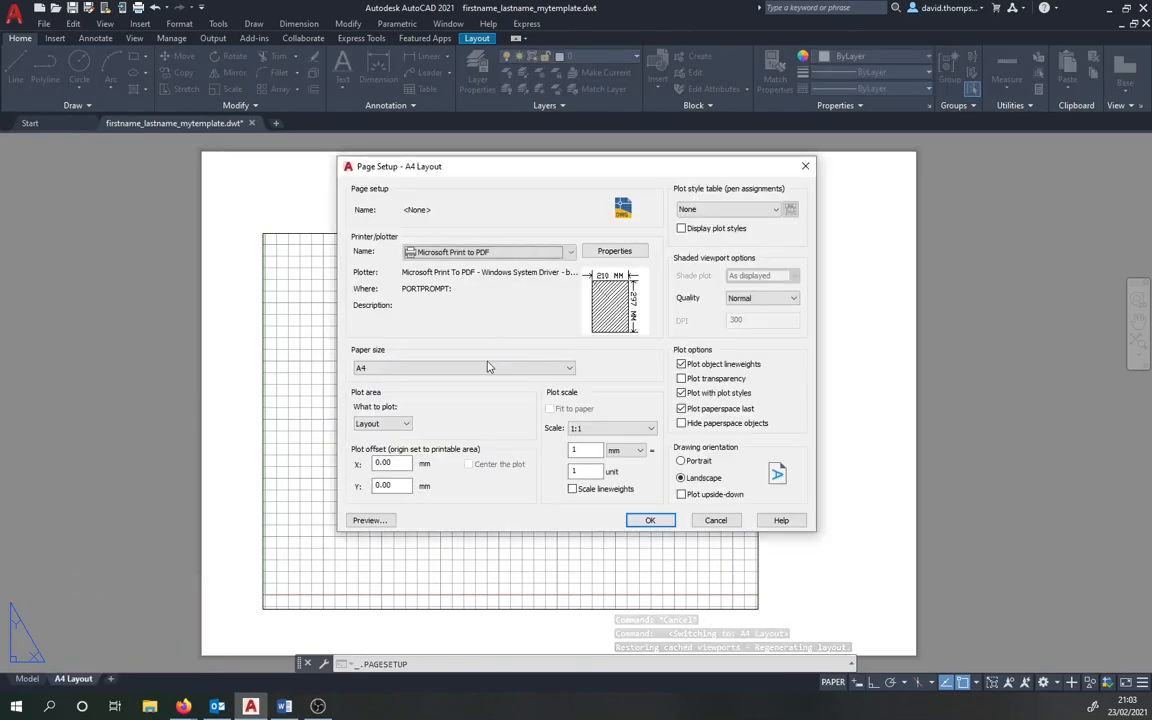
click(715, 520)
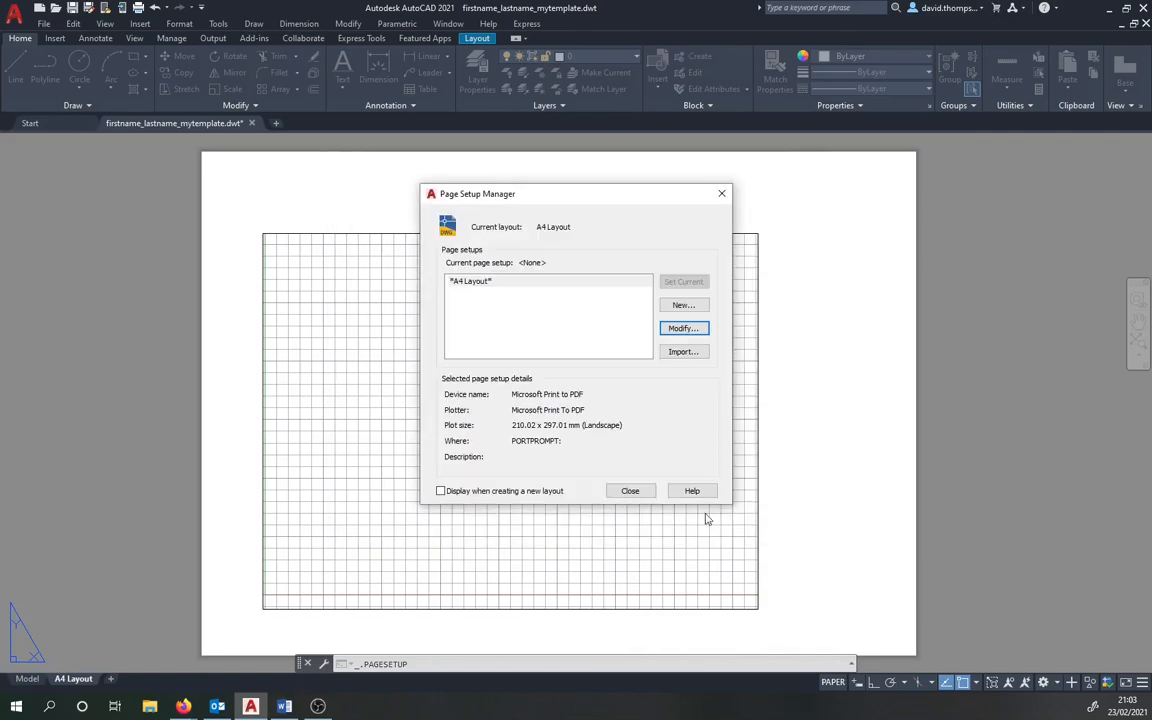
click(648, 493)
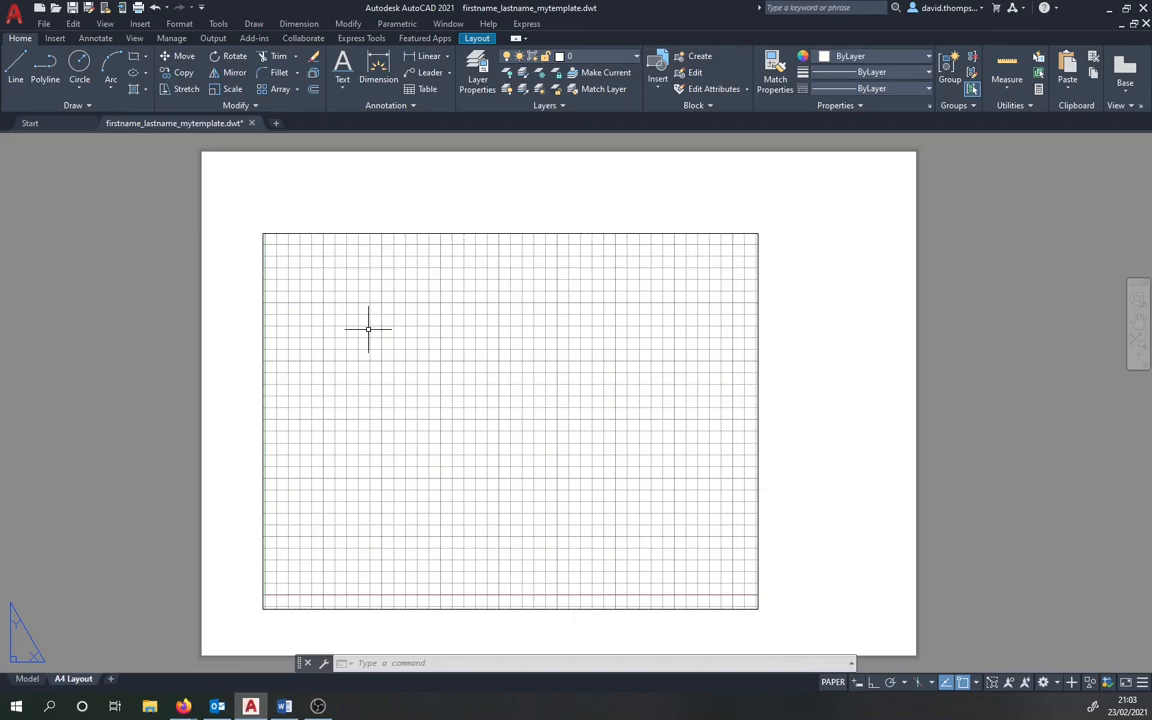
Step: Delete the existing viewport from the A4 Layout while in paper space
double_click(364, 447)
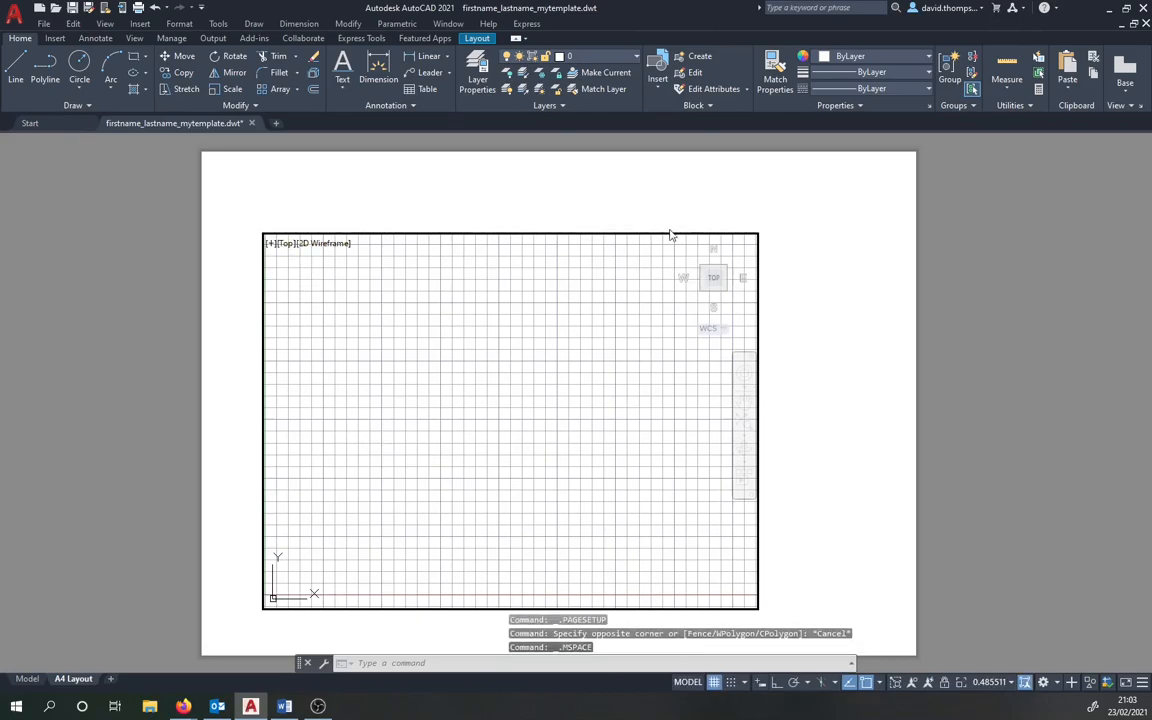
scroll(455, 380, down, 3)
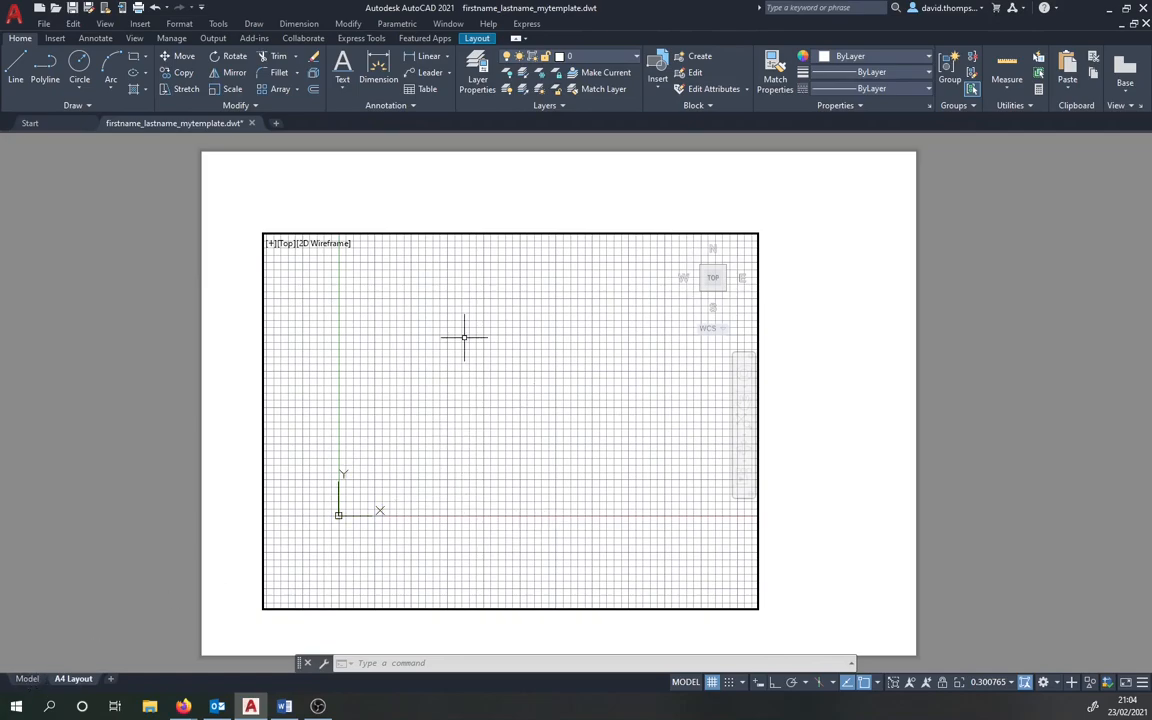
double_click(837, 353)
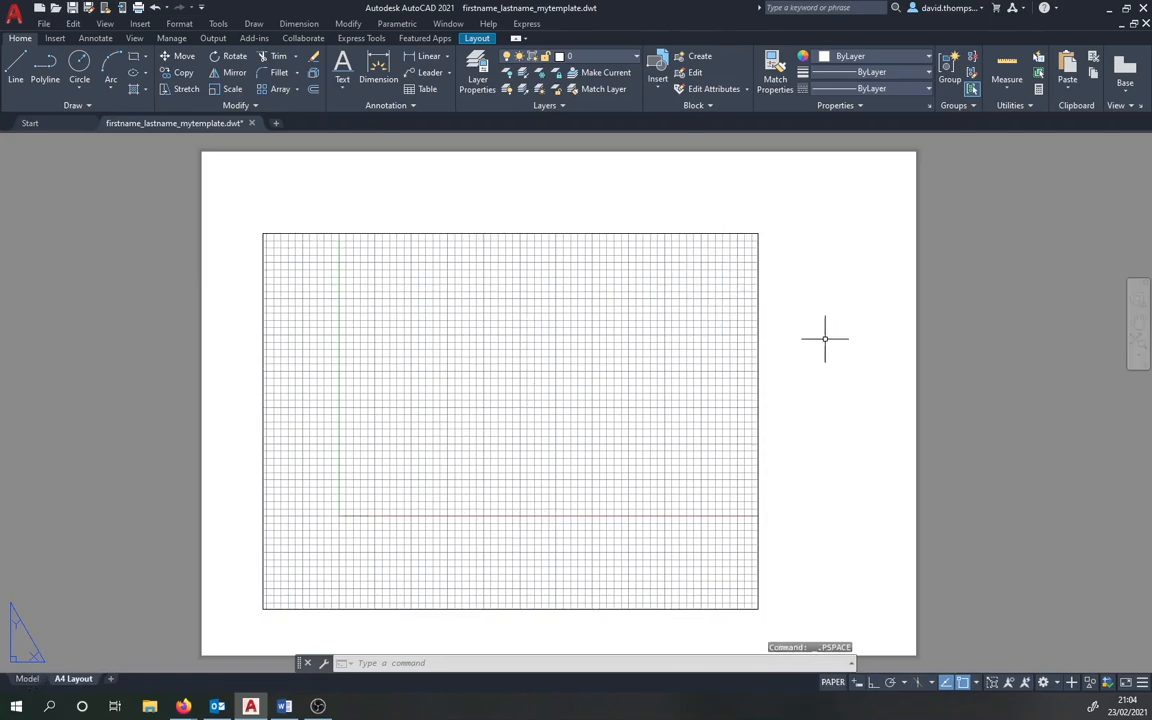
click(759, 283)
key(Delete)
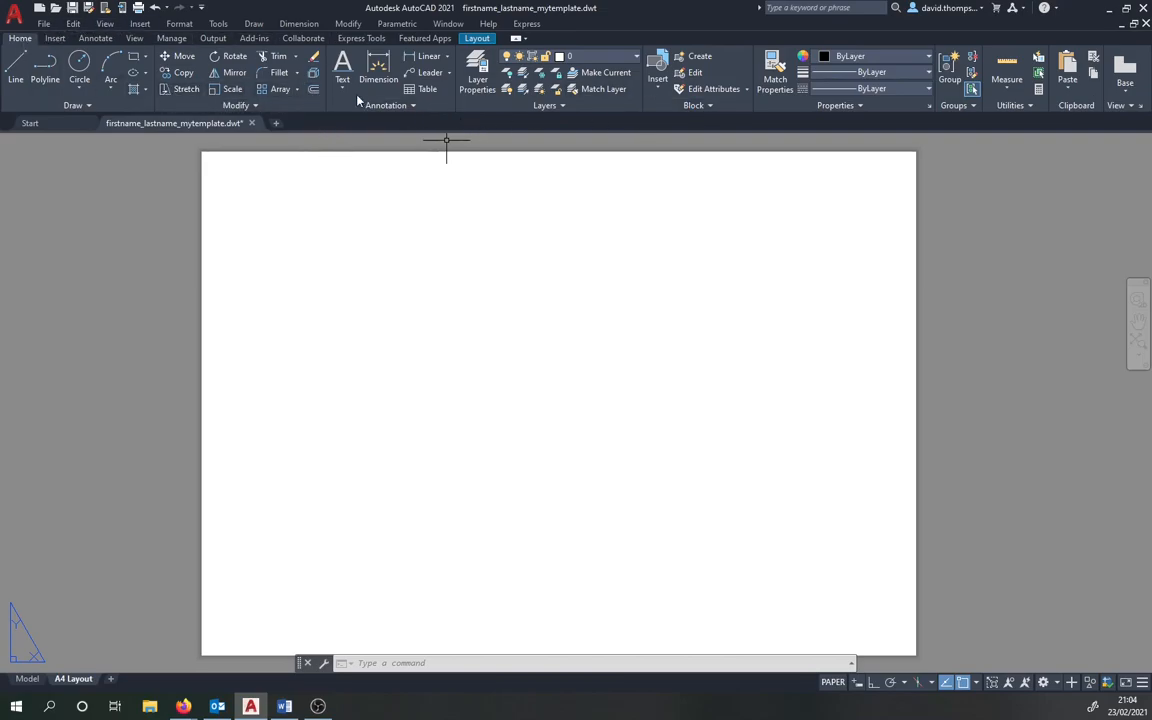
Step: Insert the block BLK01-BORDER-A4 with its base point at the lower-left corner of the A4 sheet
click(665, 85)
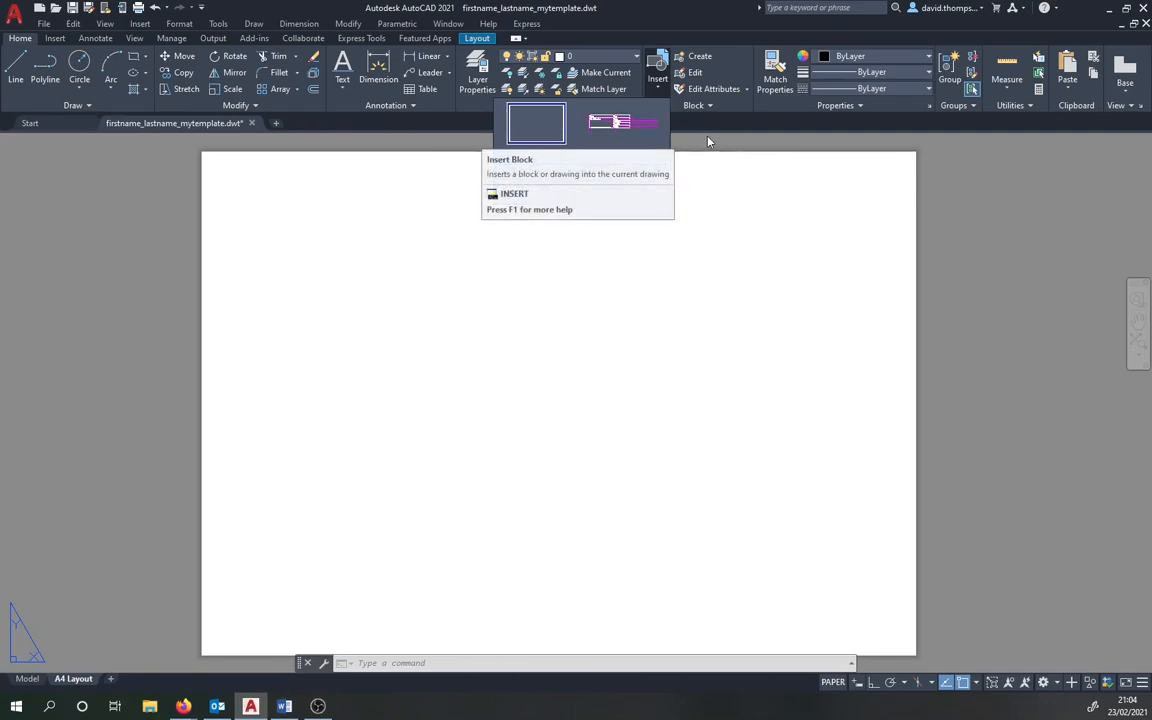
click(546, 118)
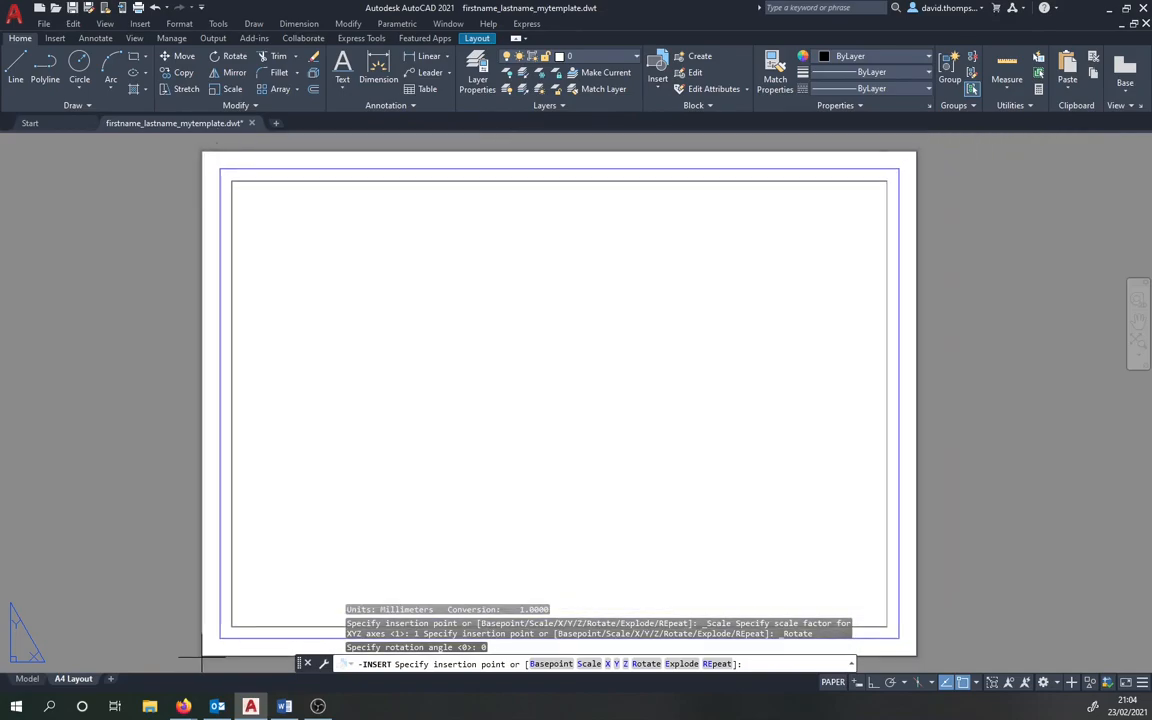
click(202, 659)
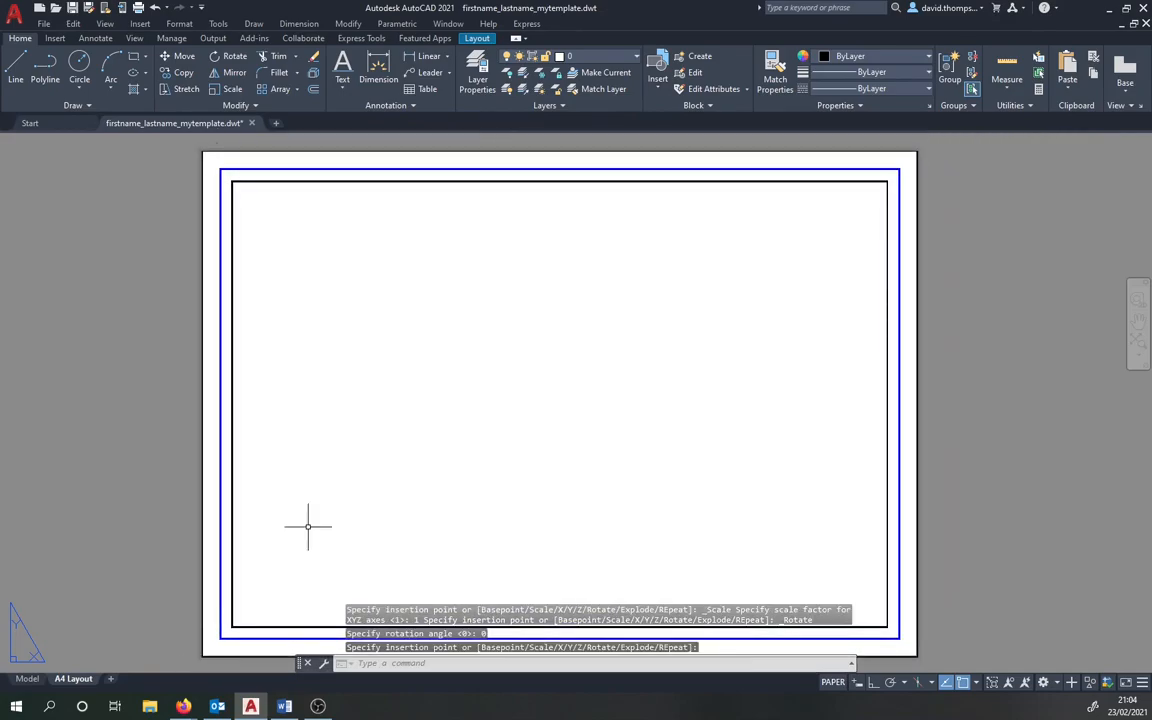
click(654, 91)
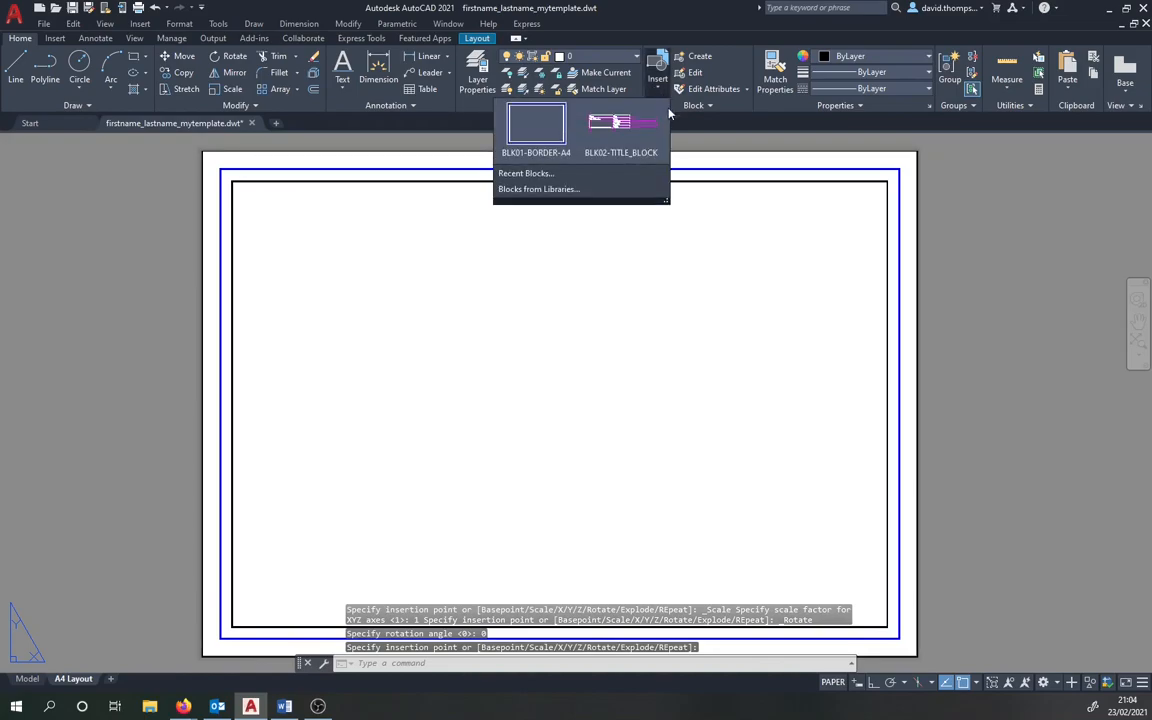
click(621, 139)
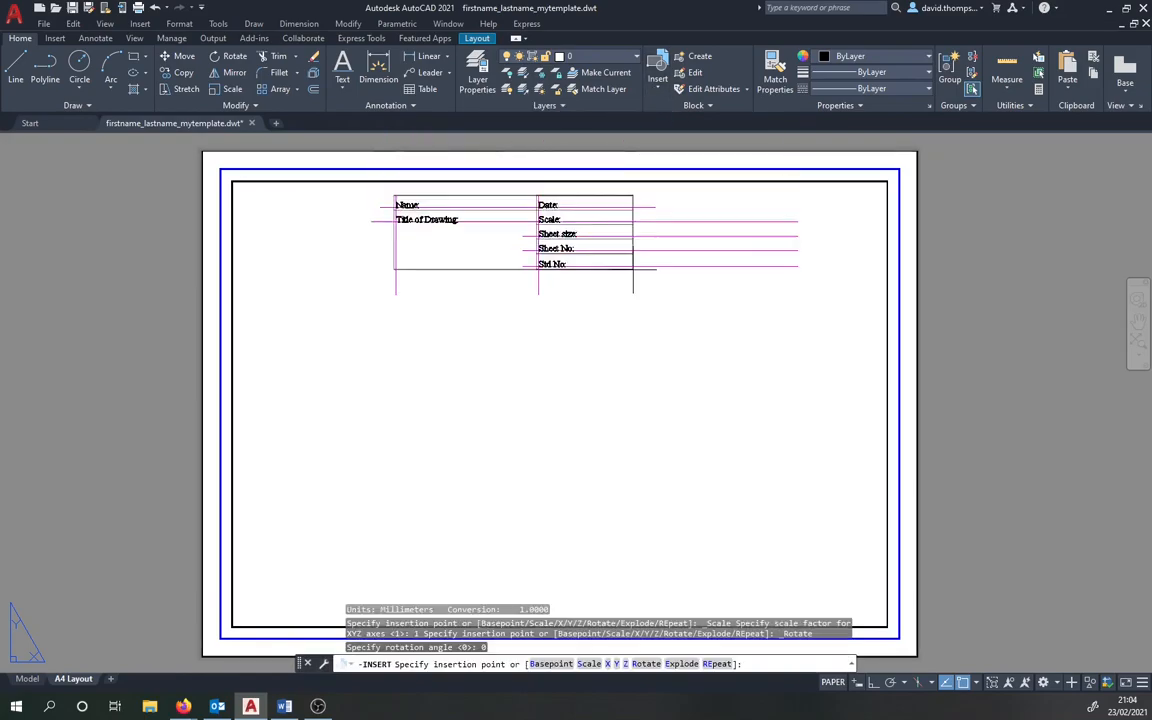
middle_drag(794, 531, 699, 402)
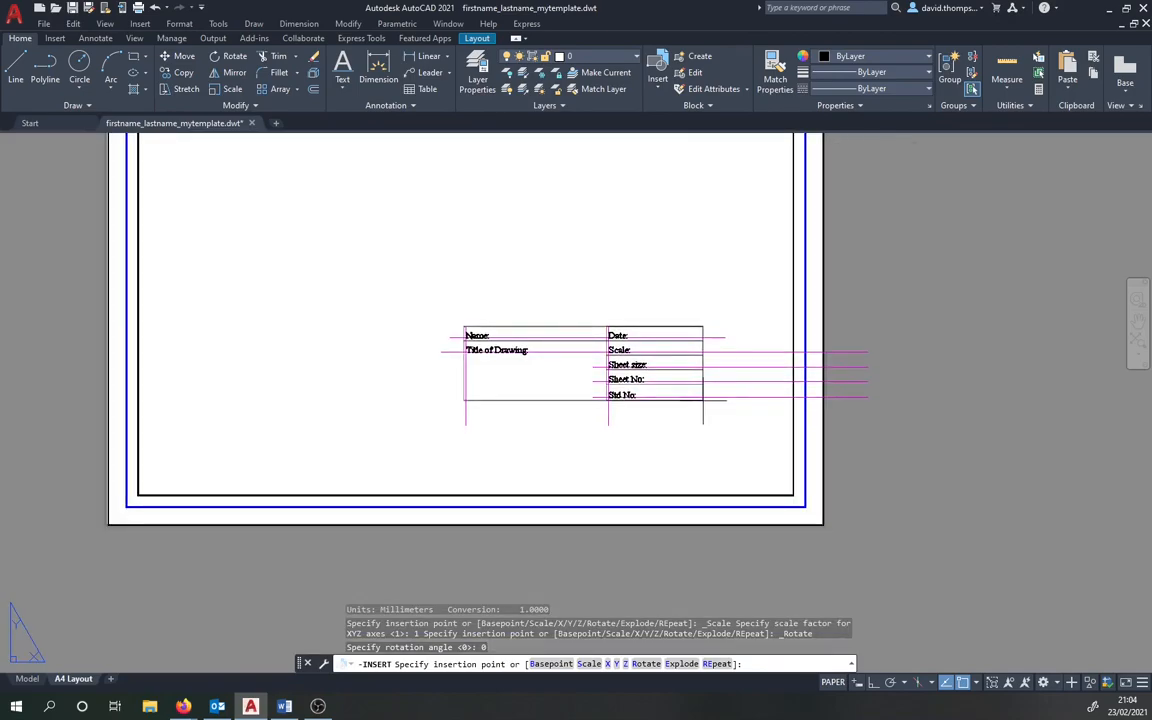
key(Escape)
middle_drag(633, 239, 625, 454)
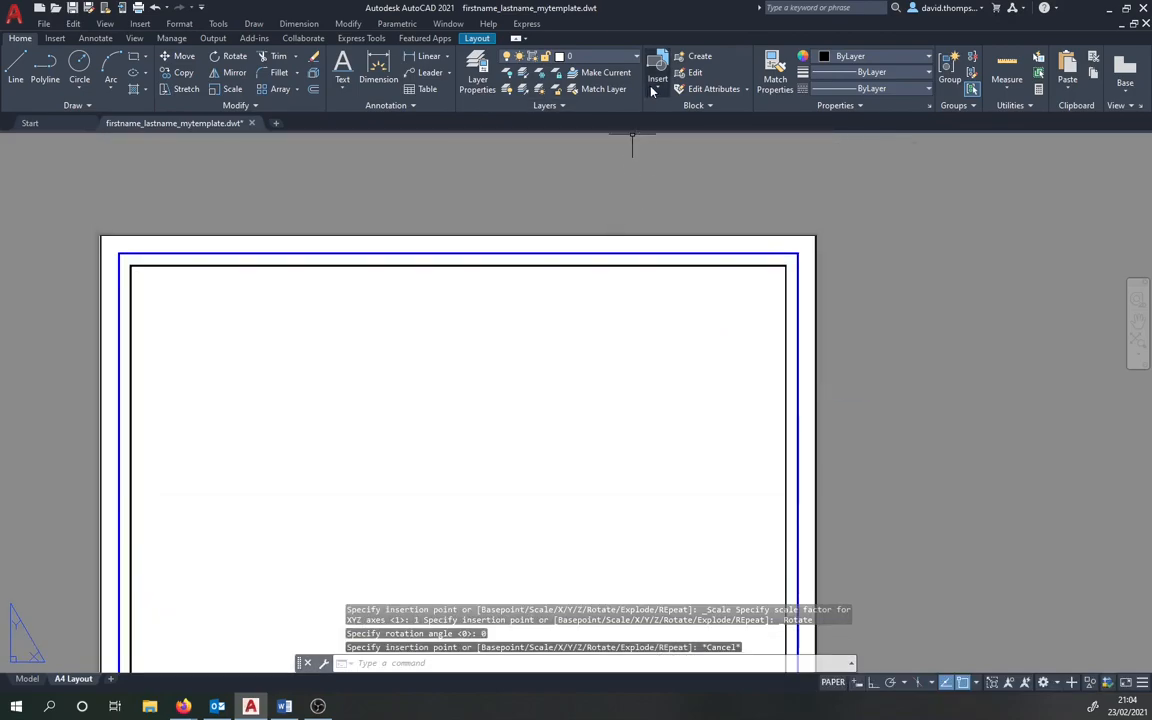
Step: Load BLK02-TITLE_BLOCK from the AutoCAD Files folder as a block library, and close the block palette
click(651, 91)
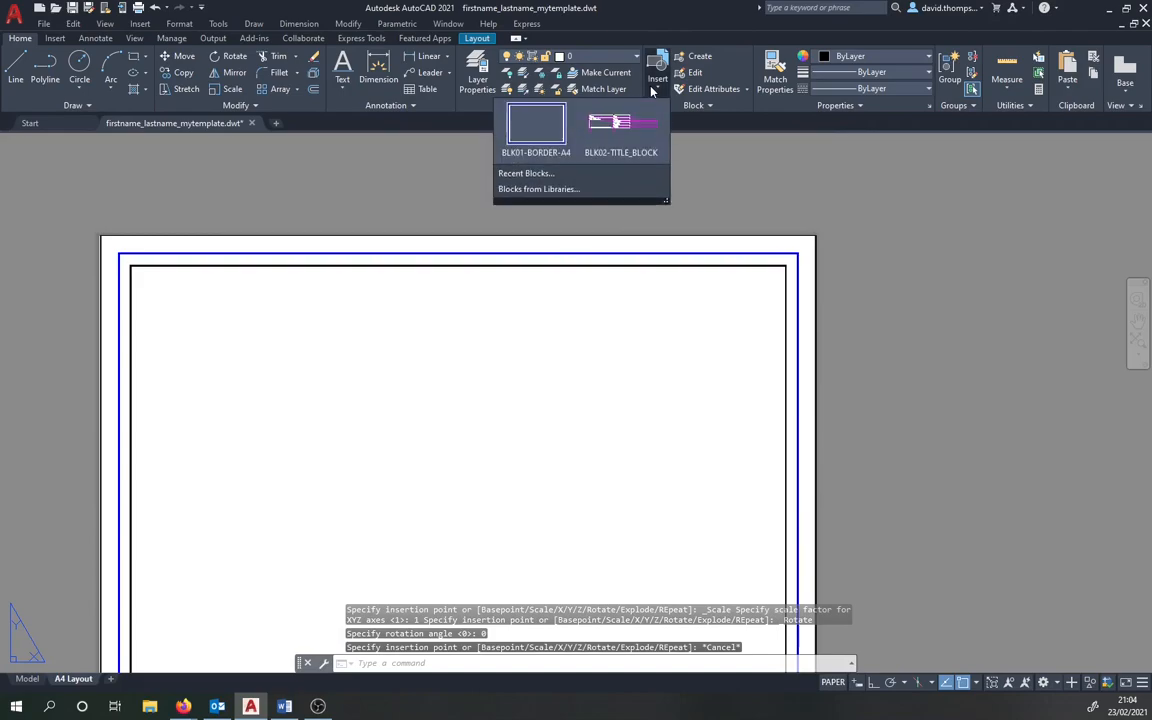
click(578, 188)
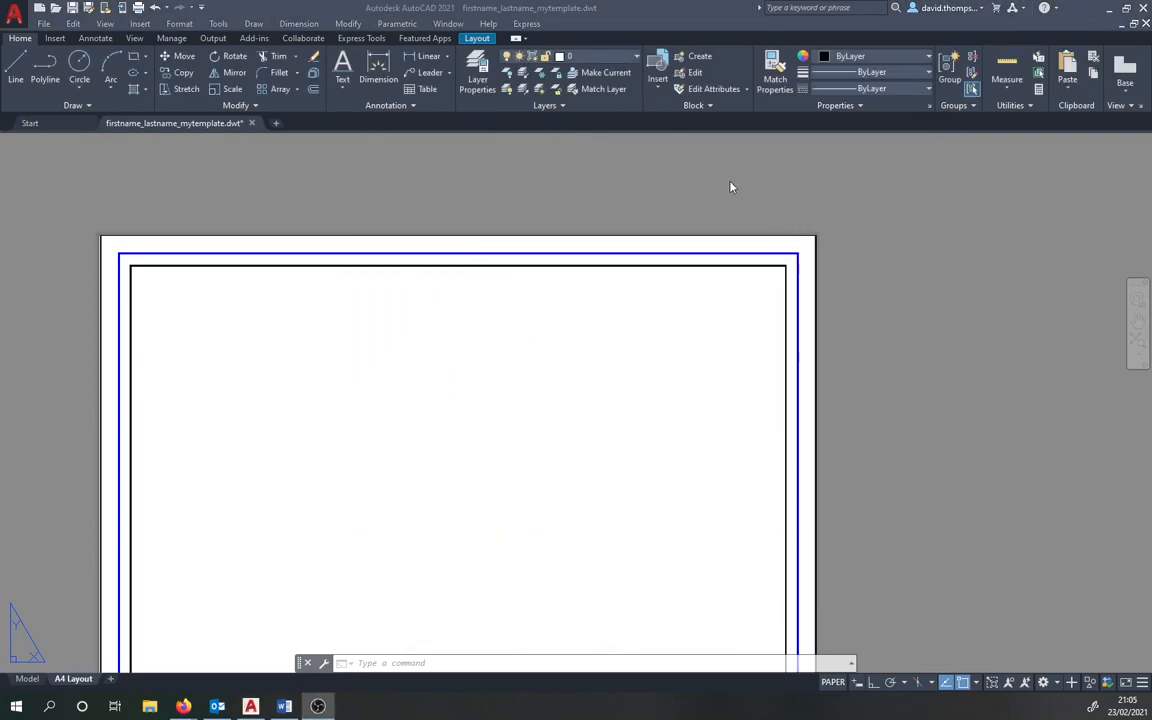
click(656, 86)
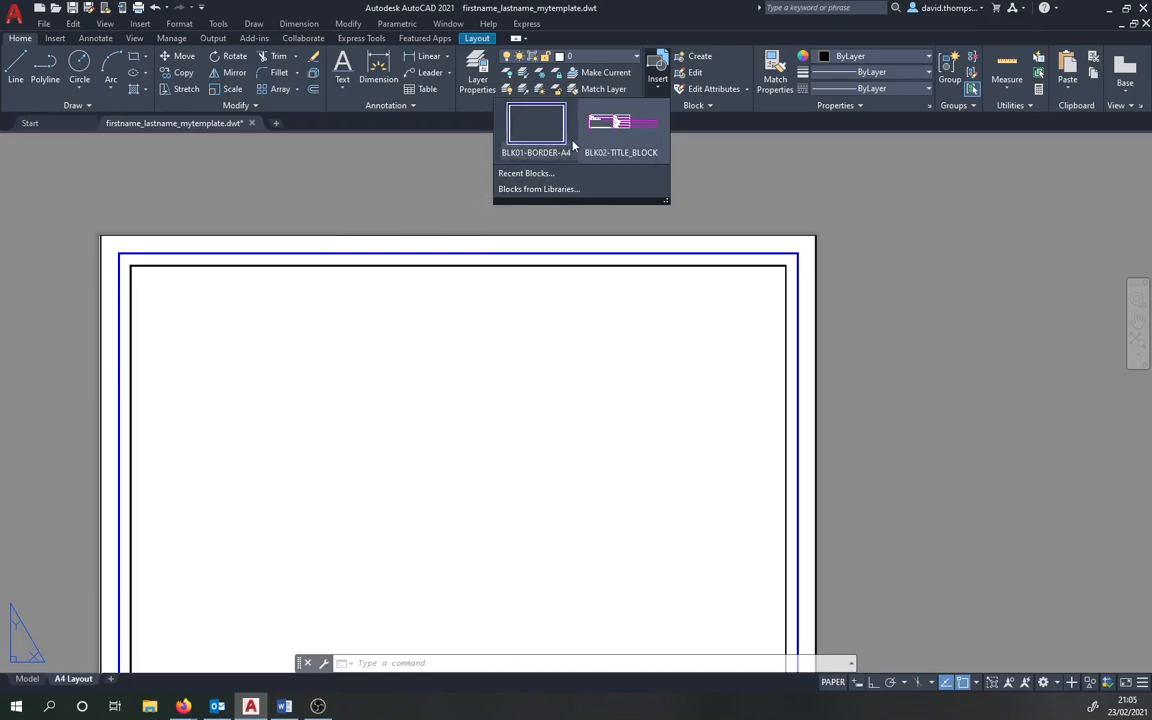
click(538, 189)
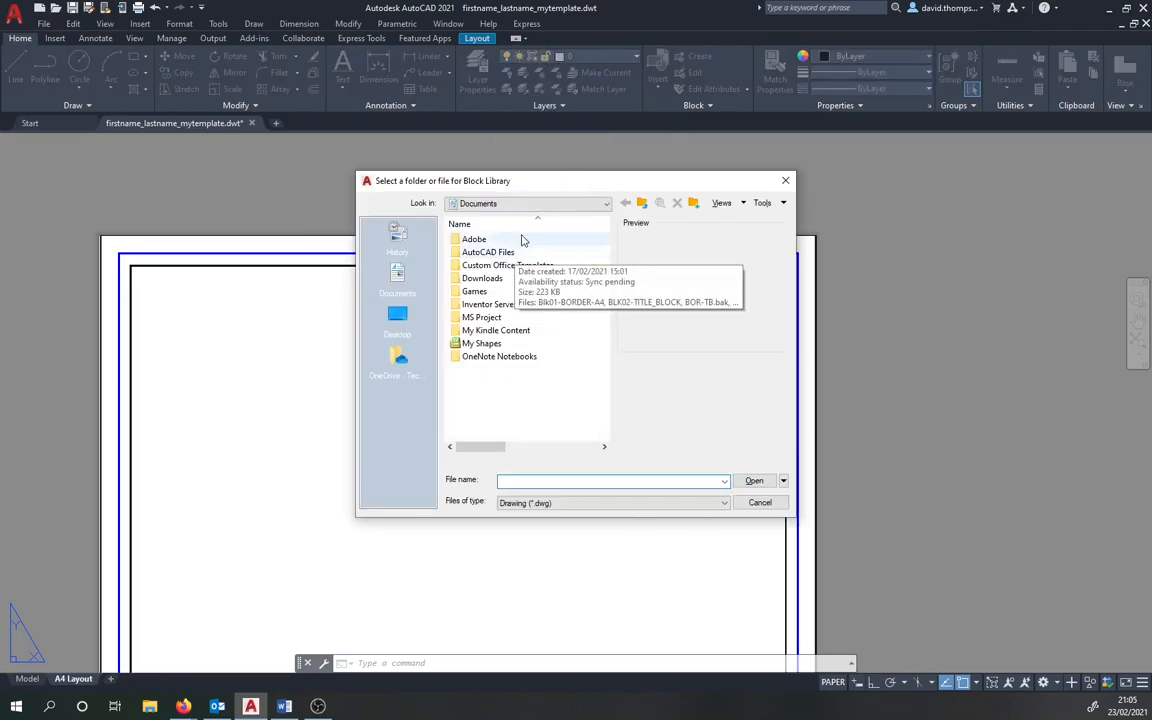
double_click(510, 253)
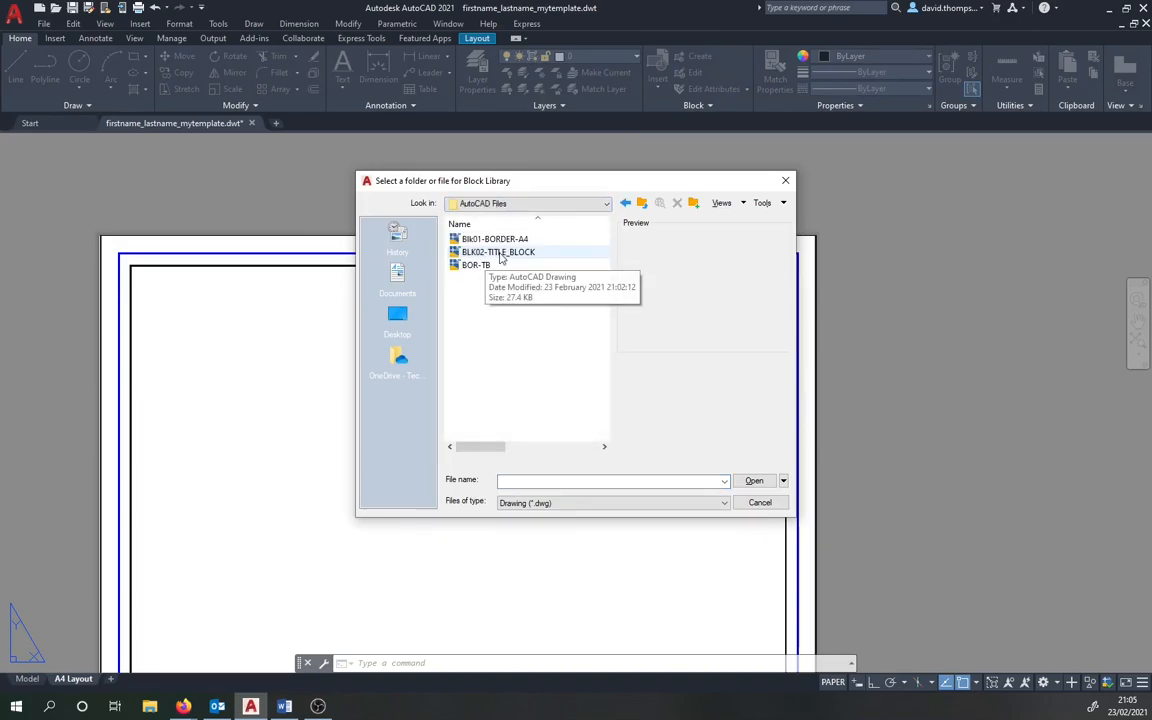
click(498, 252)
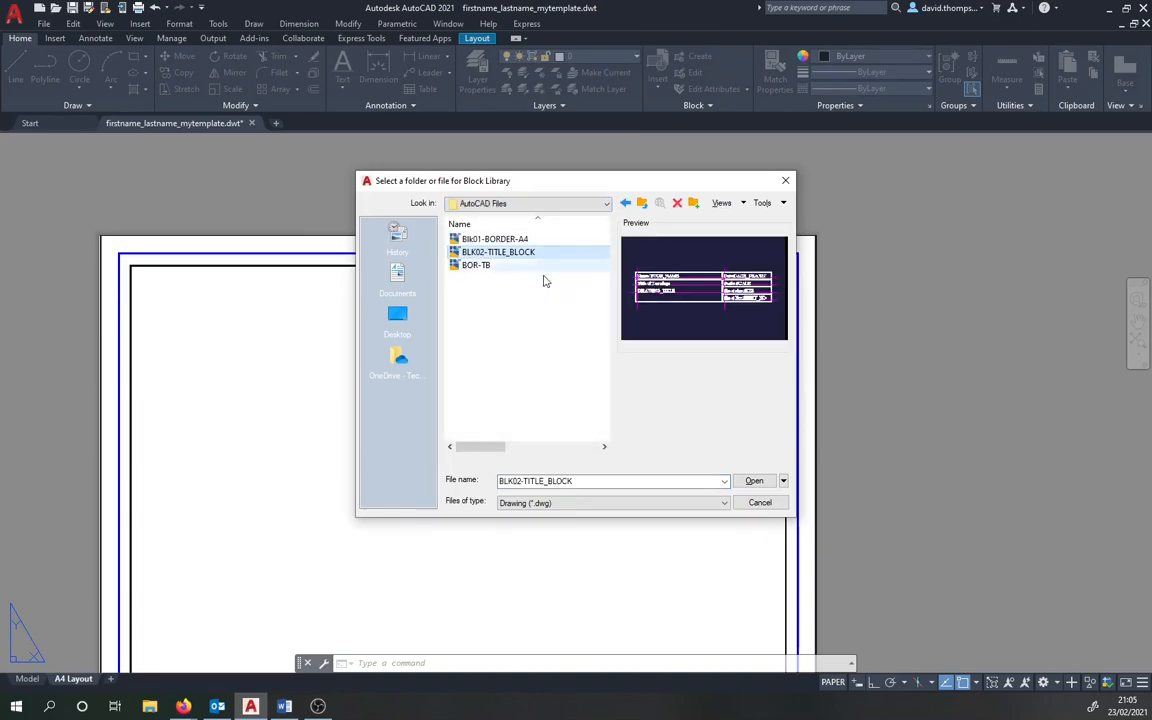
click(754, 480)
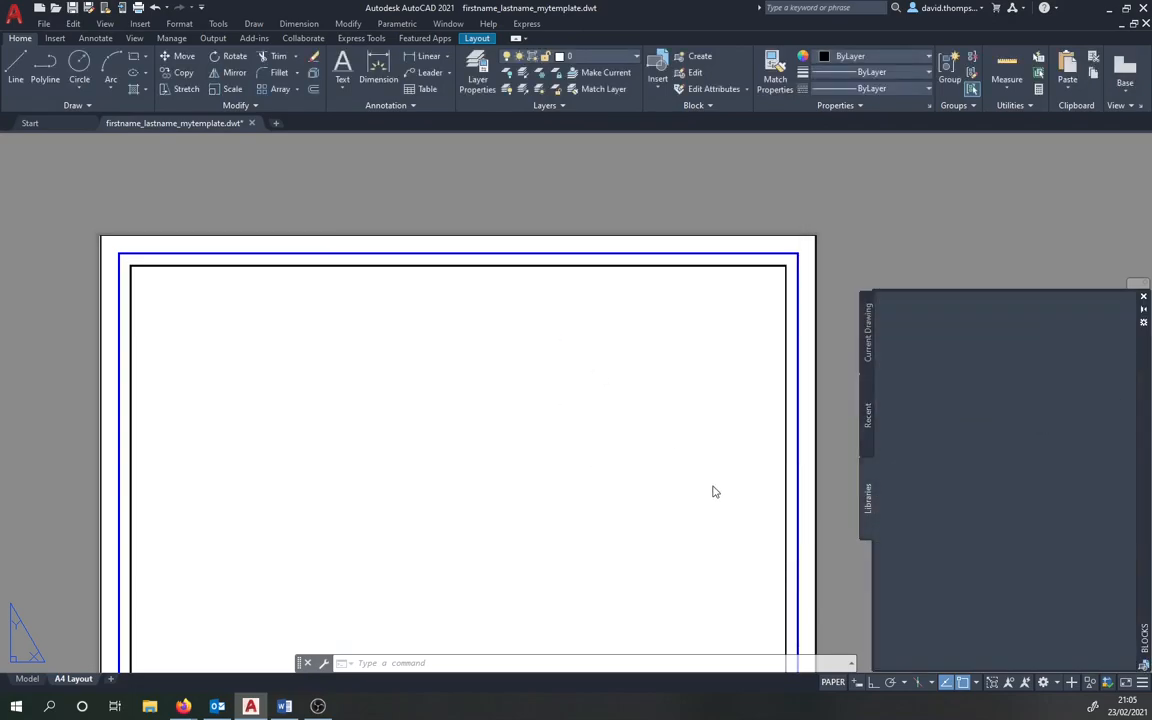
click(1144, 299)
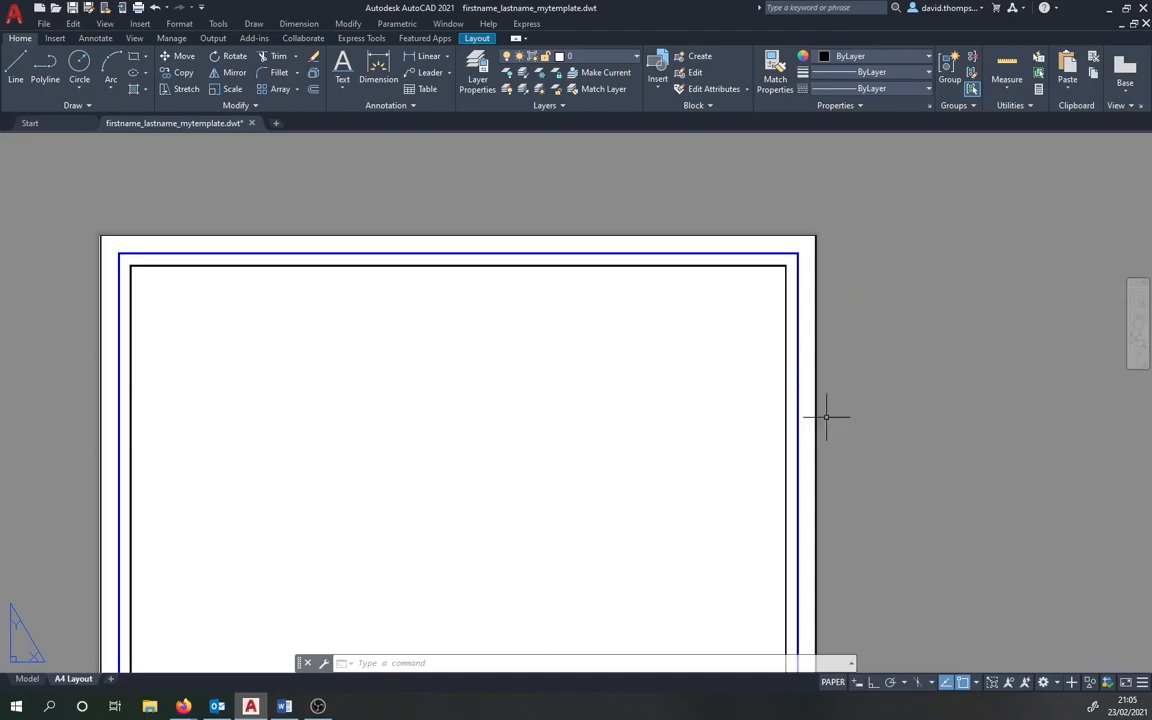
Step: Insert BLK02-TITLE_BLOCK from the library at the inner border's lower-right corner, redefining the existing block and accepting the default attribute values
scroll(734, 490, down, 6)
scroll(650, 390, up, 2)
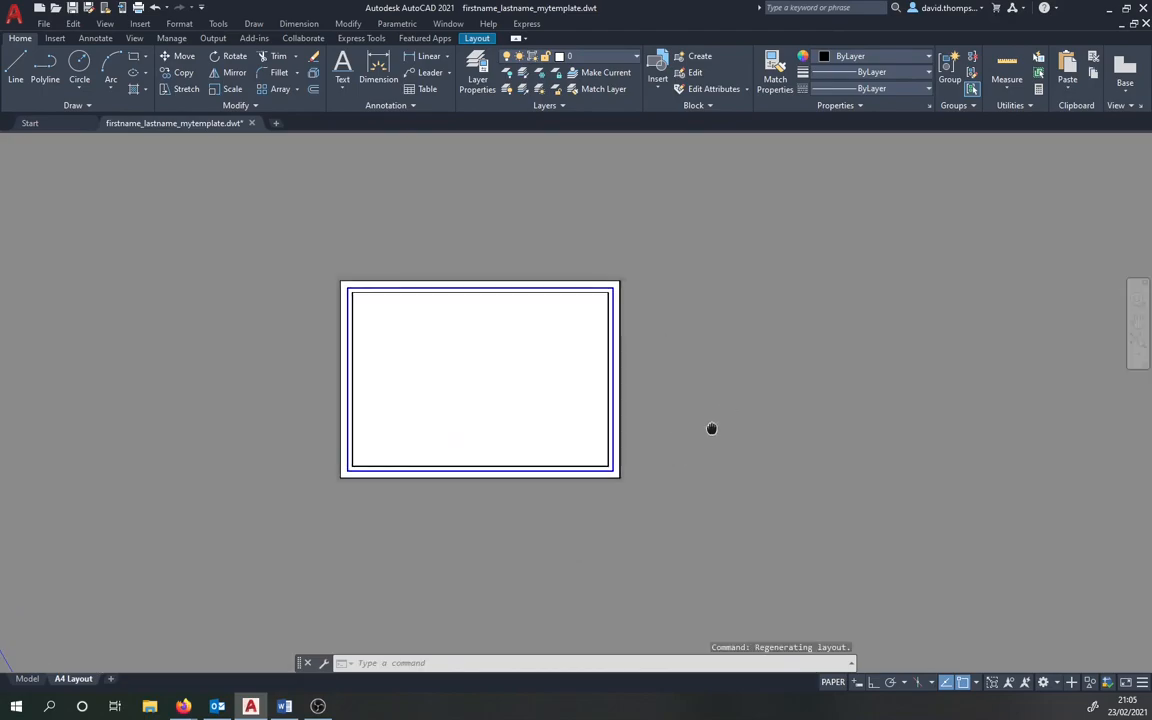
middle_drag(712, 429, 648, 489)
click(657, 78)
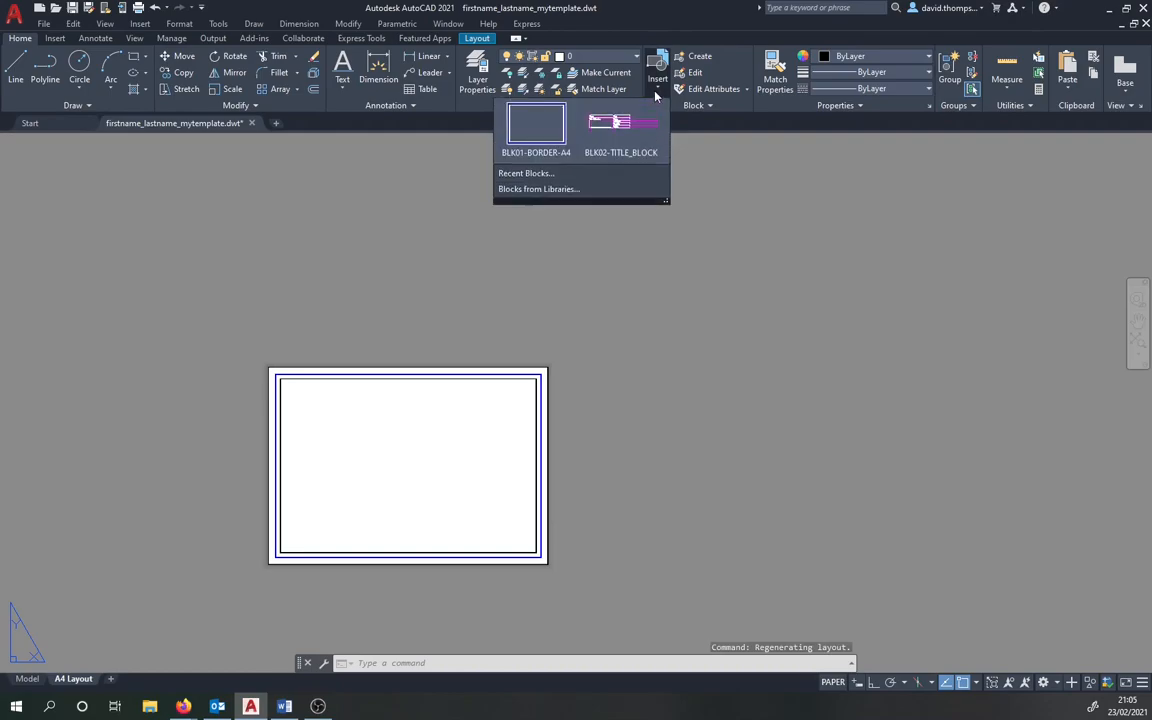
click(570, 190)
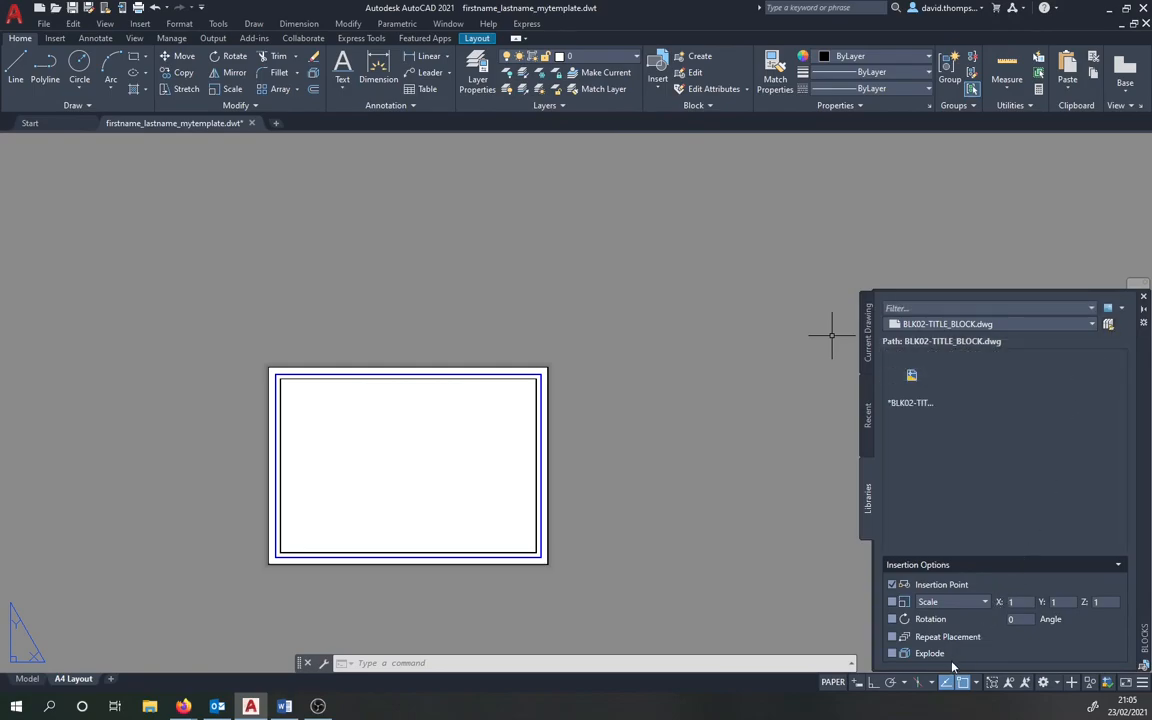
click(919, 383)
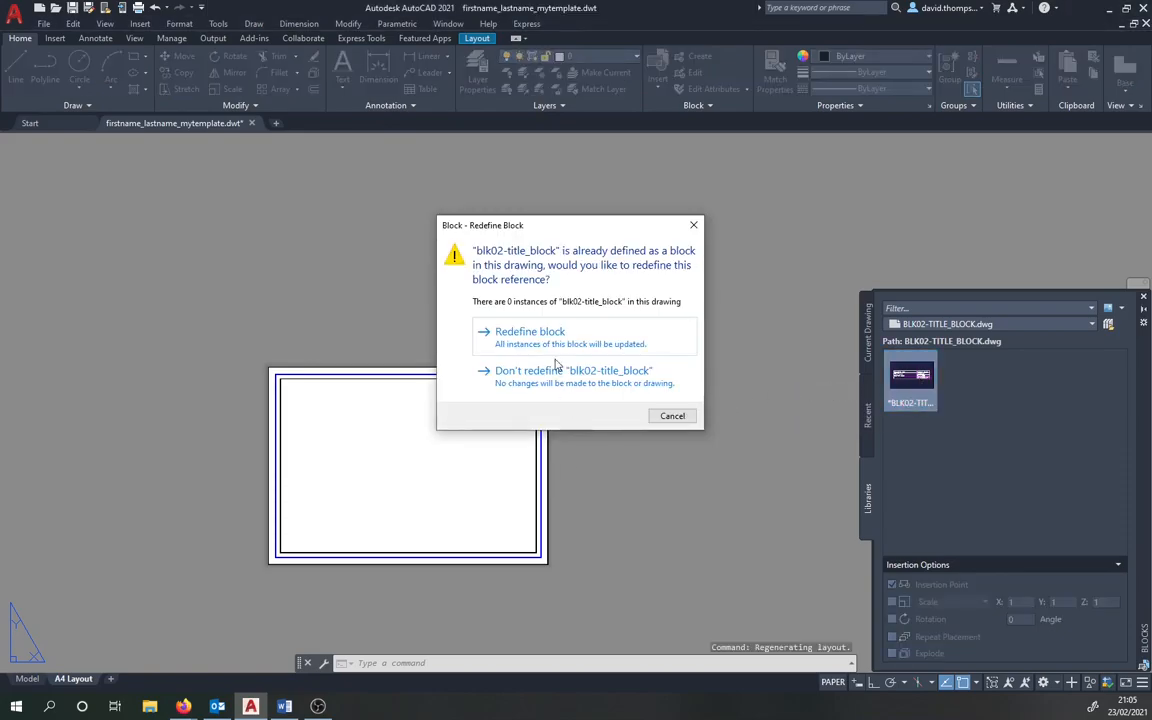
click(556, 333)
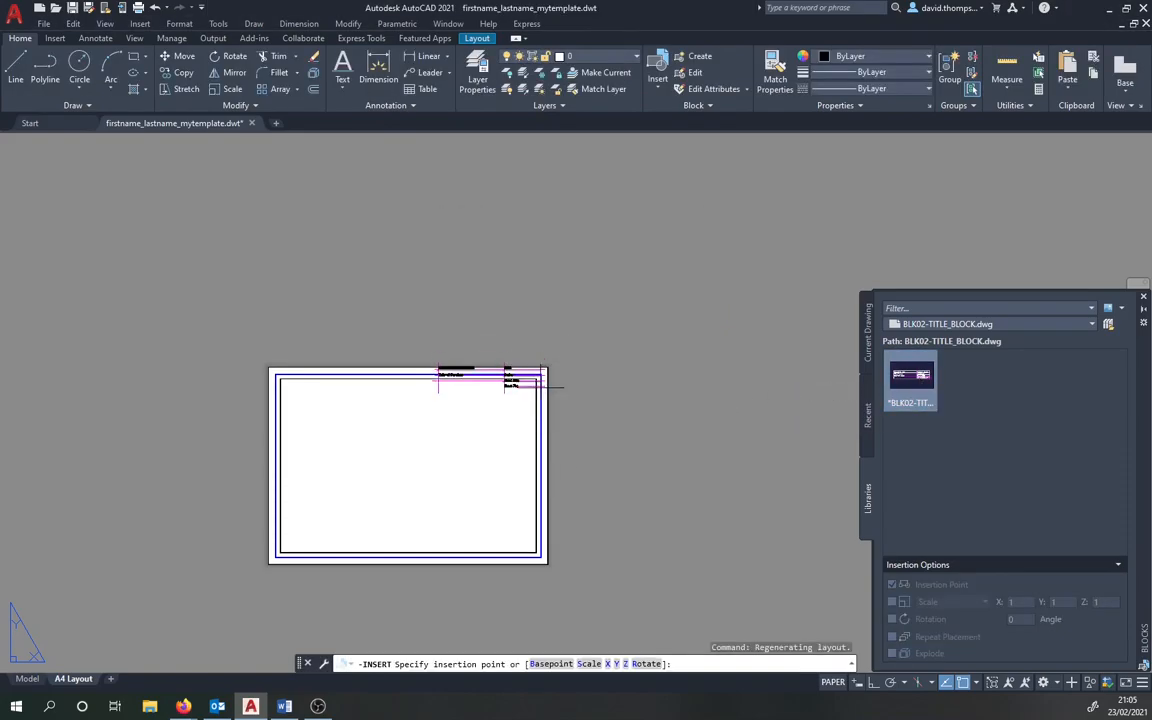
scroll(527, 512, up, 4)
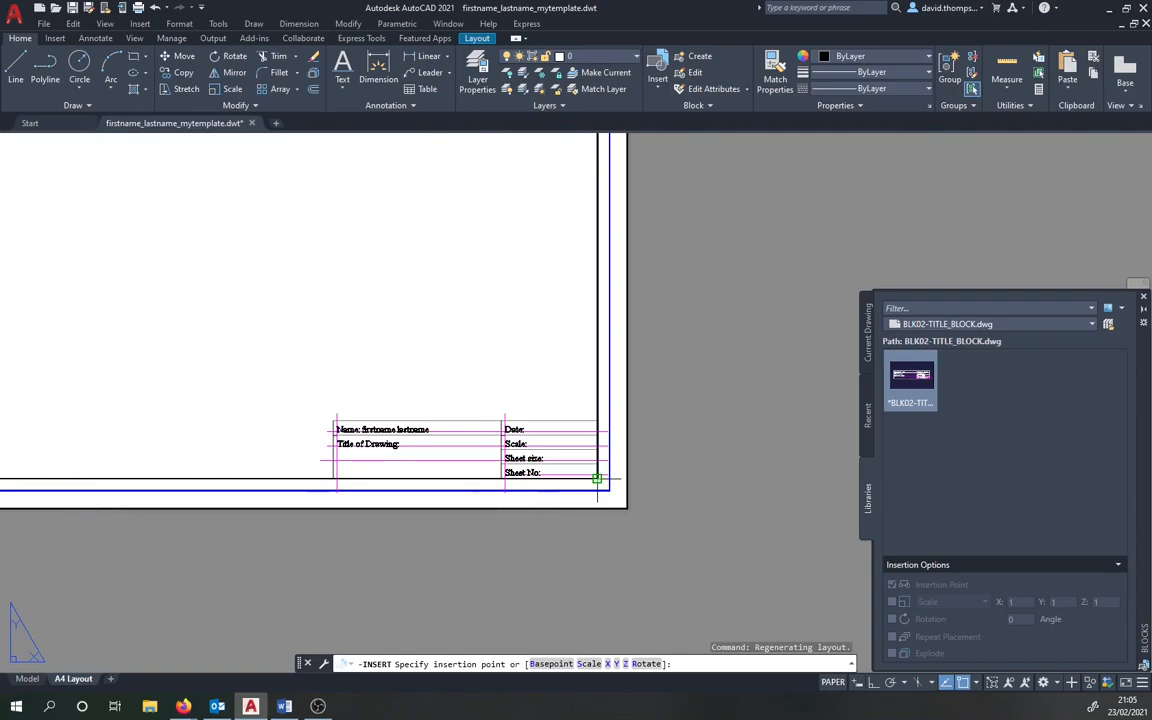
click(597, 479)
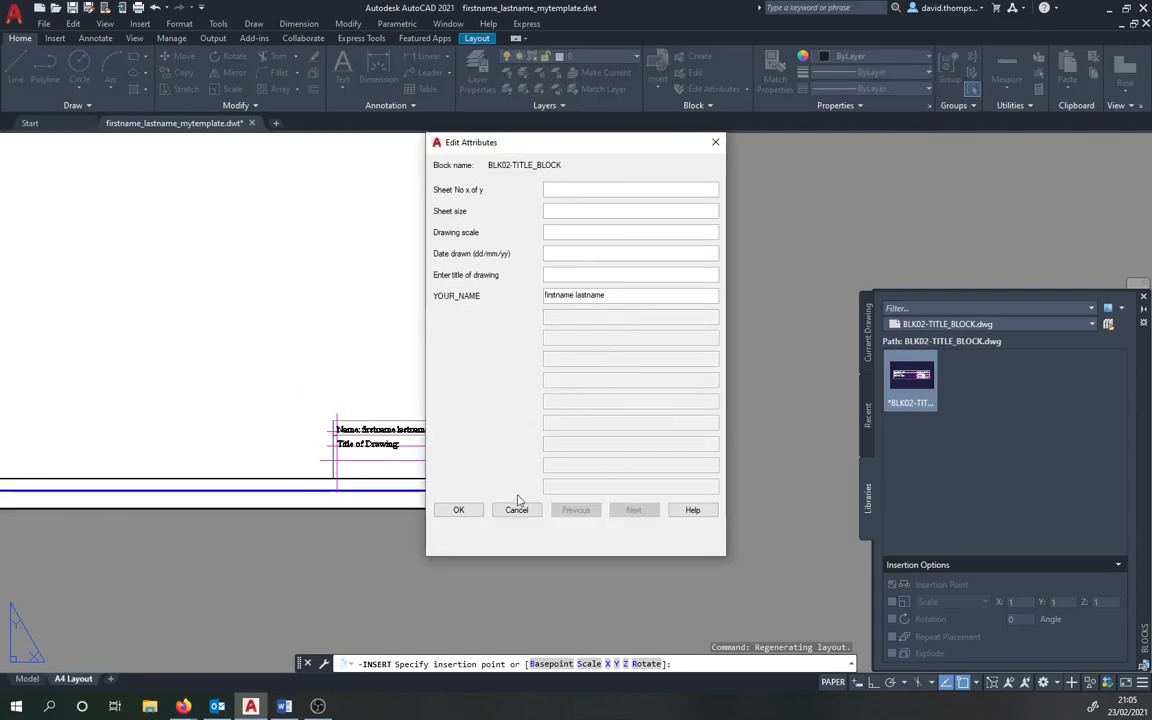
click(458, 510)
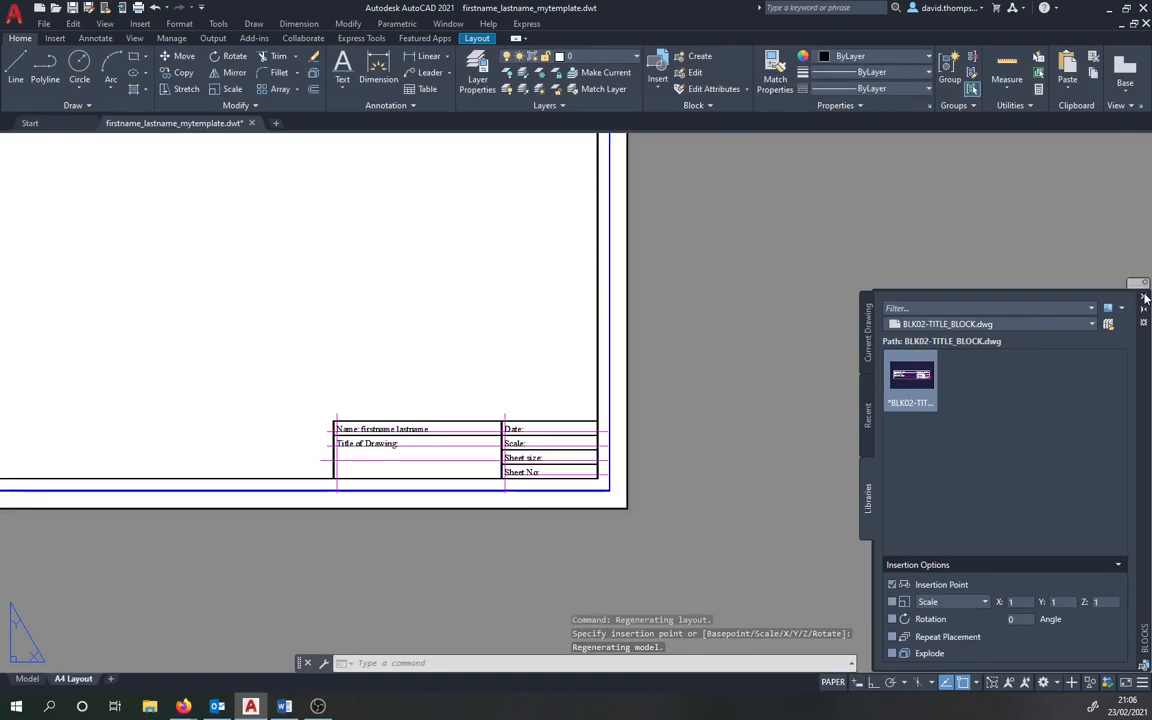
Step: Turn off the layer 01 Construction lines in the A4 Layout
scroll(617, 233, down, 2)
middle_drag(617, 233, 728, 375)
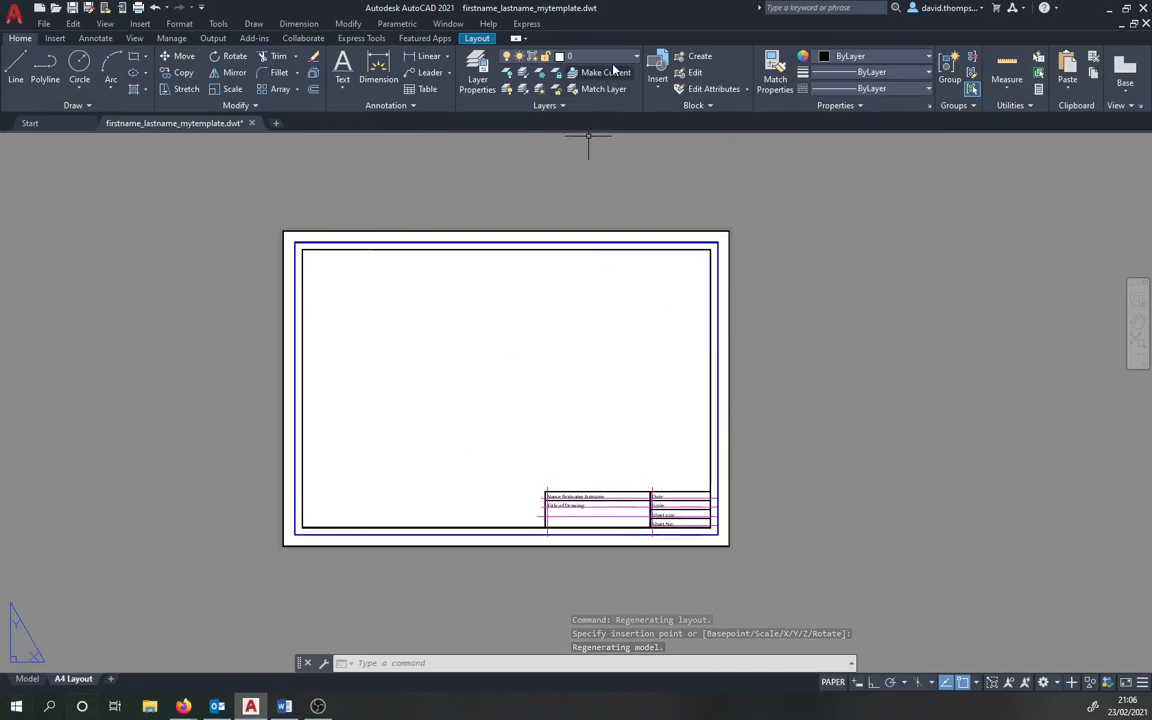
click(557, 55)
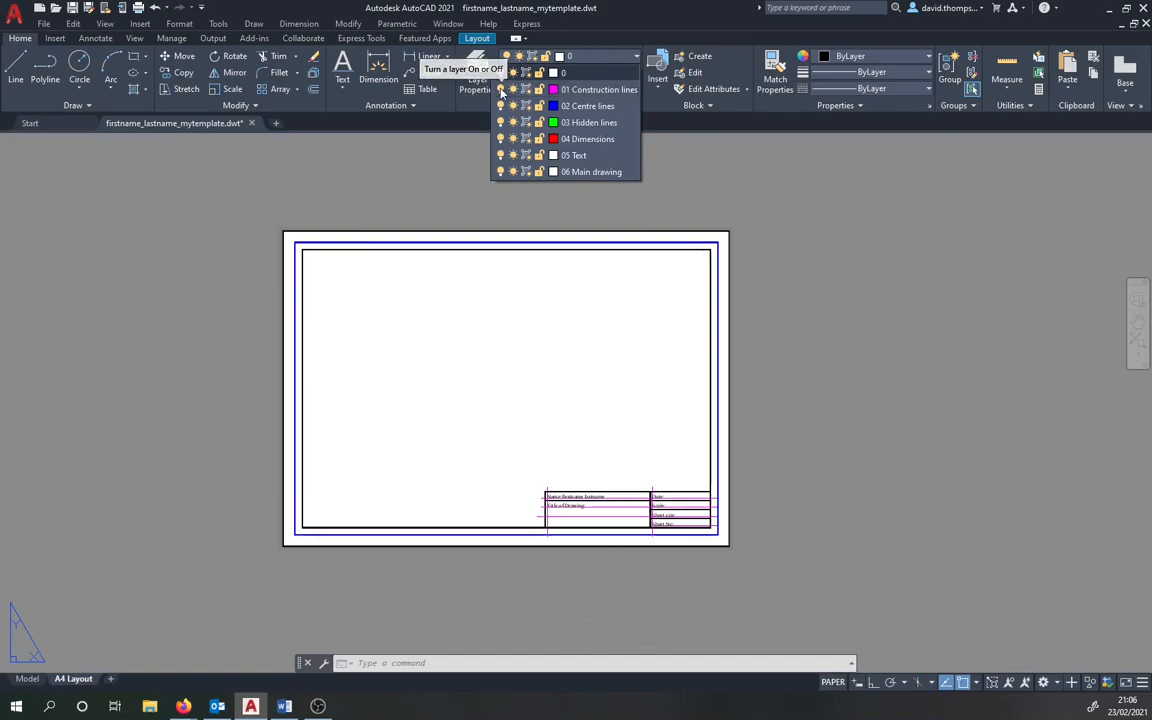
click(501, 89)
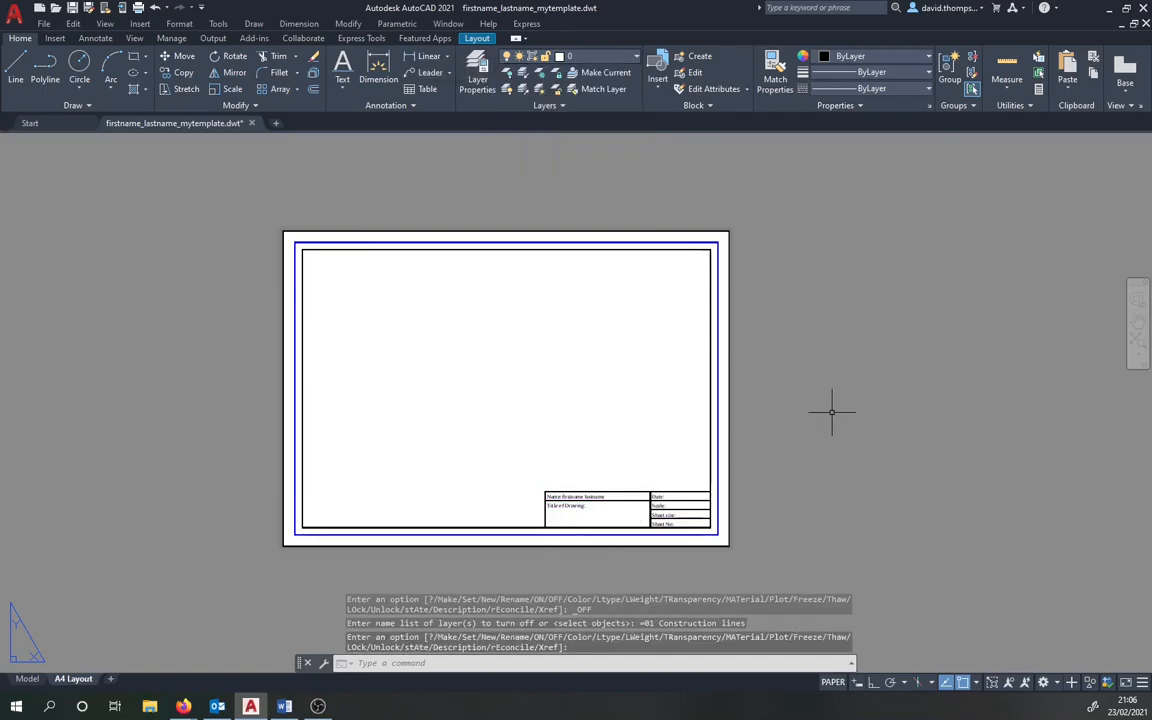
Step: Check the inserted title block against the border and save the template under its existing file name
scroll(684, 527, up, 2)
scroll(634, 516, up, 2)
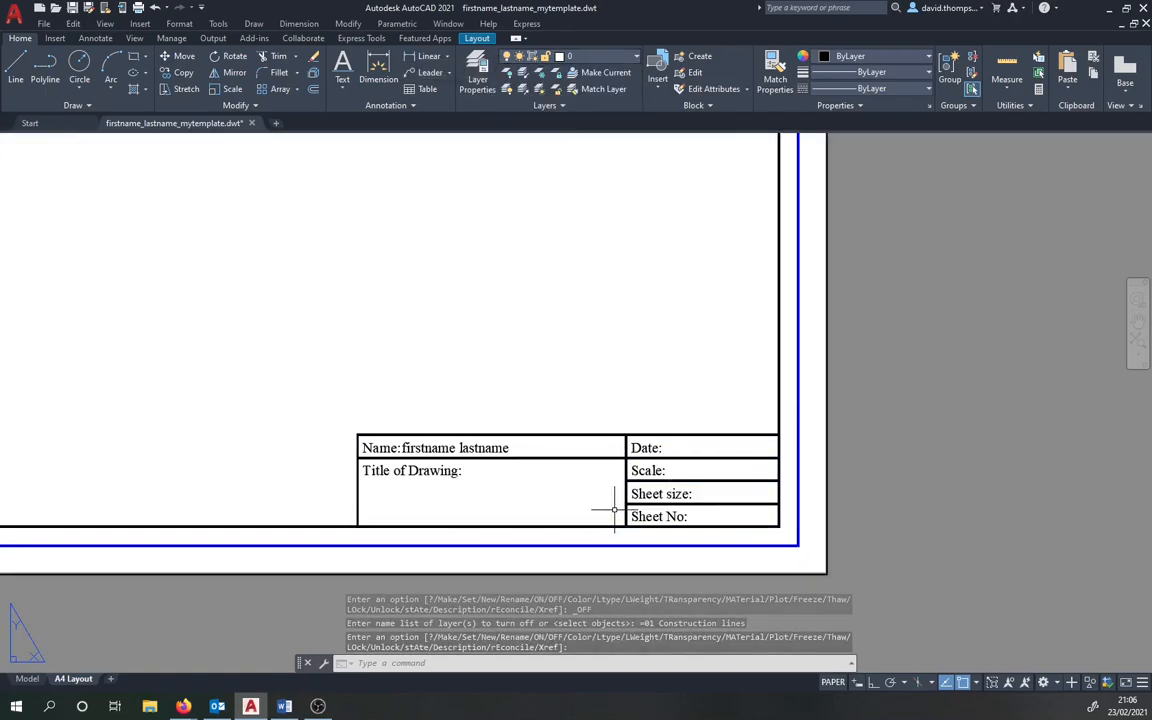
scroll(640, 495, down, 2)
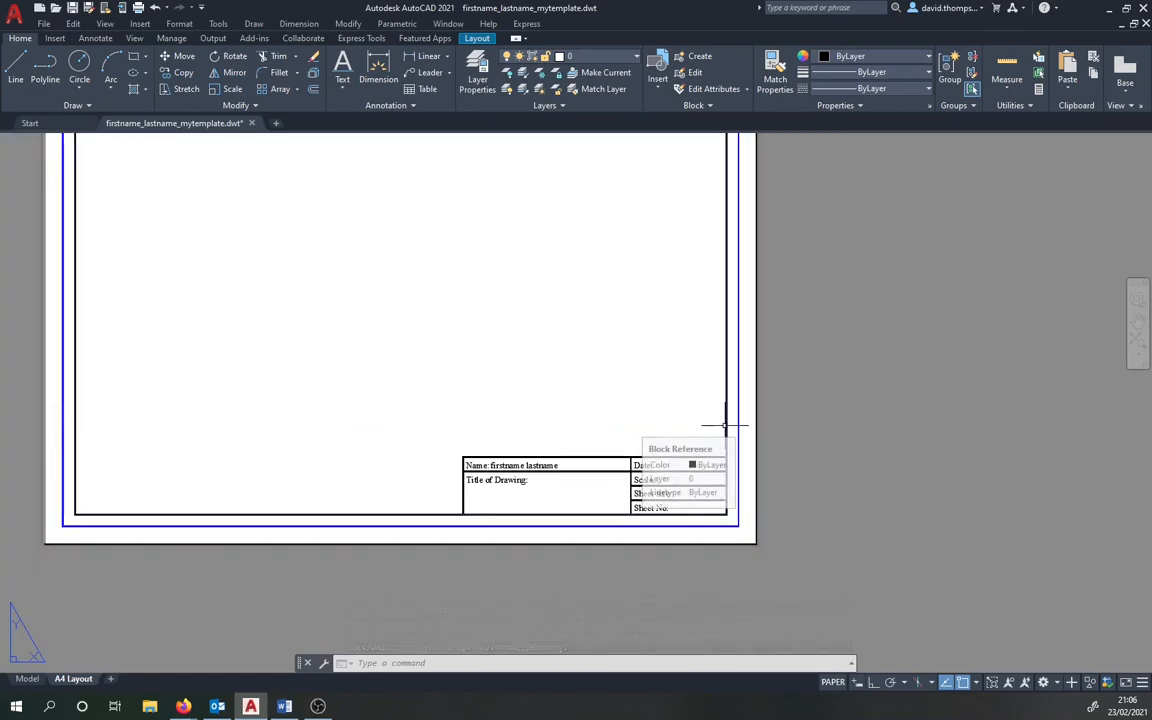
middle_drag(837, 374, 871, 426)
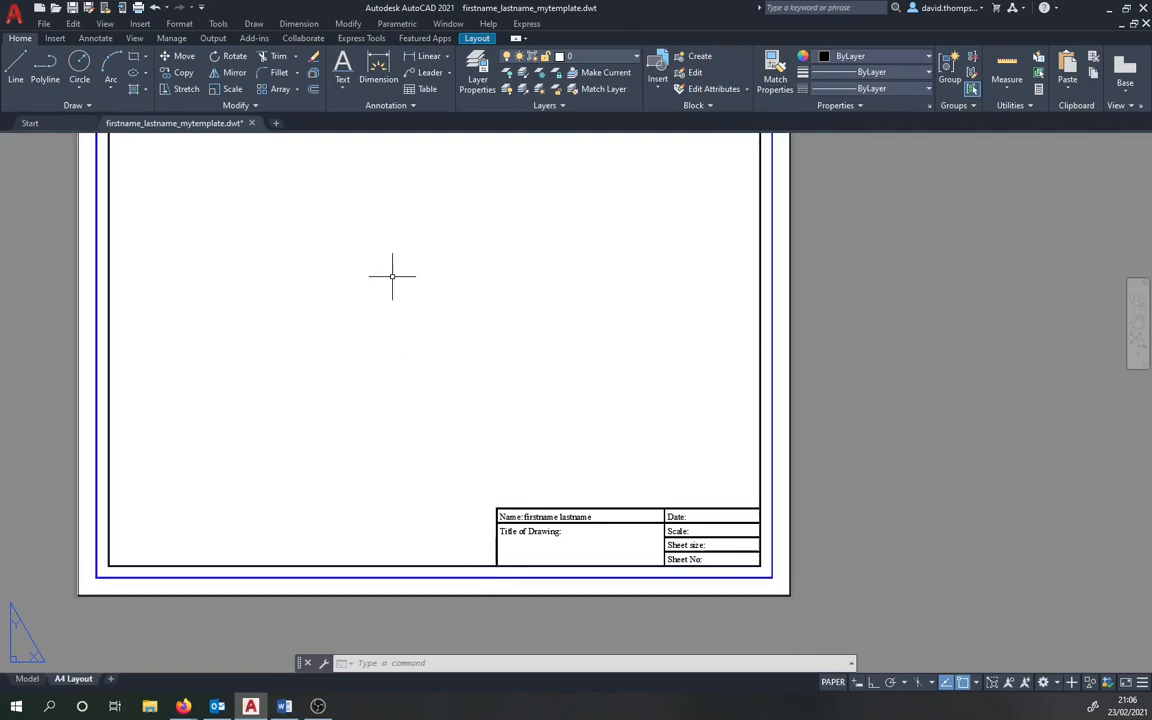
scroll(246, 145, down, 2)
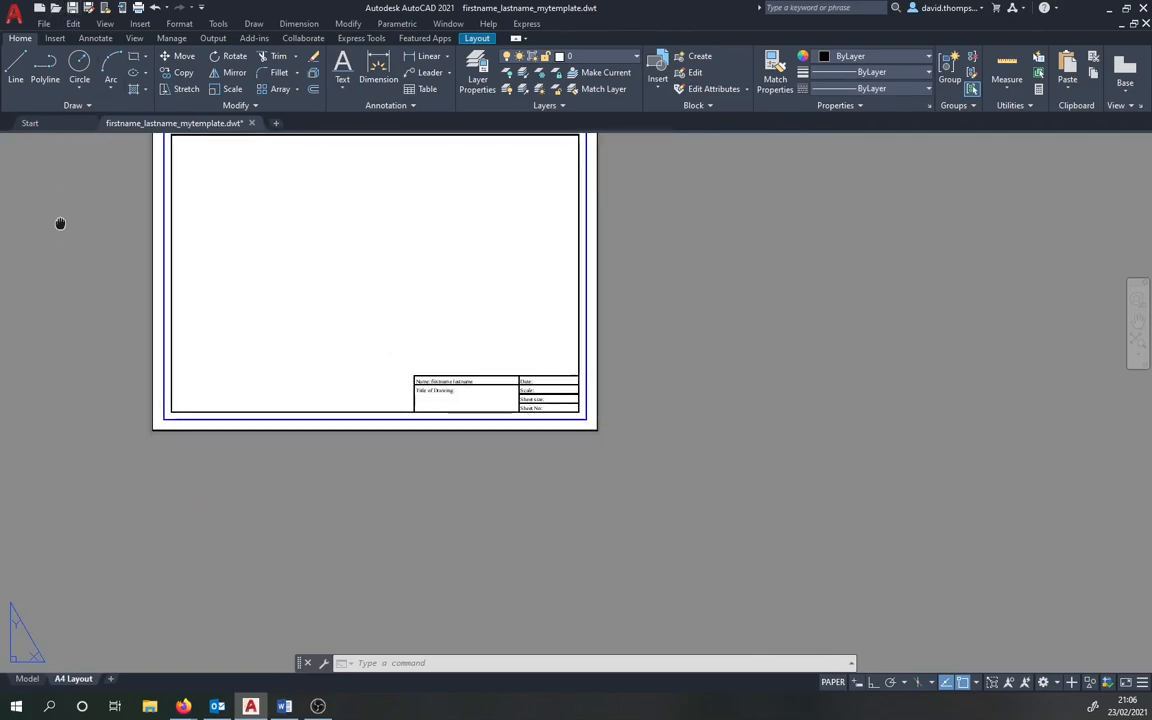
middle_drag(59, 224, 51, 352)
click(74, 8)
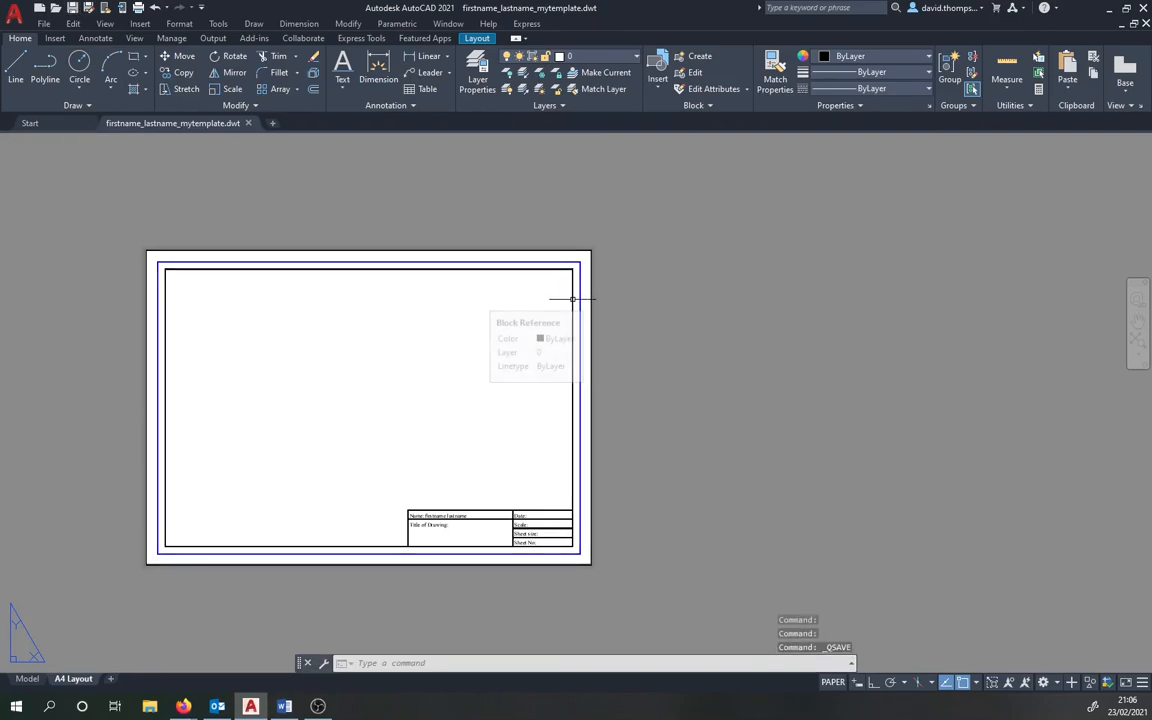